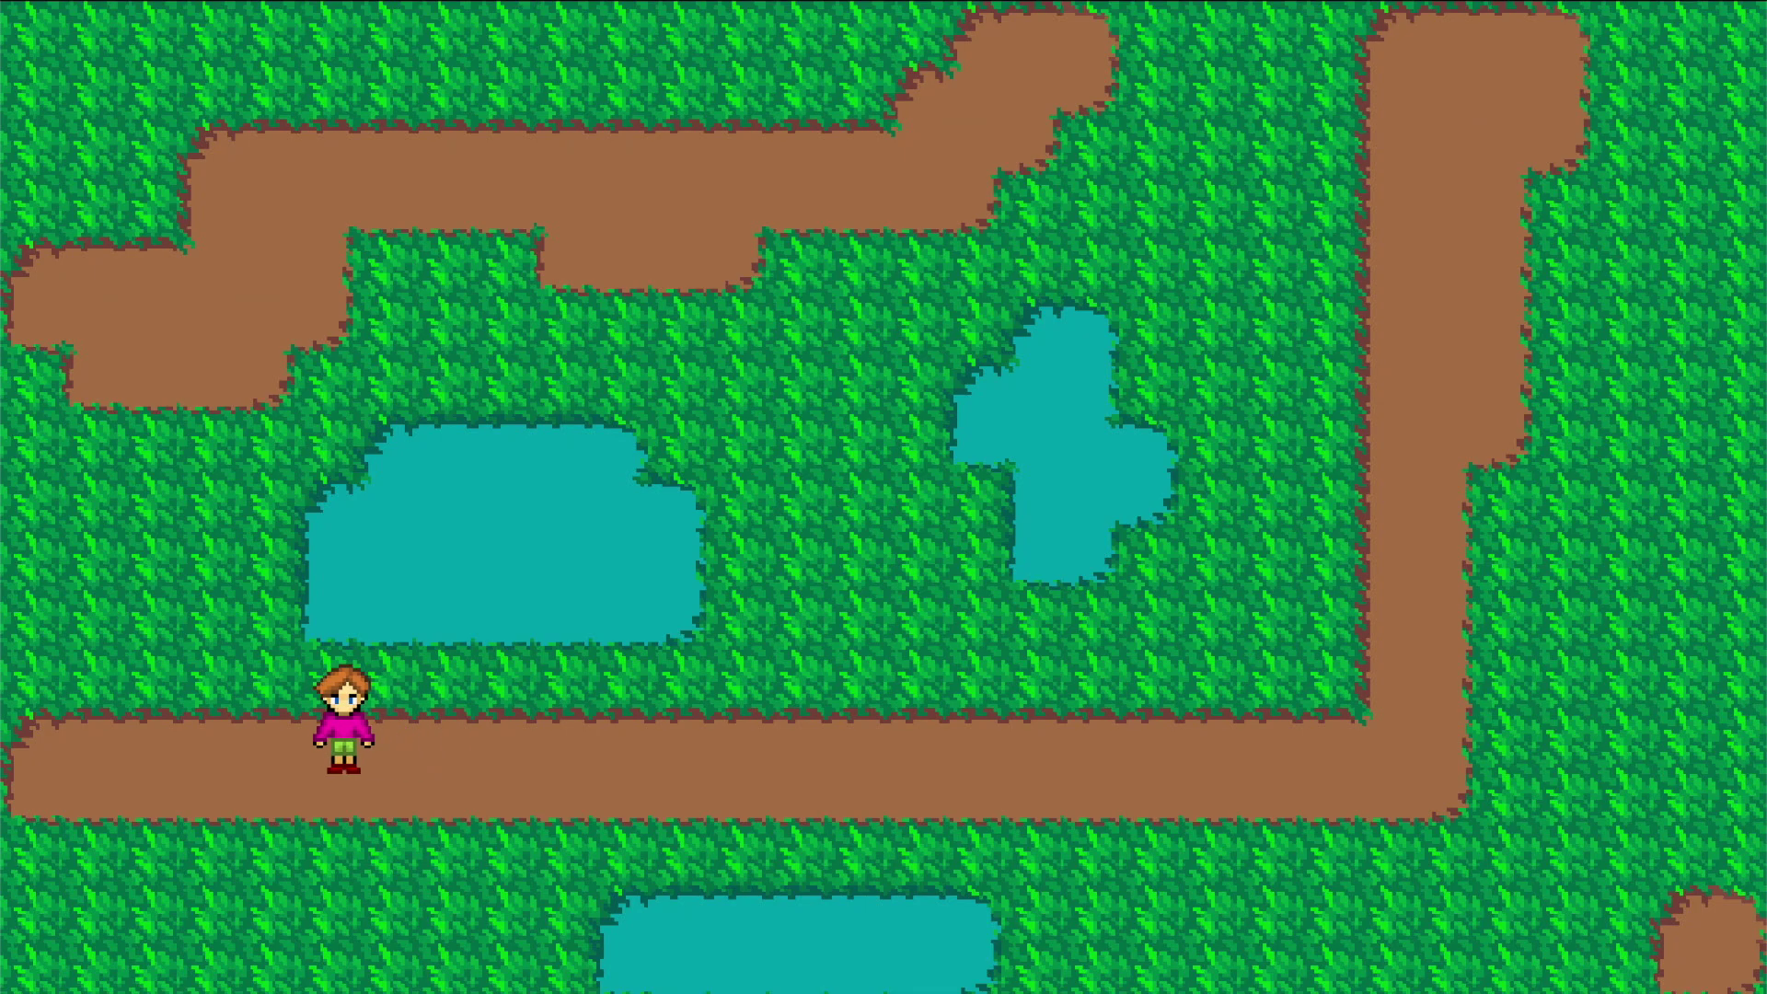
Walk the player left and up the dirt path, around the pond and along the fence into Level2.
{"action": "key", "text": "Left"}
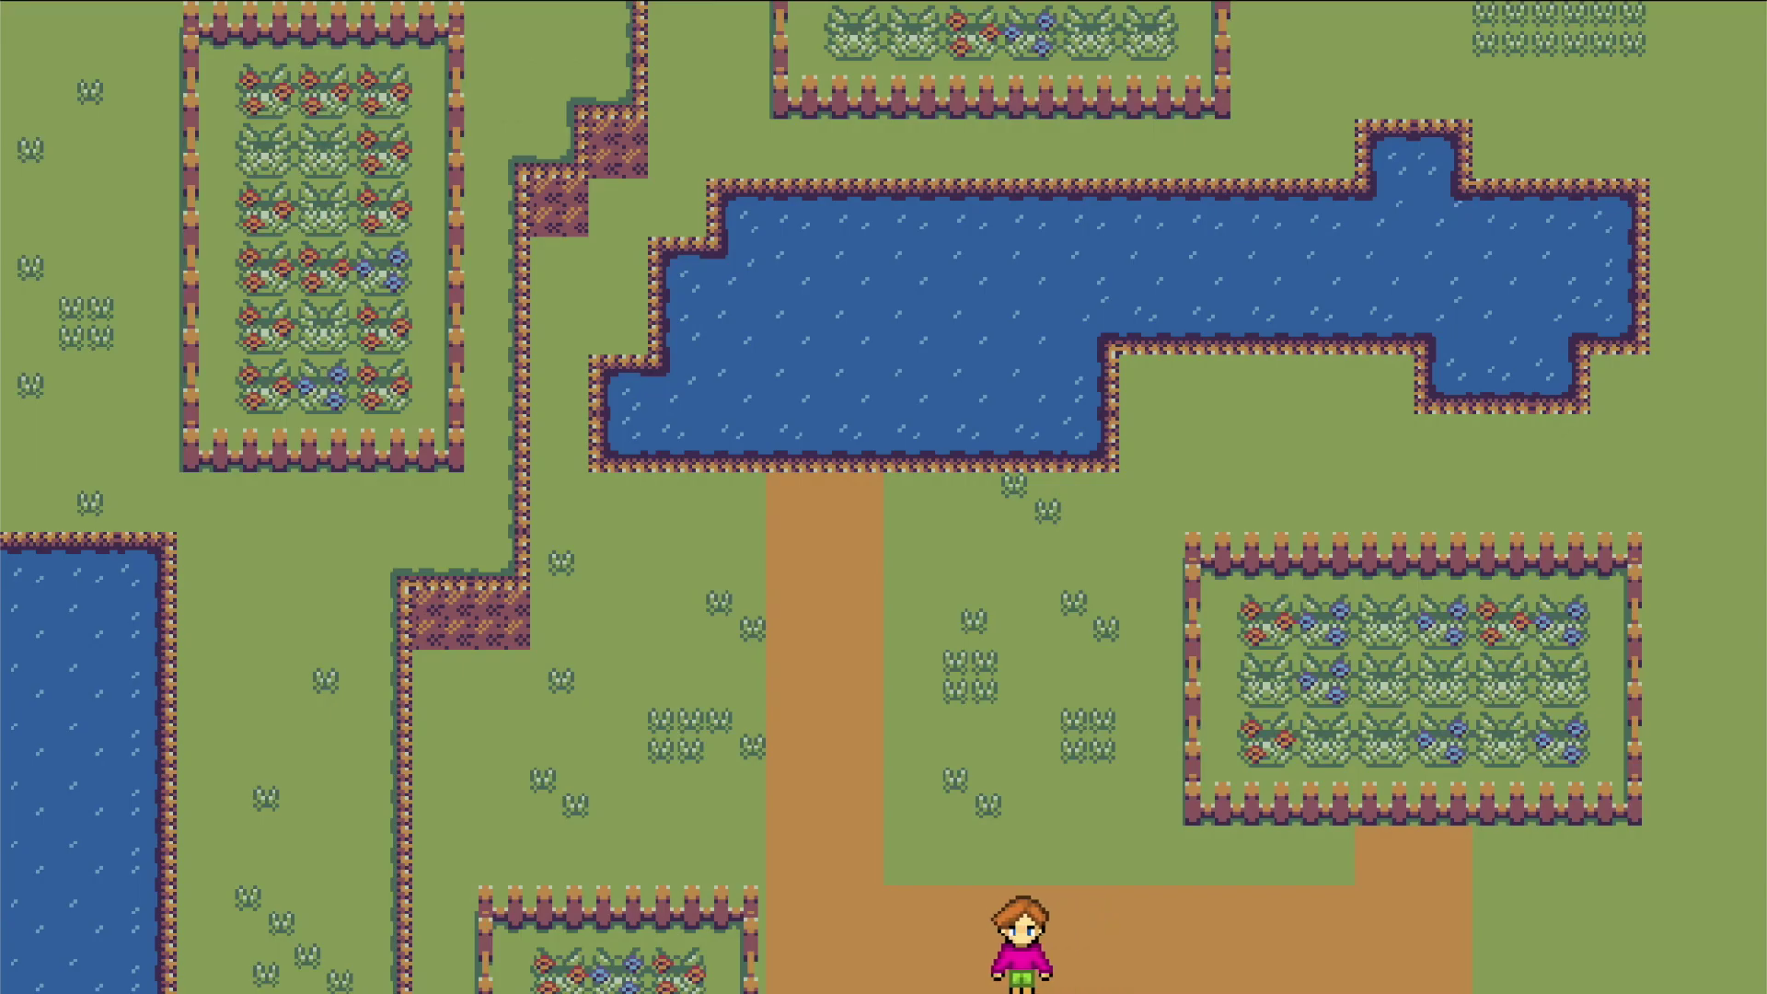
{"action": "key", "text": "Up"}
{"action": "key", "text": "Left"}
{"action": "key", "text": "Left"}
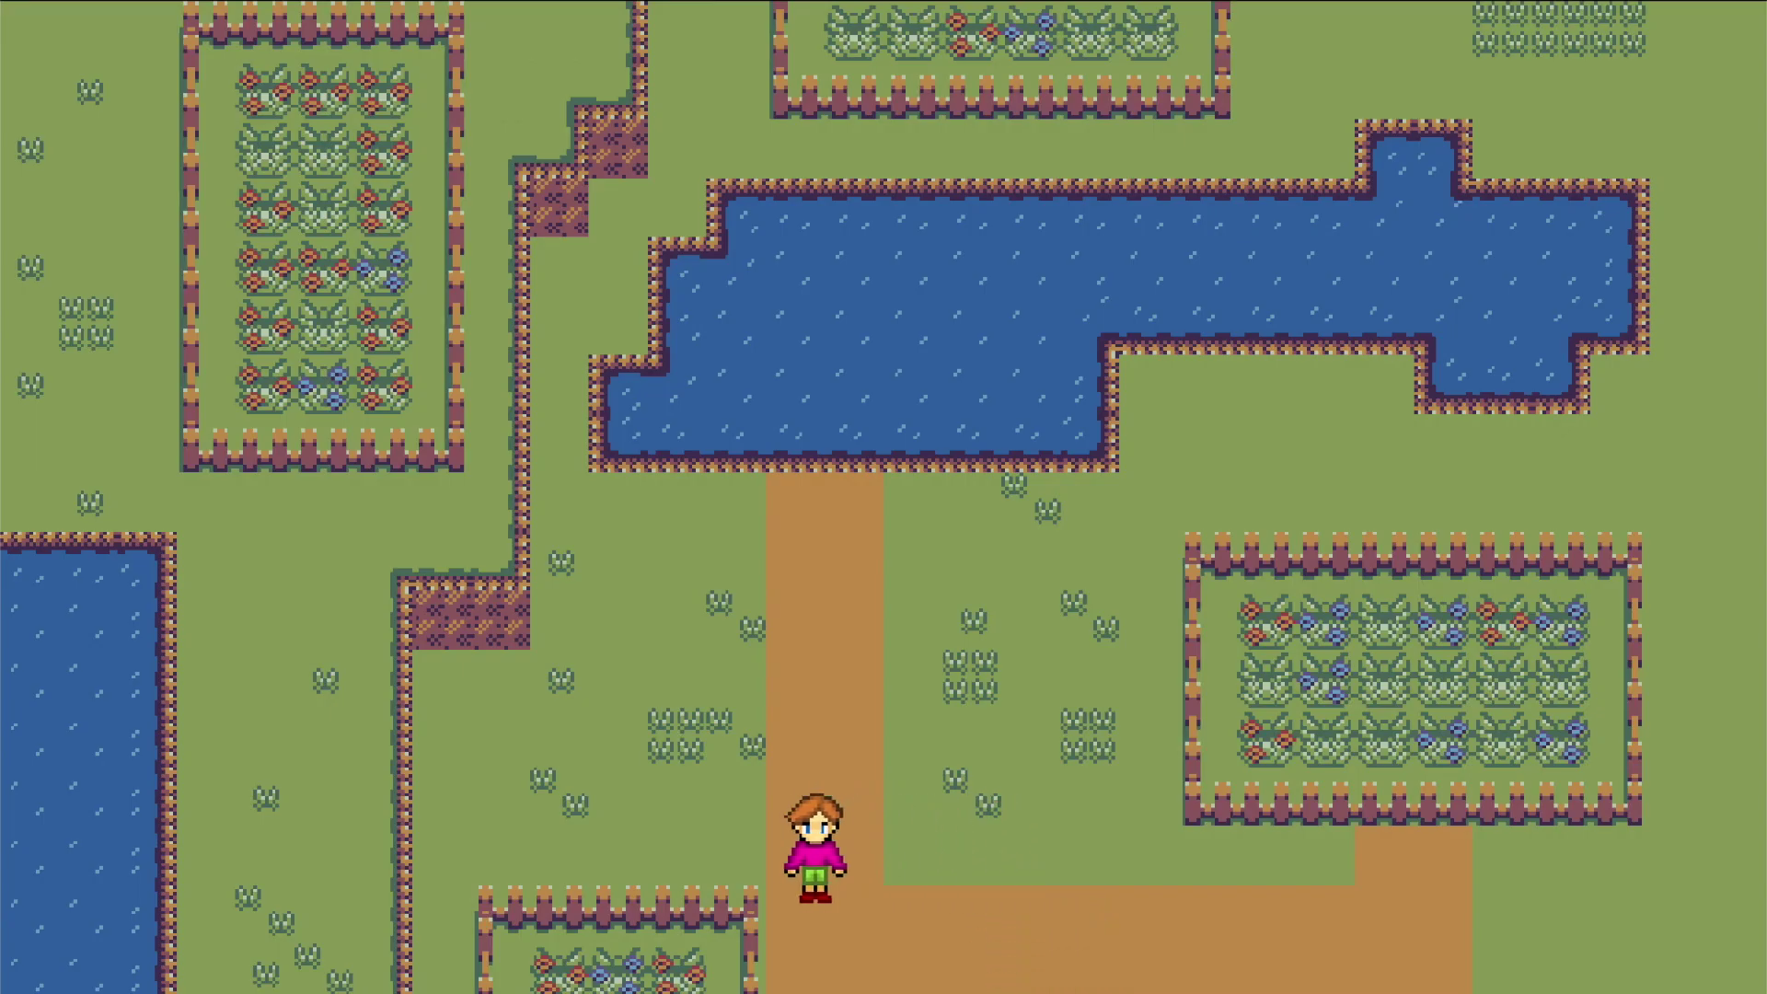
{"action": "key", "text": "Up"}
{"action": "key", "text": "Up"}
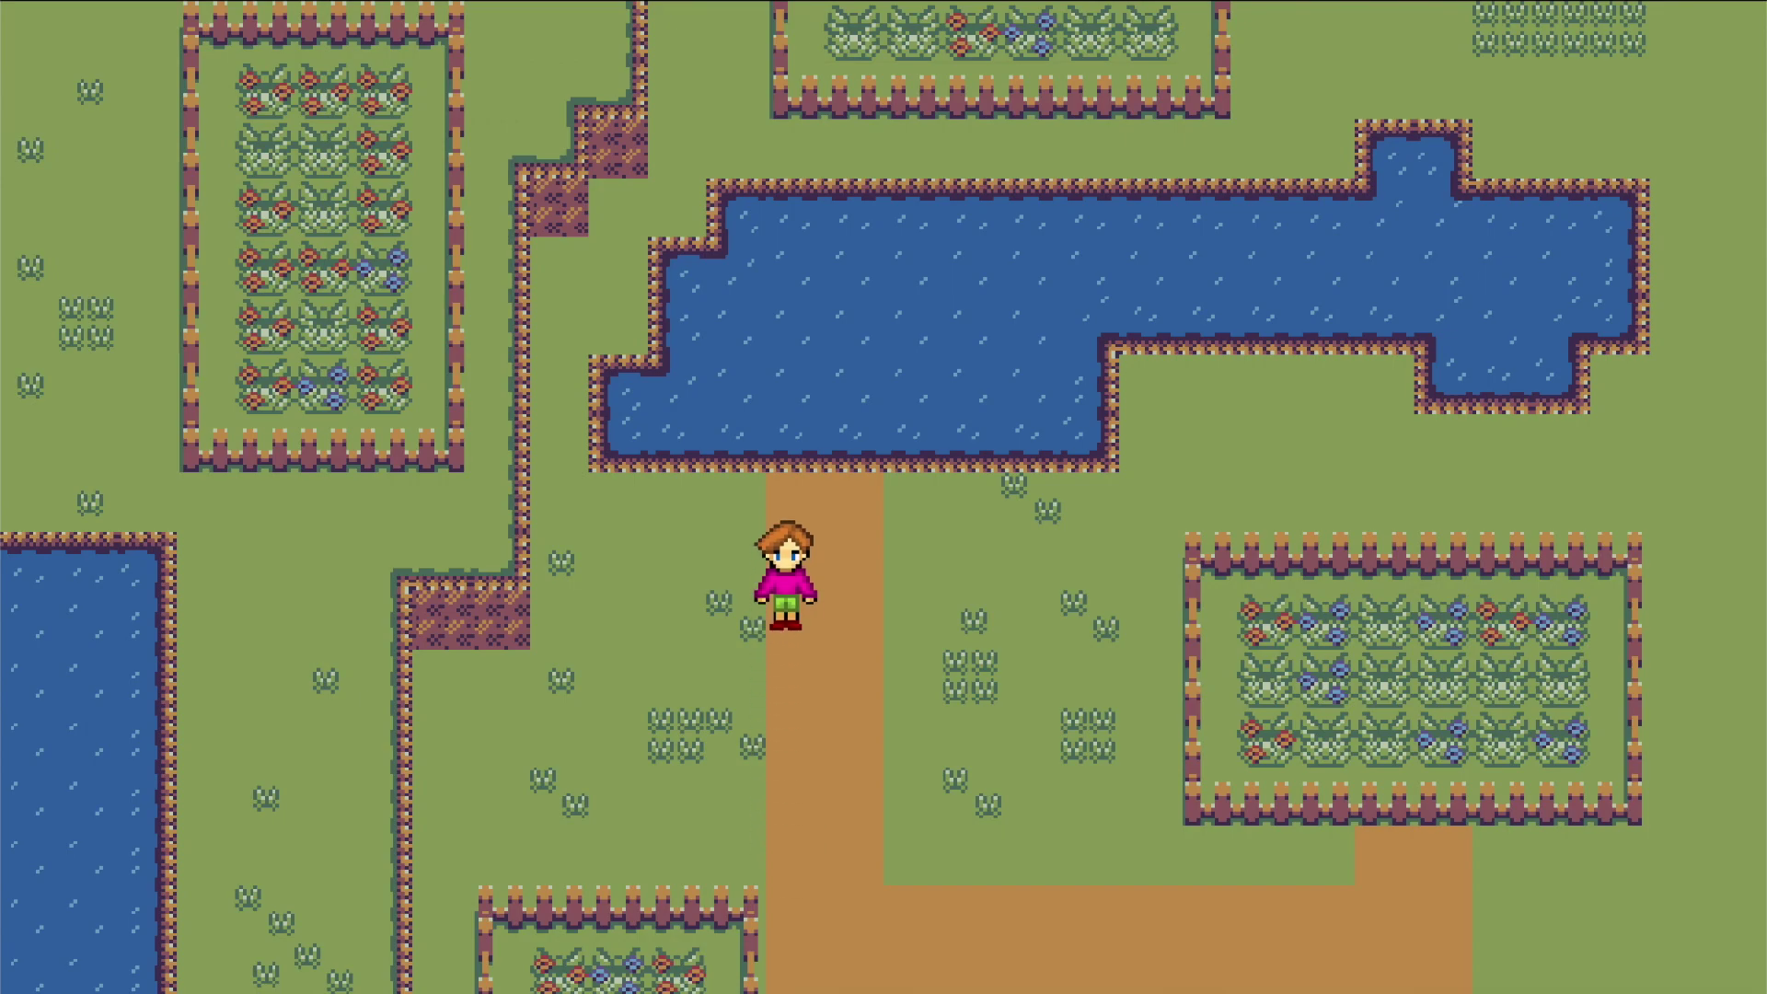
{"action": "key", "text": "Left"}
{"action": "key", "text": "Left"}
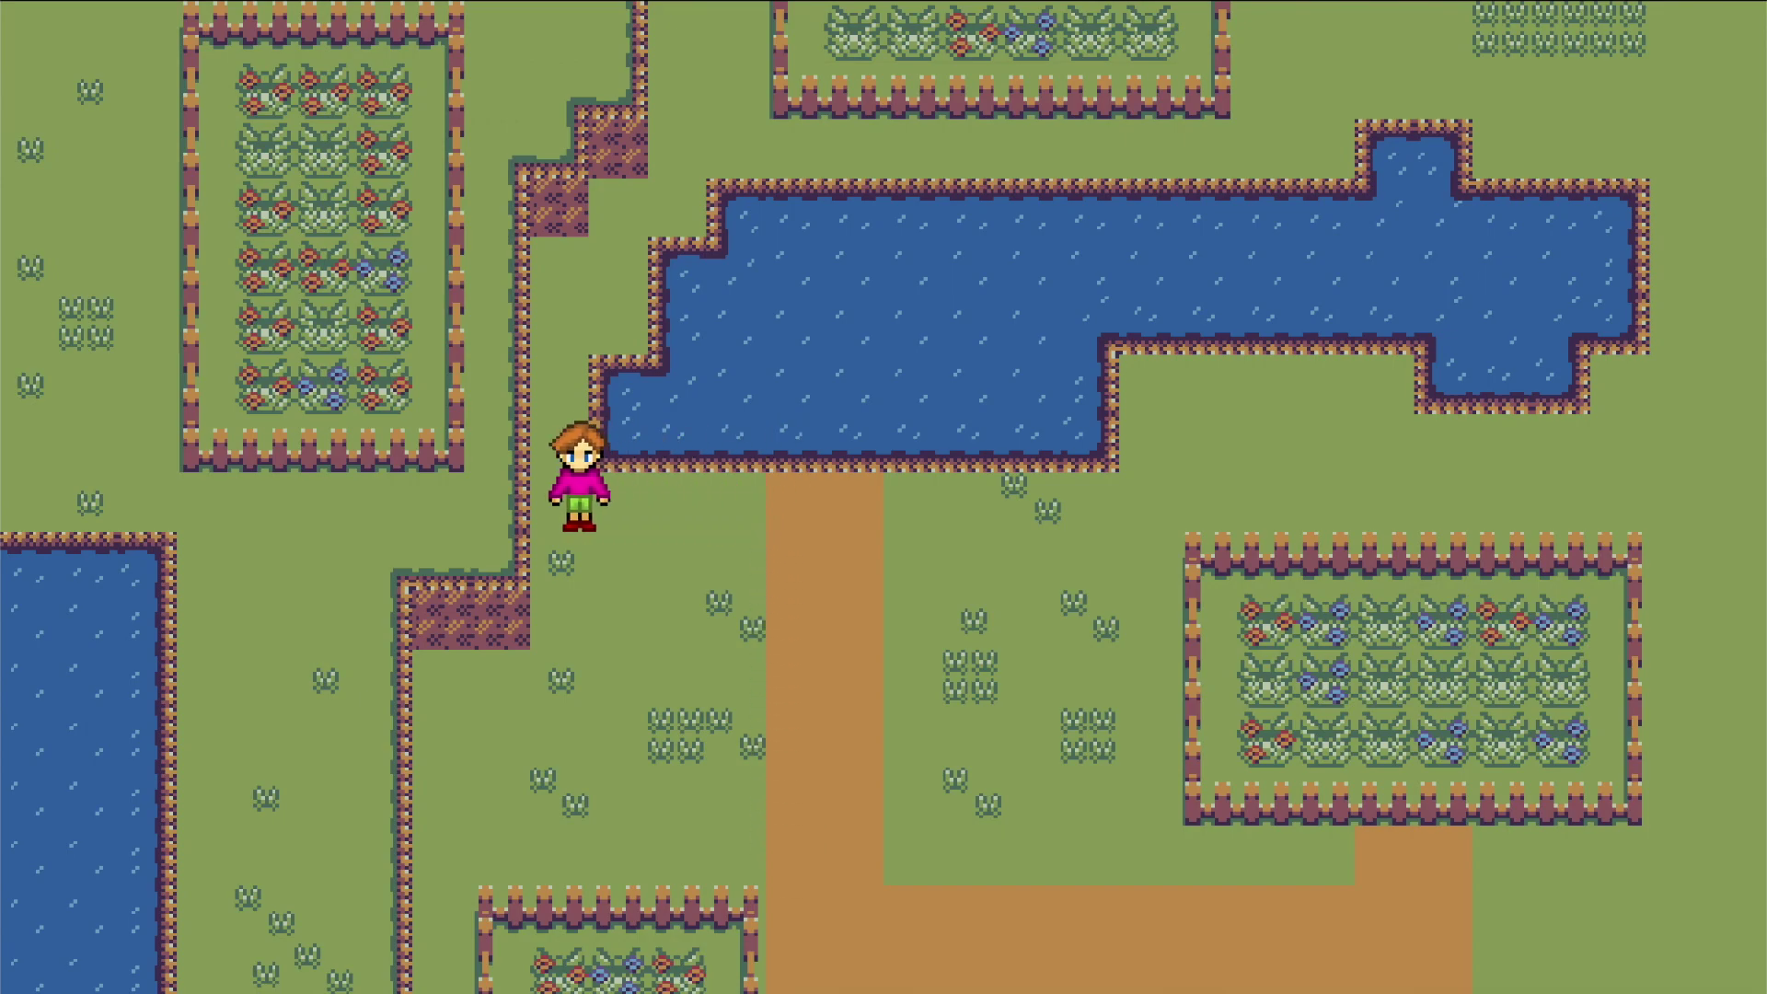
{"action": "key", "text": "Up"}
{"action": "key", "text": "Right"}
{"action": "key", "text": "Up"}
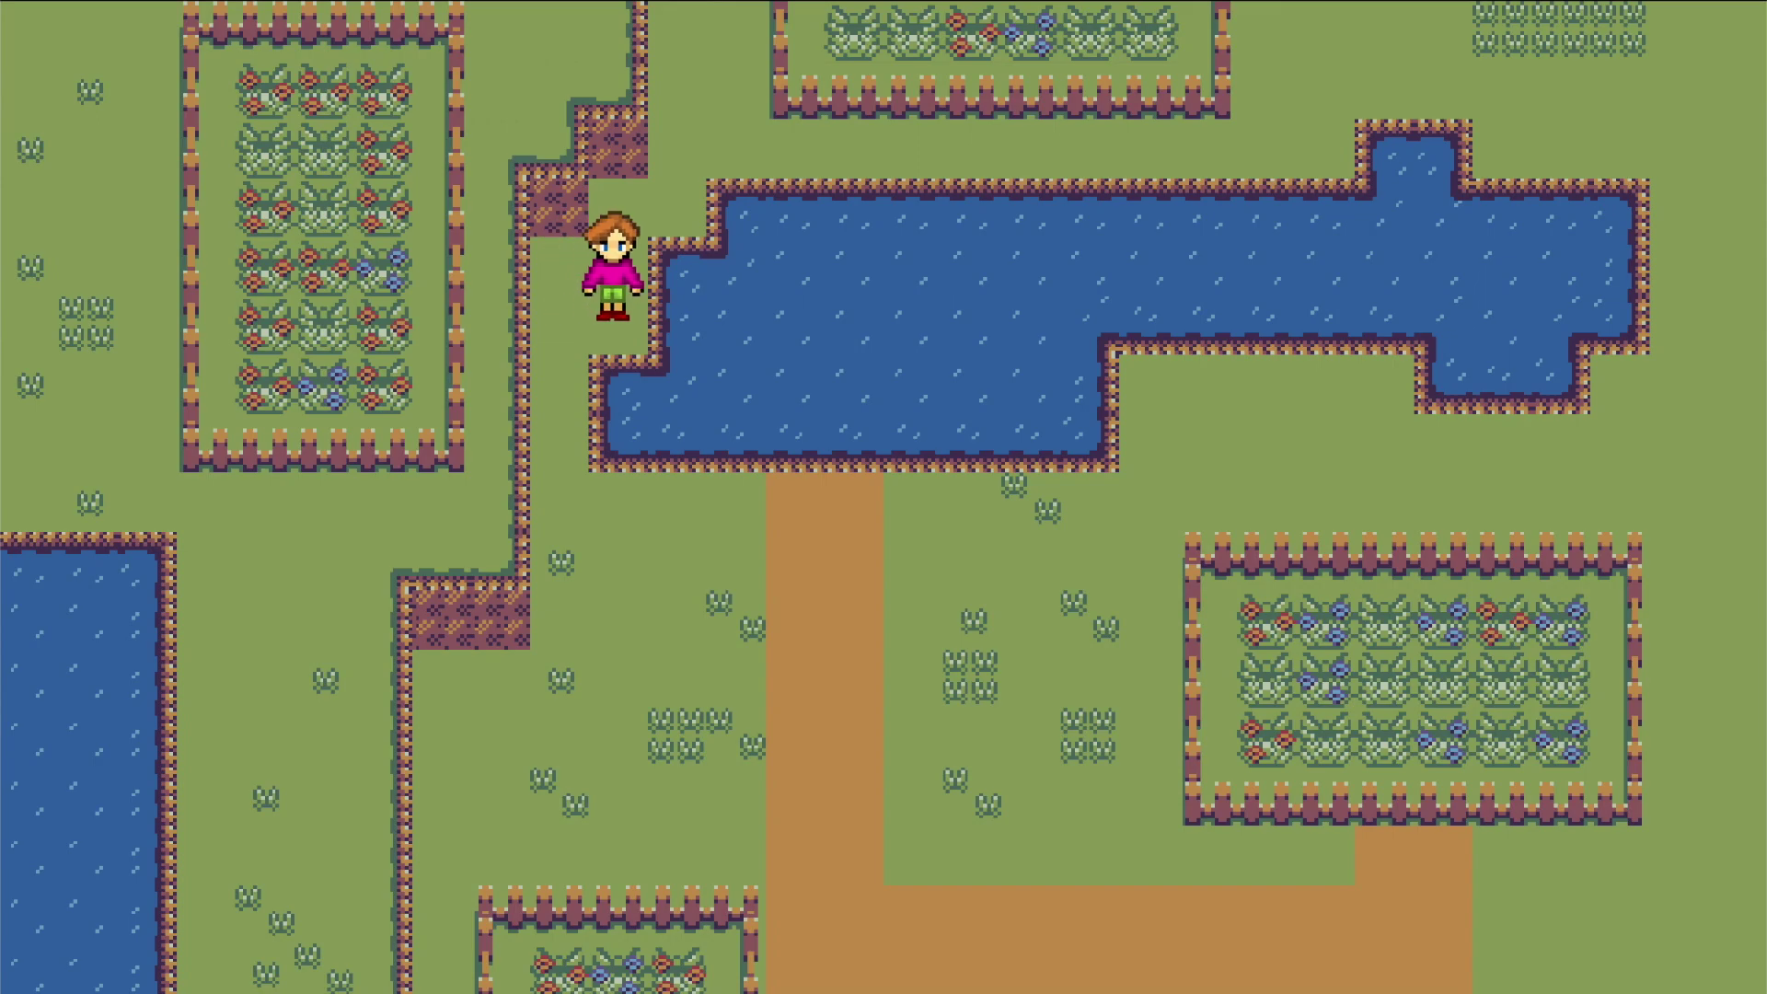
{"action": "key", "text": "Right"}
{"action": "key", "text": "Up"}
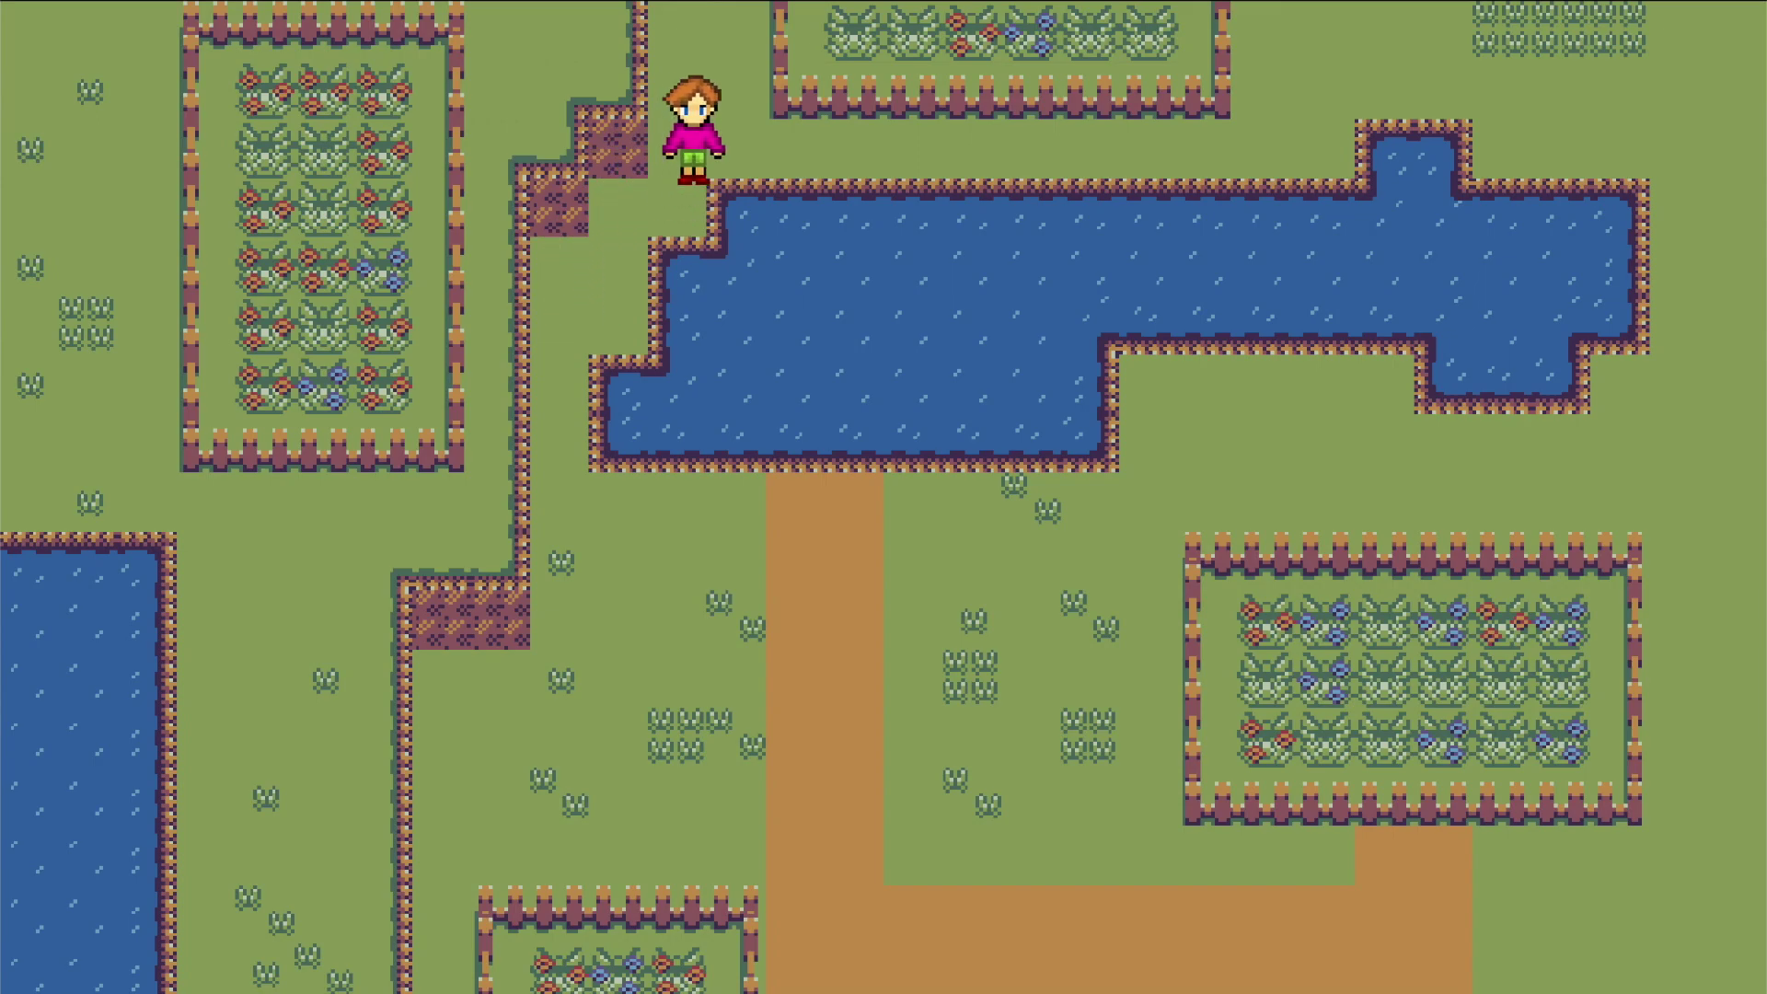
{"action": "key", "text": "Right"}
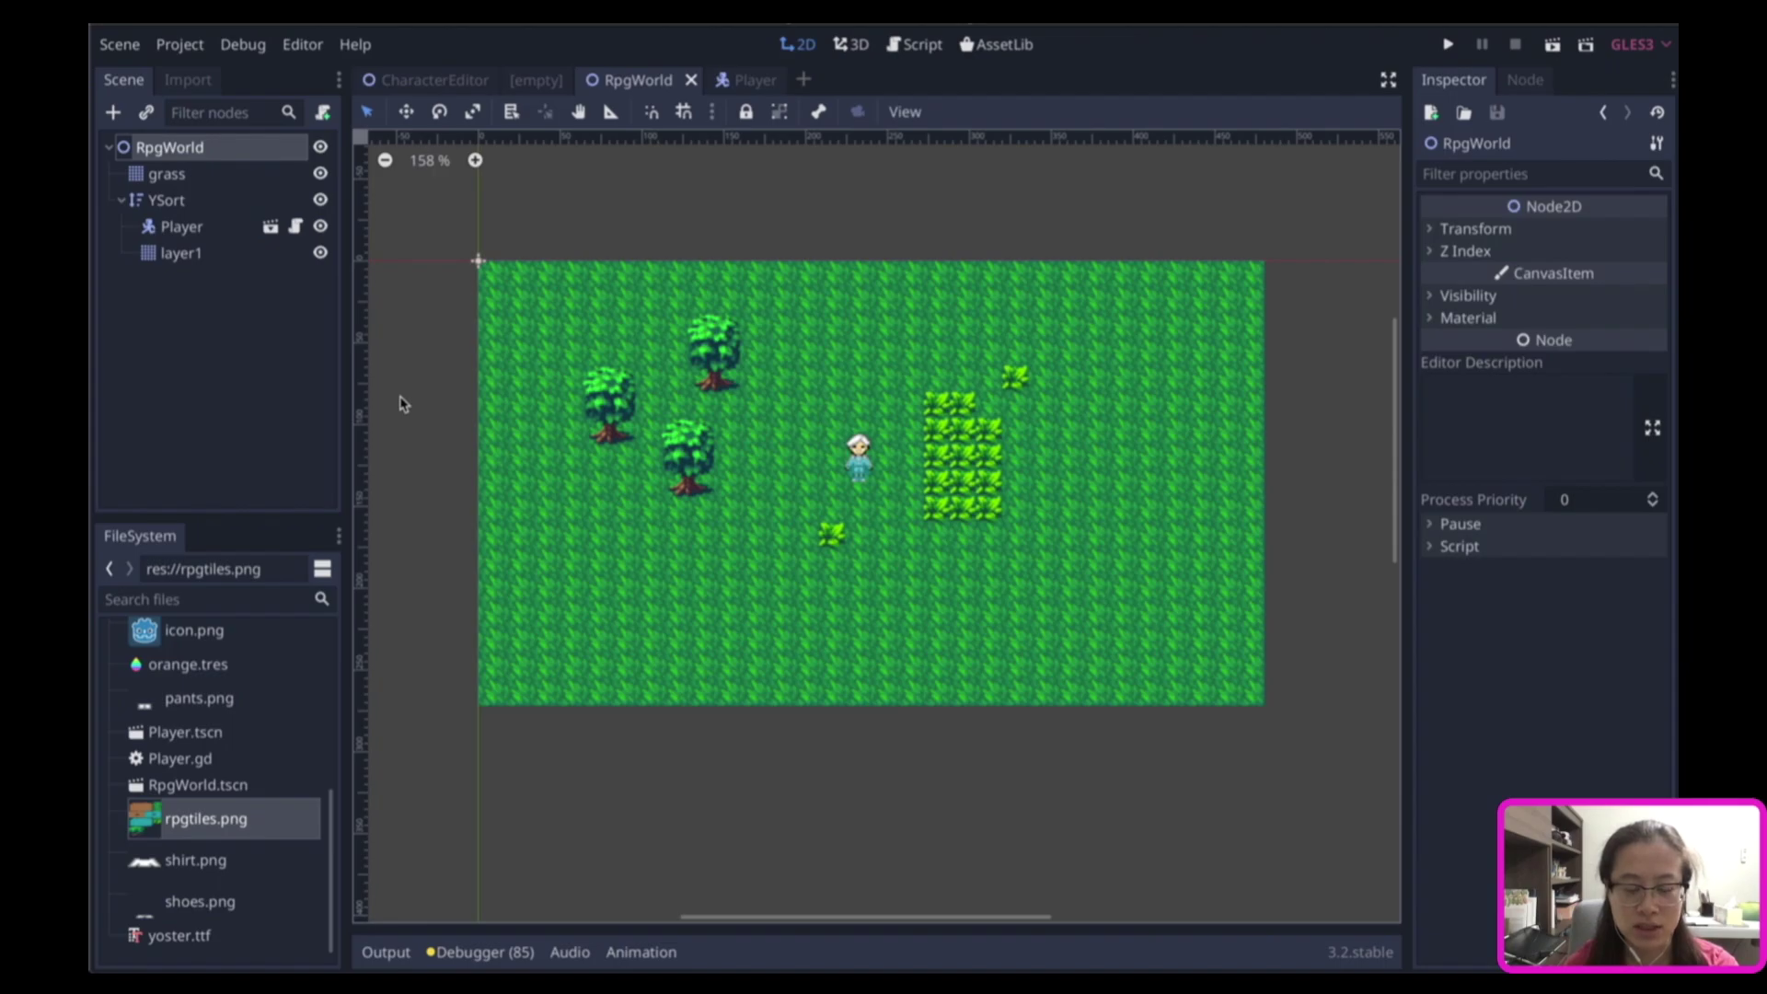
{"action": "left_click", "coordinate": [1553, 46]}
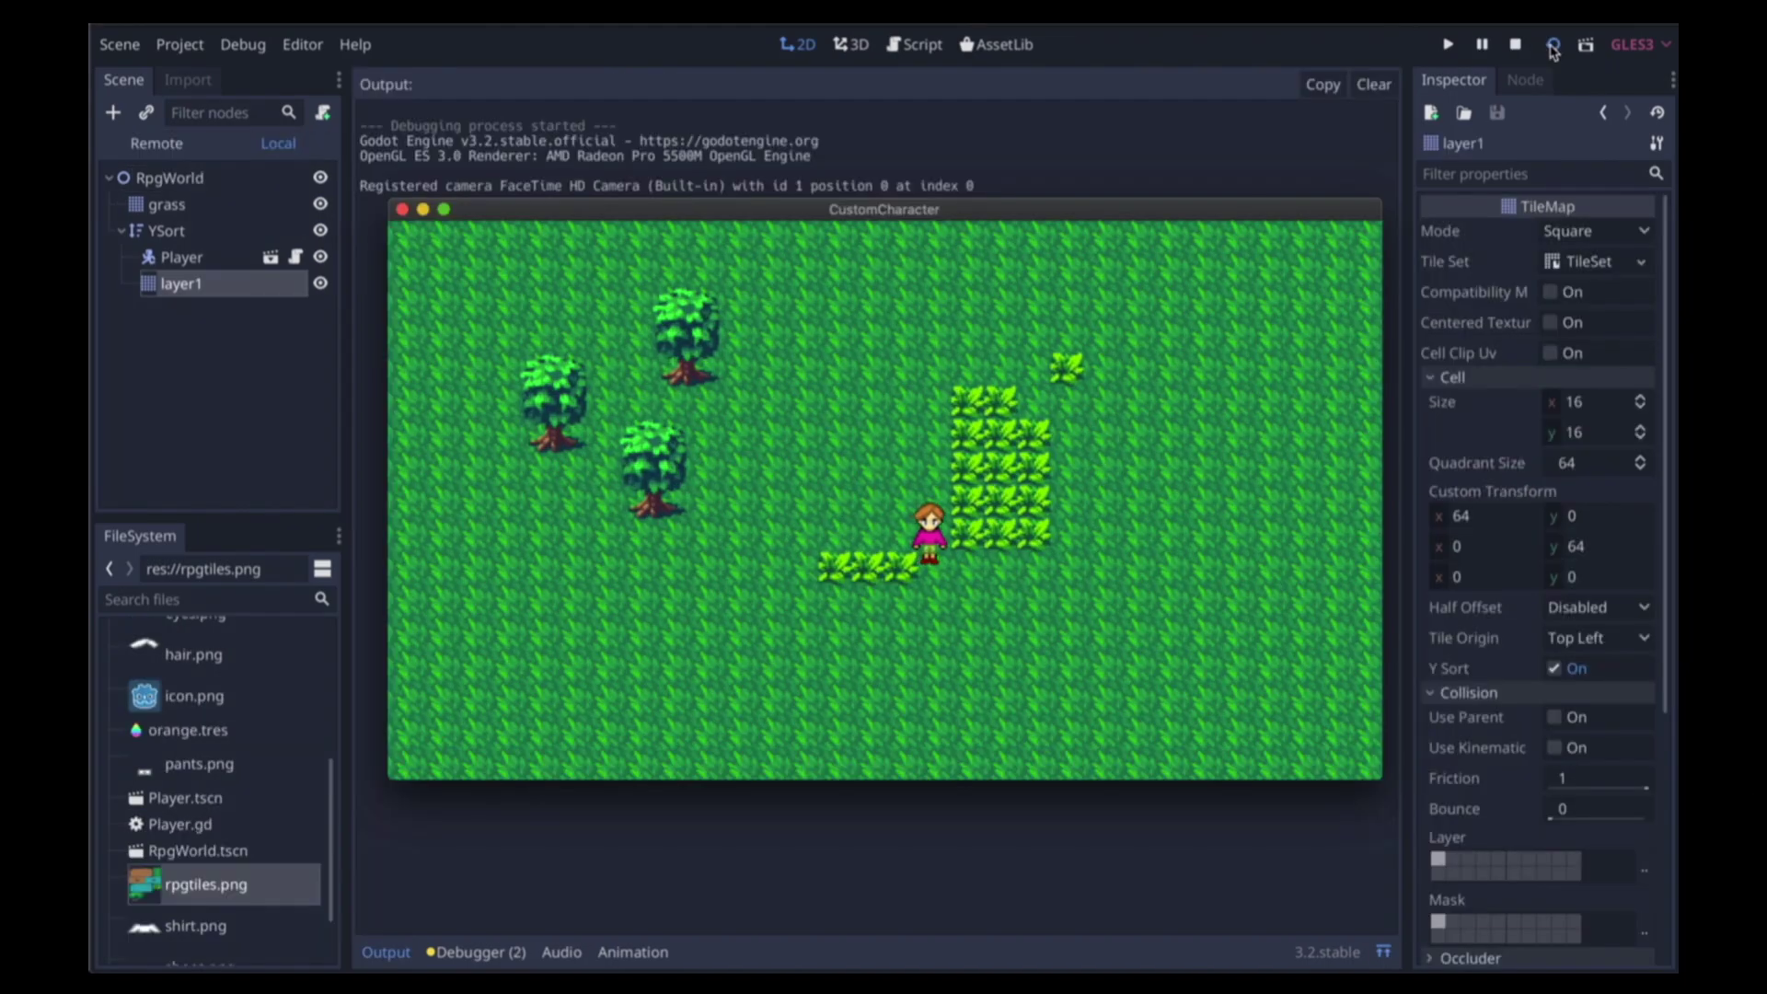
{"action": "key", "text": "Down"}
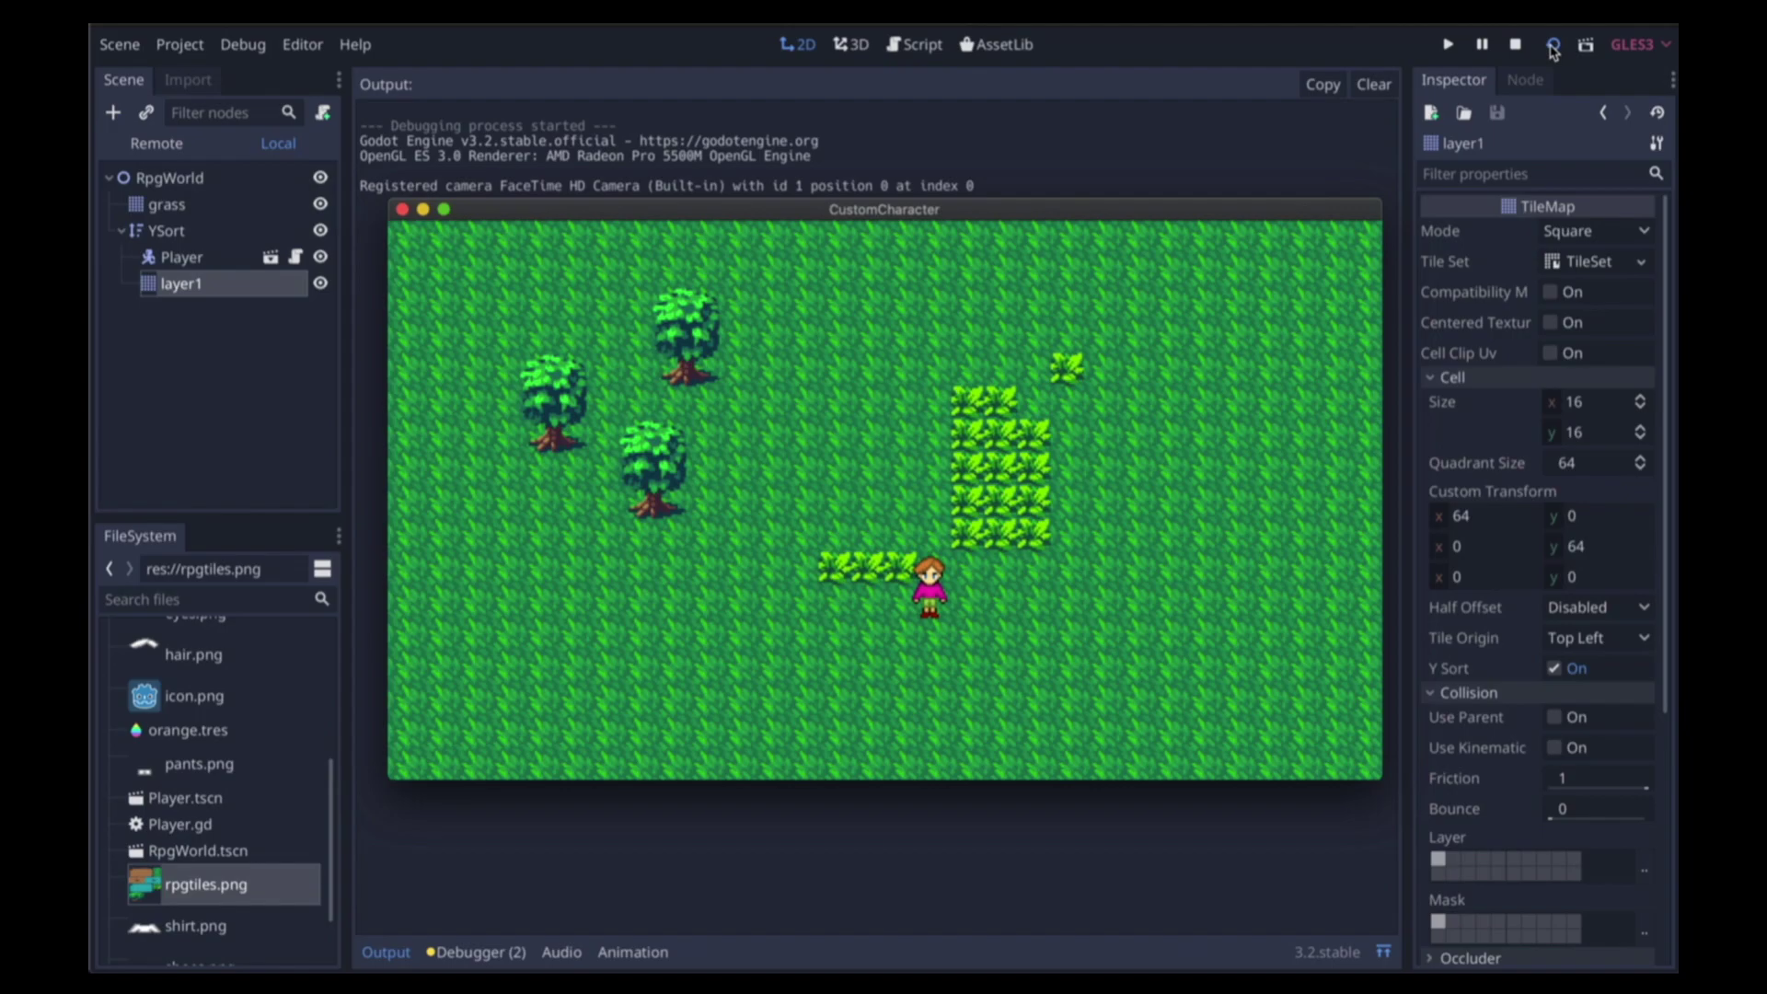
{"action": "key", "text": "Left"}
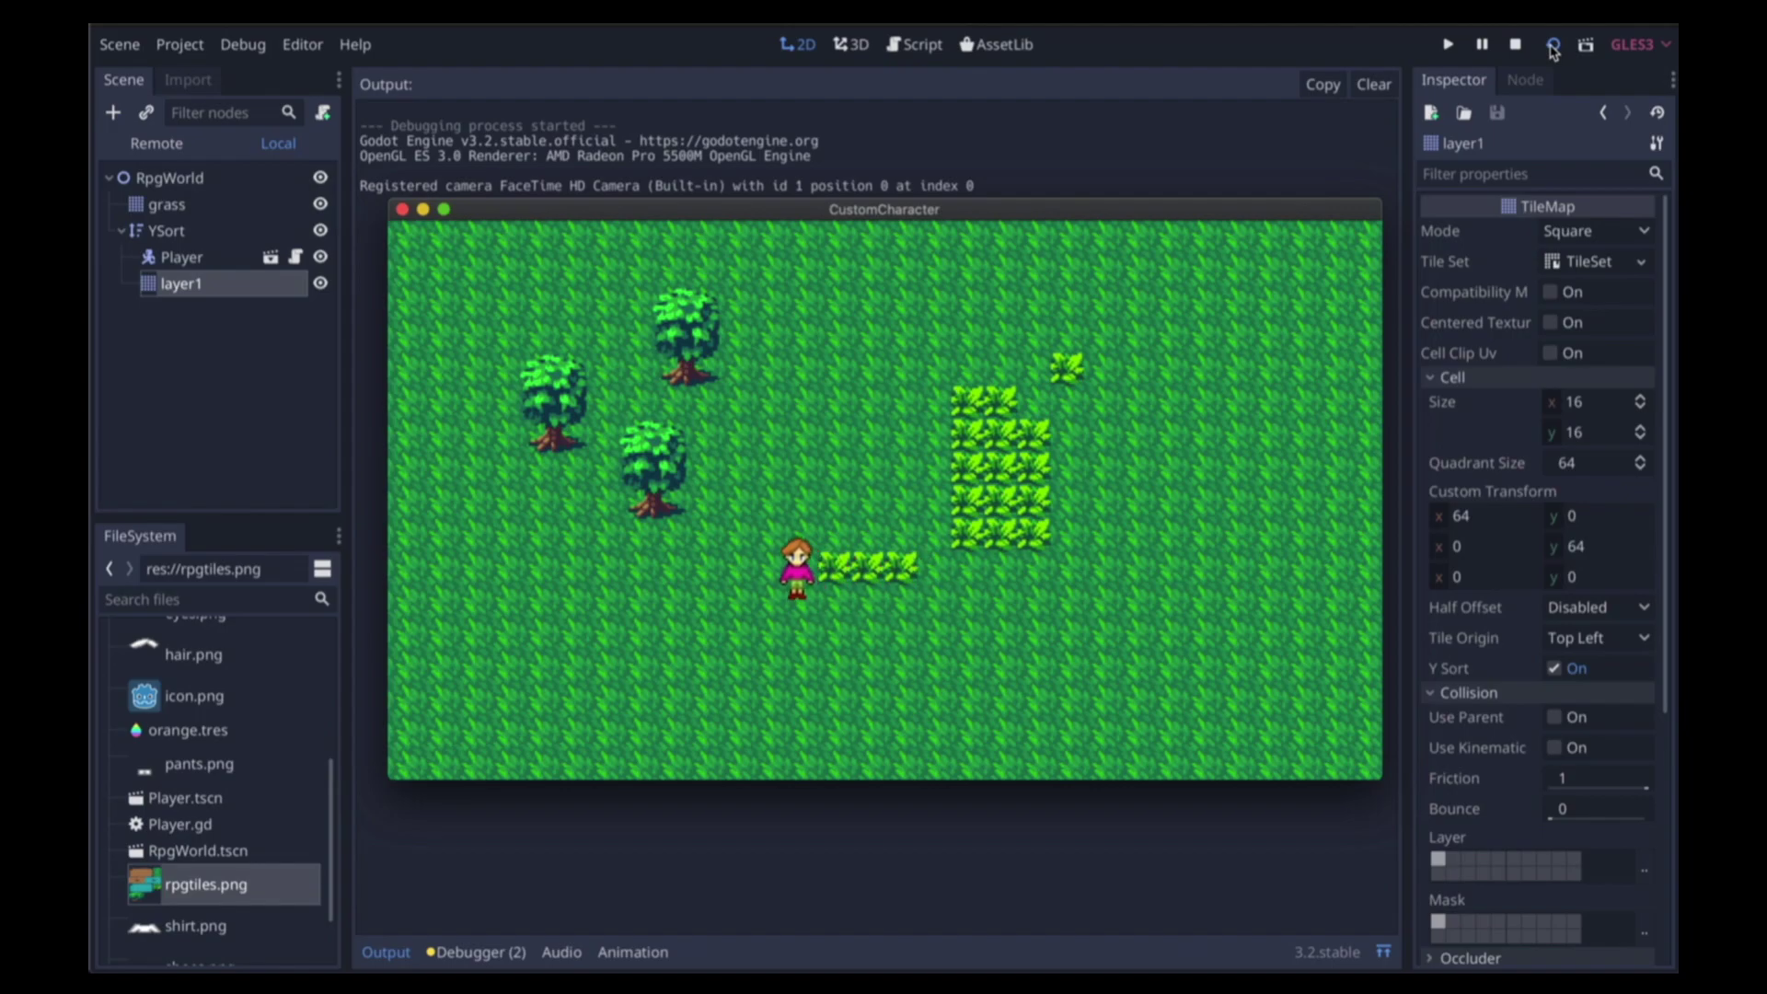
{"action": "key", "text": "super+q"}
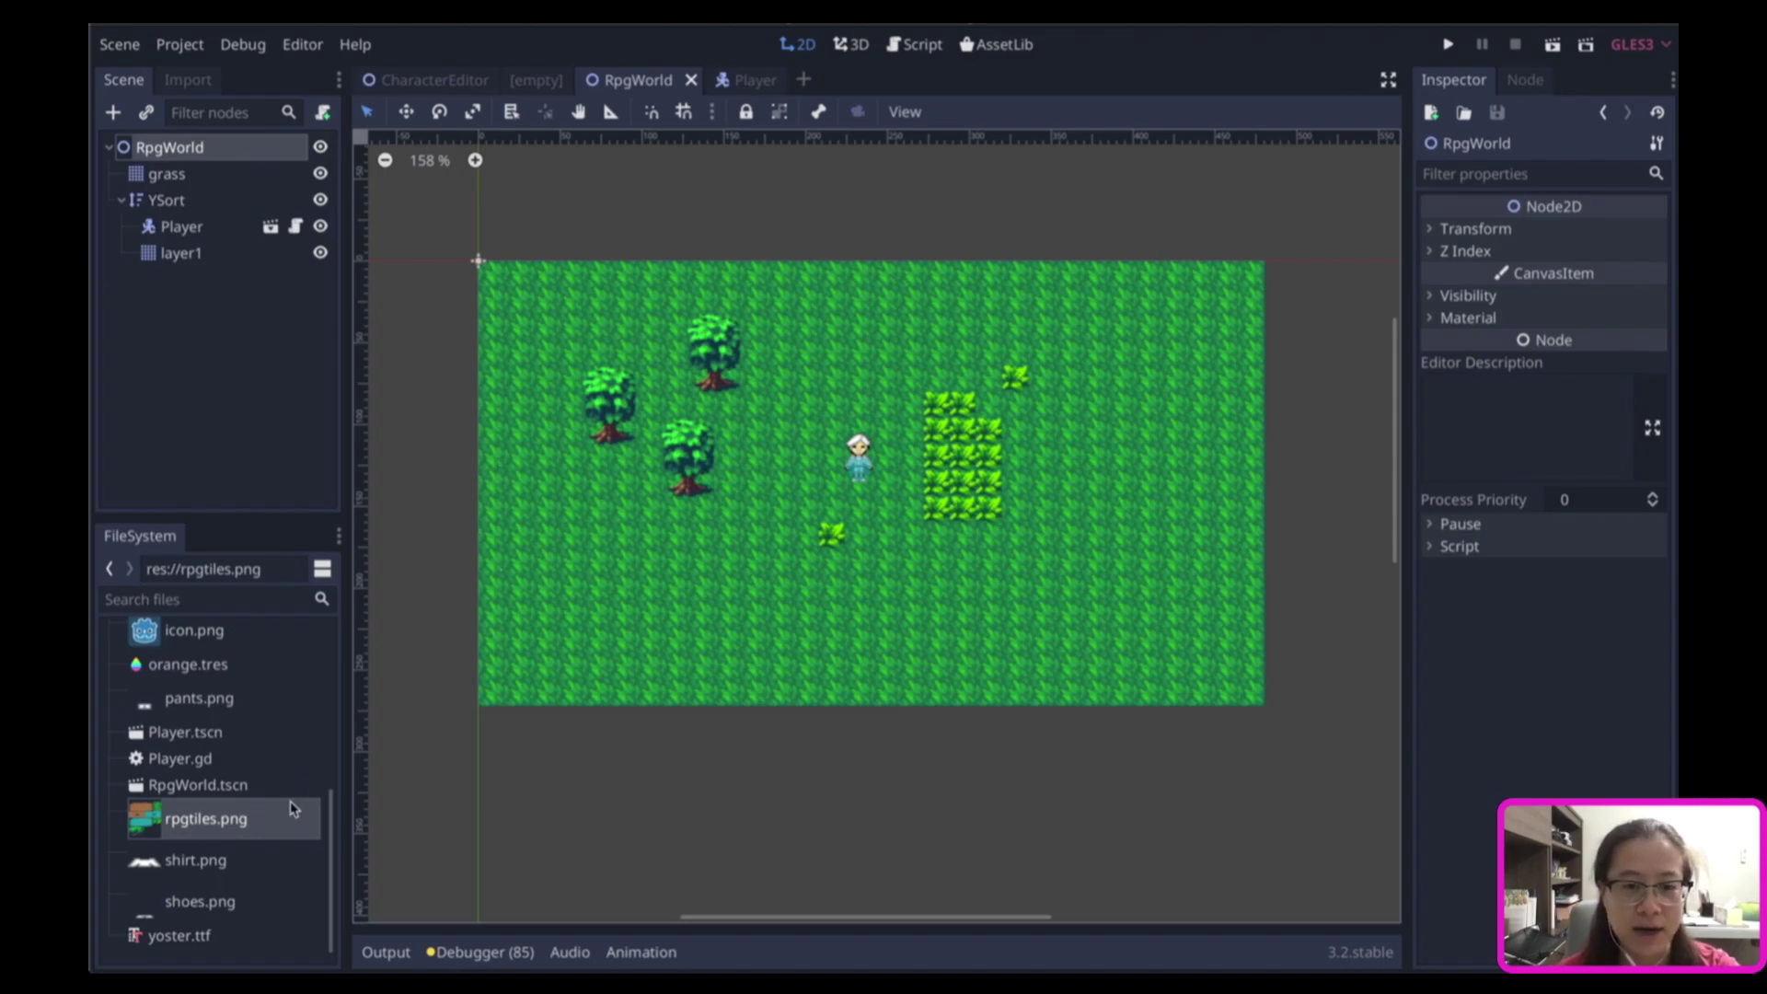
Check the layer1 tilemap, then rename the grass TileMap node to 'ground'.
{"action": "left_click", "coordinate": [180, 253]}
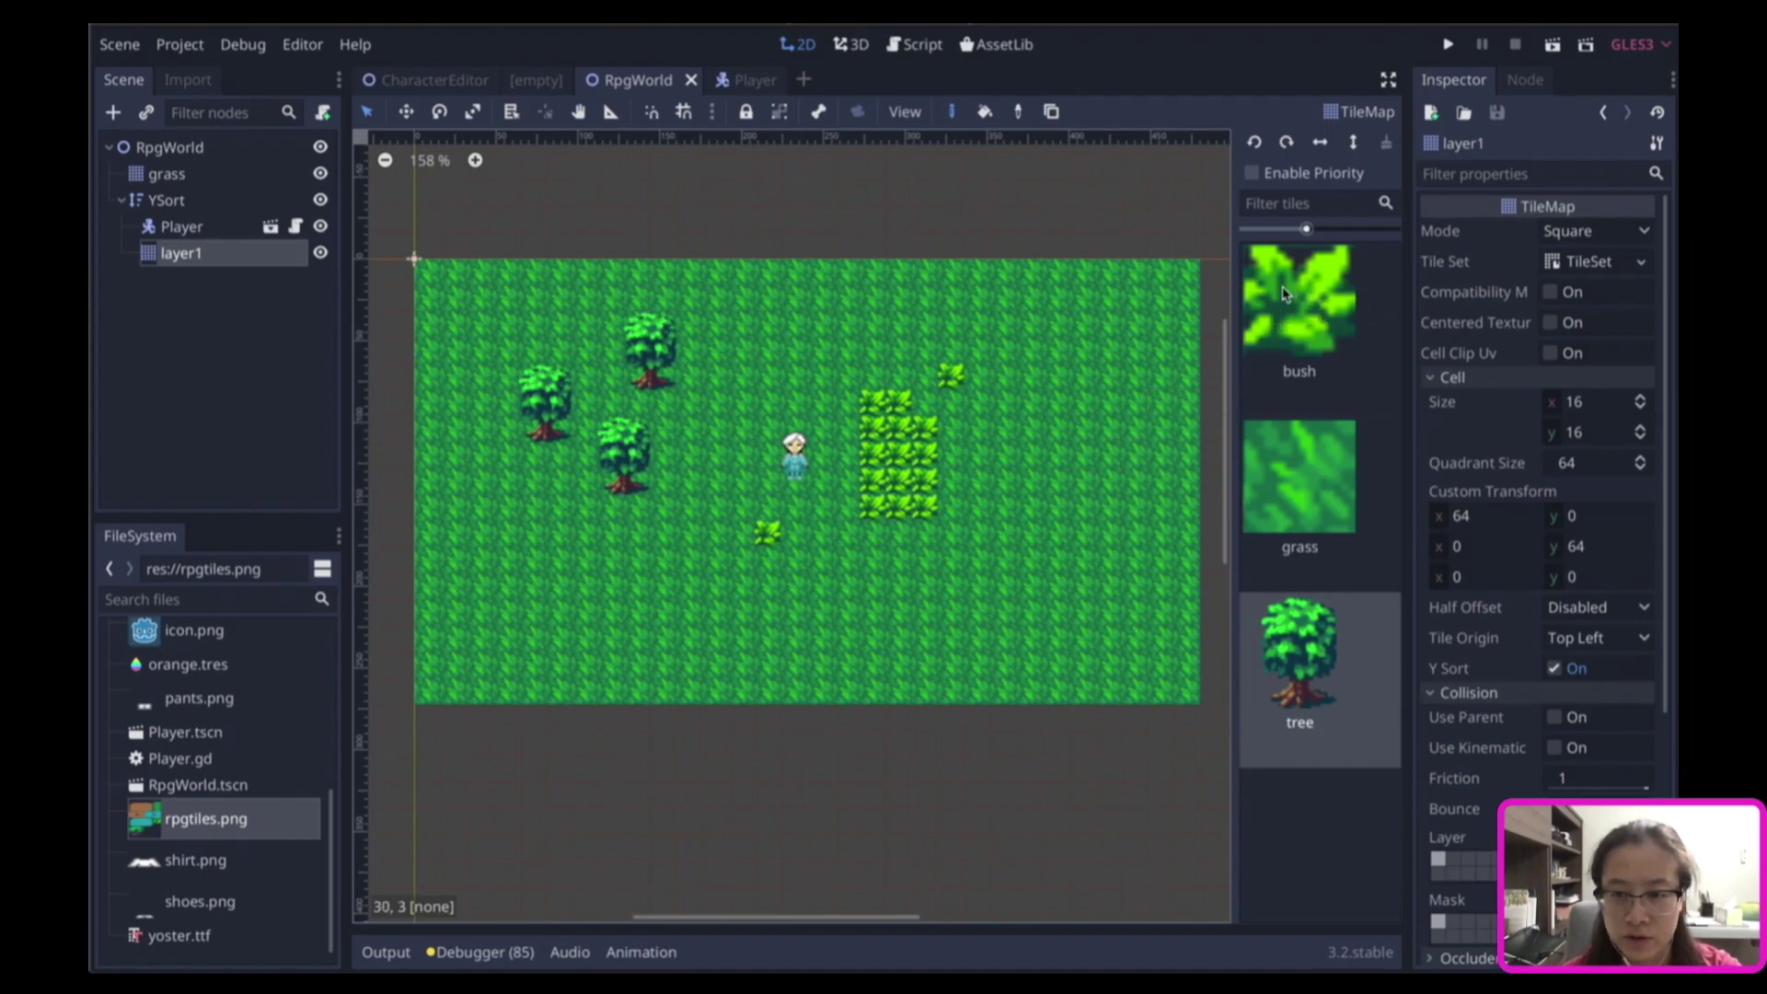
{"action": "left_click", "coordinate": [166, 174]}
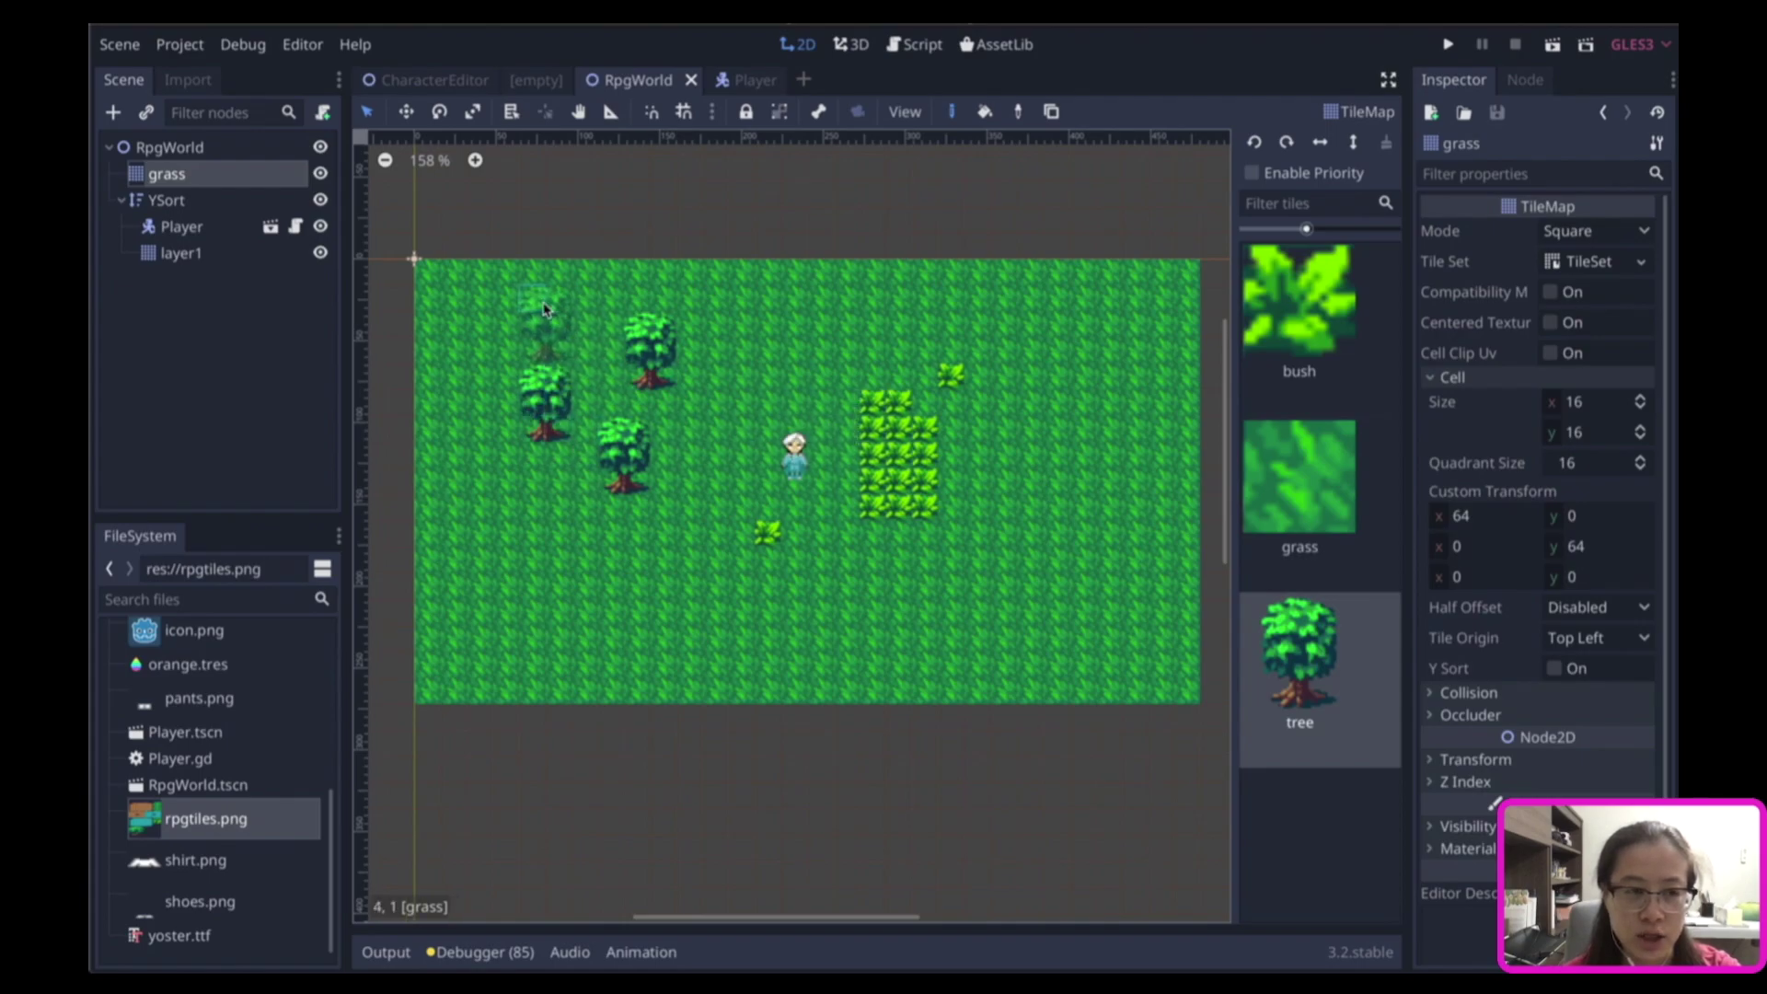
{"action": "left_click", "coordinate": [170, 184]}
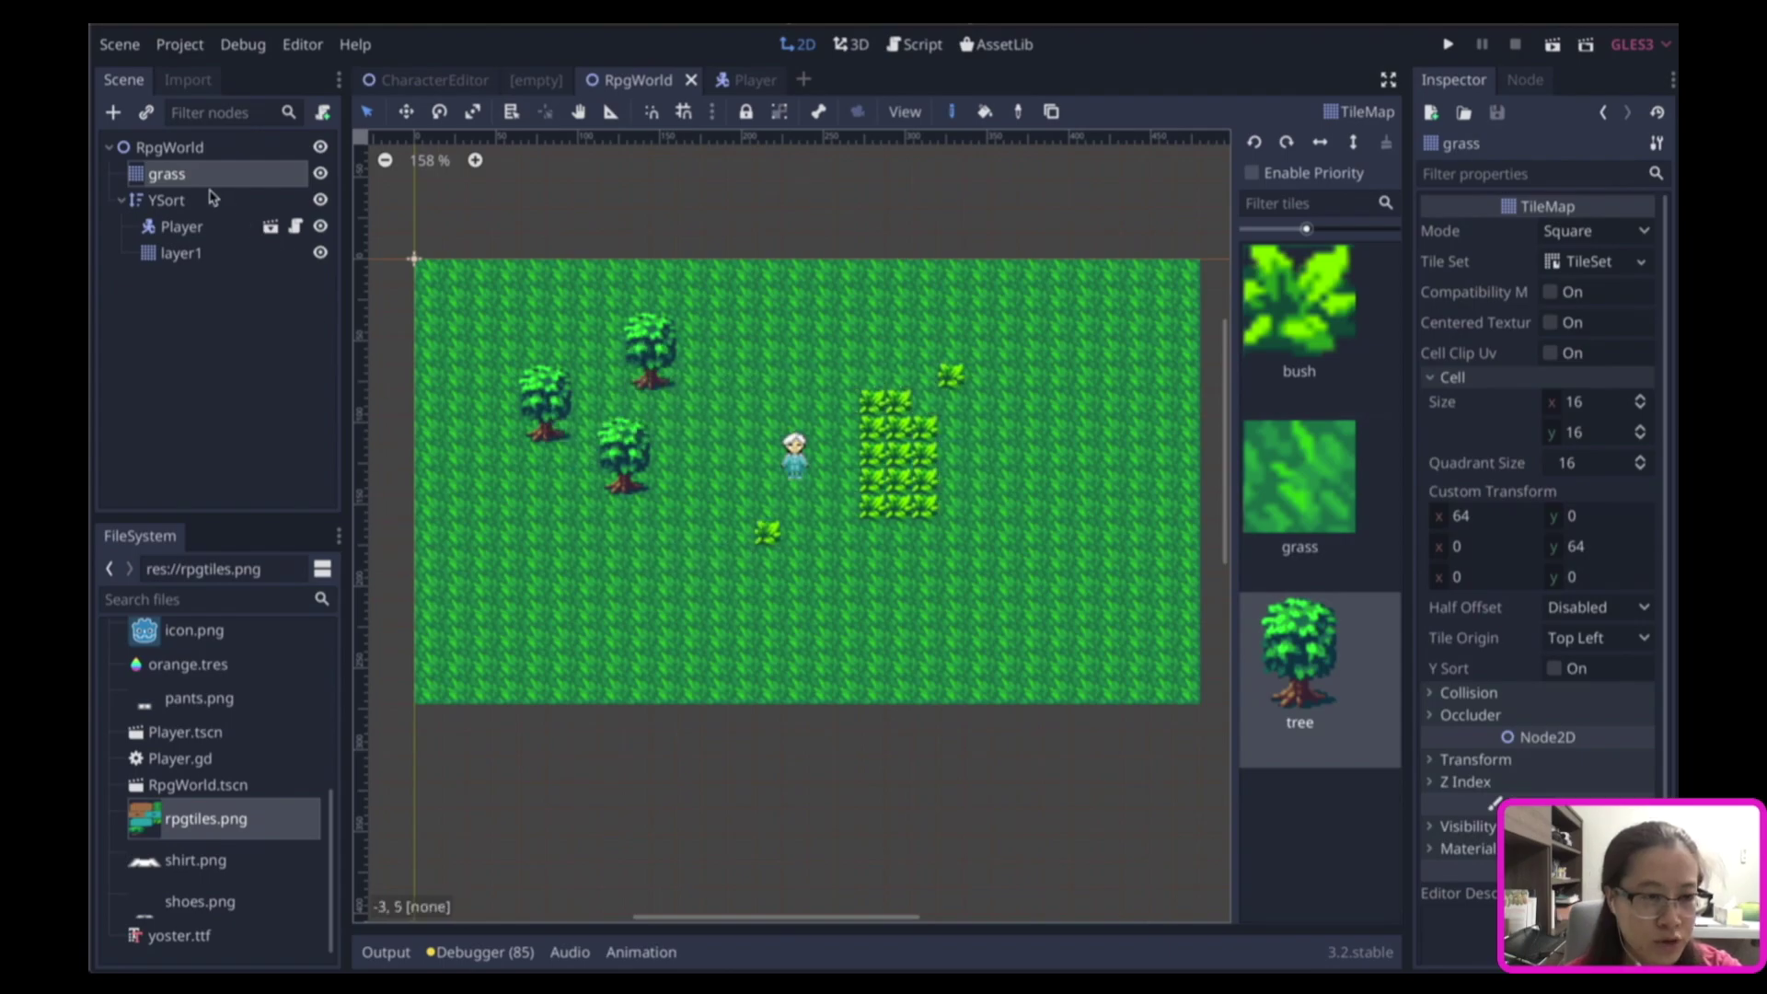
{"action": "left_click", "coordinate": [173, 181]}
{"action": "double_click", "coordinate": [173, 181]}
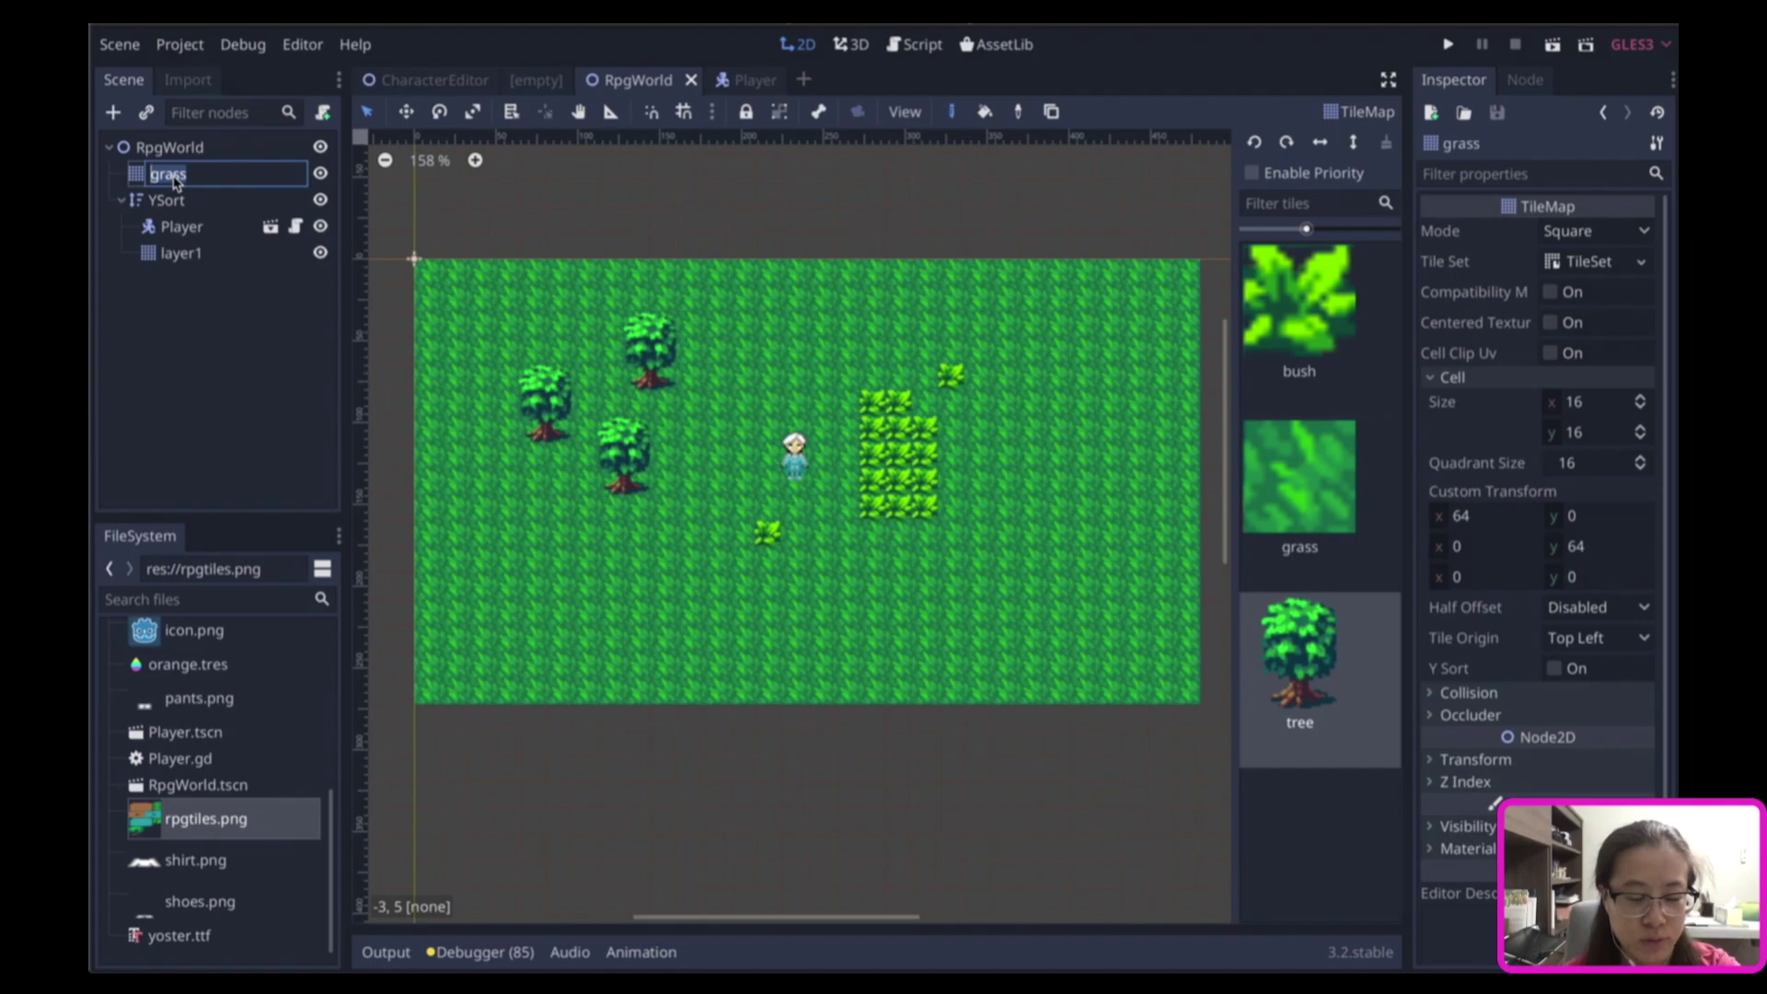
{"action": "type", "text": "ground"}
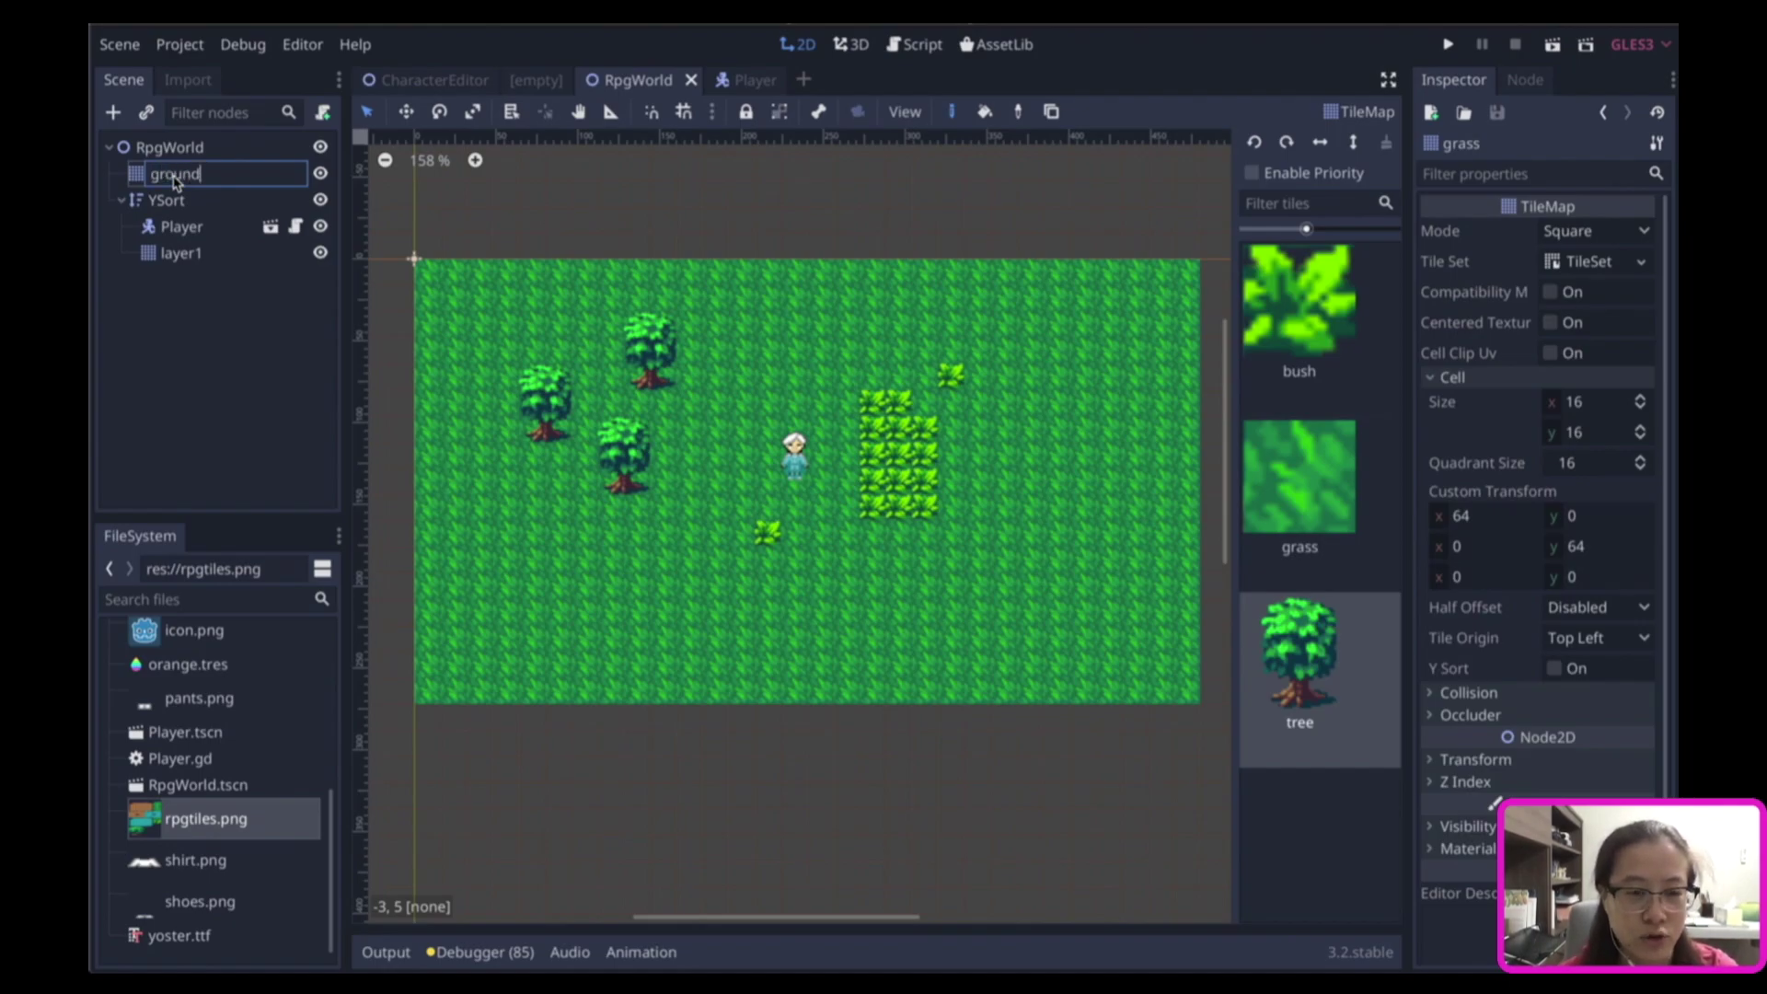
{"action": "key", "text": "Return"}
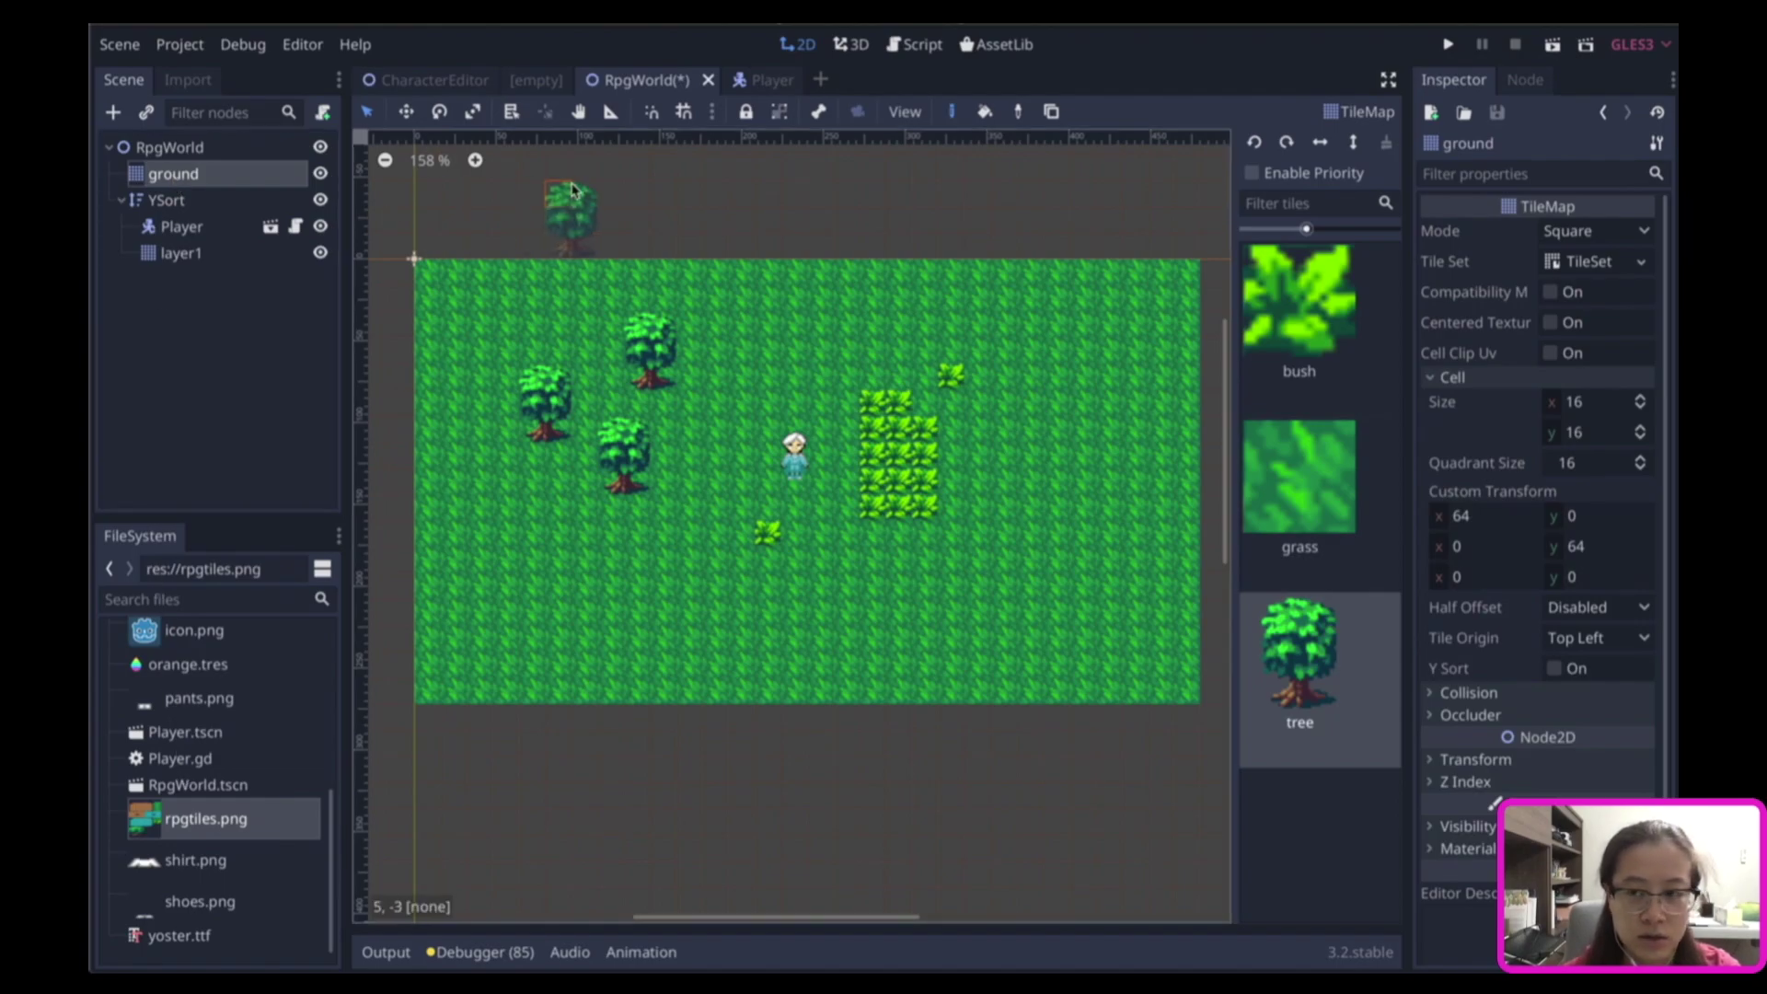
Delete the bush and tree tiles from rpgtiles.png and add a new autotile over the dirt tiles.
{"action": "left_click", "coordinate": [1592, 262]}
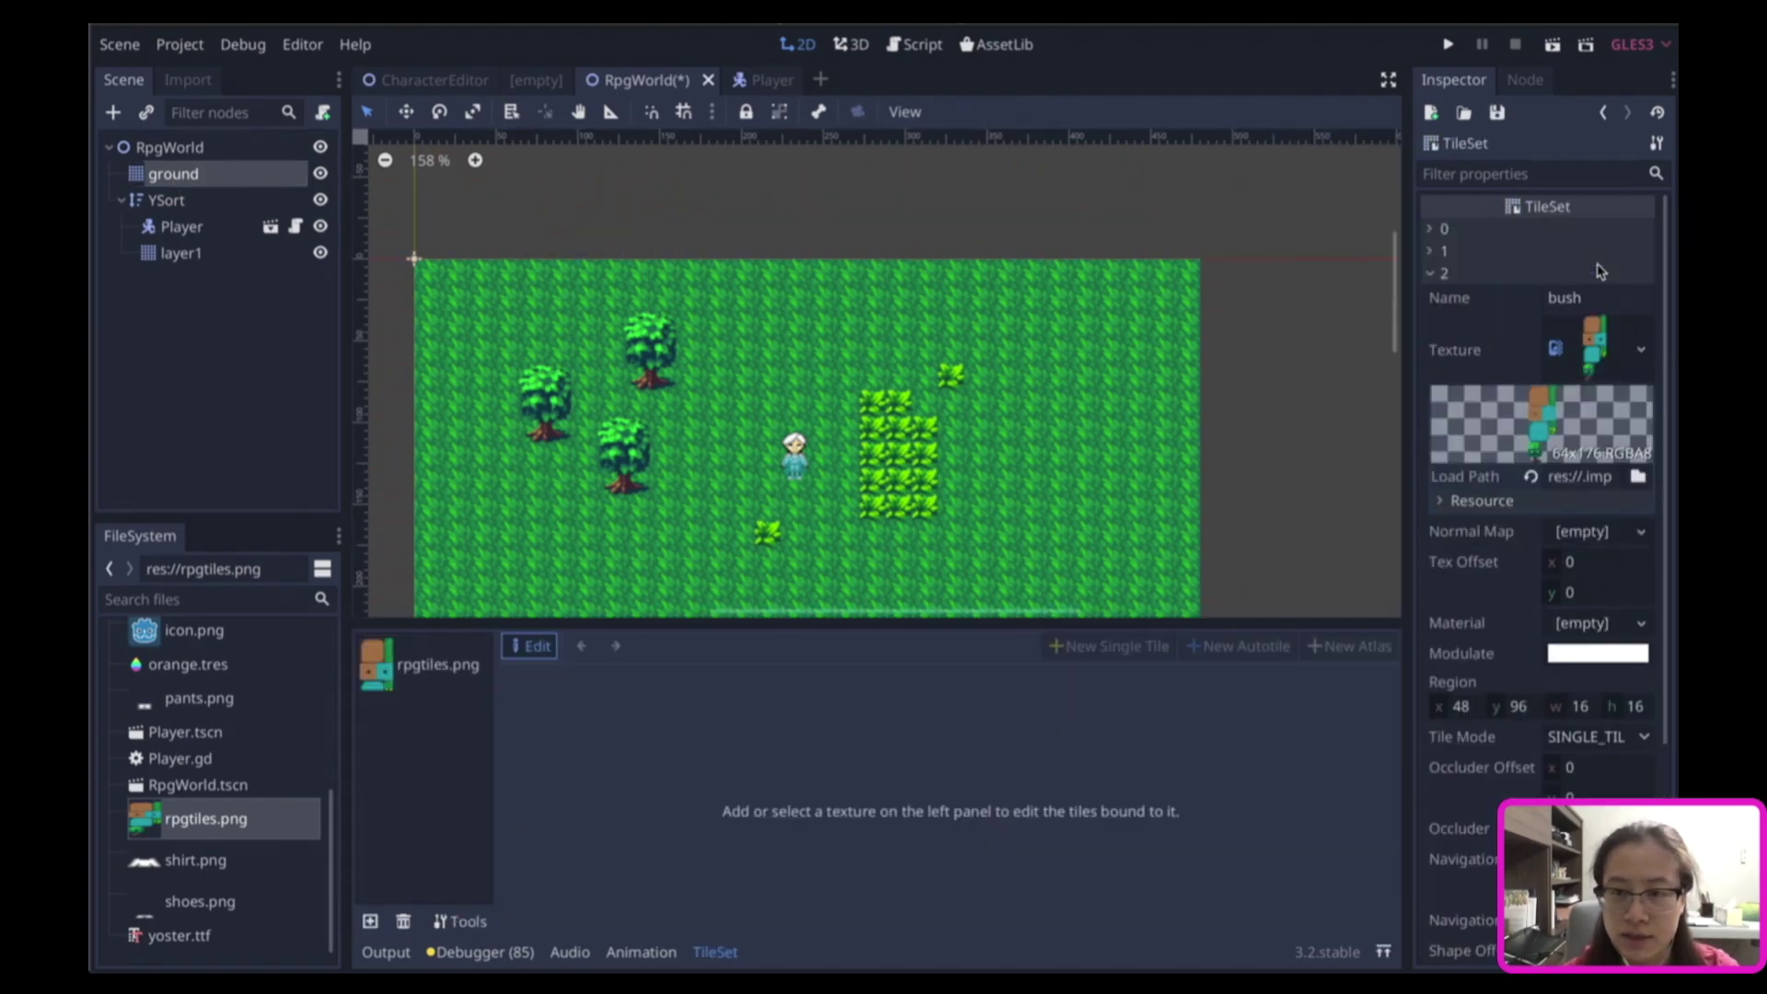
{"action": "left_click", "coordinate": [432, 665]}
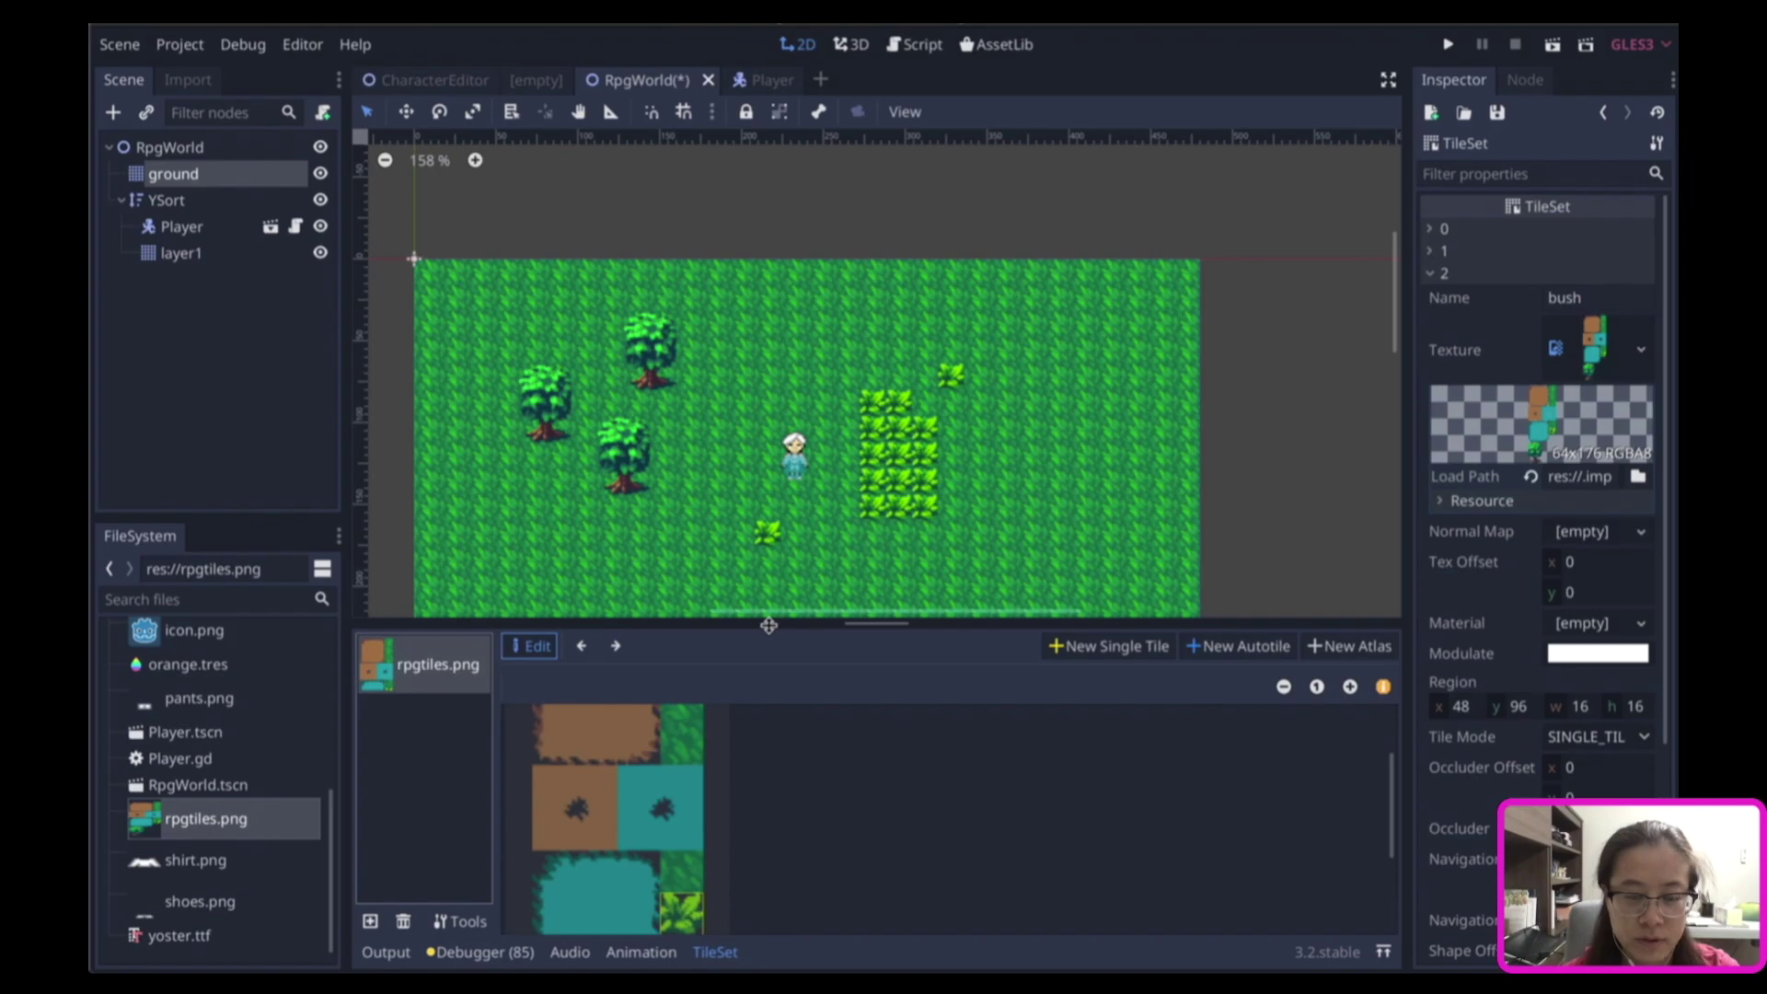
{"action": "mouse_move", "coordinate": [865, 624]}
{"action": "left_mouse_down"}
{"action": "mouse_move", "coordinate": [865, 154]}
{"action": "mouse_move", "coordinate": [864, 218]}
{"action": "left_mouse_up"}
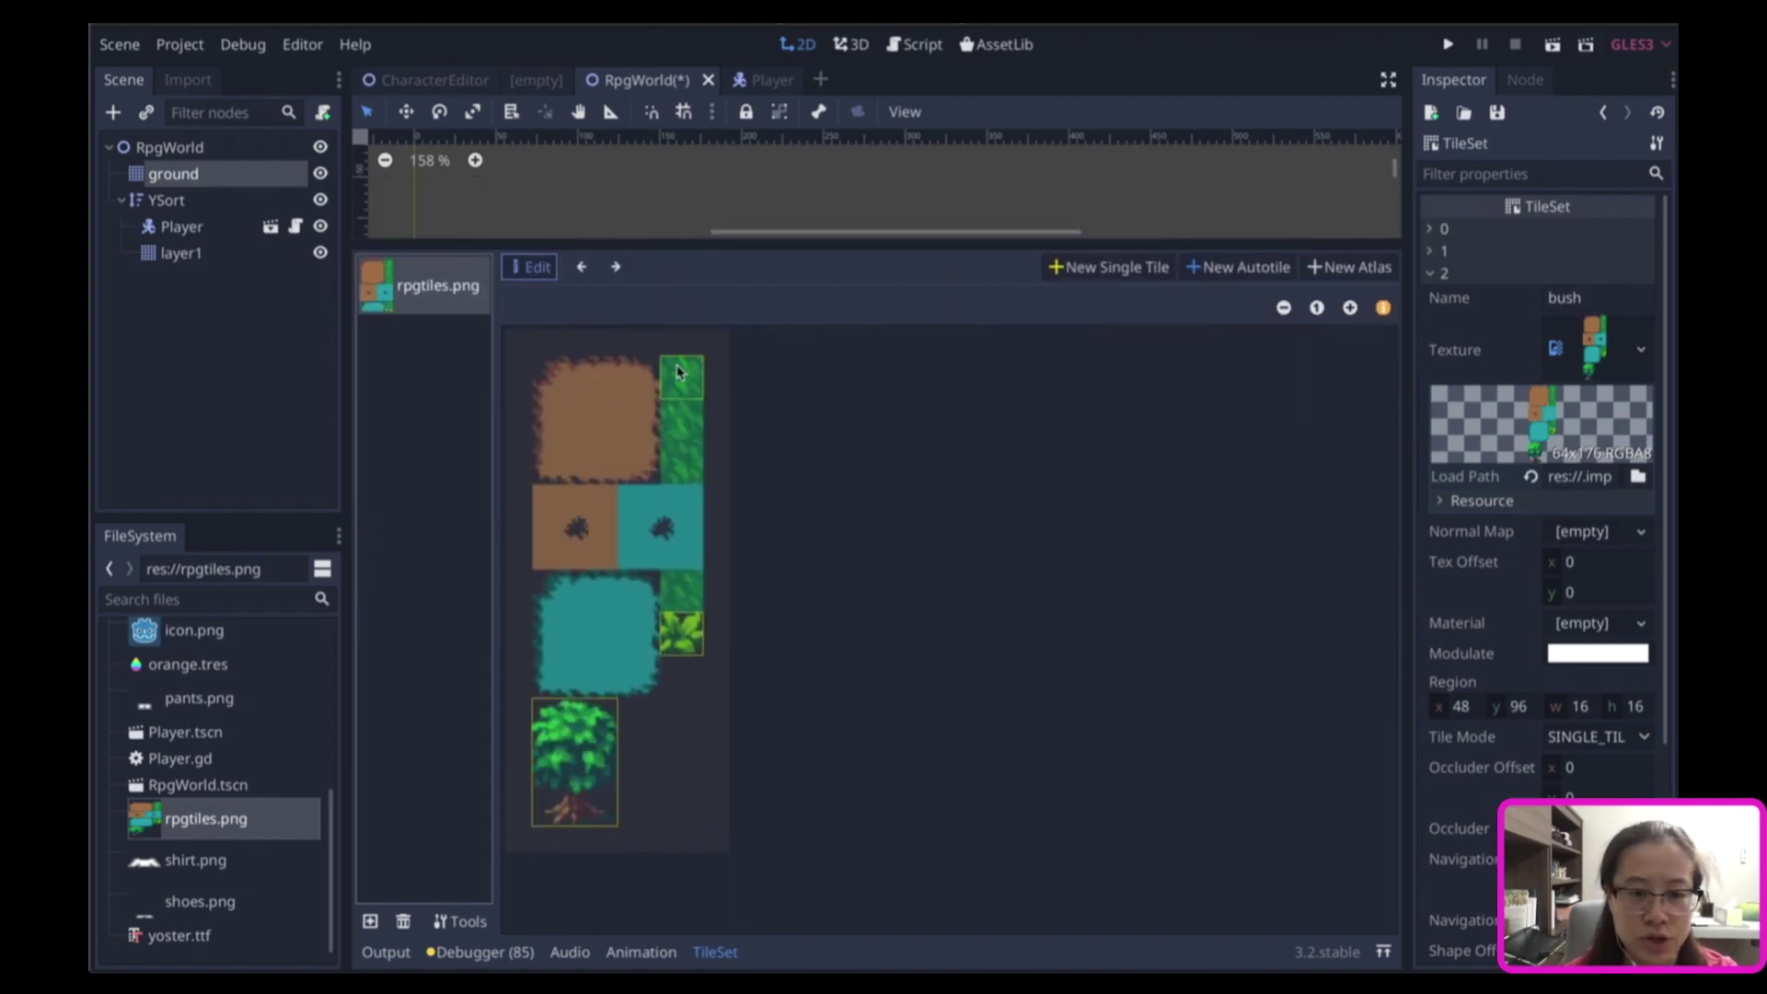
{"action": "key", "text": "ctrl+z"}
{"action": "key", "text": "ctrl+z"}
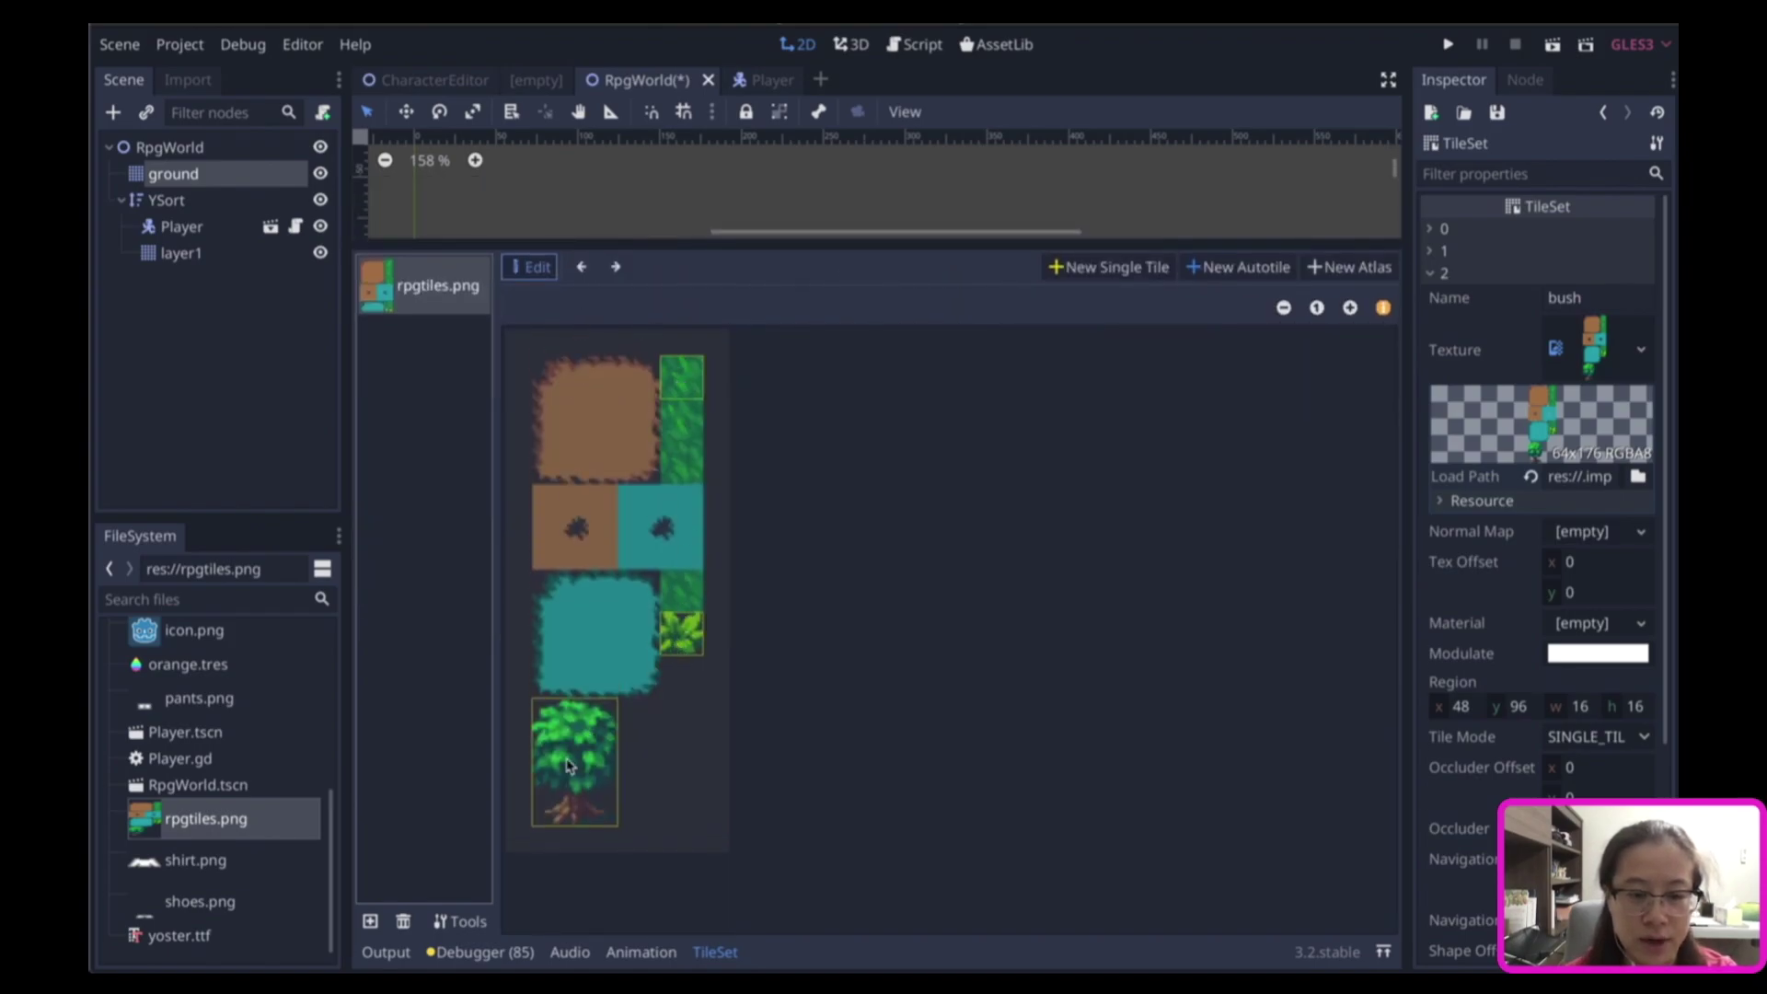
{"action": "left_click", "coordinate": [1220, 274]}
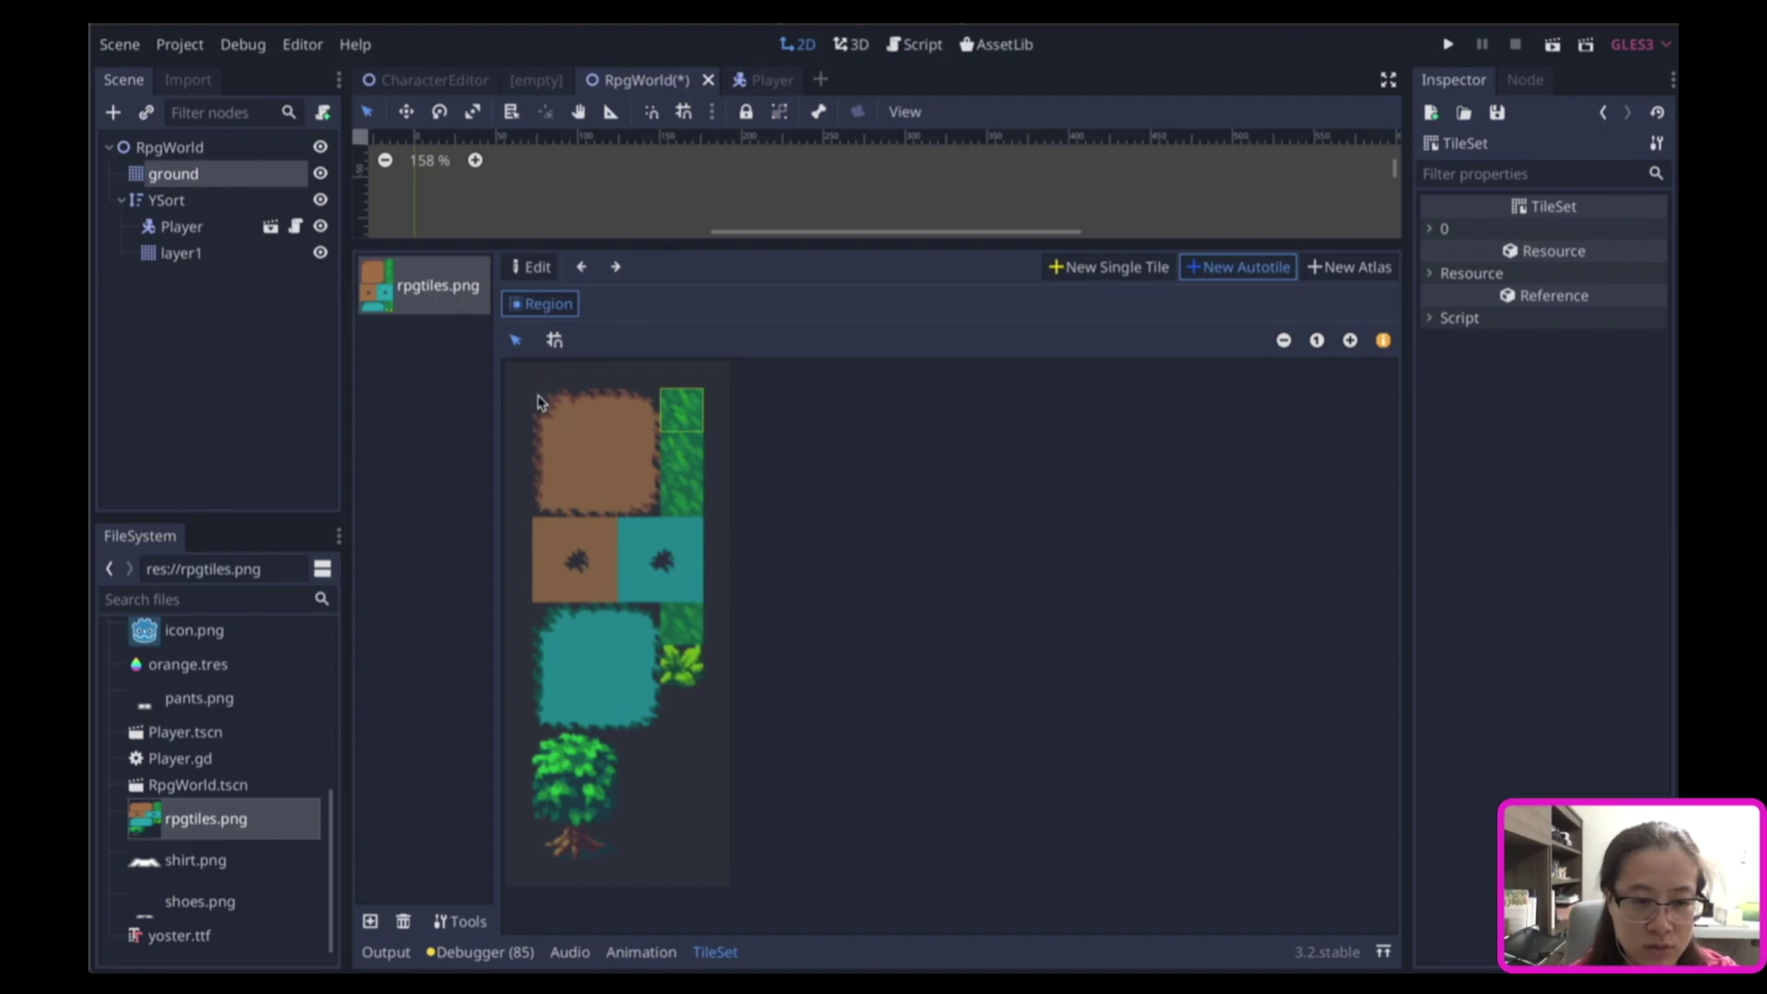
{"action": "left_click_drag", "start_coordinate": [539, 401], "coordinate": [658, 603]}
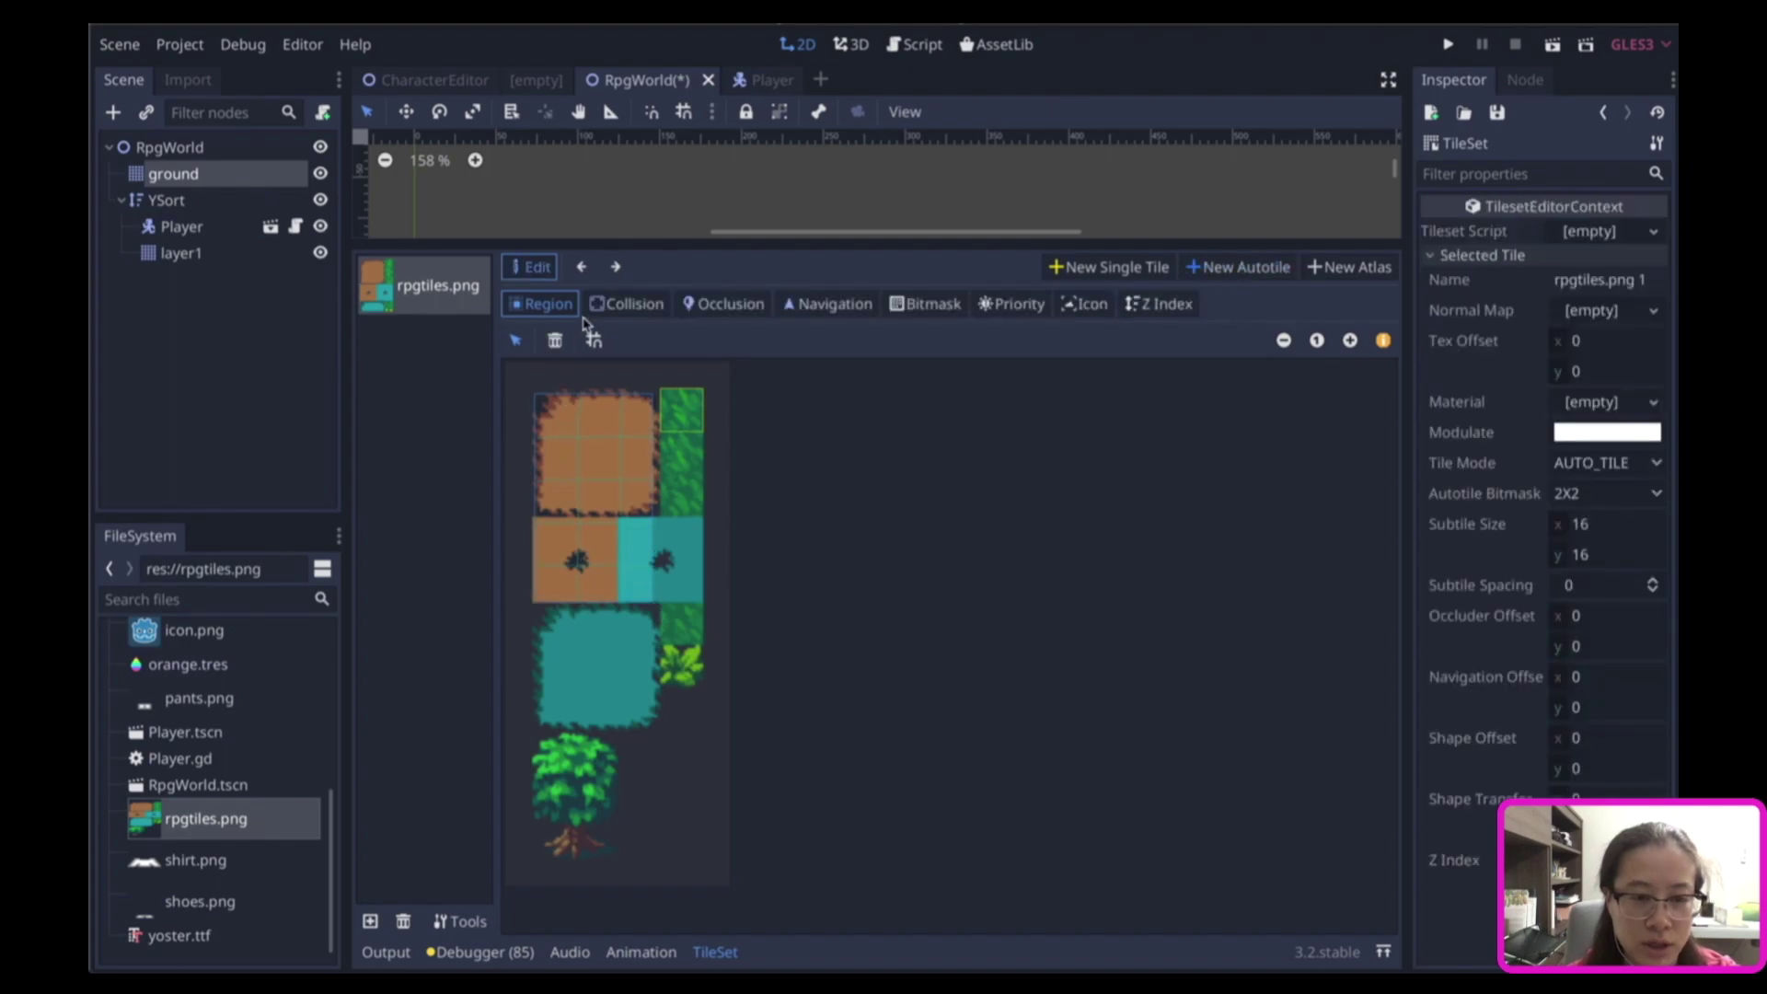
Snap the dirt autotile region to the 16×16 grid, covering the brown and teal tiles.
{"action": "left_click", "coordinate": [595, 341]}
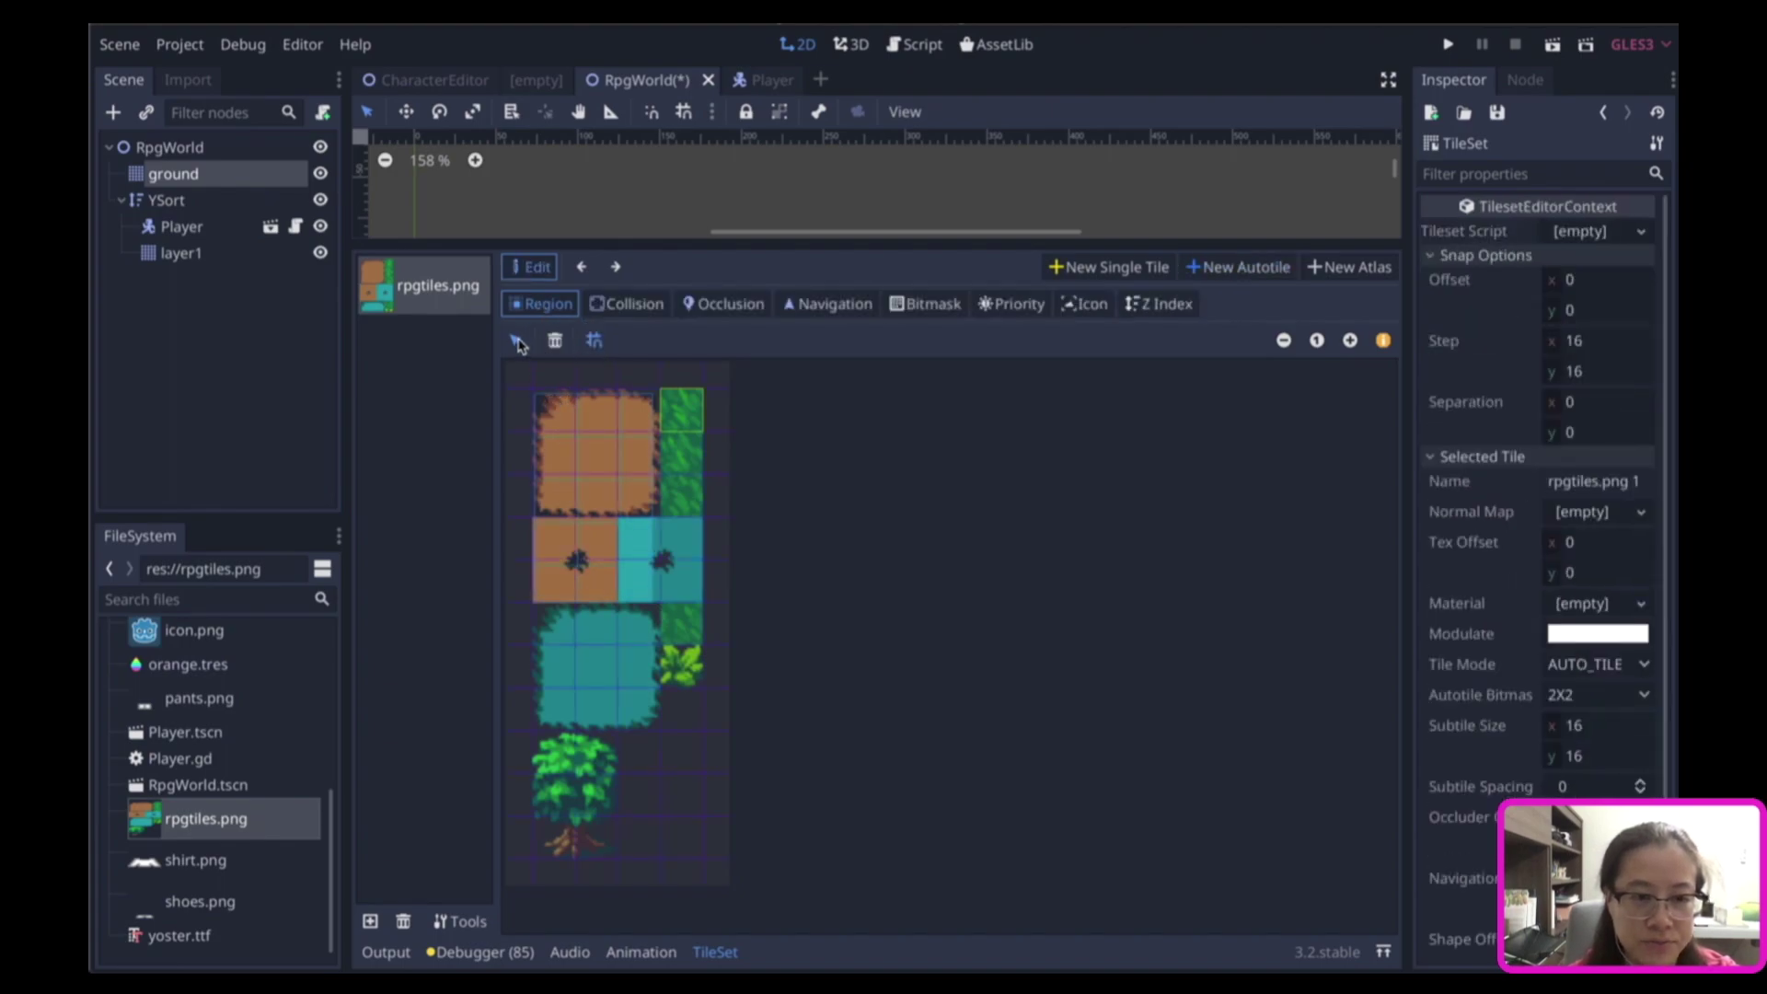
{"action": "left_click_drag", "start_coordinate": [536, 391], "coordinate": [635, 575]}
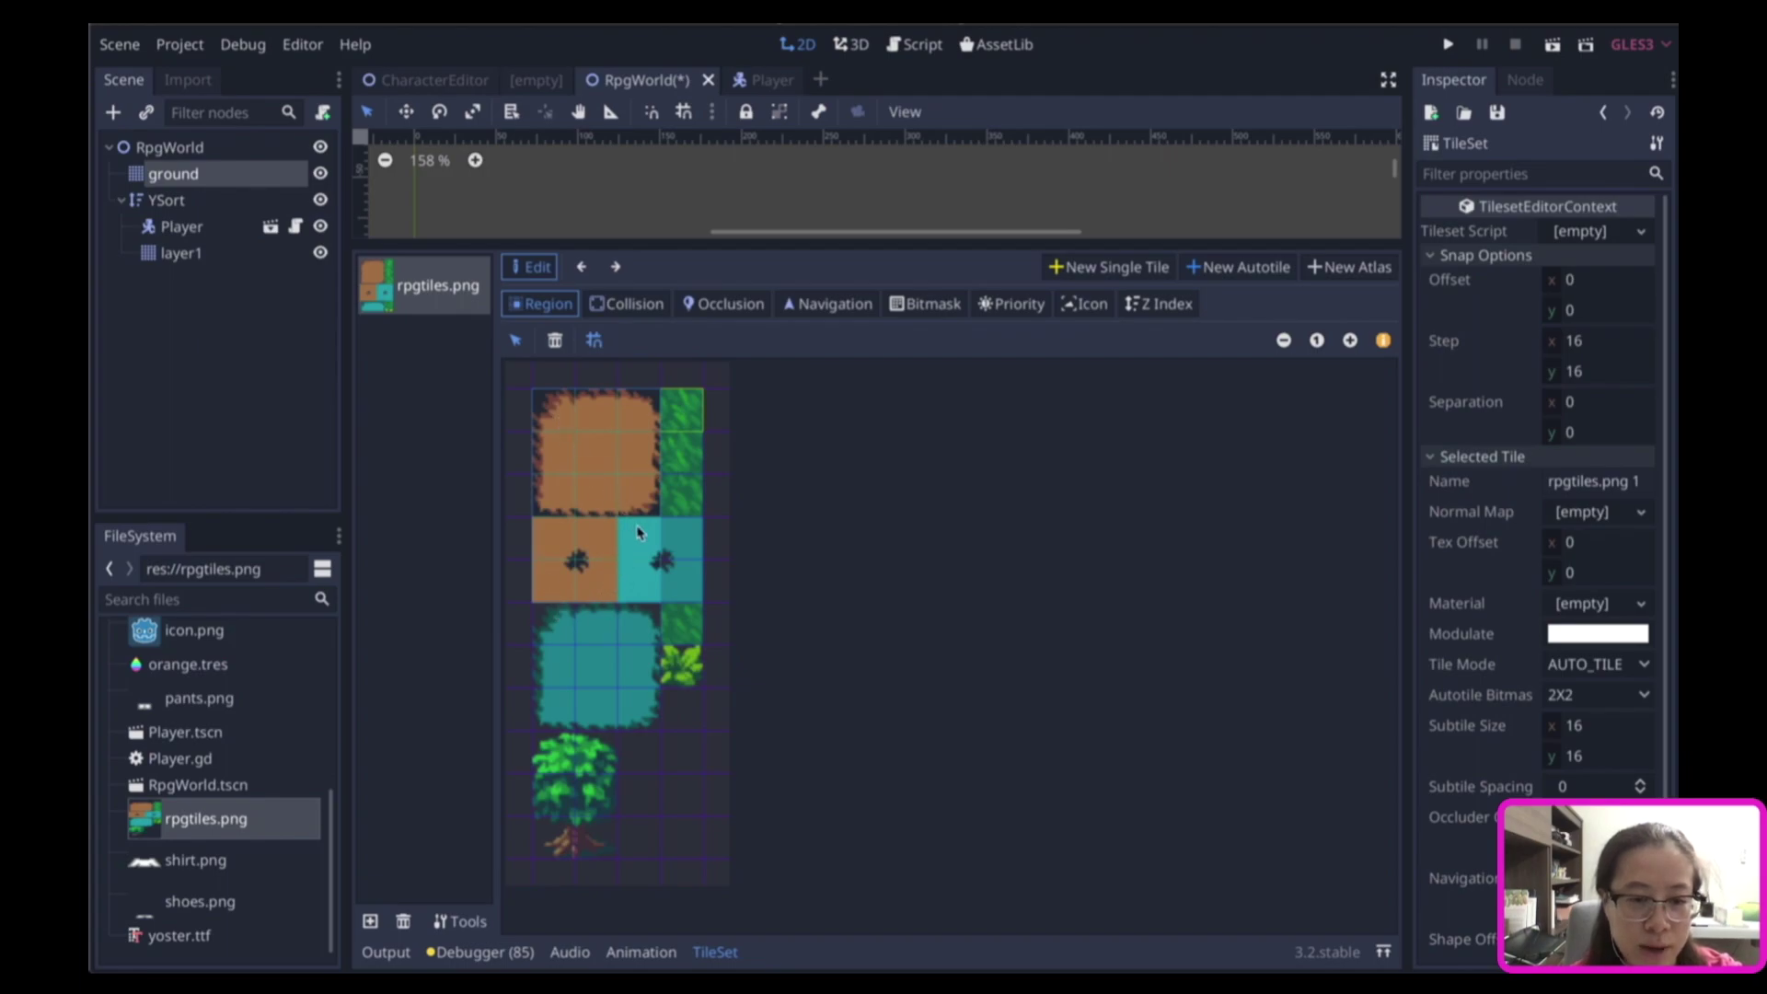
{"action": "left_click", "coordinate": [909, 316]}
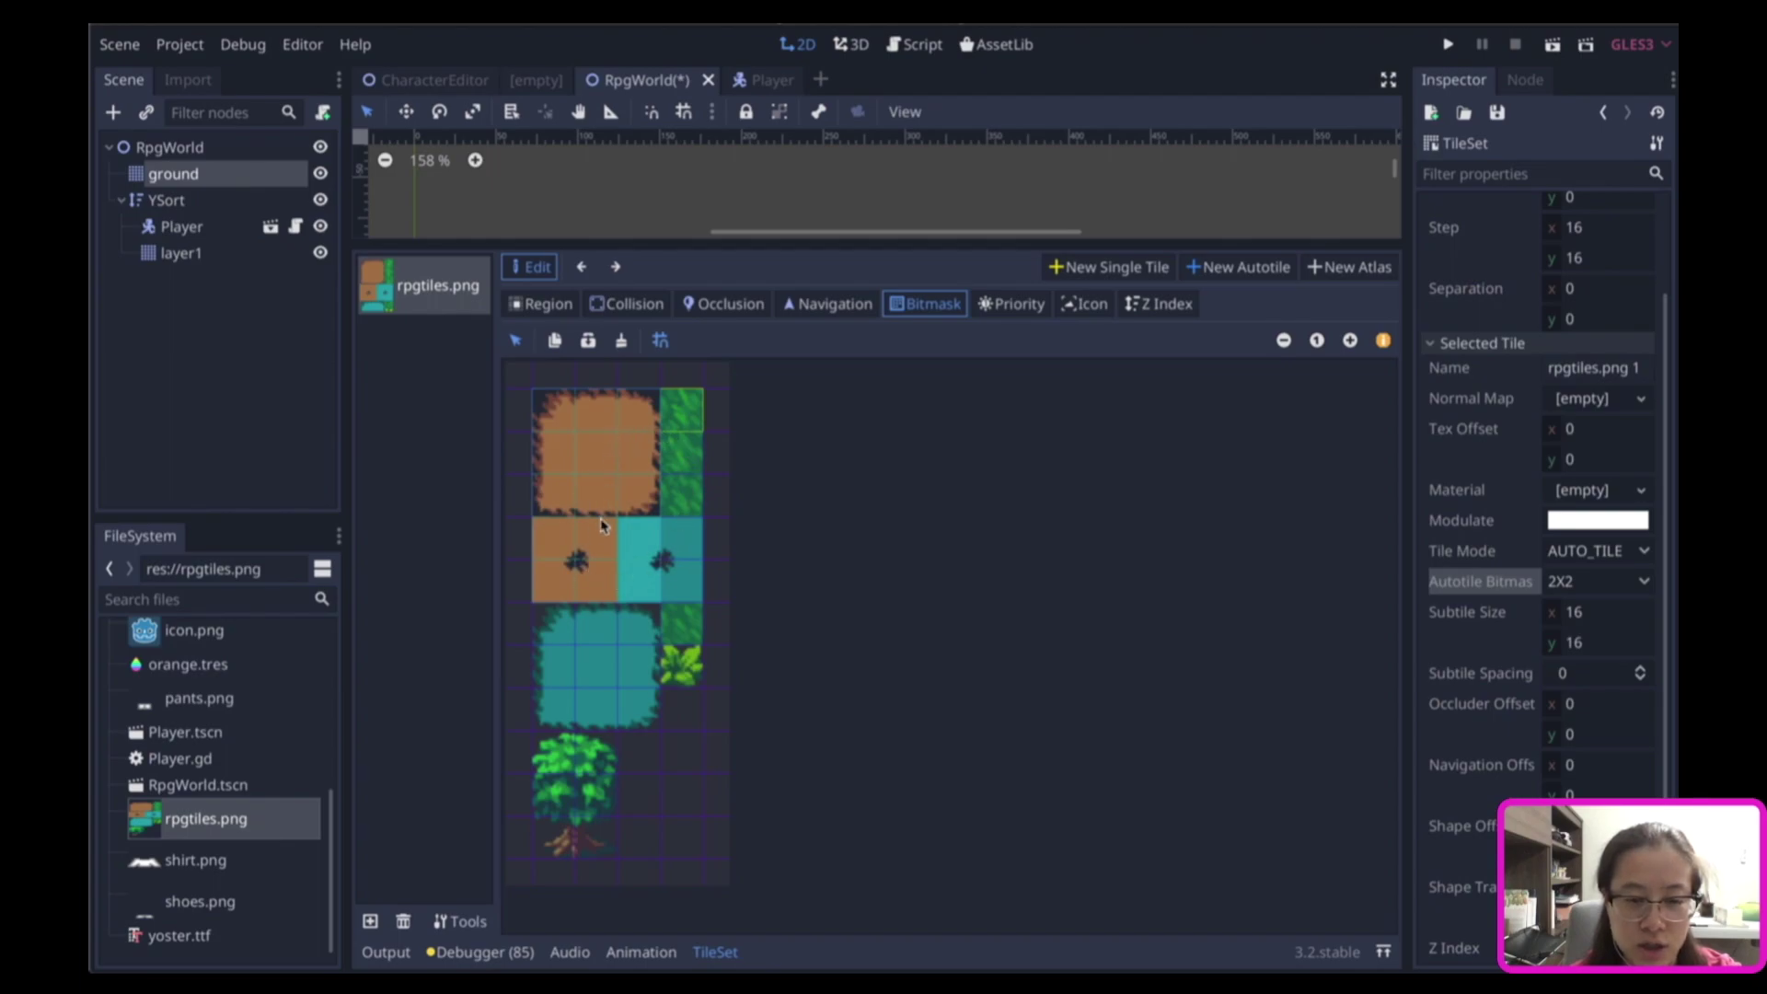
Keep the 2X2 bitmask size and mark bitmask cells down the dirt tile's left column.
{"action": "left_click", "coordinate": [1636, 582]}
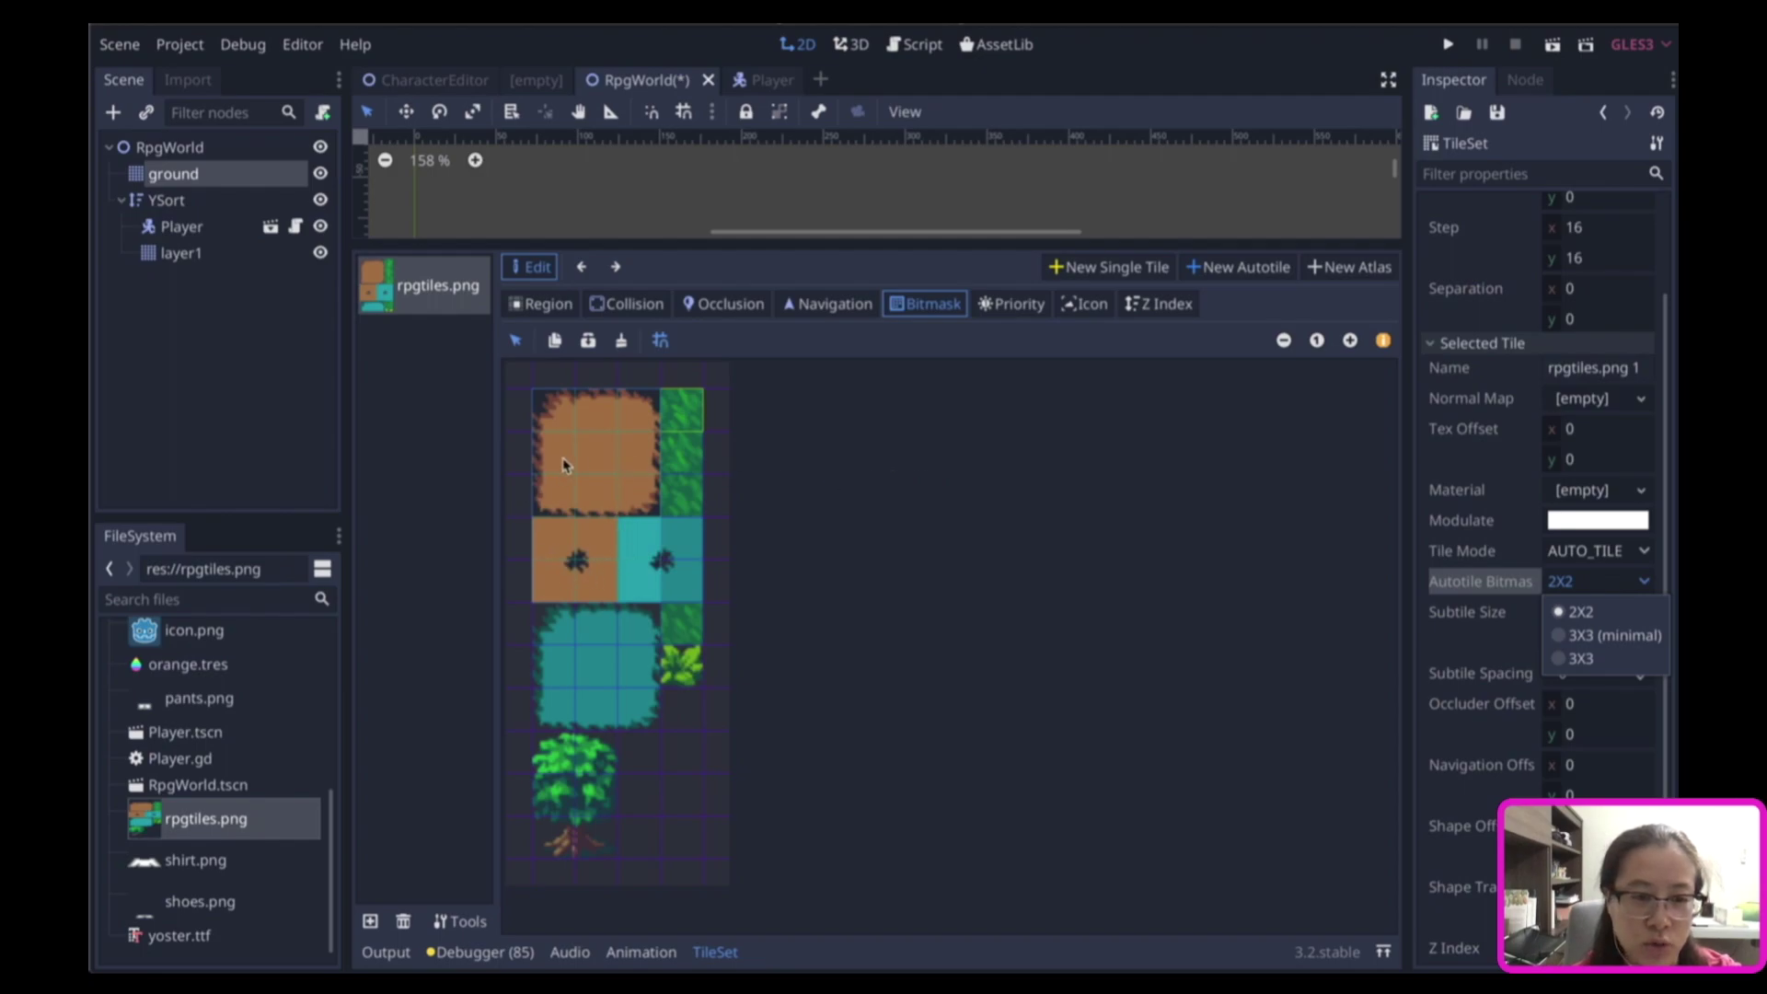
{"action": "left_click", "coordinate": [673, 423]}
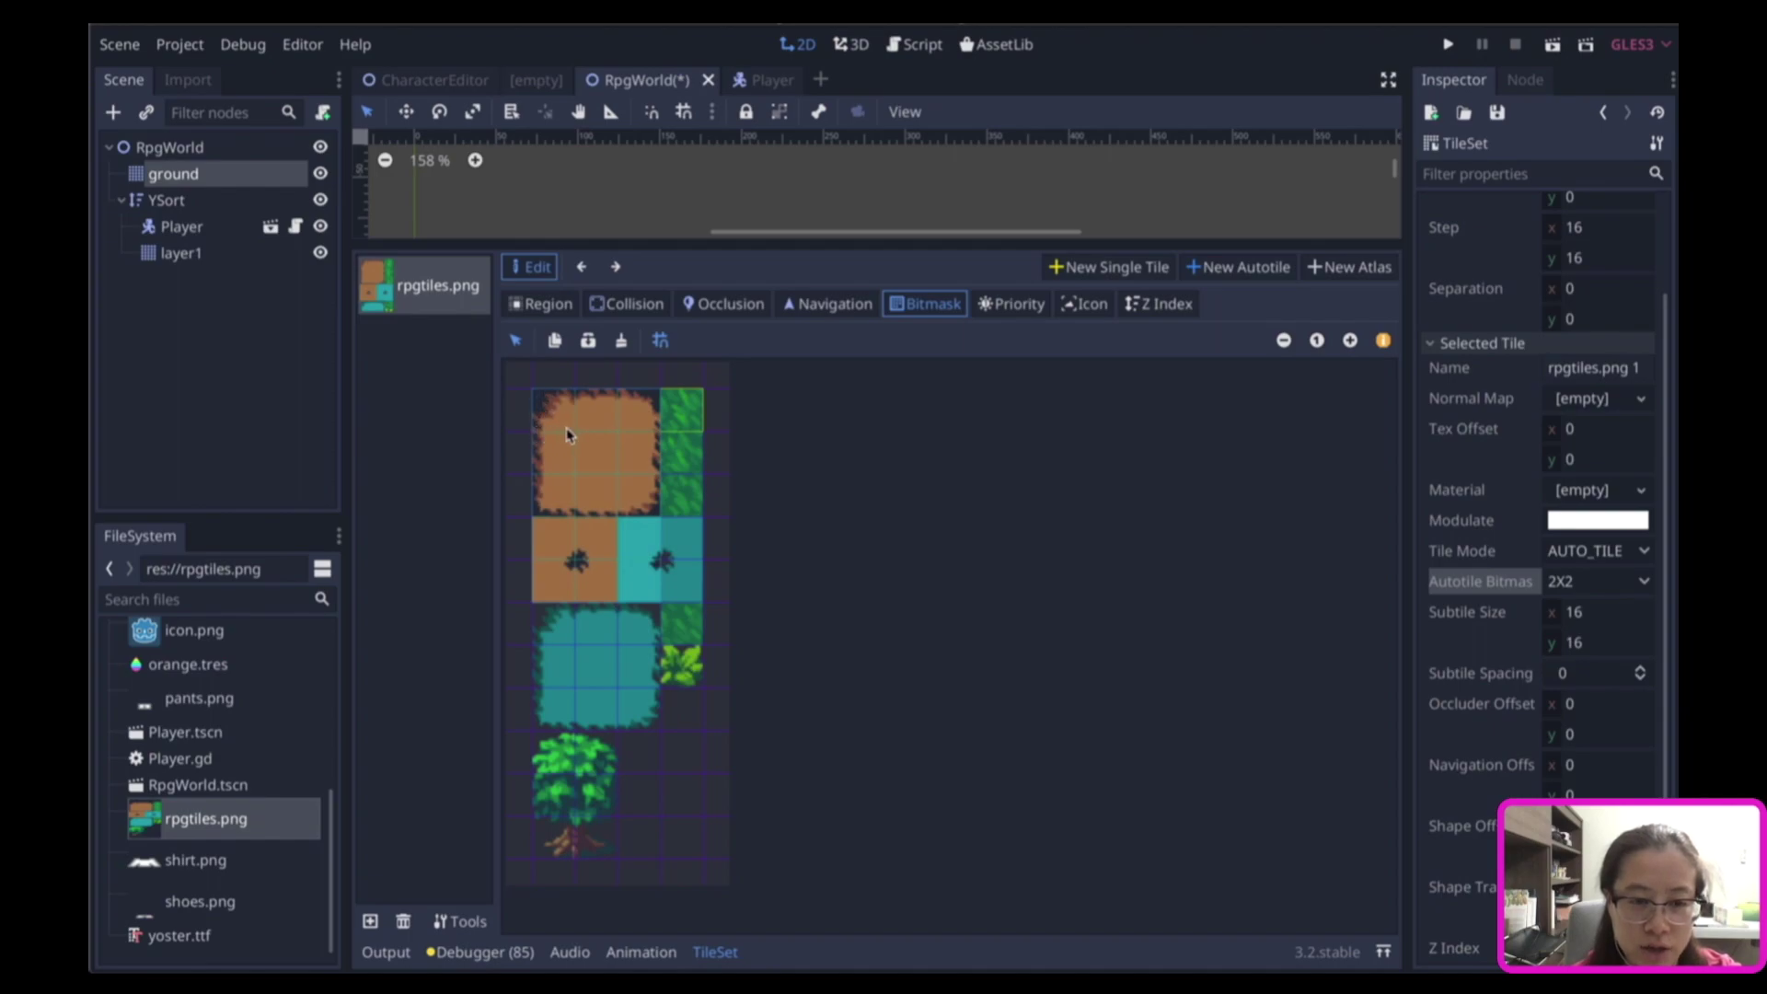
{"action": "left_click", "coordinate": [546, 402]}
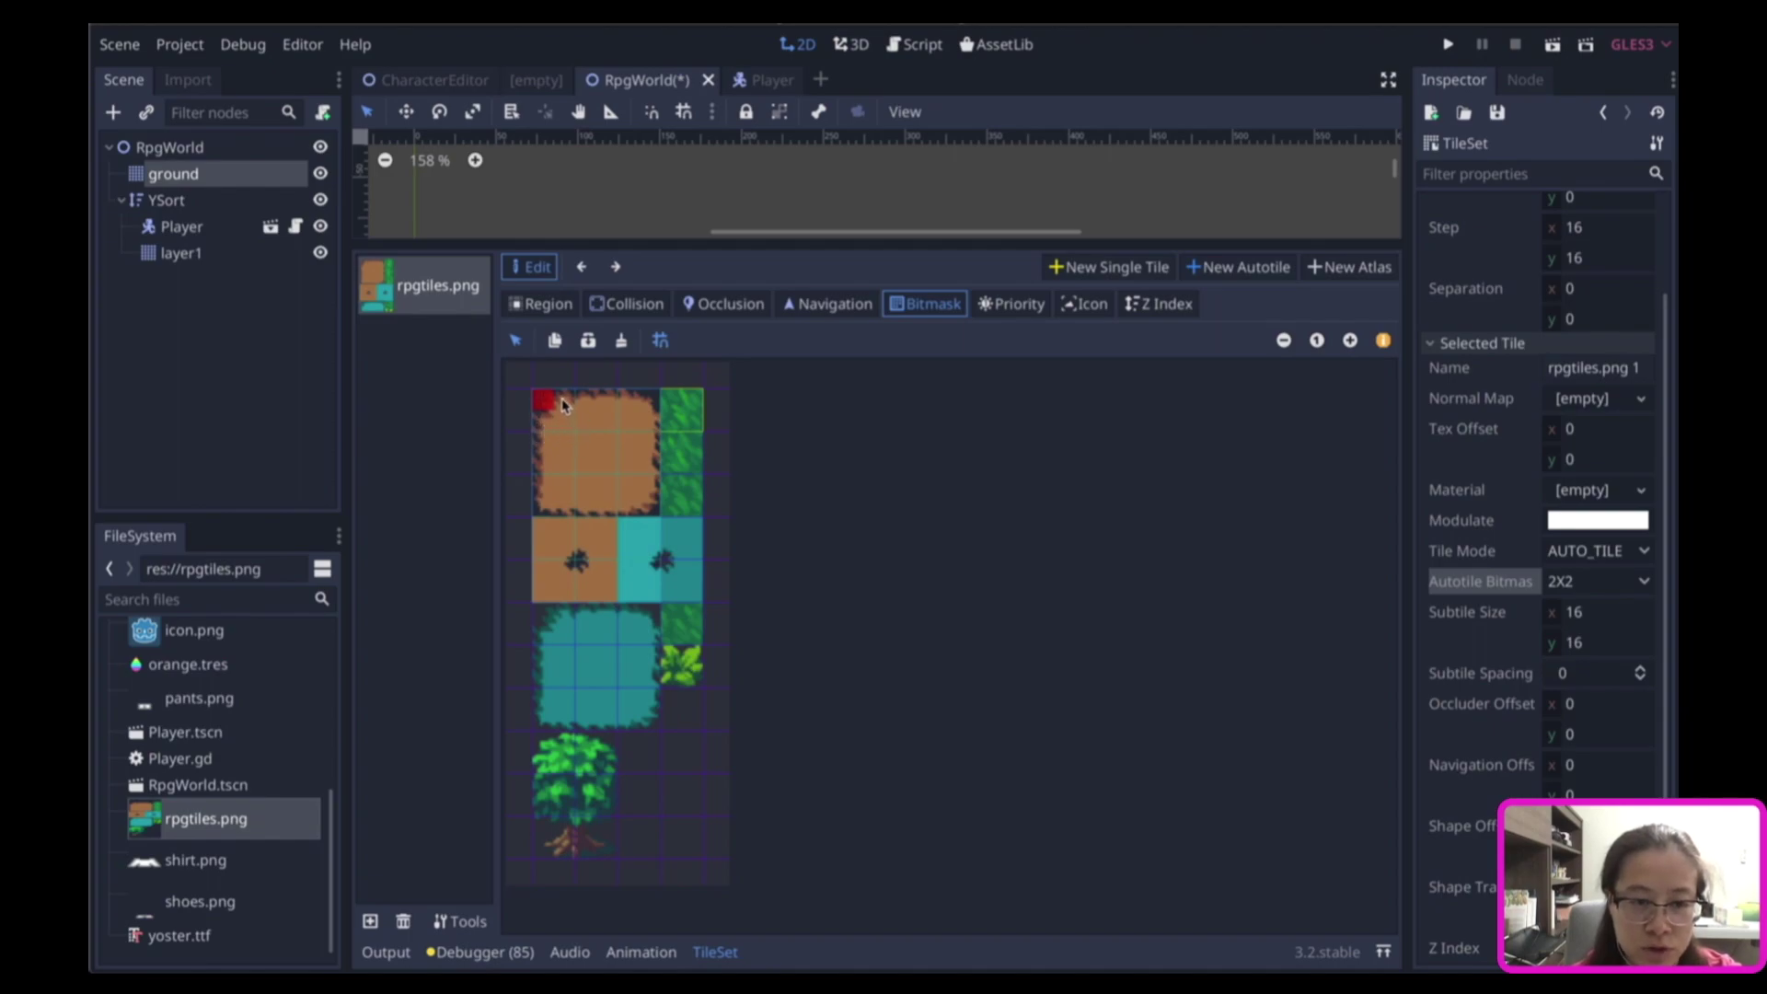
{"action": "left_click_drag", "start_coordinate": [564, 414], "coordinate": [541, 426]}
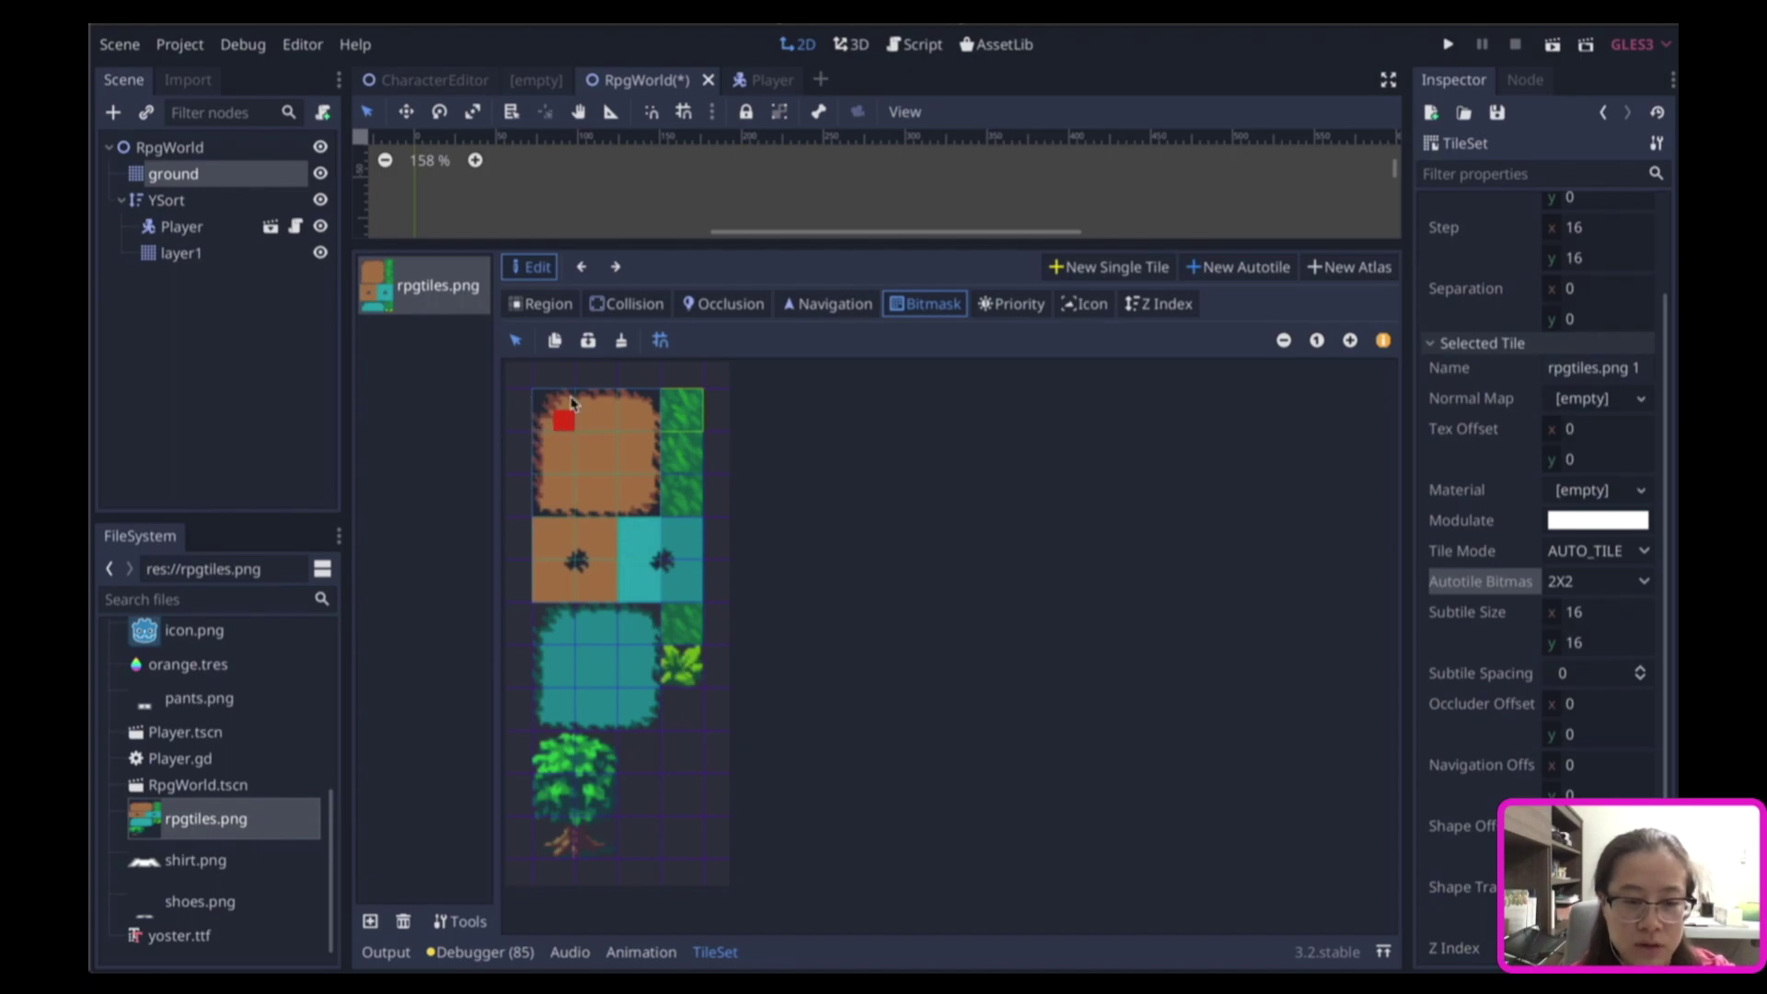
{"action": "left_click", "coordinate": [565, 448]}
{"action": "left_click", "coordinate": [568, 469]}
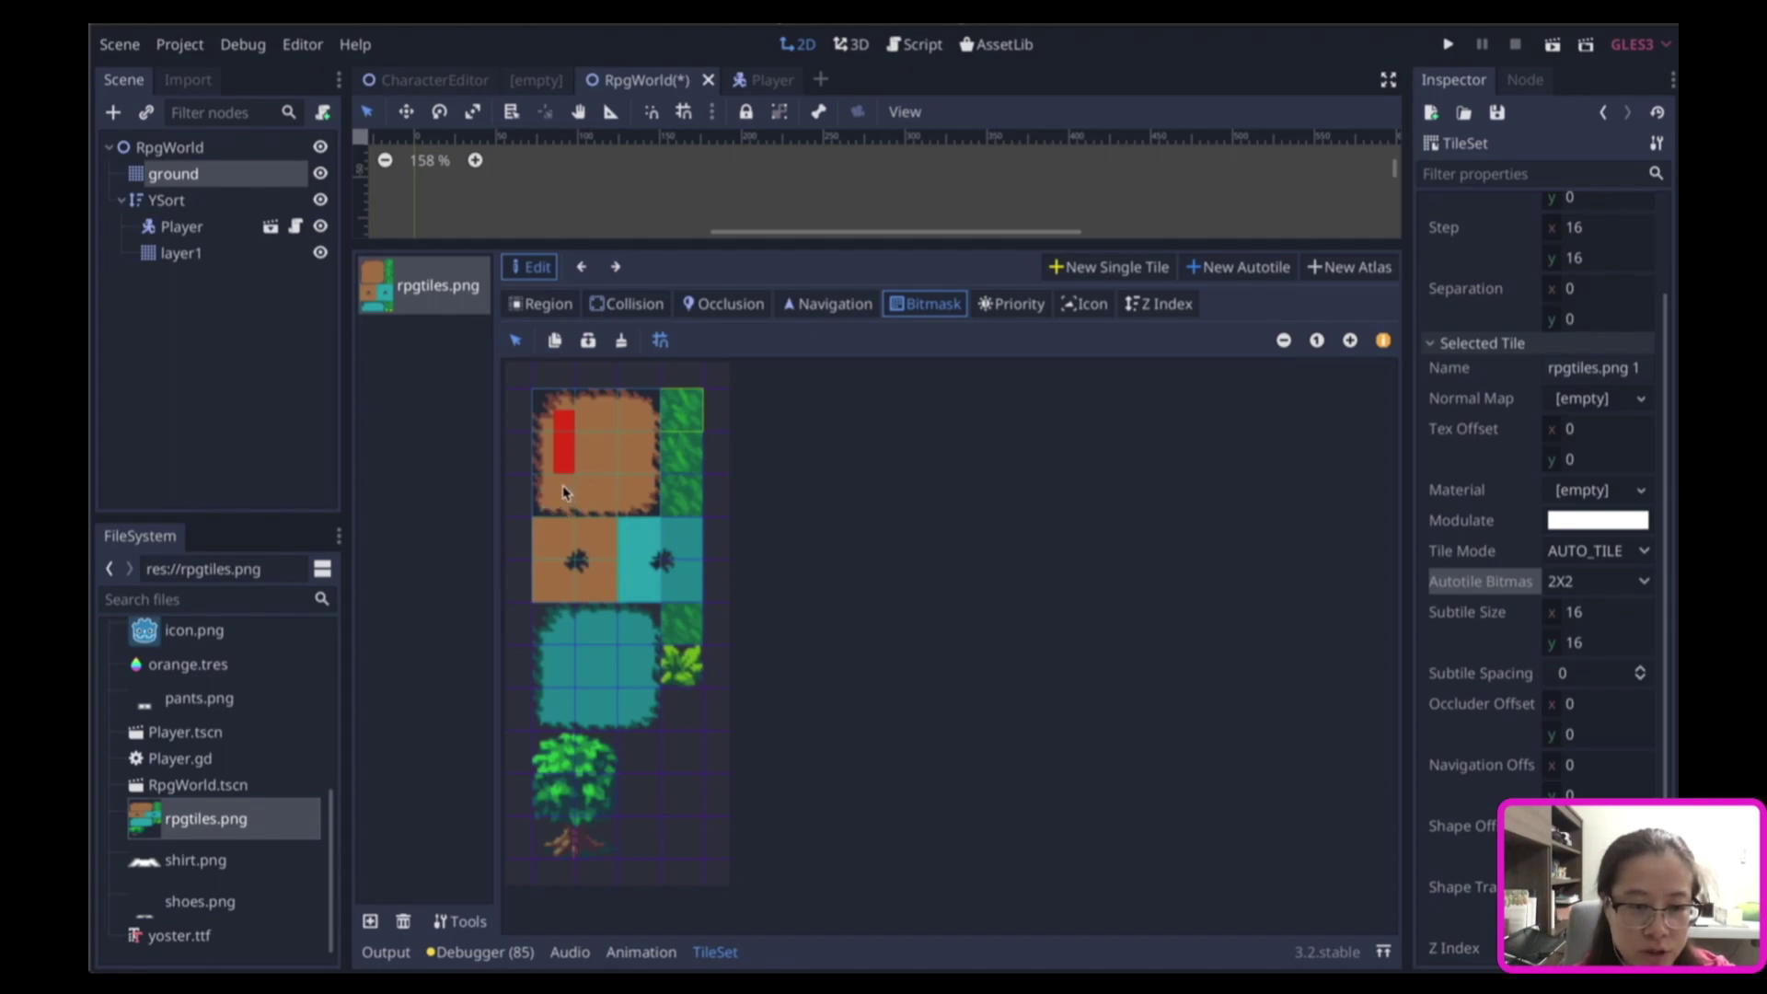
Mark the remaining bitmask cells: lower left, bottom and right edges, and the centre.
{"action": "left_click", "coordinate": [564, 492]}
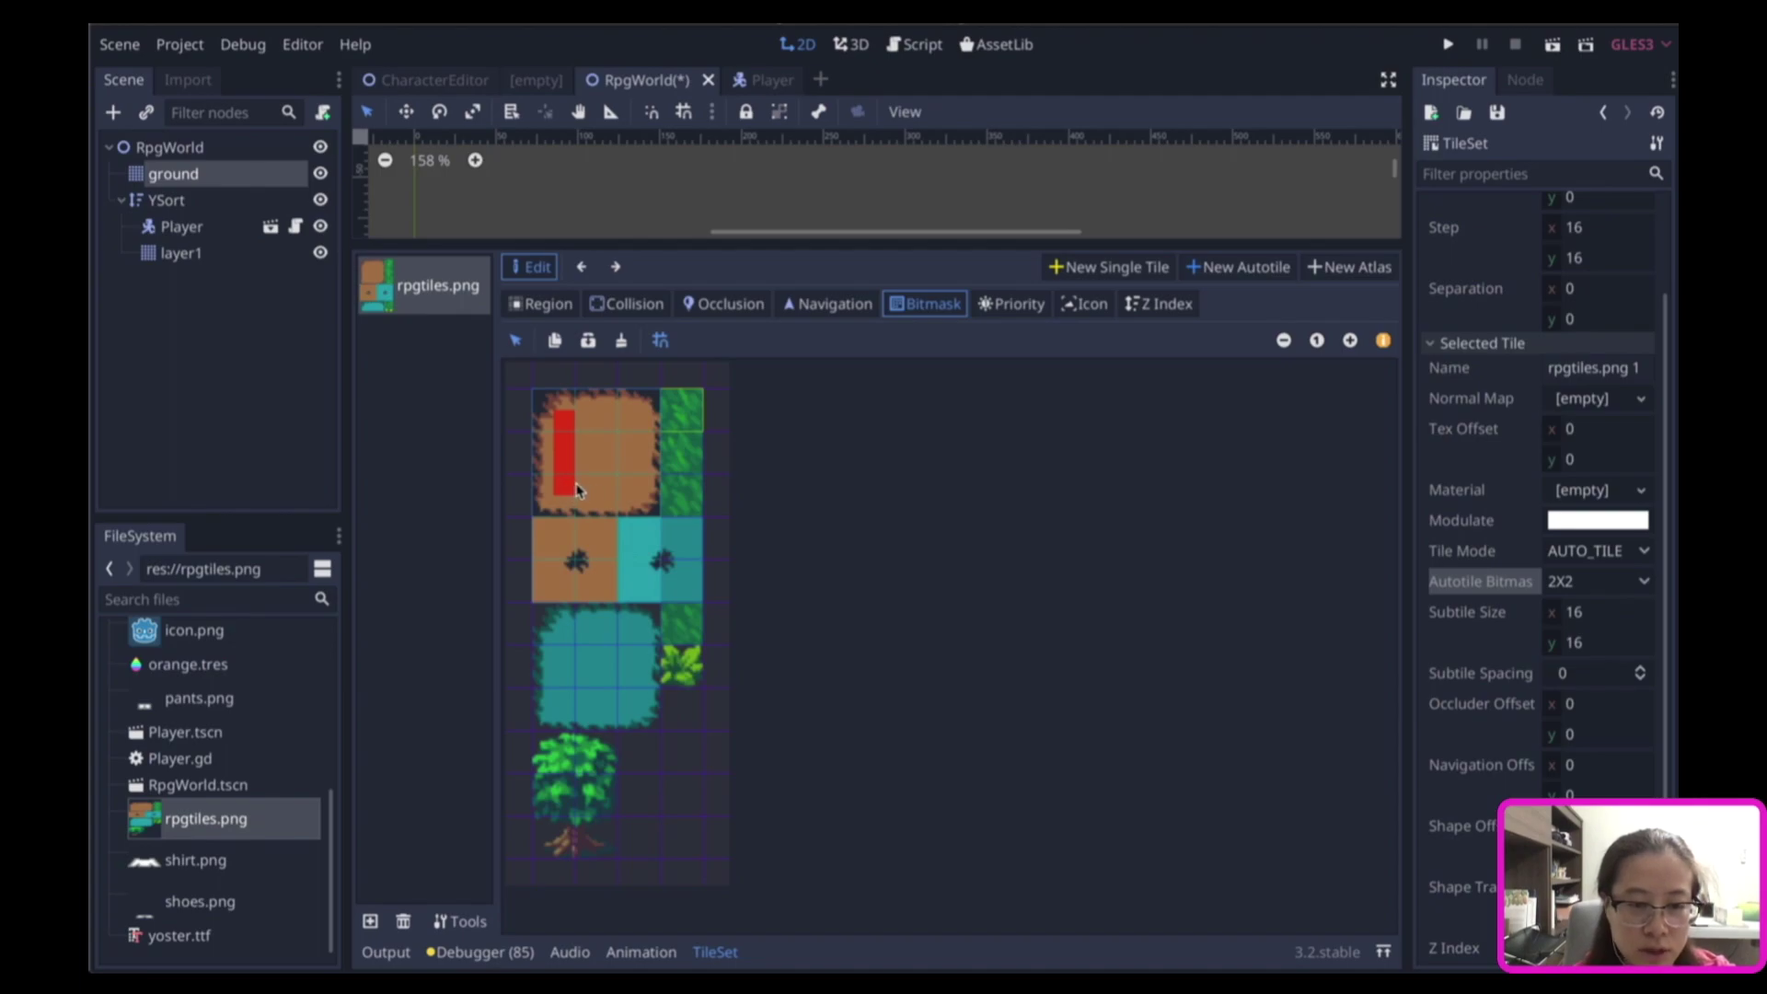
{"action": "mouse_move", "coordinate": [577, 489]}
{"action": "left_mouse_down"}
{"action": "mouse_move", "coordinate": [629, 430]}
{"action": "mouse_move", "coordinate": [580, 426]}
{"action": "left_mouse_up"}
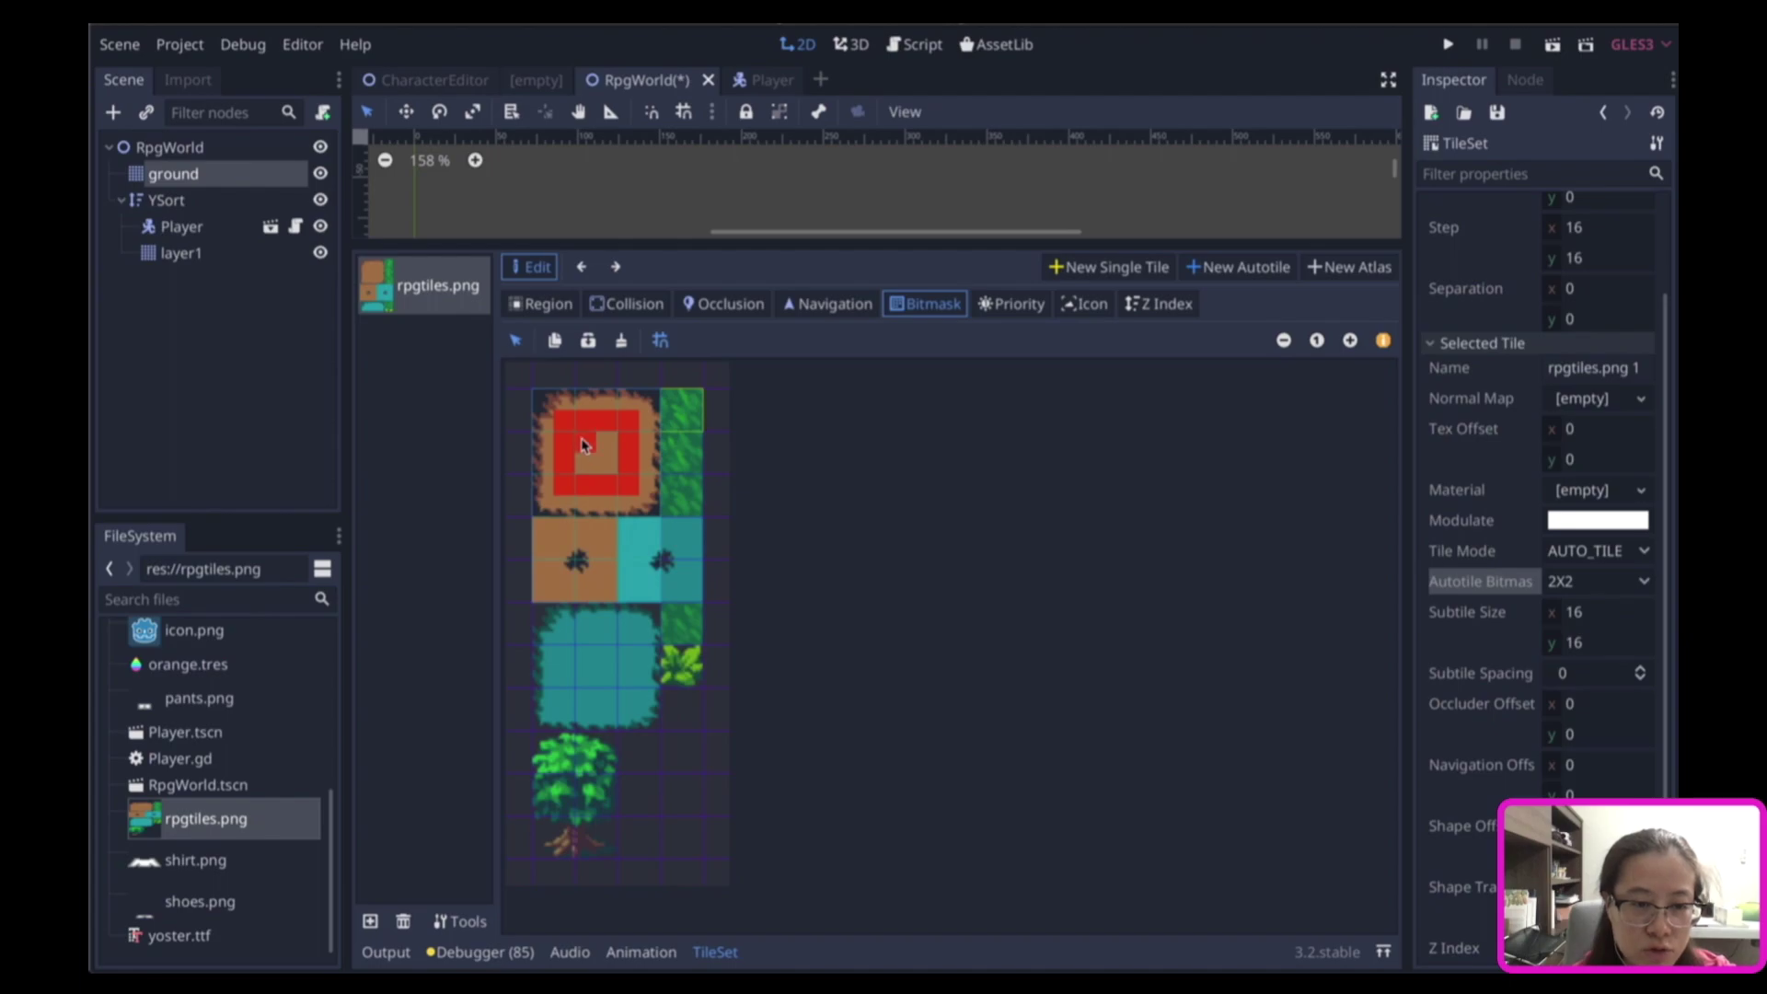
{"action": "left_click", "coordinate": [589, 449]}
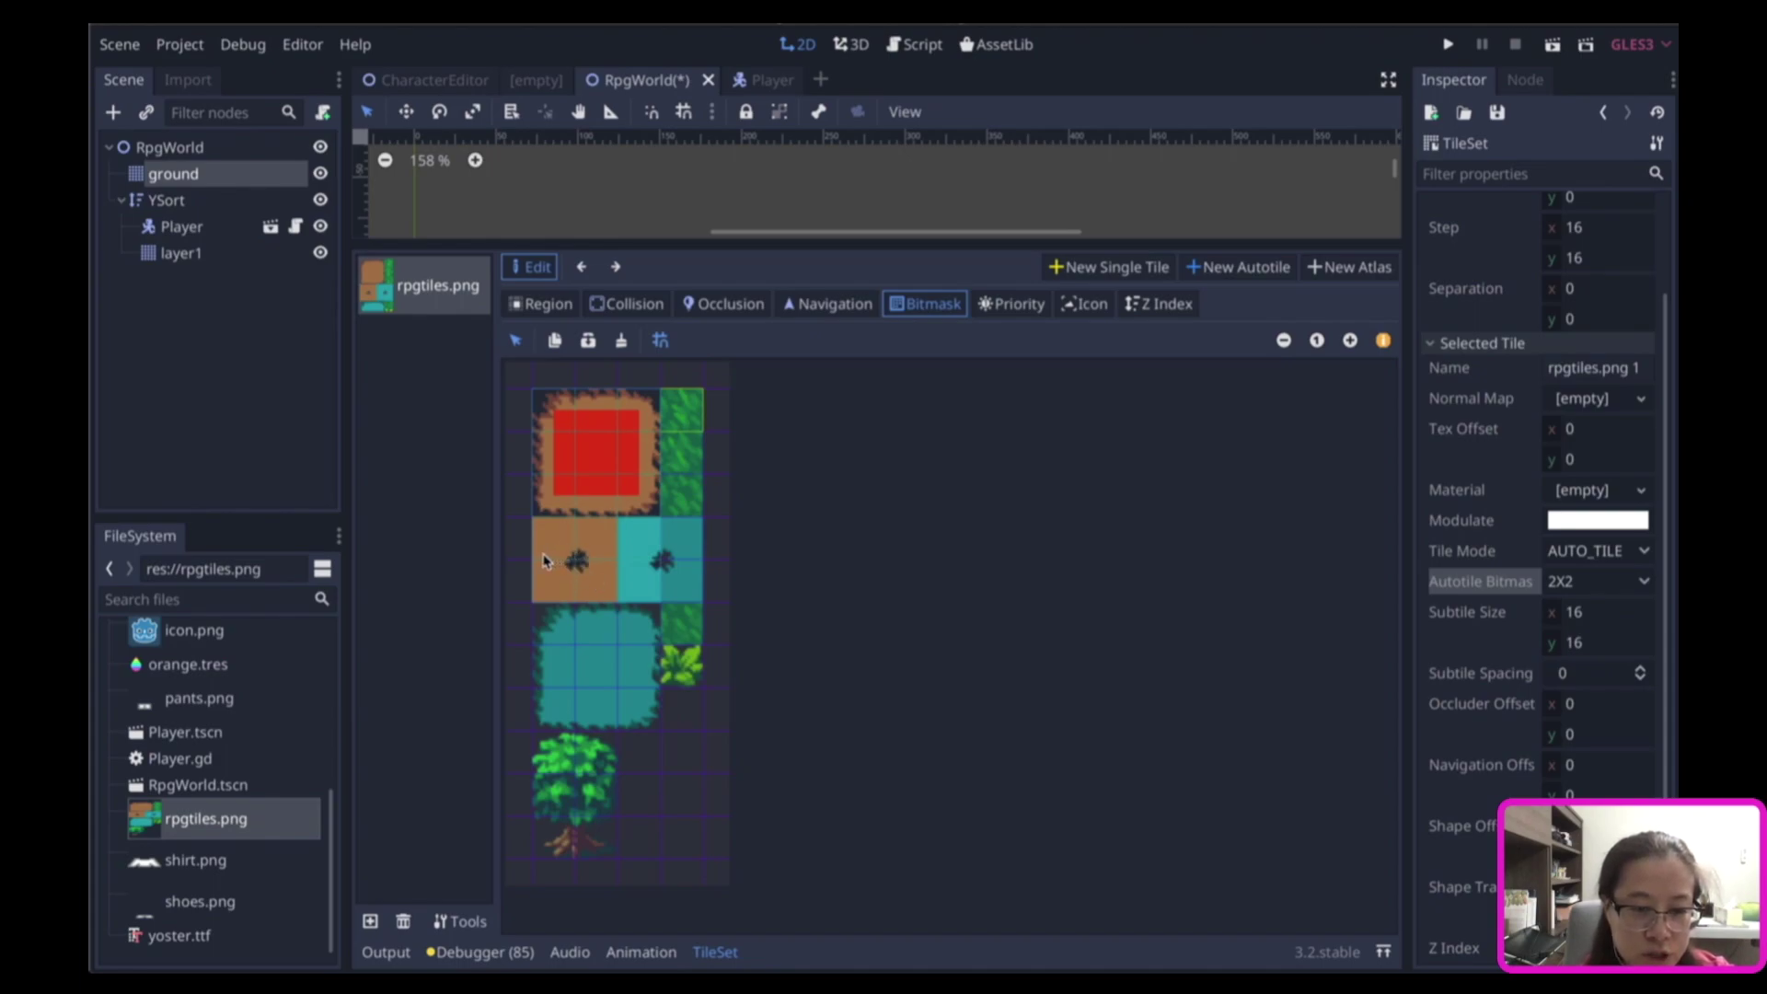
{"action": "mouse_move", "coordinate": [544, 552]}
{"action": "left_mouse_down"}
{"action": "mouse_move", "coordinate": [544, 537]}
{"action": "mouse_move", "coordinate": [602, 531]}
{"action": "mouse_move", "coordinate": [541, 602]}
{"action": "mouse_move", "coordinate": [542, 567]}
{"action": "left_mouse_up"}
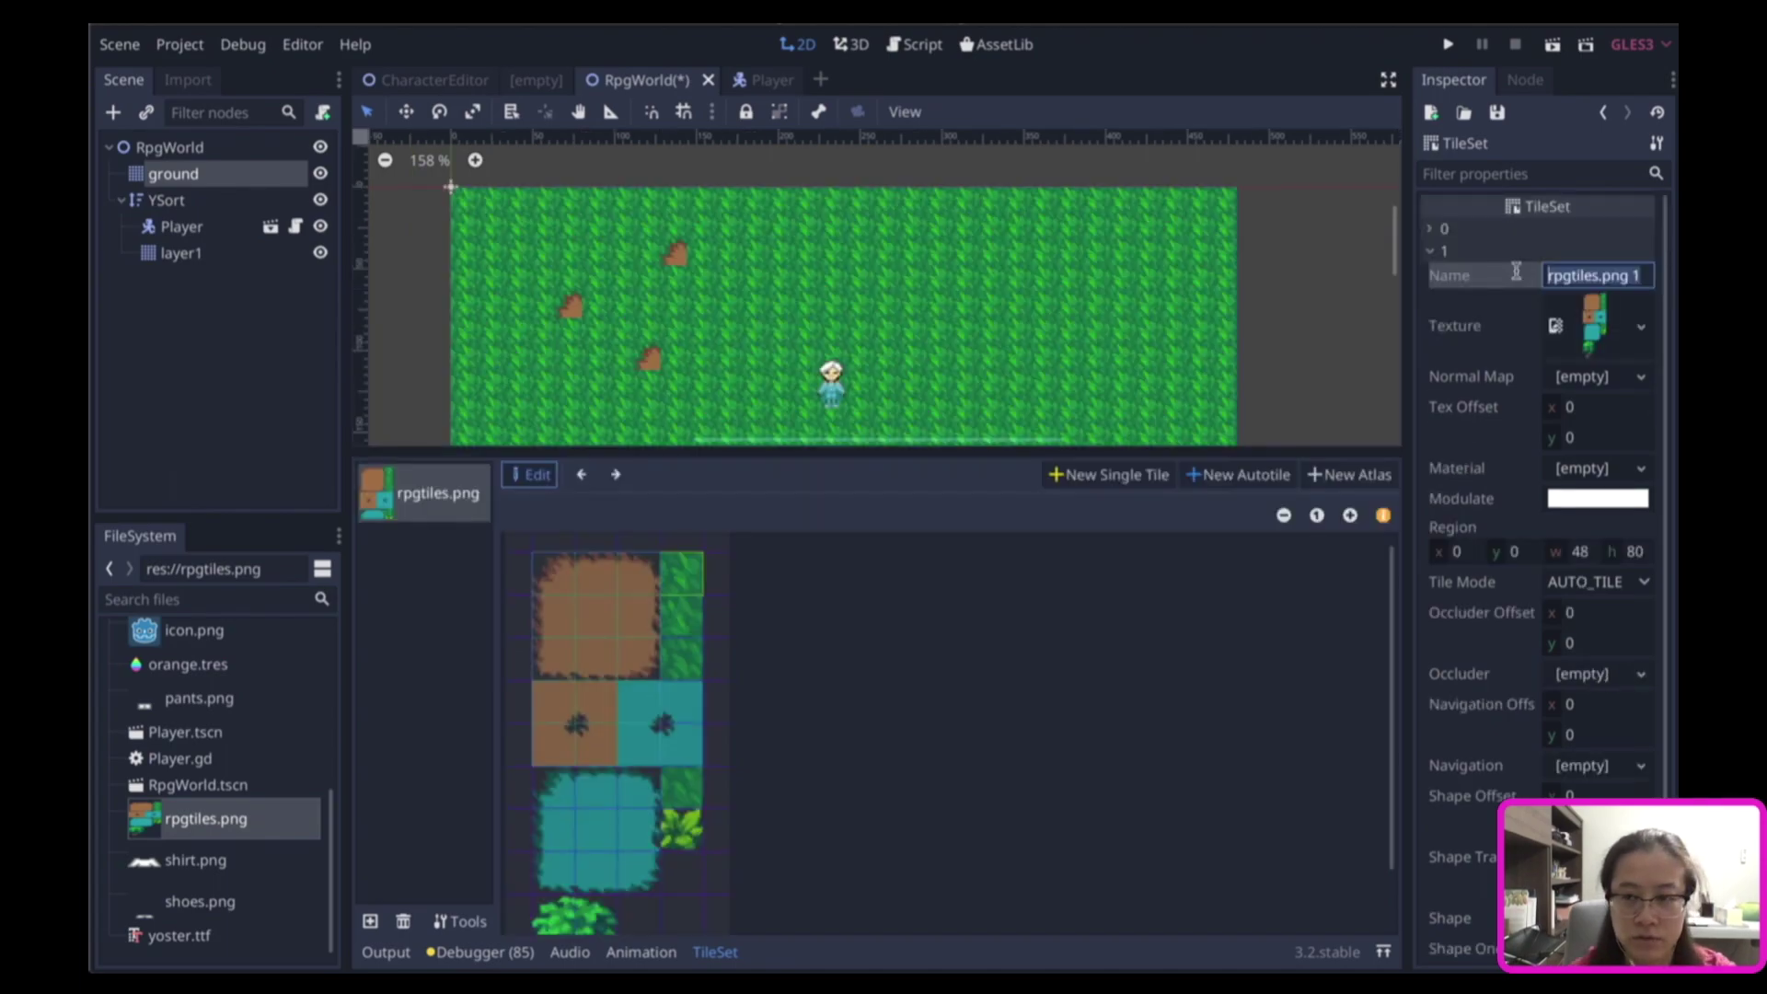
Name the tile 'autotile ground' and paint a filled dirt rectangle onto the grass.
{"action": "left_click", "coordinate": [1555, 275]}
{"action": "type", "text": "auto"}
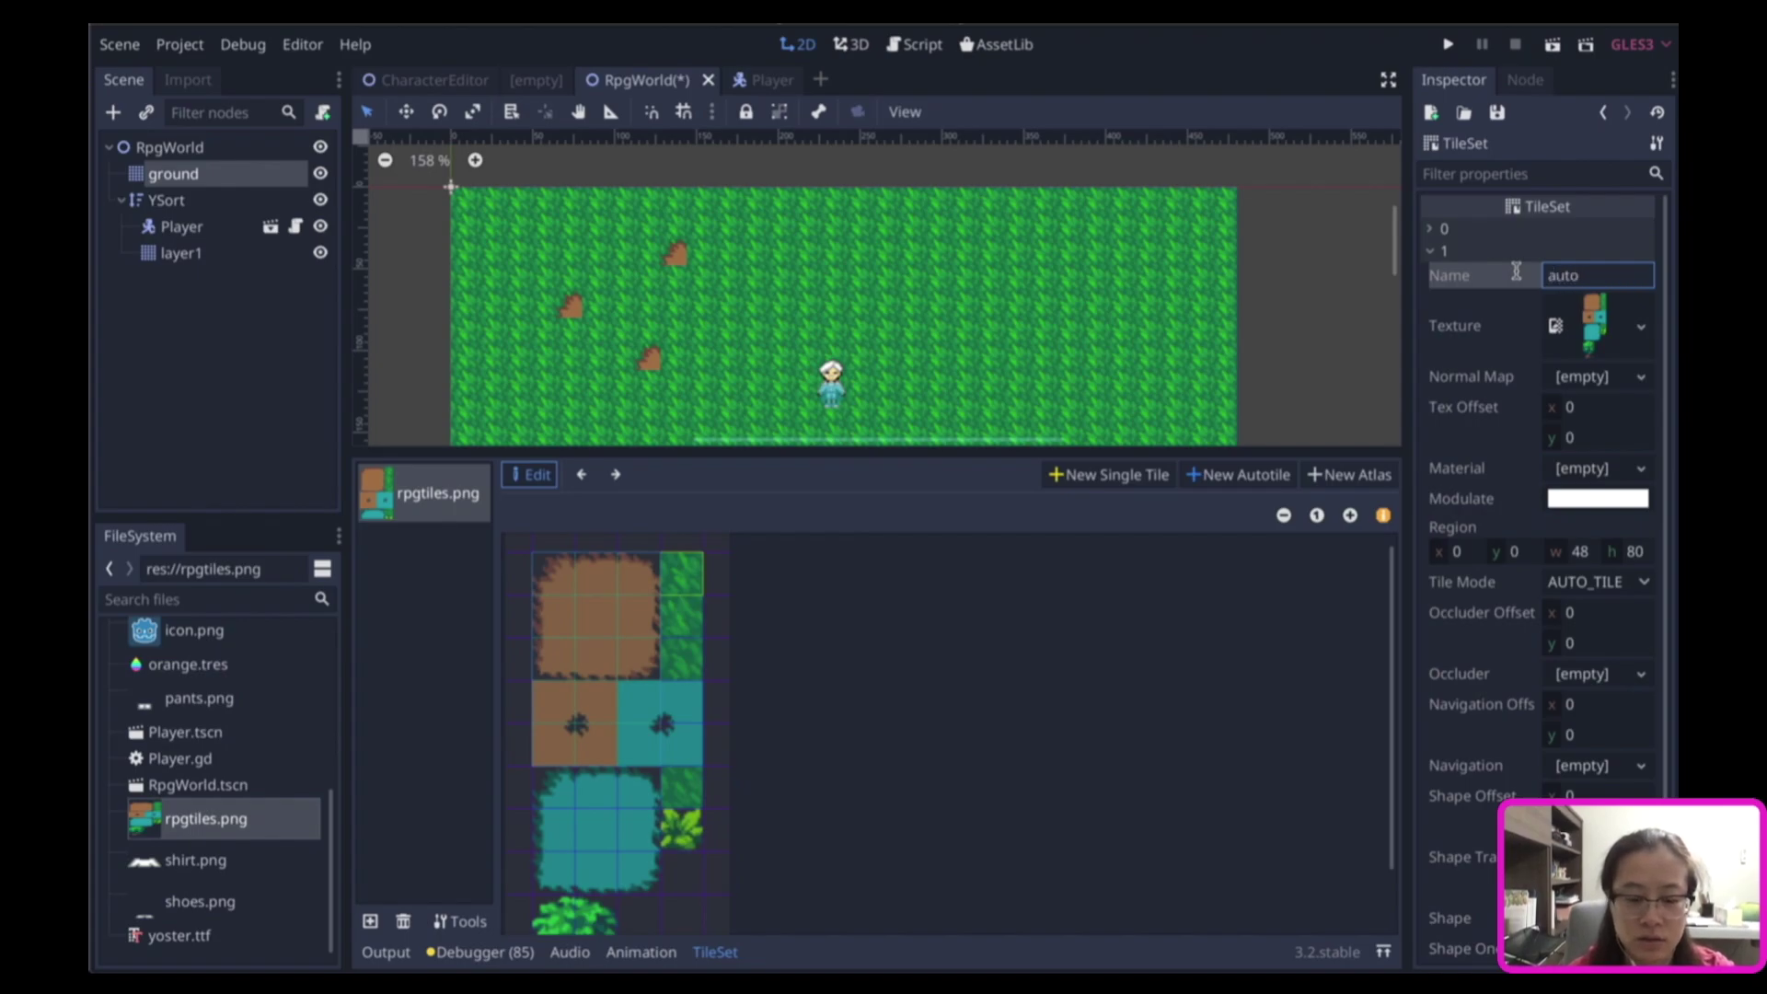
{"action": "type", "text": "ile ground"}
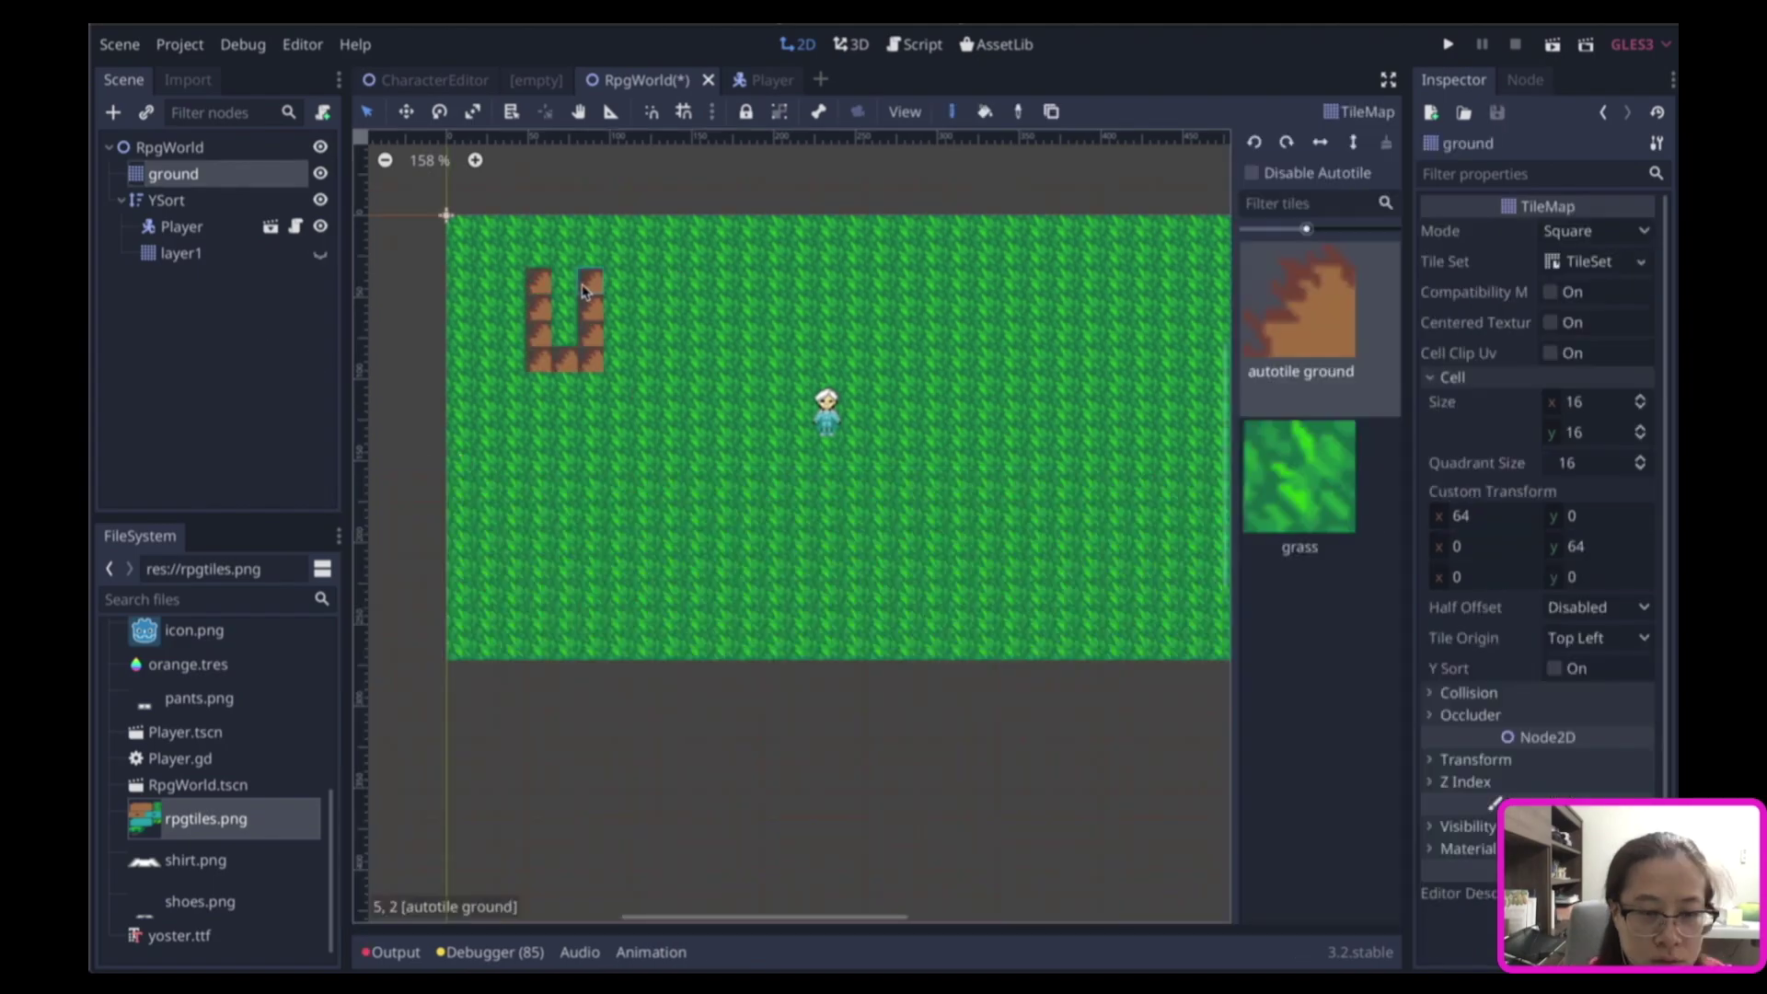
{"action": "left_click_drag", "start_coordinate": [594, 286], "coordinate": [550, 320]}
{"action": "left_click", "coordinate": [565, 333]}
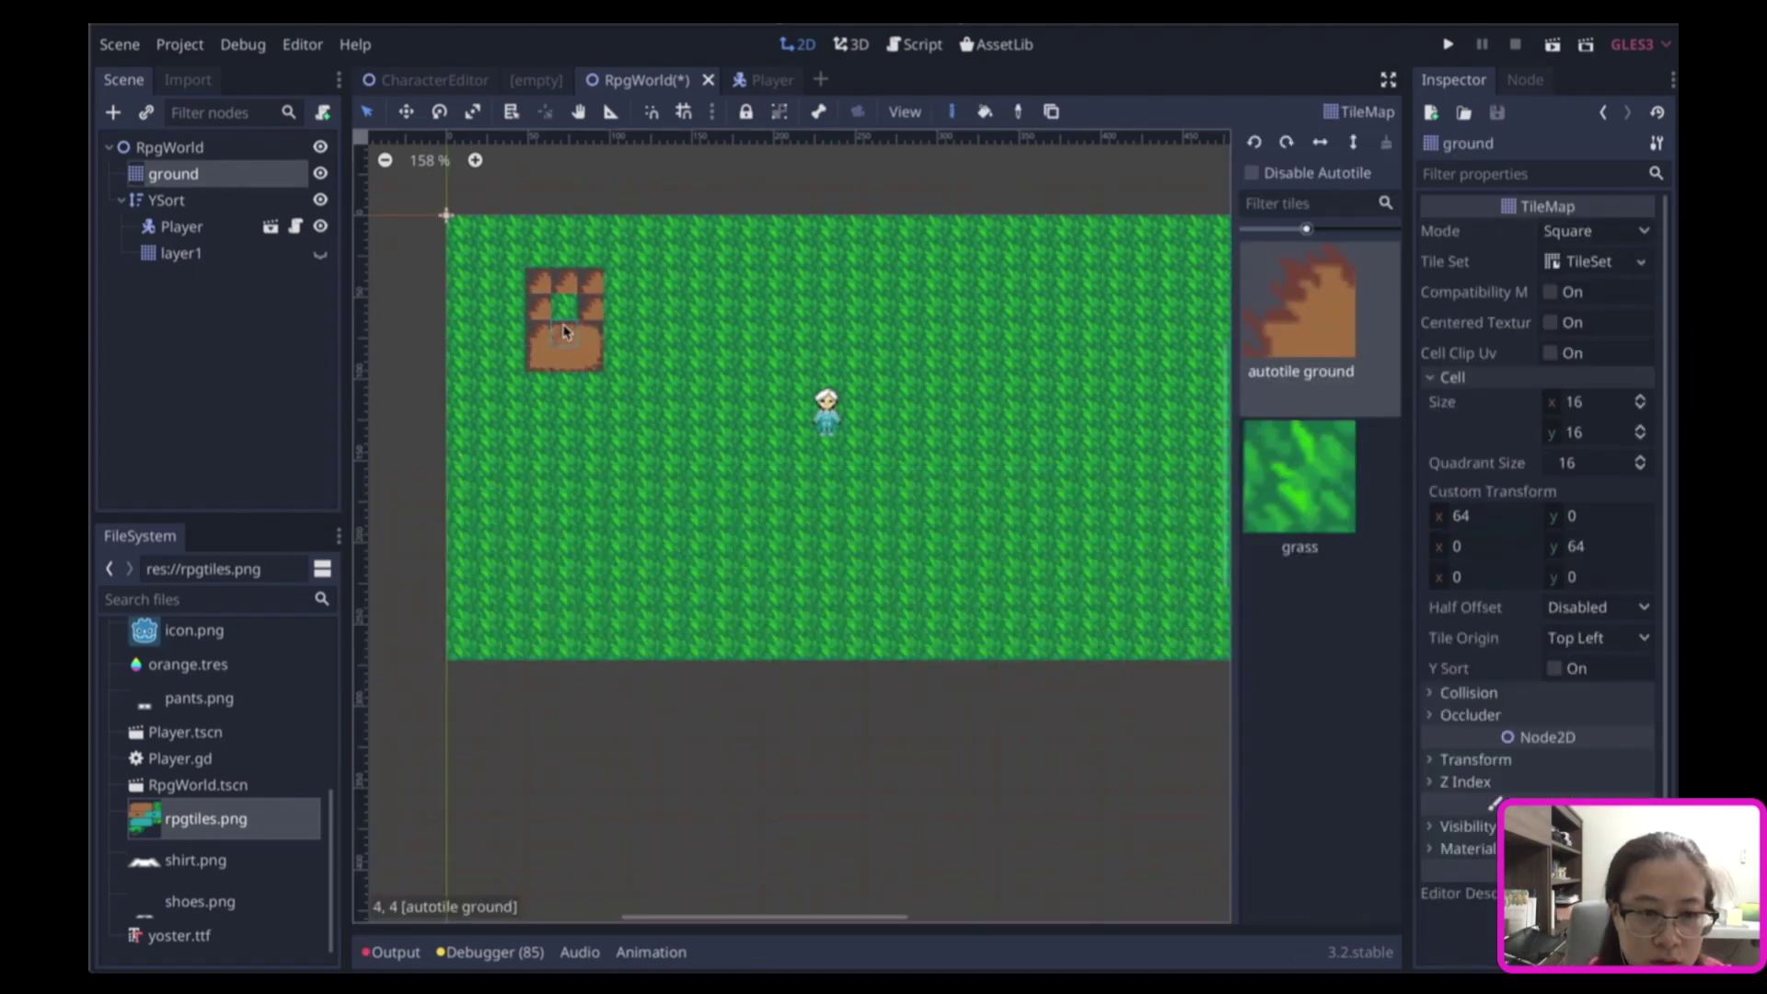
{"action": "left_click", "coordinate": [565, 308]}
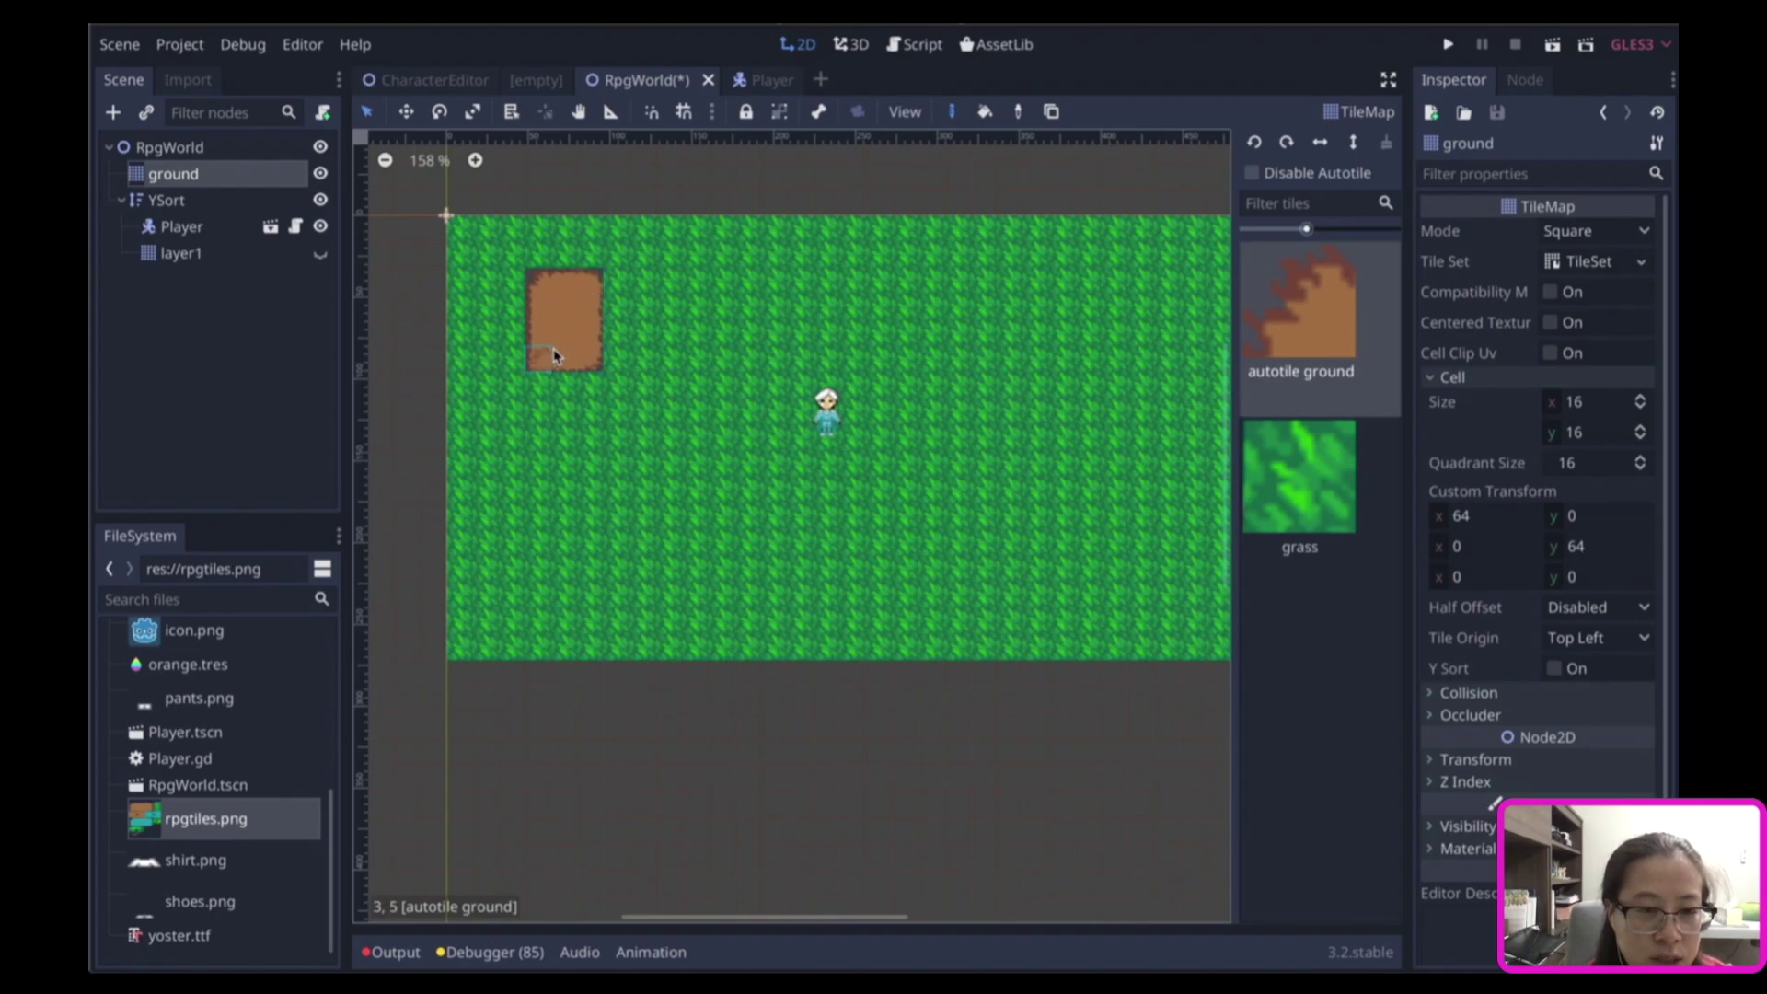
Paint a winding dirt strip near the top and an L-shaped path along the right and bottom.
{"action": "mouse_move", "coordinate": [697, 279]}
{"action": "left_mouse_down"}
{"action": "mouse_move", "coordinate": [745, 342]}
{"action": "mouse_move", "coordinate": [881, 243]}
{"action": "left_mouse_up"}
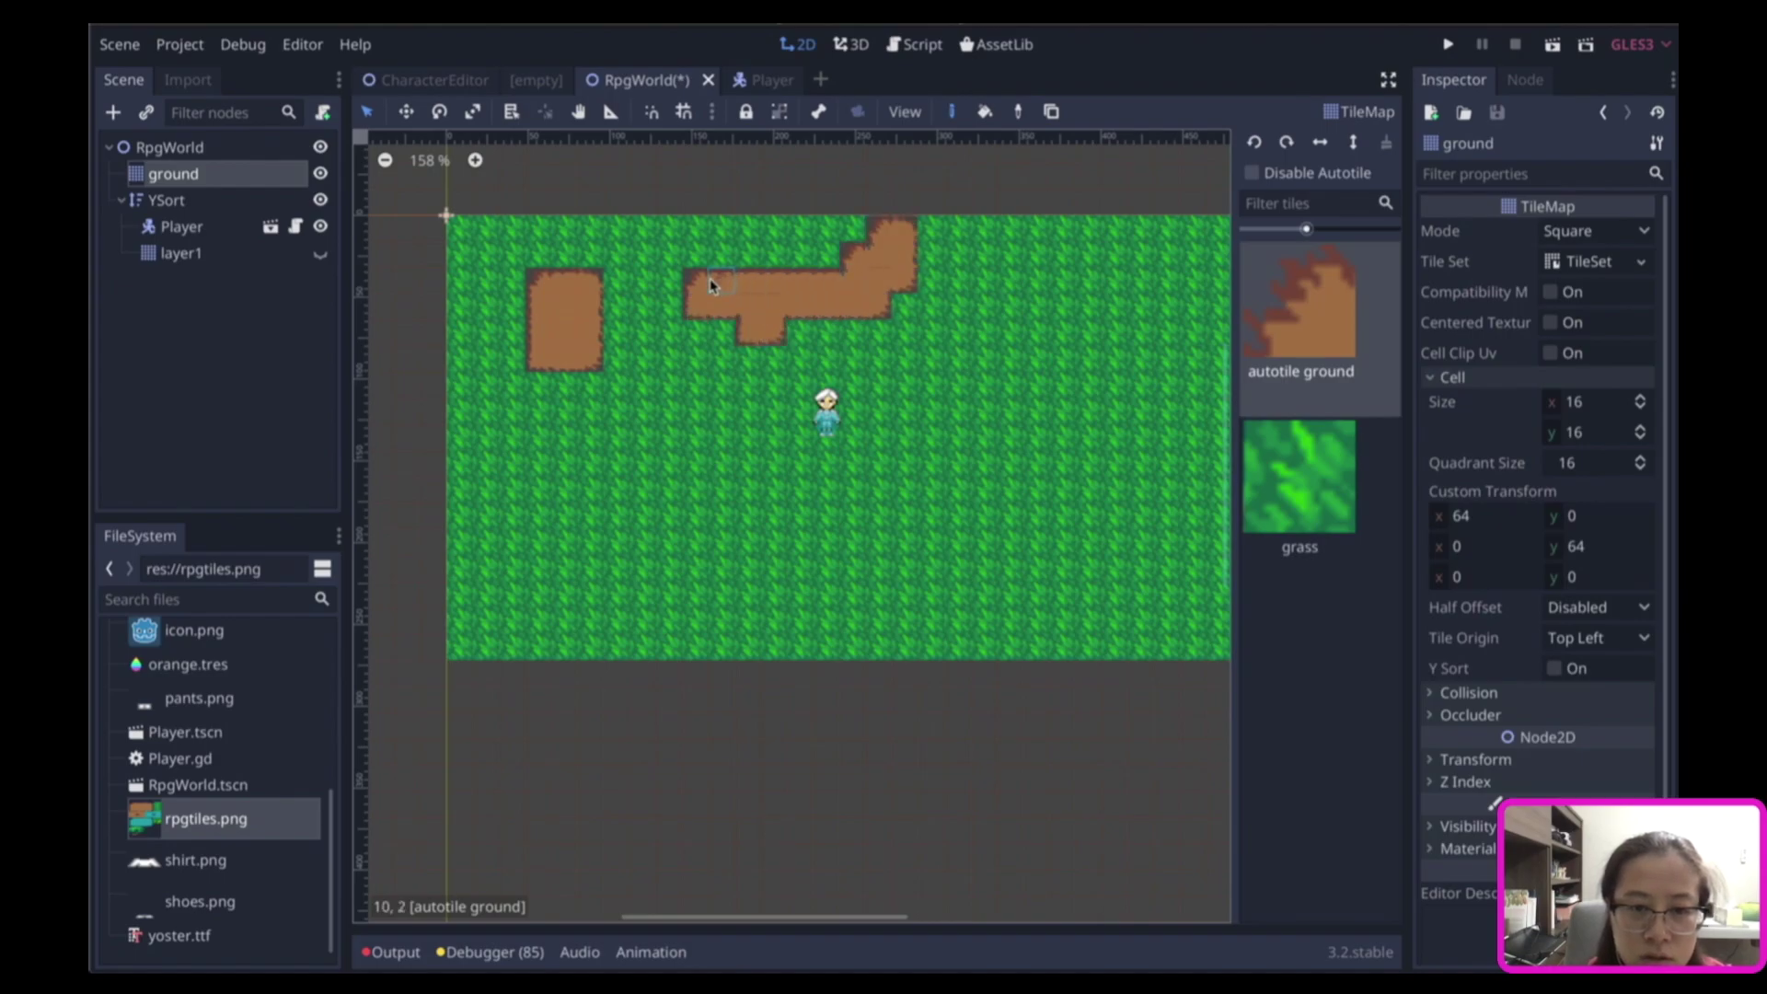
{"action": "mouse_move", "coordinate": [1060, 235]}
{"action": "left_mouse_down"}
{"action": "mouse_move", "coordinate": [1065, 432]}
{"action": "mouse_move", "coordinate": [572, 556]}
{"action": "mouse_move", "coordinate": [776, 571]}
{"action": "mouse_move", "coordinate": [1086, 495]}
{"action": "mouse_move", "coordinate": [1112, 362]}
{"action": "mouse_move", "coordinate": [1092, 288]}
{"action": "mouse_move", "coordinate": [1136, 230]}
{"action": "left_mouse_up"}
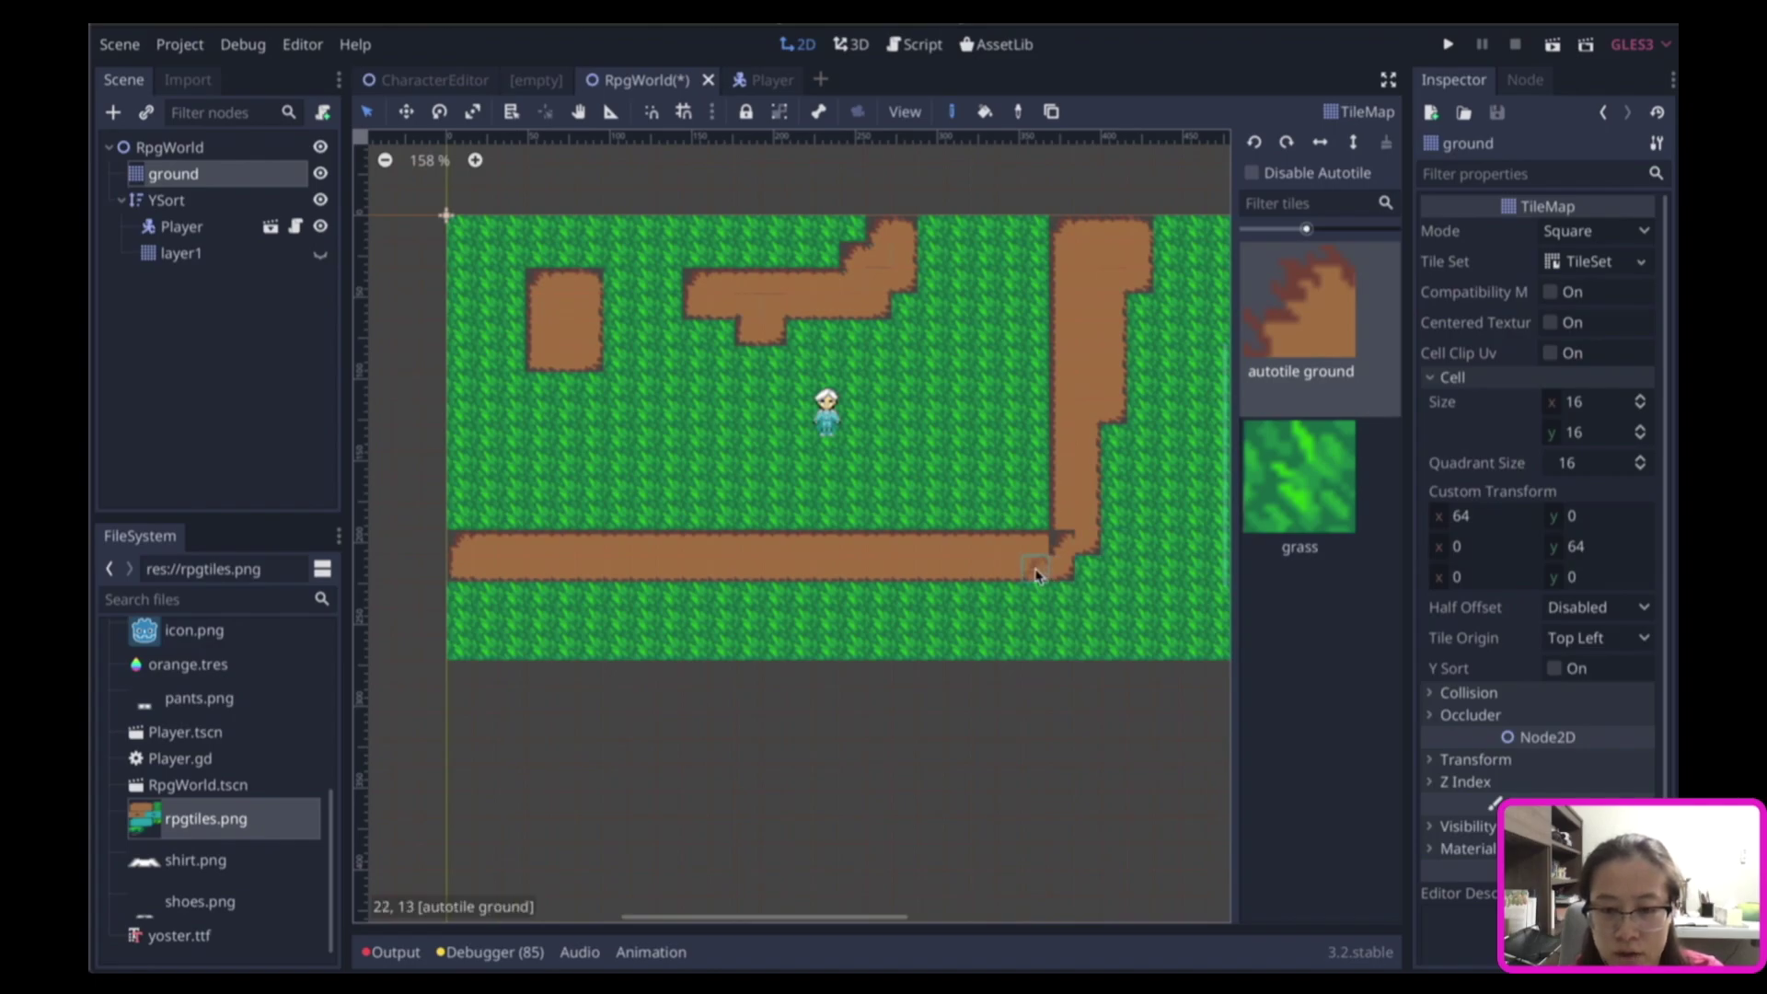
{"action": "left_click", "coordinate": [1089, 570]}
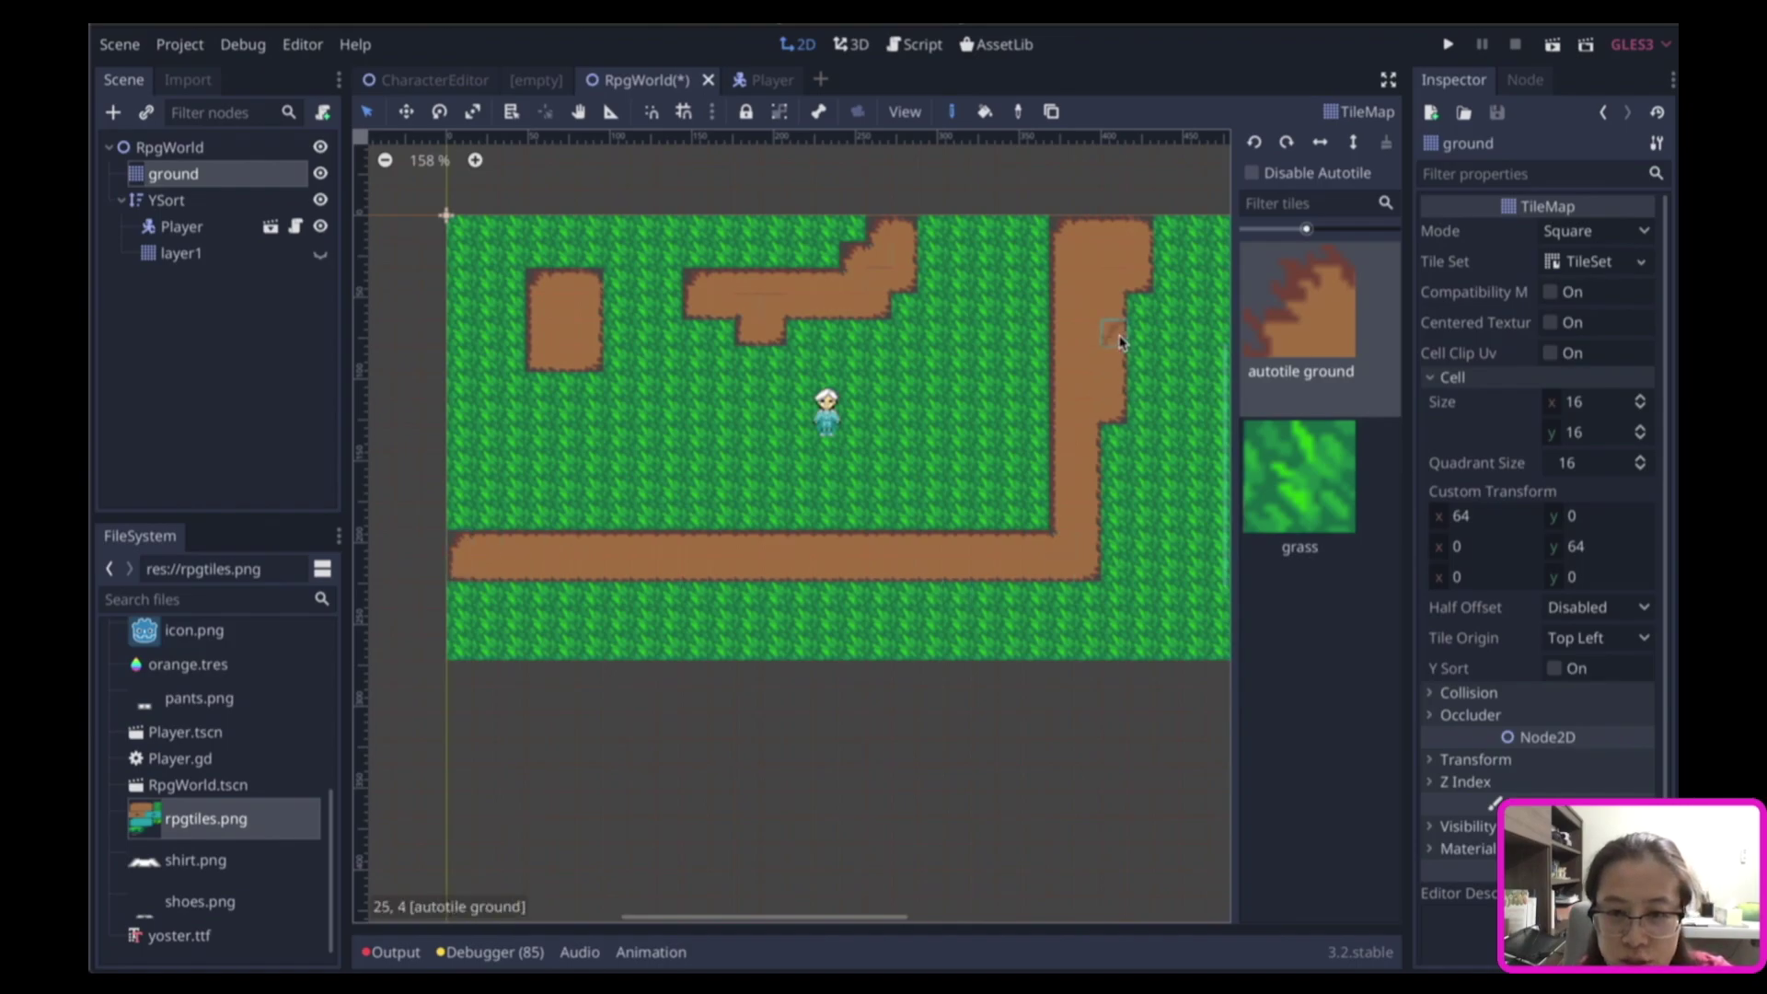
{"action": "scroll", "coordinate": [611, 303], "scroll_direction": "right", "scroll_amount": 2}
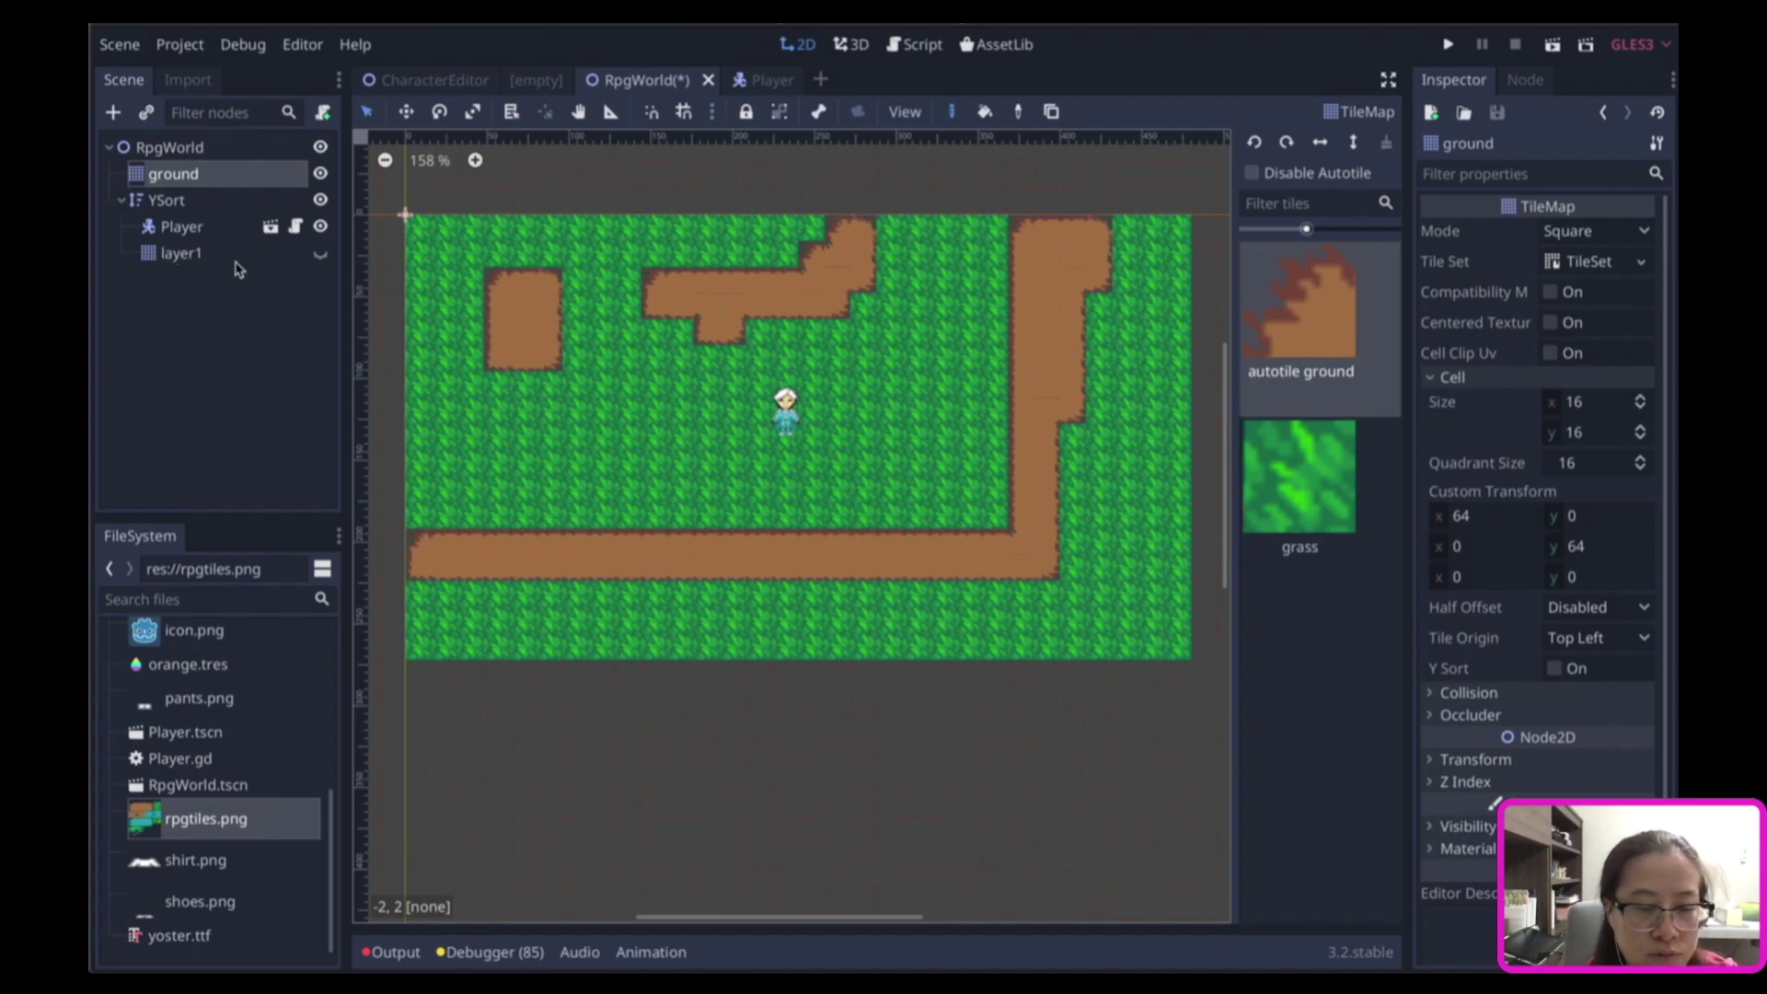
Add a TileMap child under RpgWorld and move it above the ground layer.
{"action": "right_click", "coordinate": [181, 155]}
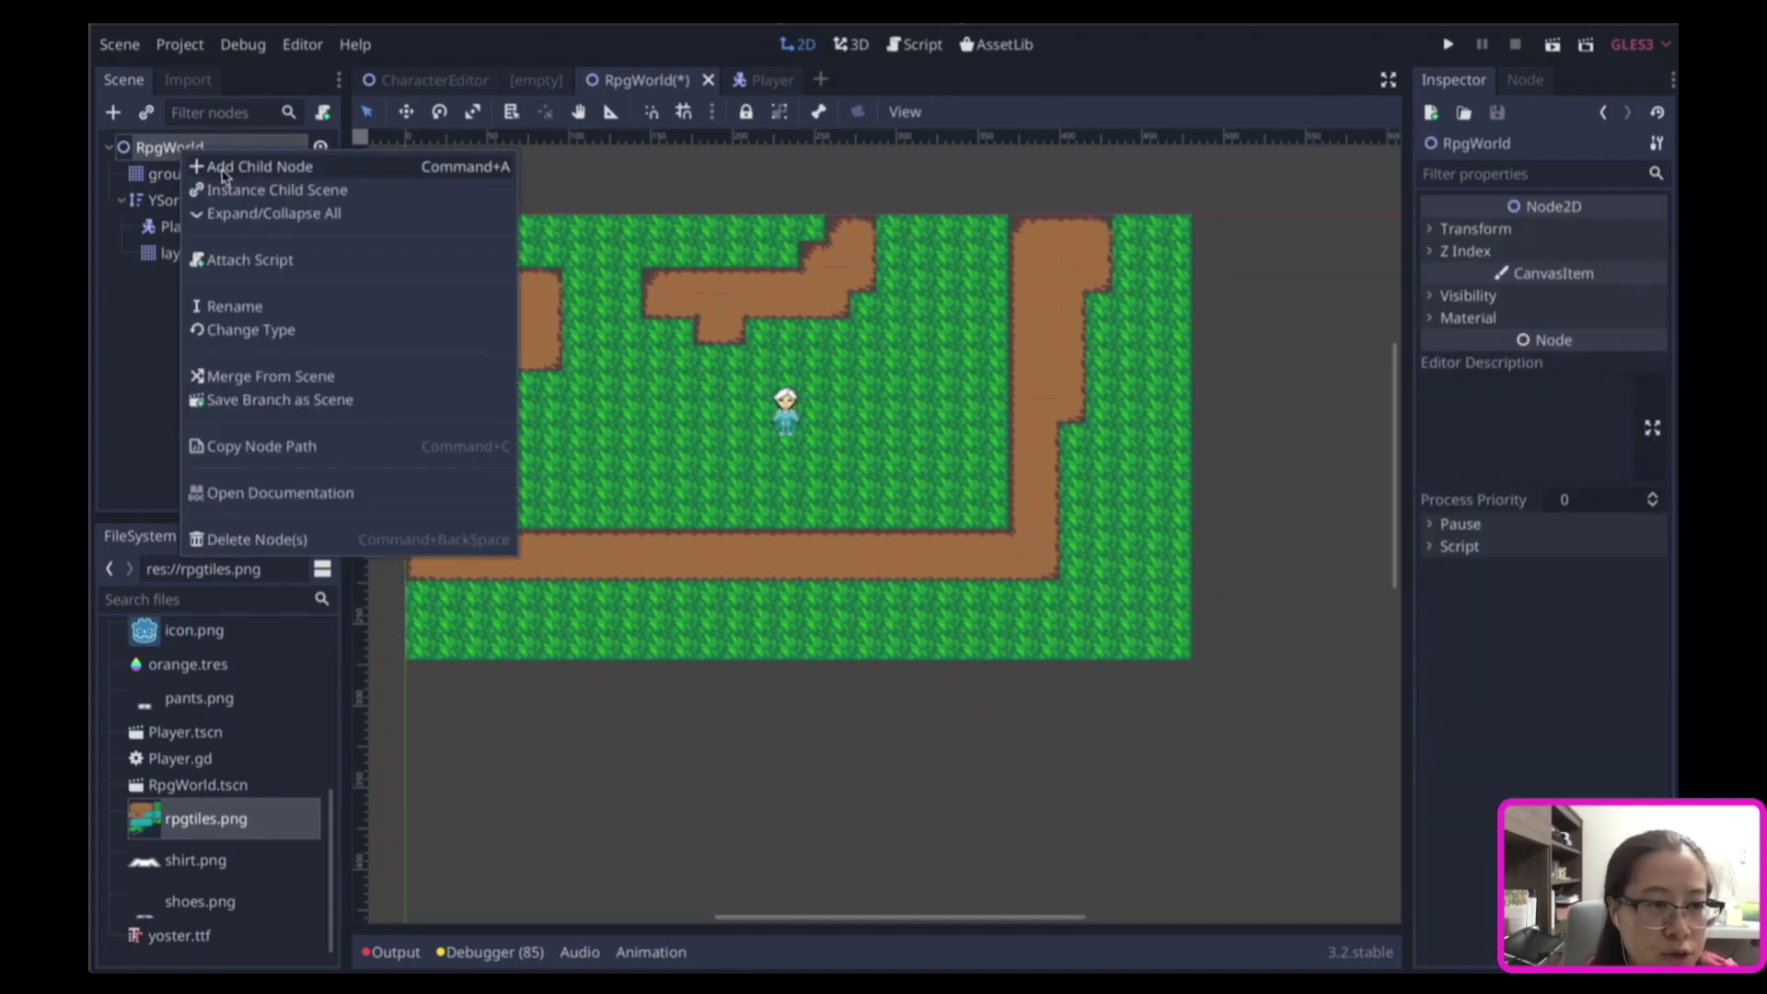
{"action": "left_click", "coordinate": [222, 166]}
{"action": "type", "text": "T"}
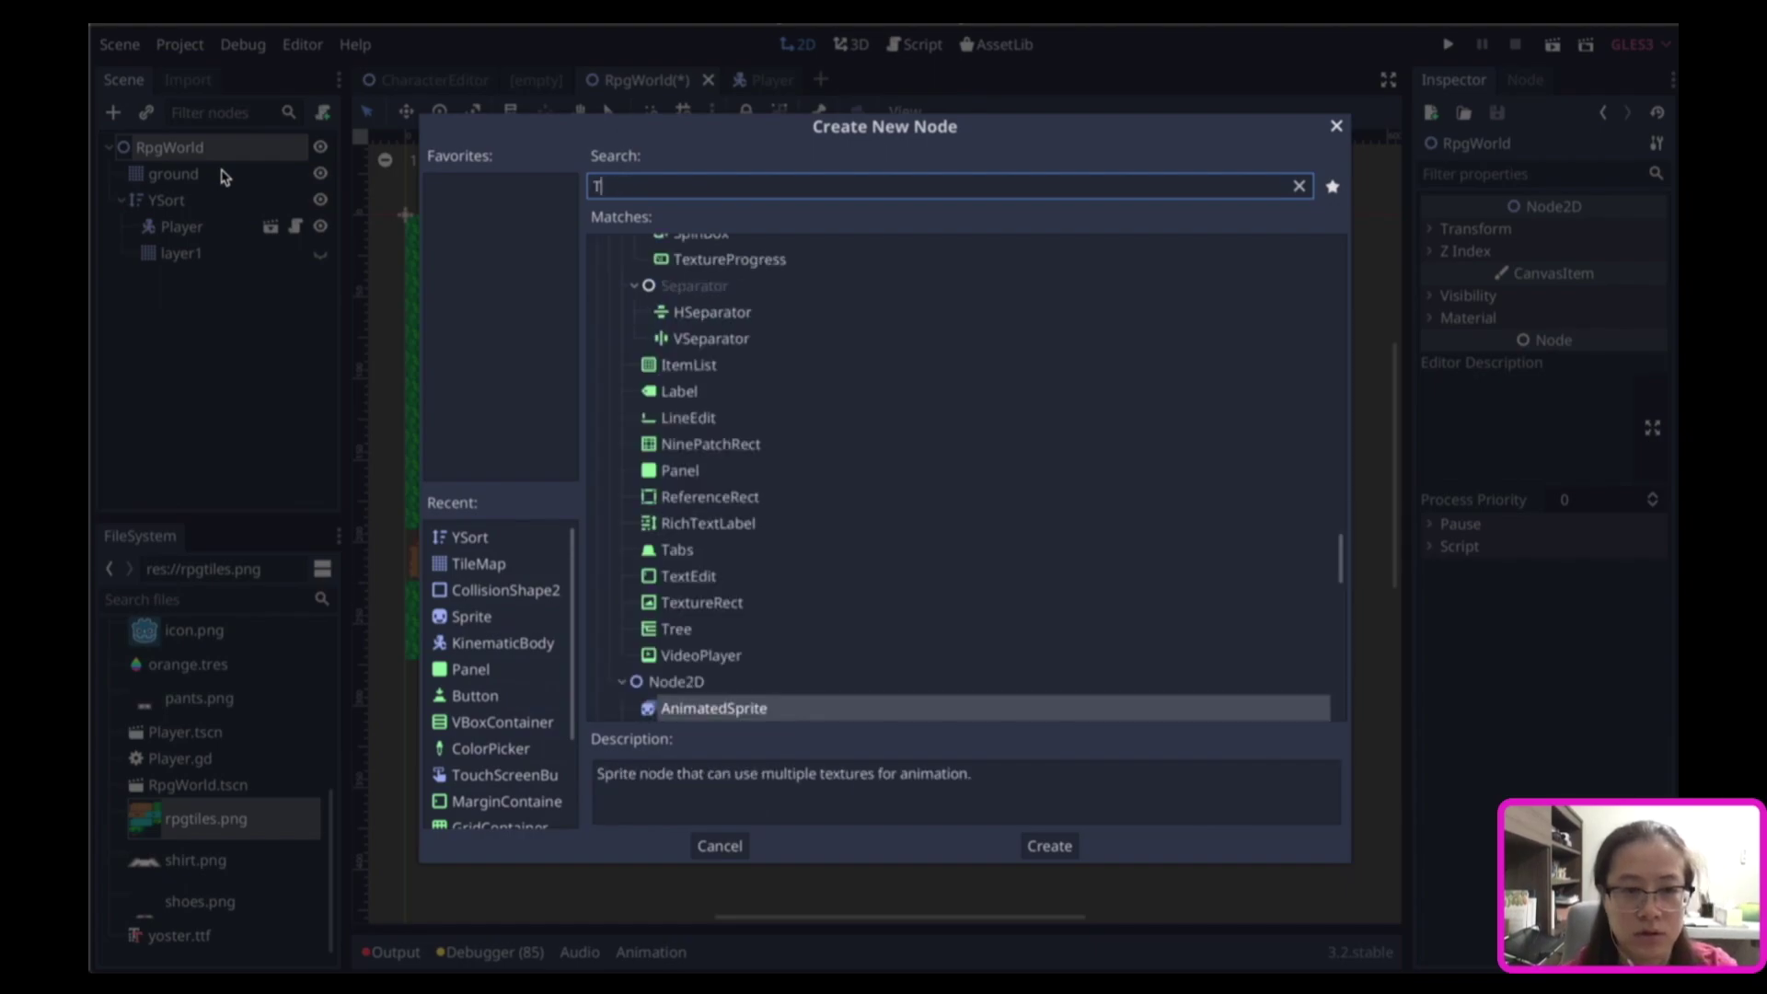
{"action": "type", "text": "ilemap"}
{"action": "key", "text": "Return"}
{"action": "left_click_drag", "start_coordinate": [158, 289], "coordinate": [154, 163]}
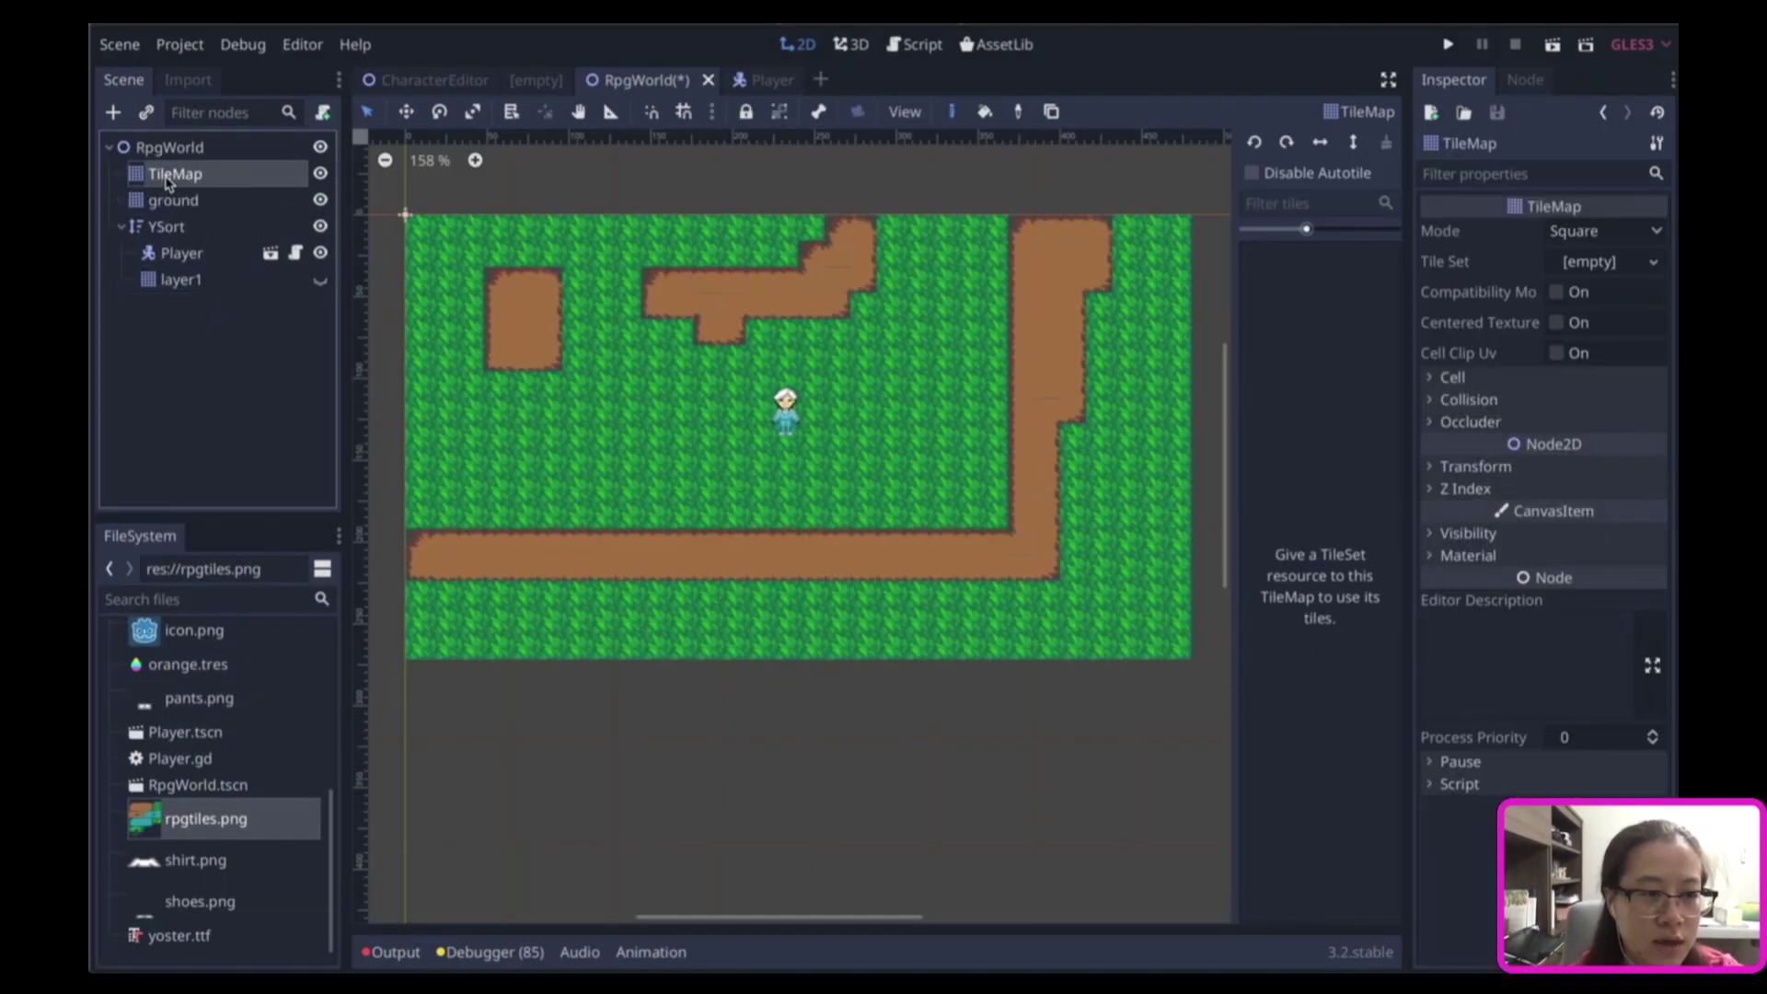
Rename the new TileMap to 'background' and hide the ground layer.
{"action": "double_click", "coordinate": [167, 181]}
{"action": "type", "text": "back"}
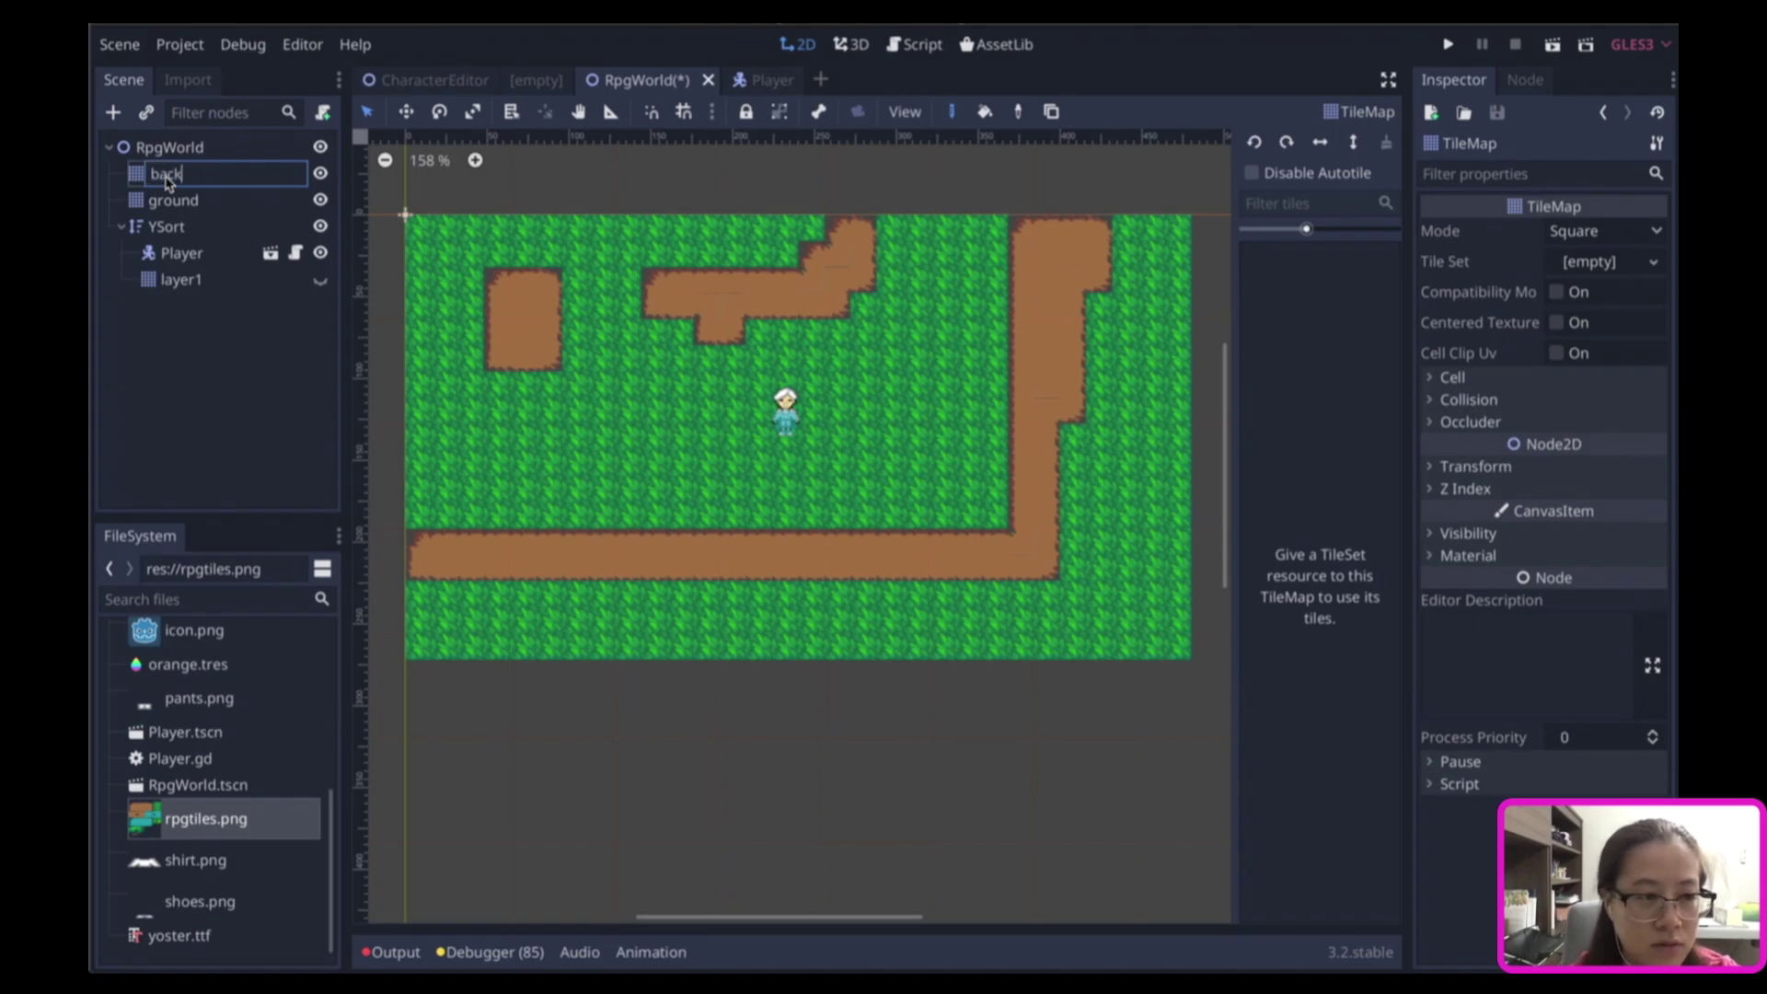
{"action": "type", "text": "ground"}
{"action": "key", "text": "Return"}
{"action": "left_click", "coordinate": [320, 199]}
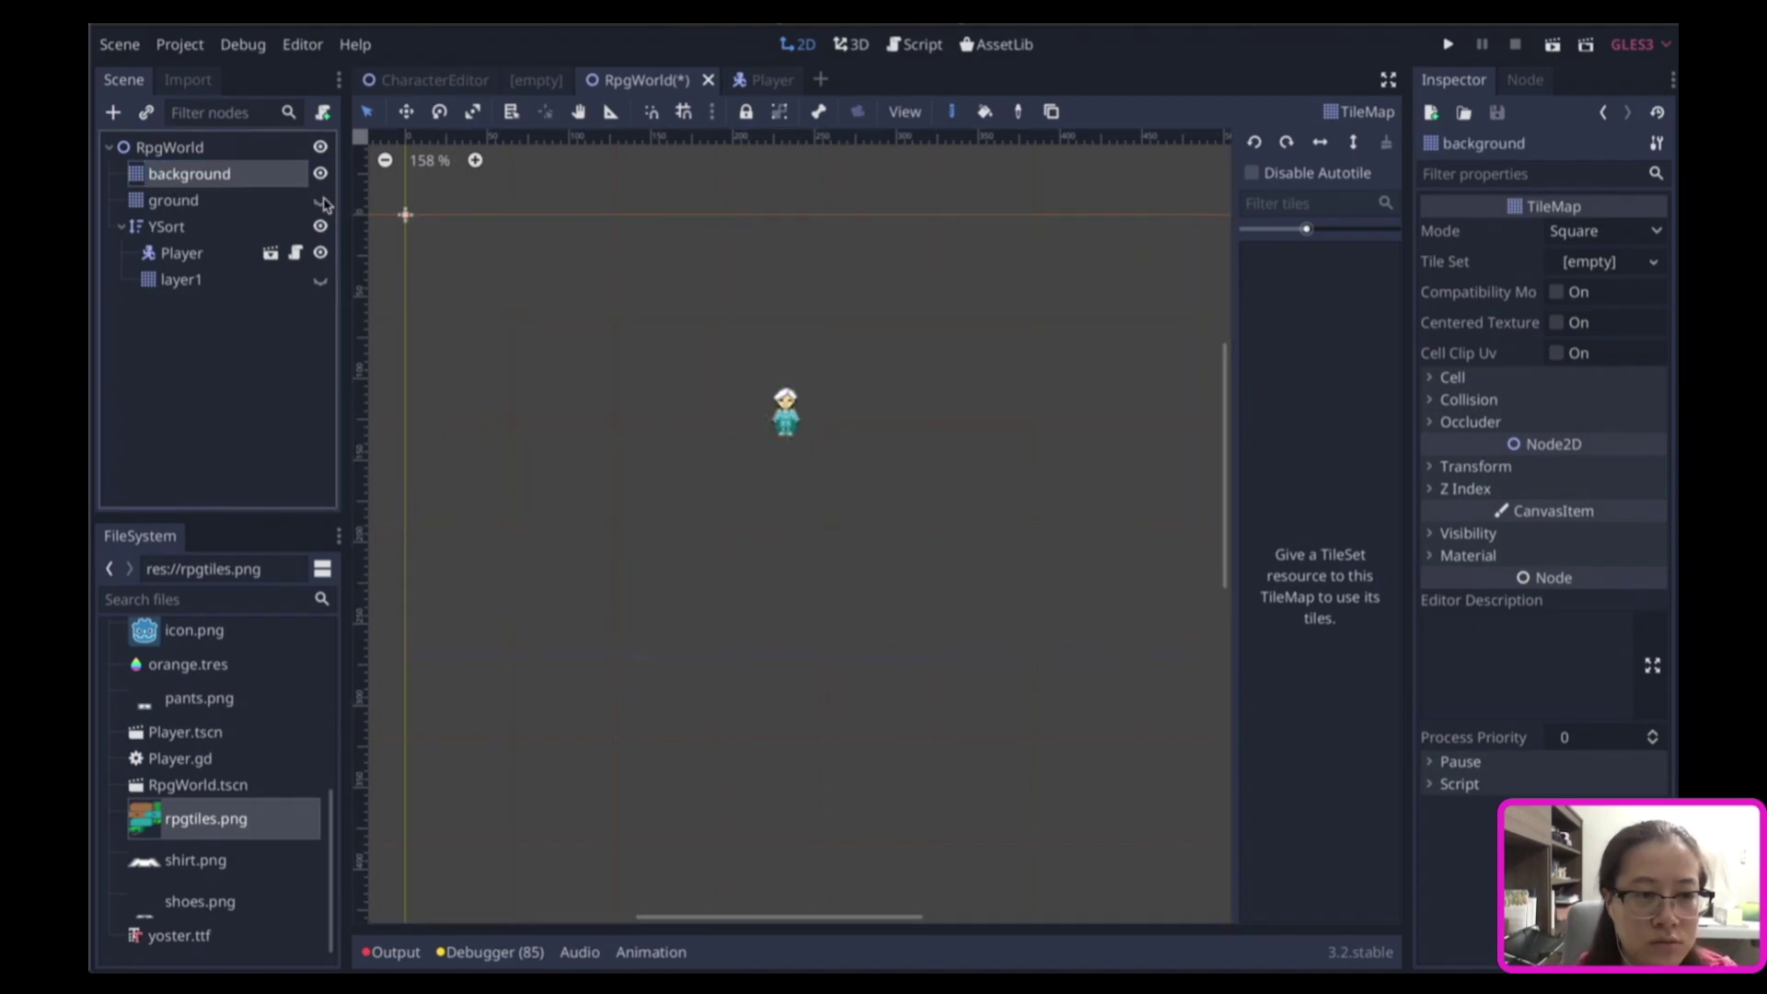
Load the RpgWorld.tres tileset into the background TileMap.
{"action": "left_click", "coordinate": [173, 200]}
{"action": "left_click", "coordinate": [188, 173]}
{"action": "left_click", "coordinate": [1605, 262]}
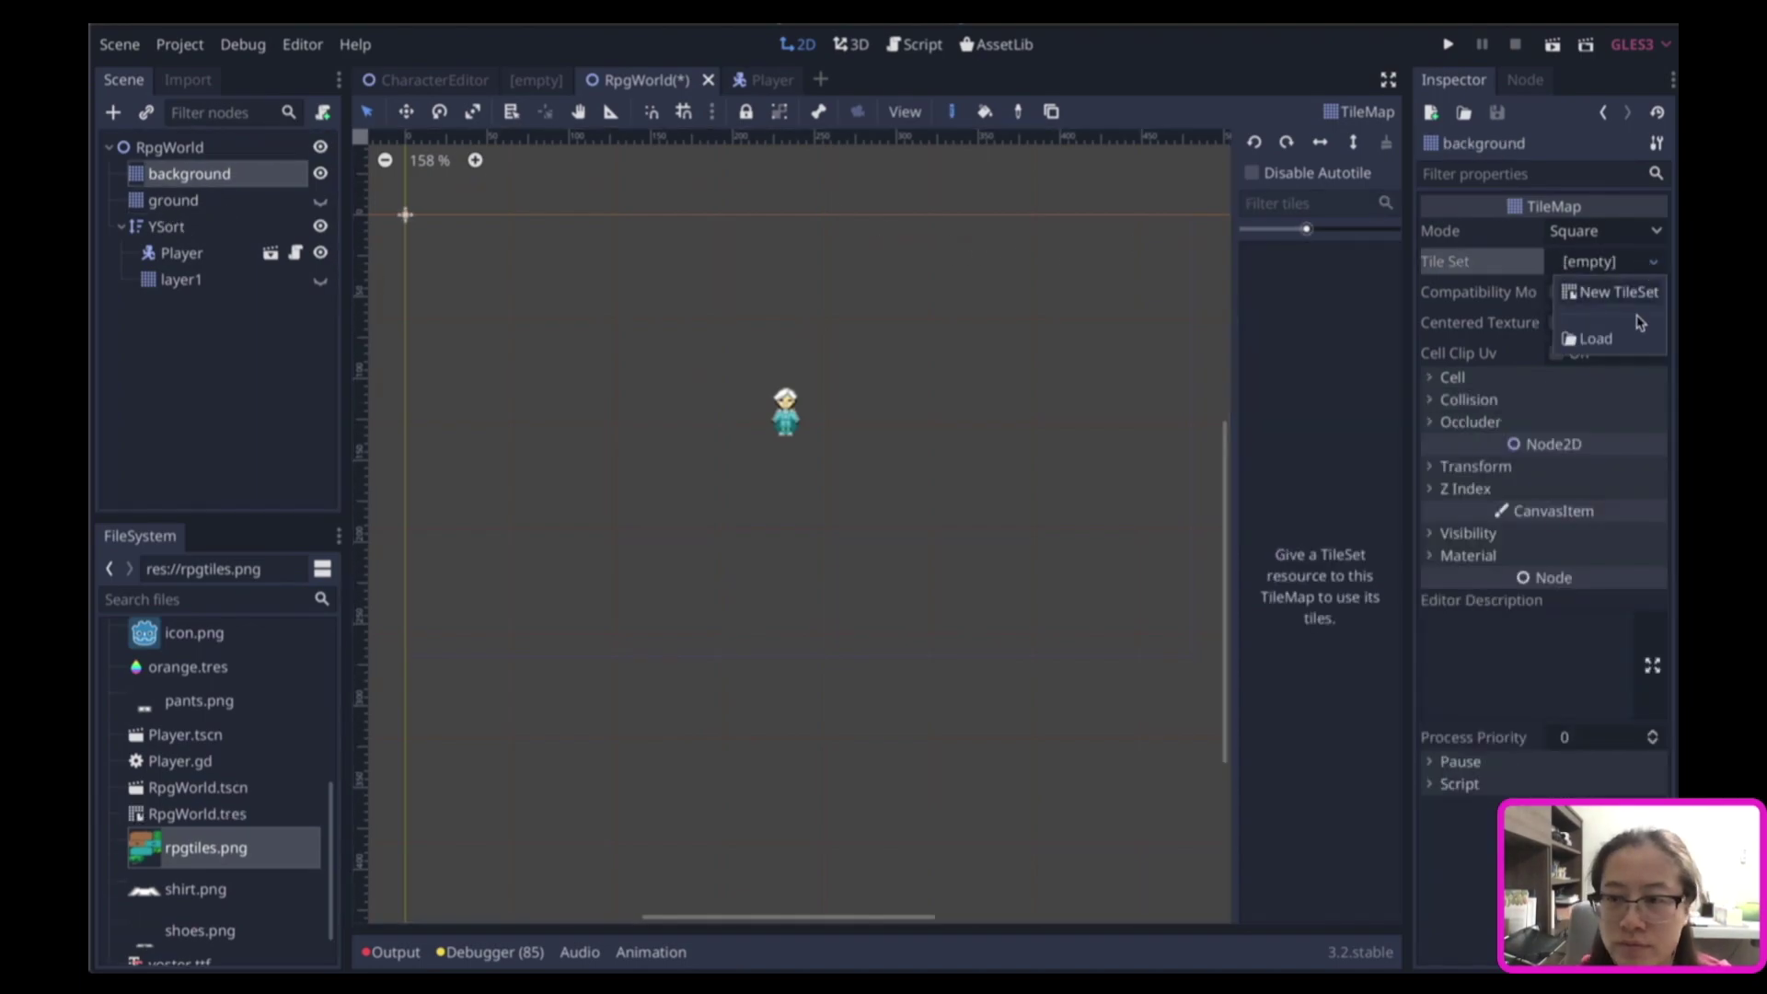
{"action": "left_click", "coordinate": [1629, 337]}
{"action": "double_click", "coordinate": [1042, 242]}
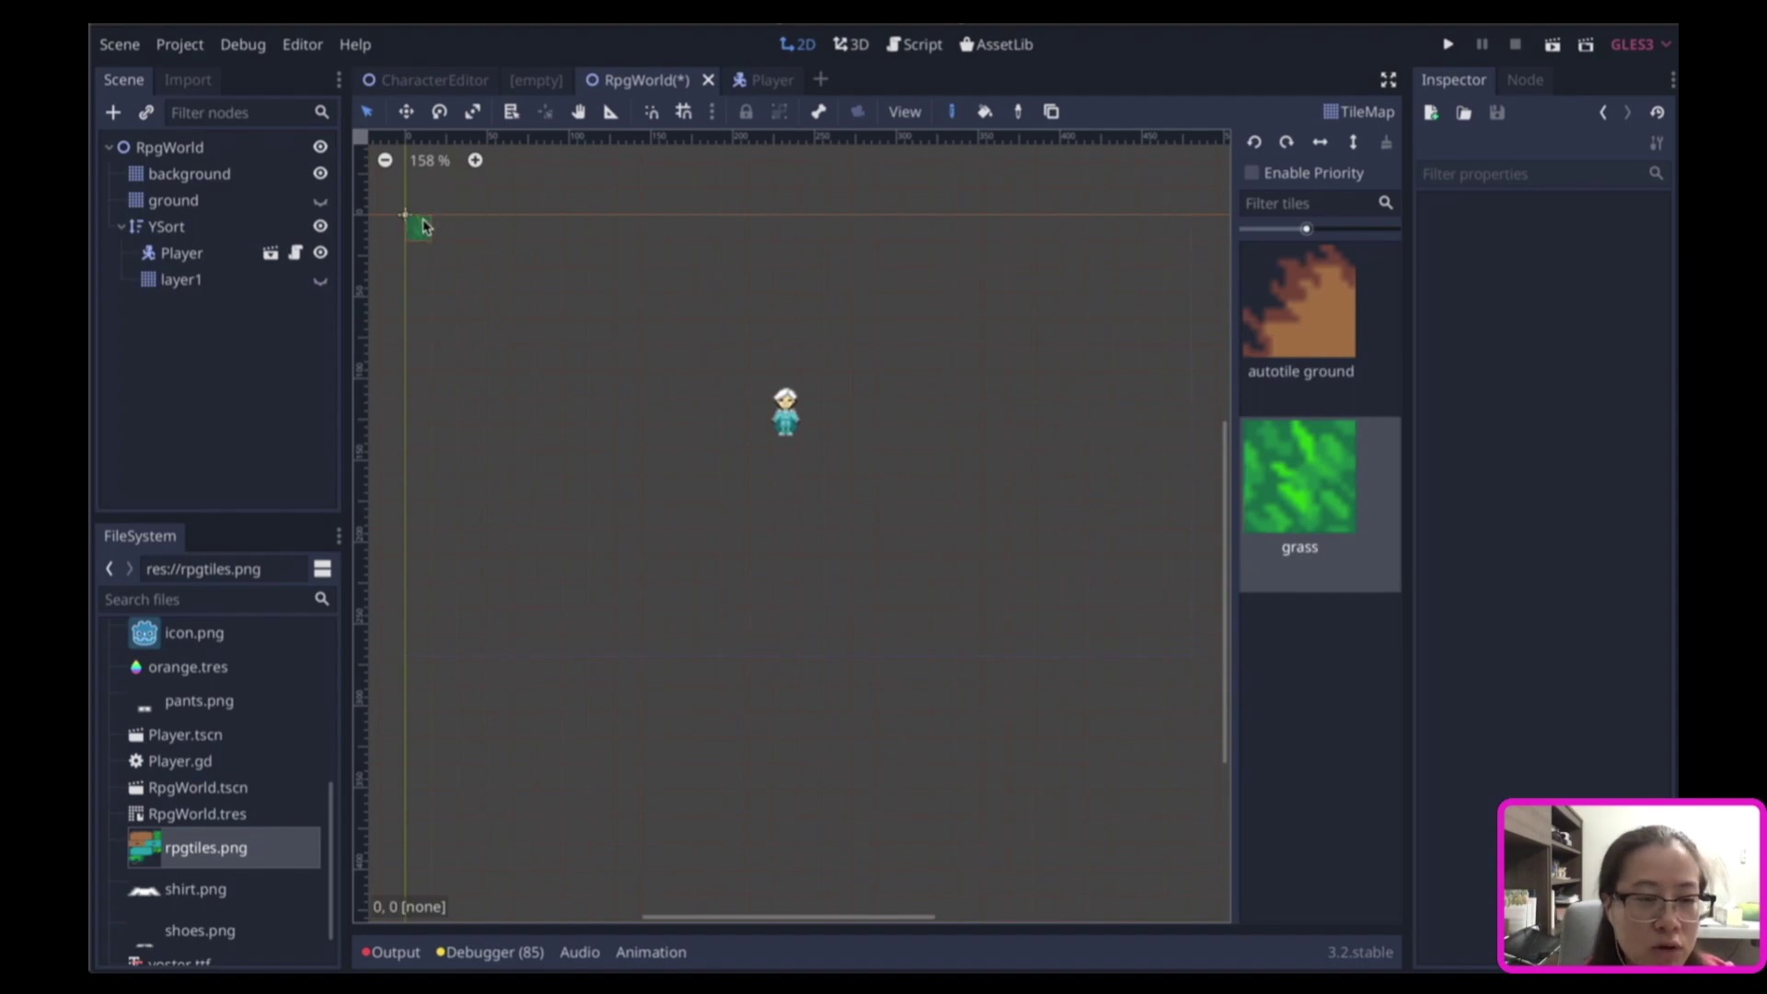
Paint grass borders, bucket-fill the interior with grass, and show the ground layer again.
{"action": "mouse_move", "coordinate": [423, 227]}
{"action": "left_mouse_down"}
{"action": "mouse_move", "coordinate": [423, 502]}
{"action": "mouse_move", "coordinate": [727, 653]}
{"action": "mouse_move", "coordinate": [1184, 643]}
{"action": "mouse_move", "coordinate": [1167, 550]}
{"action": "left_mouse_up"}
{"action": "left_click_drag", "start_coordinate": [1180, 226], "coordinate": [1187, 626]}
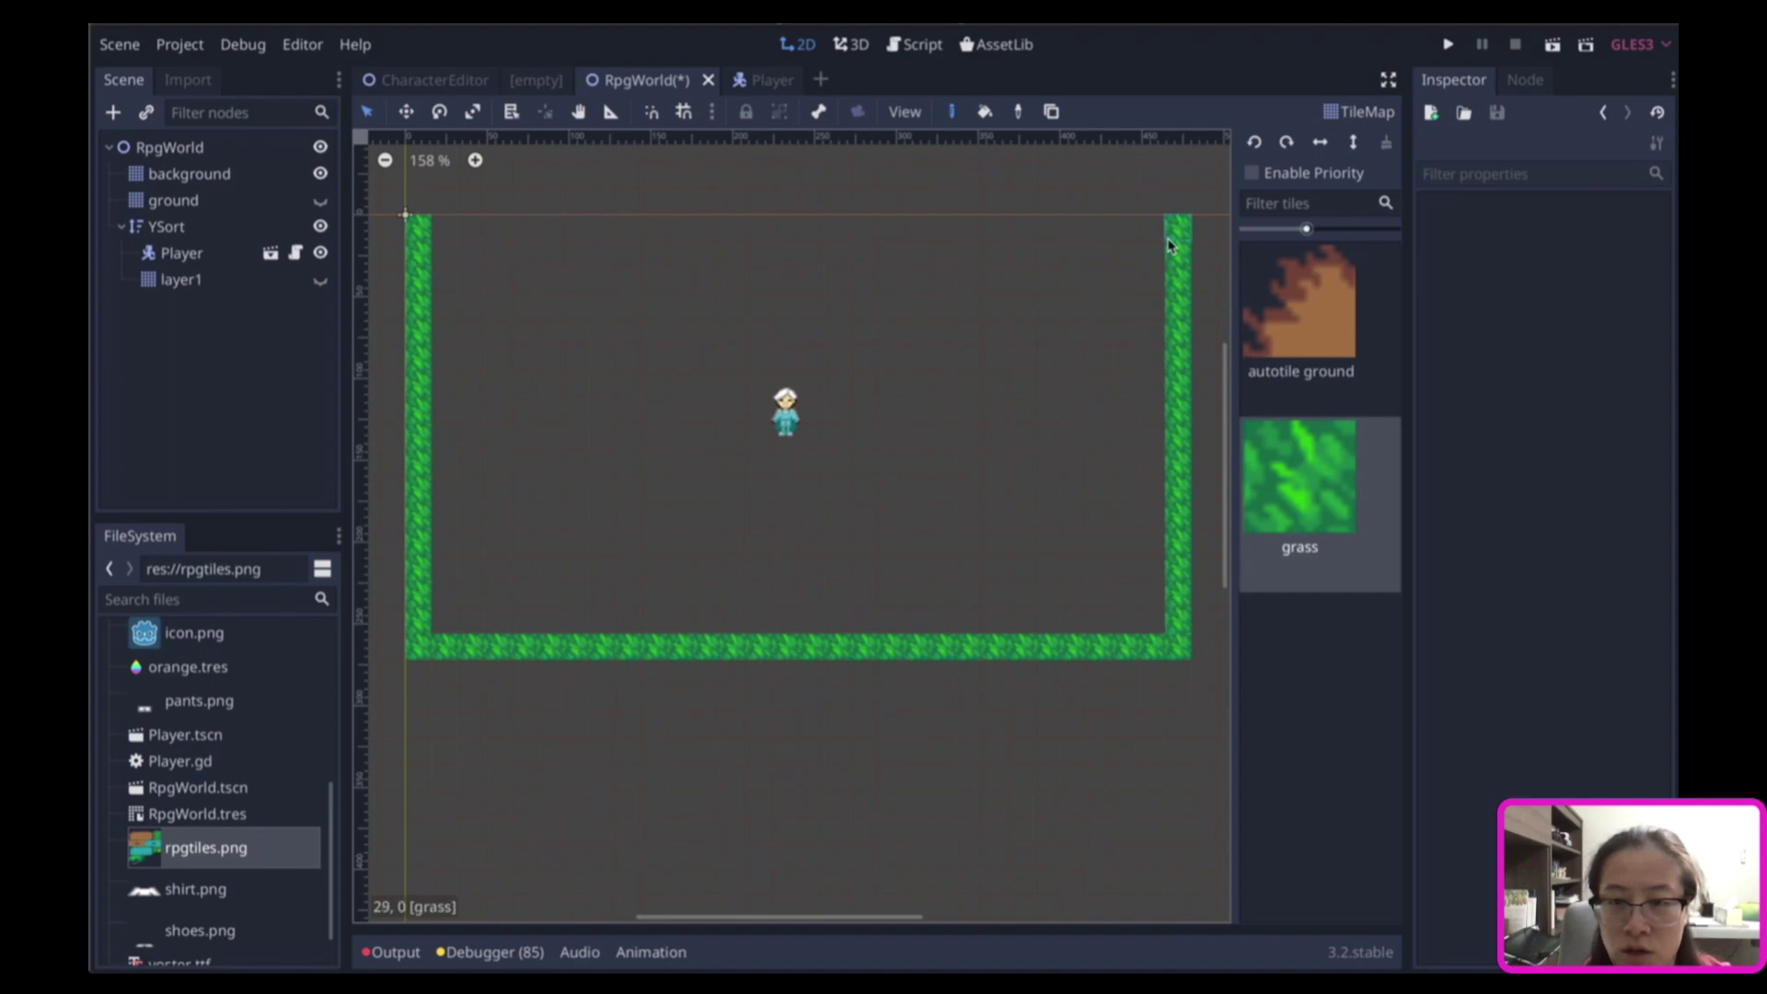
{"action": "left_click_drag", "start_coordinate": [1176, 227], "coordinate": [433, 230]}
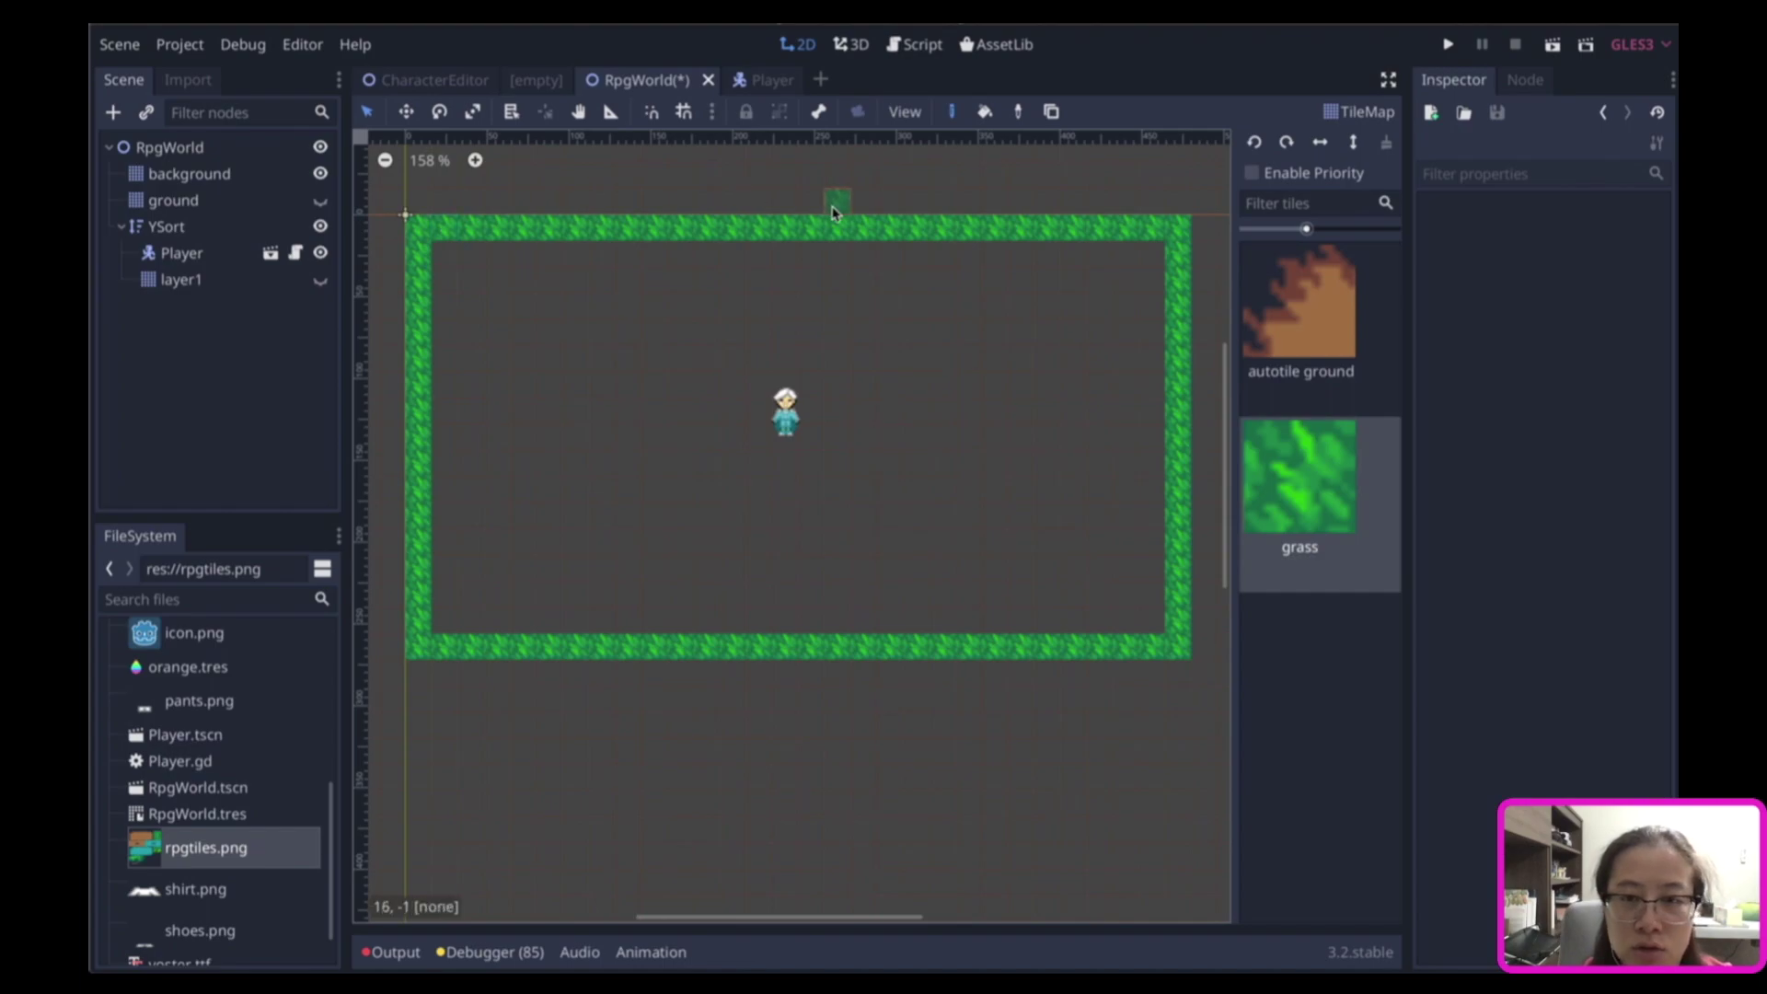
{"action": "left_click", "coordinate": [985, 112]}
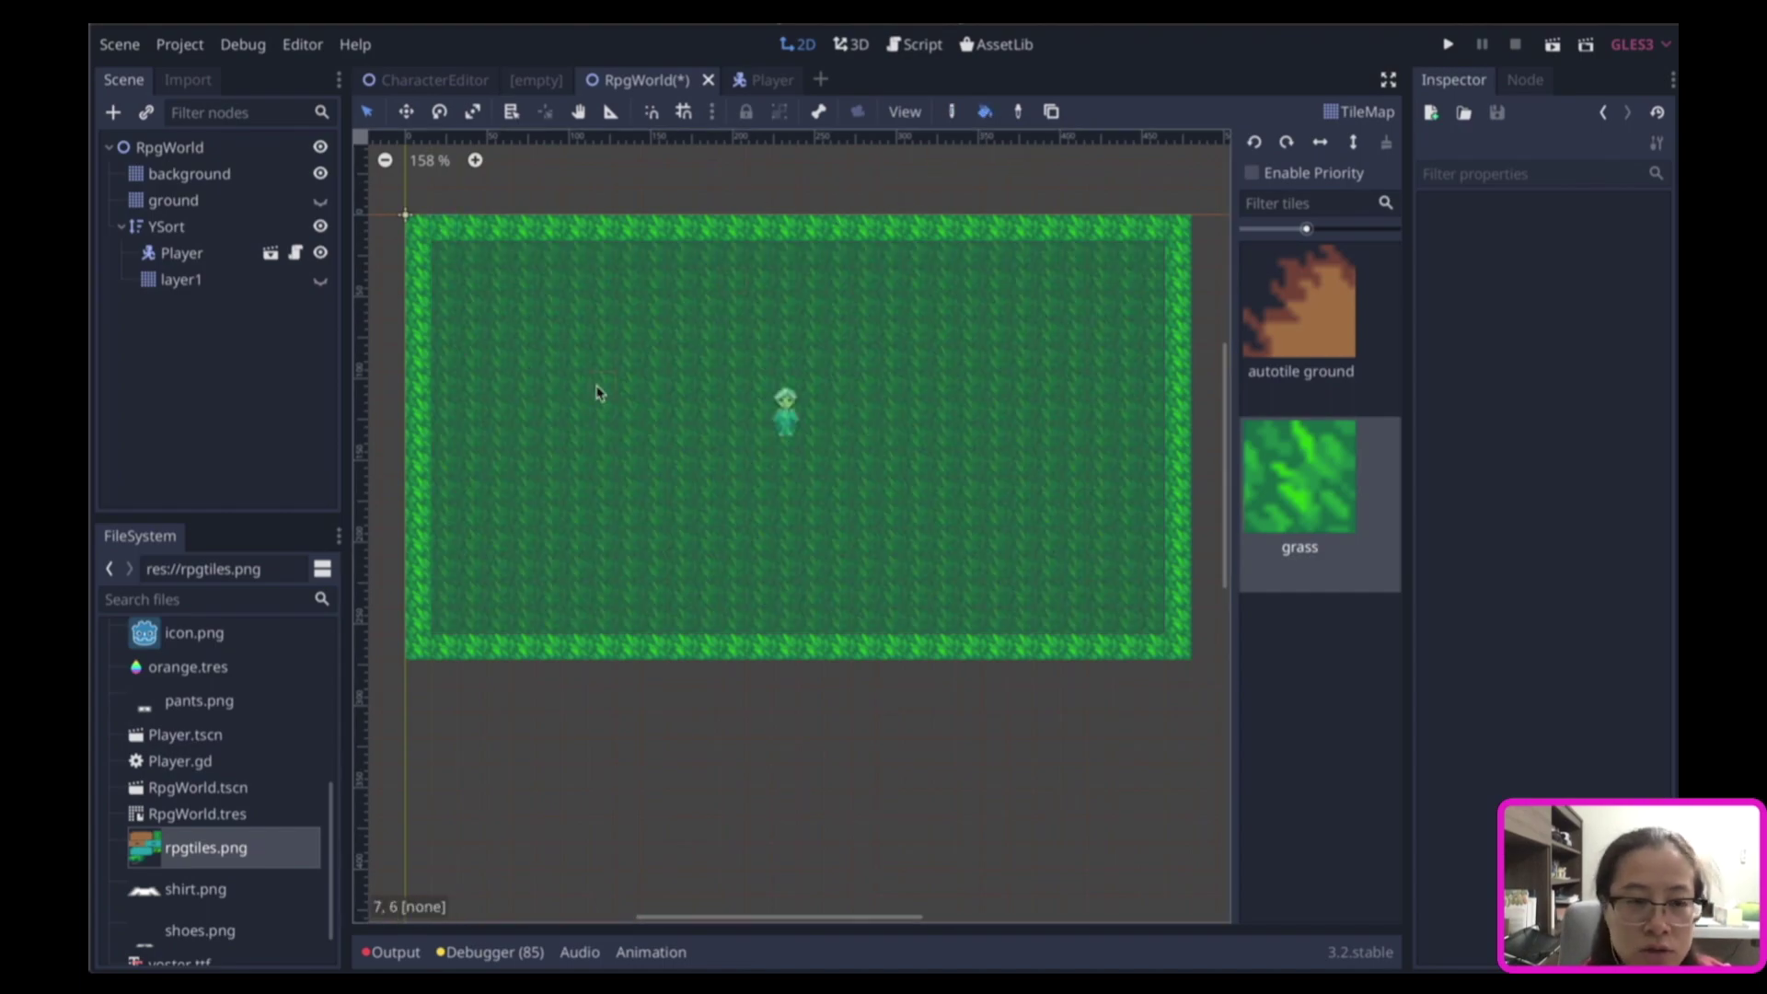
{"action": "left_click", "coordinate": [532, 375]}
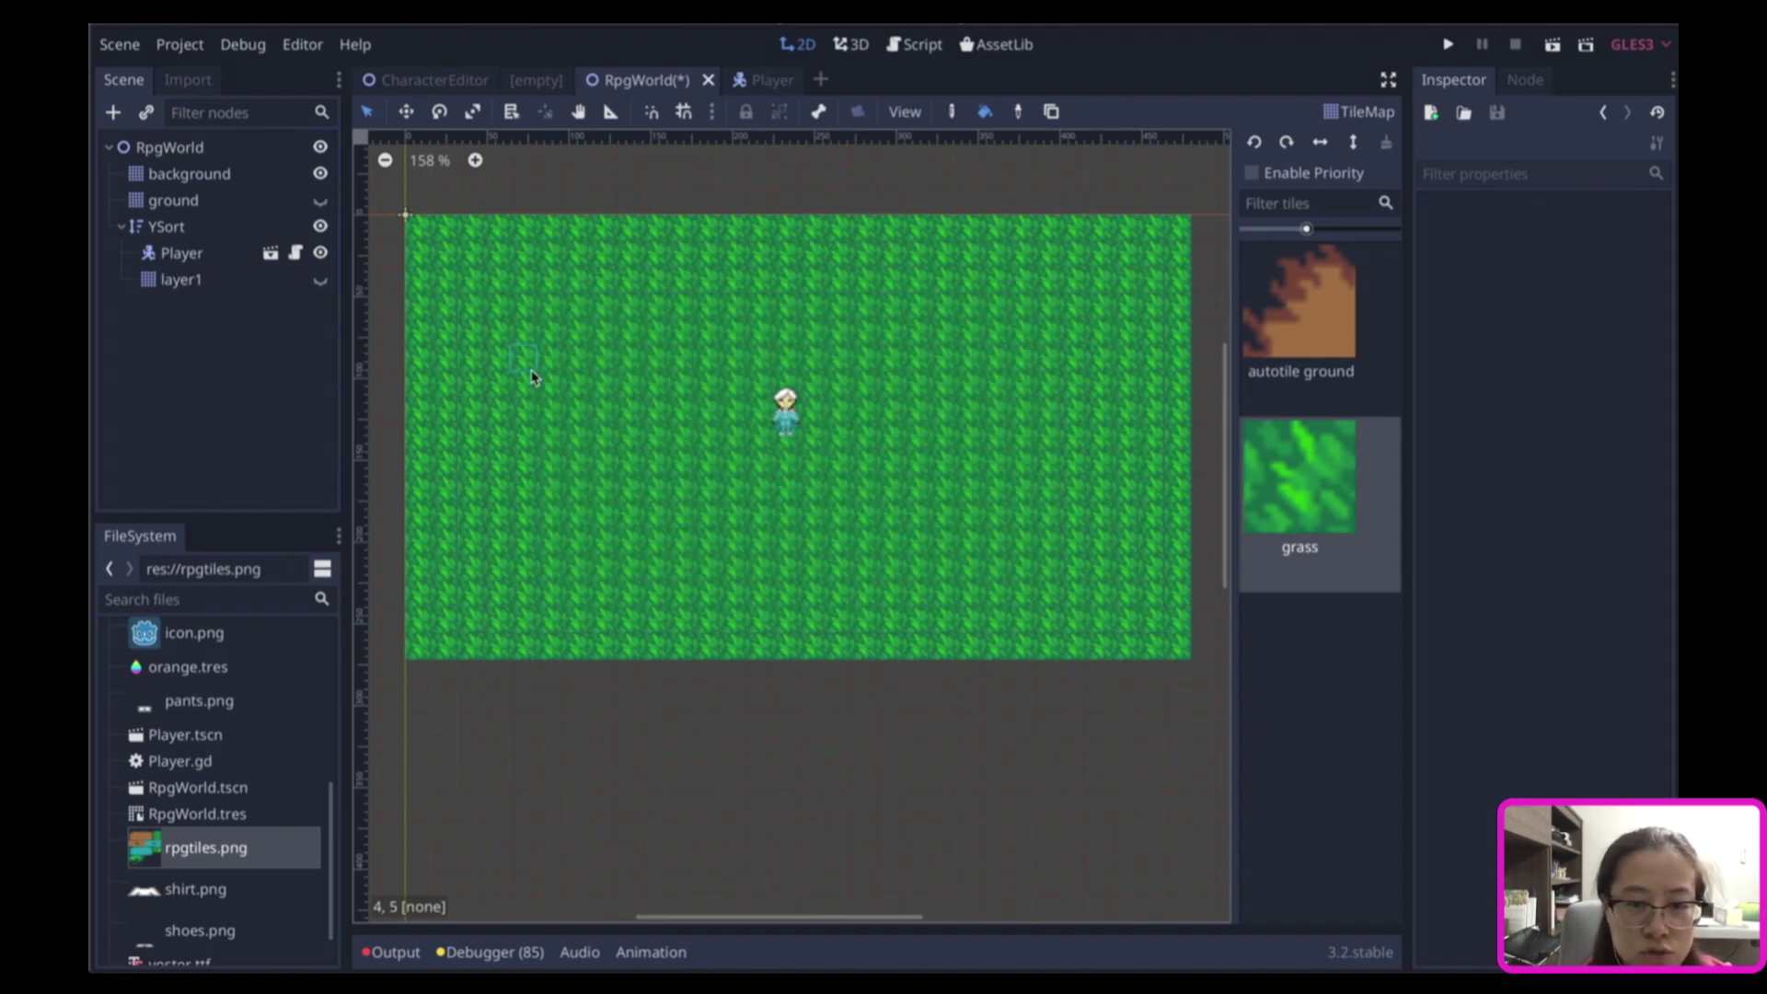
{"action": "left_click", "coordinate": [276, 202]}
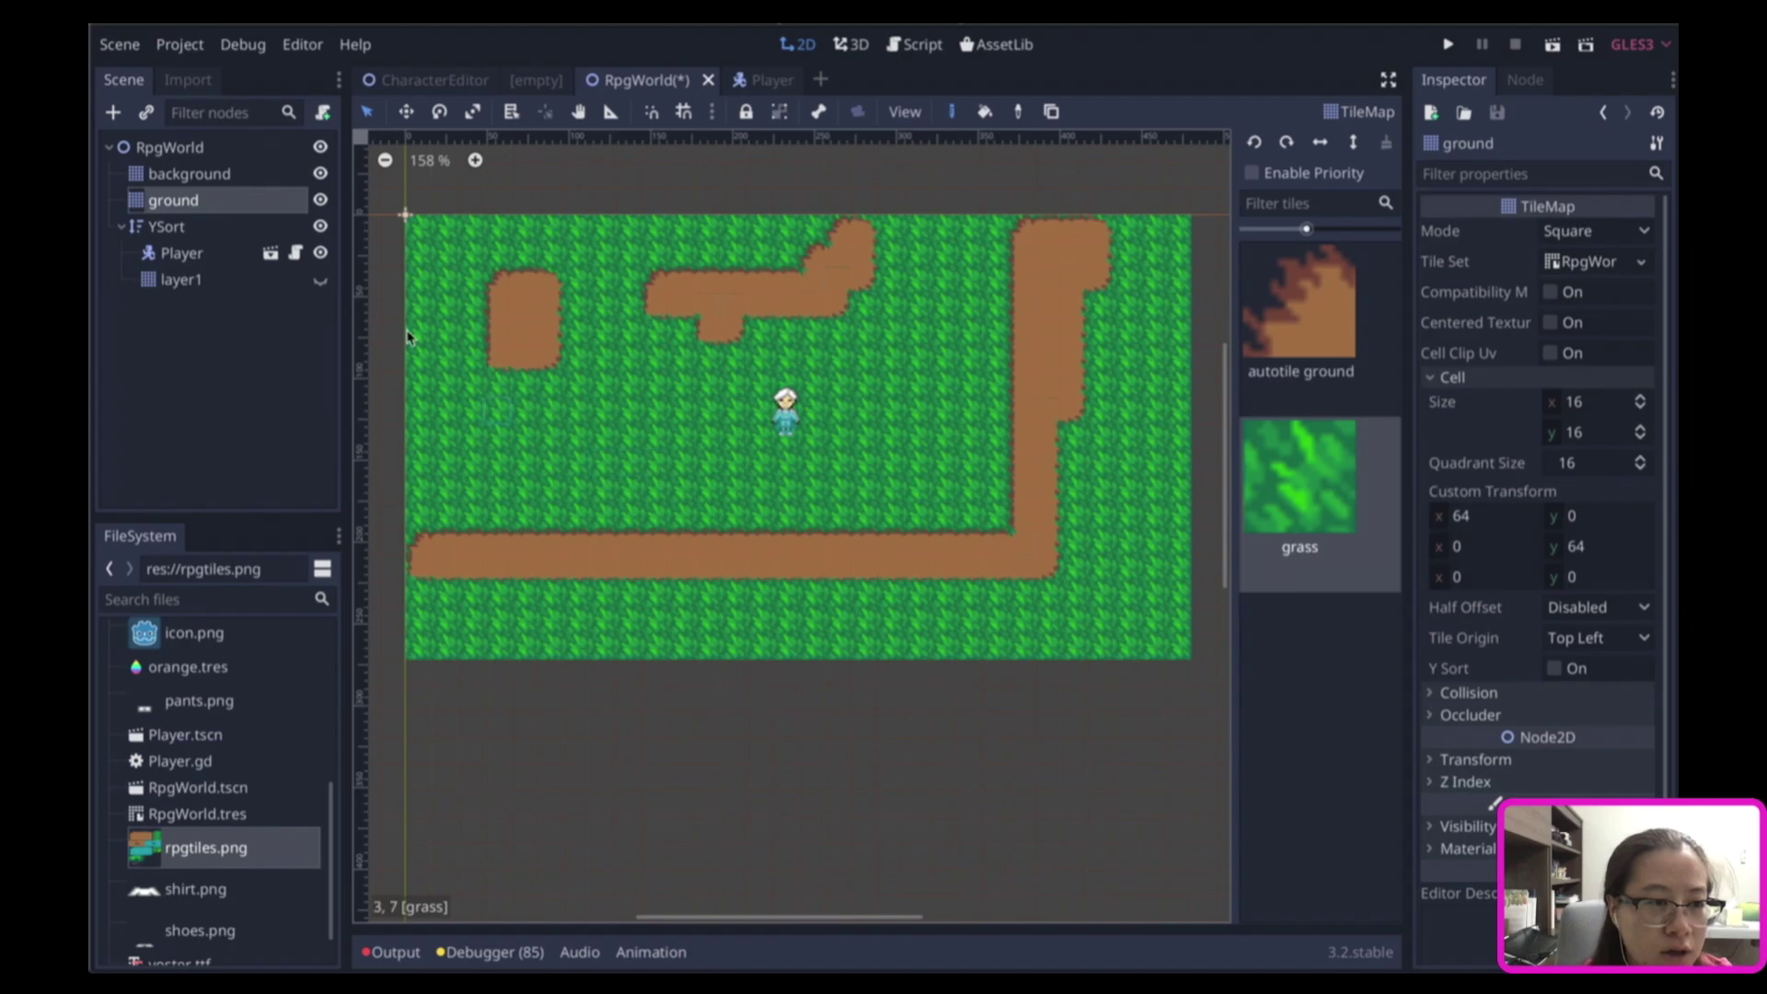
Paint autotile ground to join the upper dirt path to the left patch and add a bottom-right corner, then open the tileset.
{"action": "left_click", "coordinate": [655, 287], "text": "ctrl"}
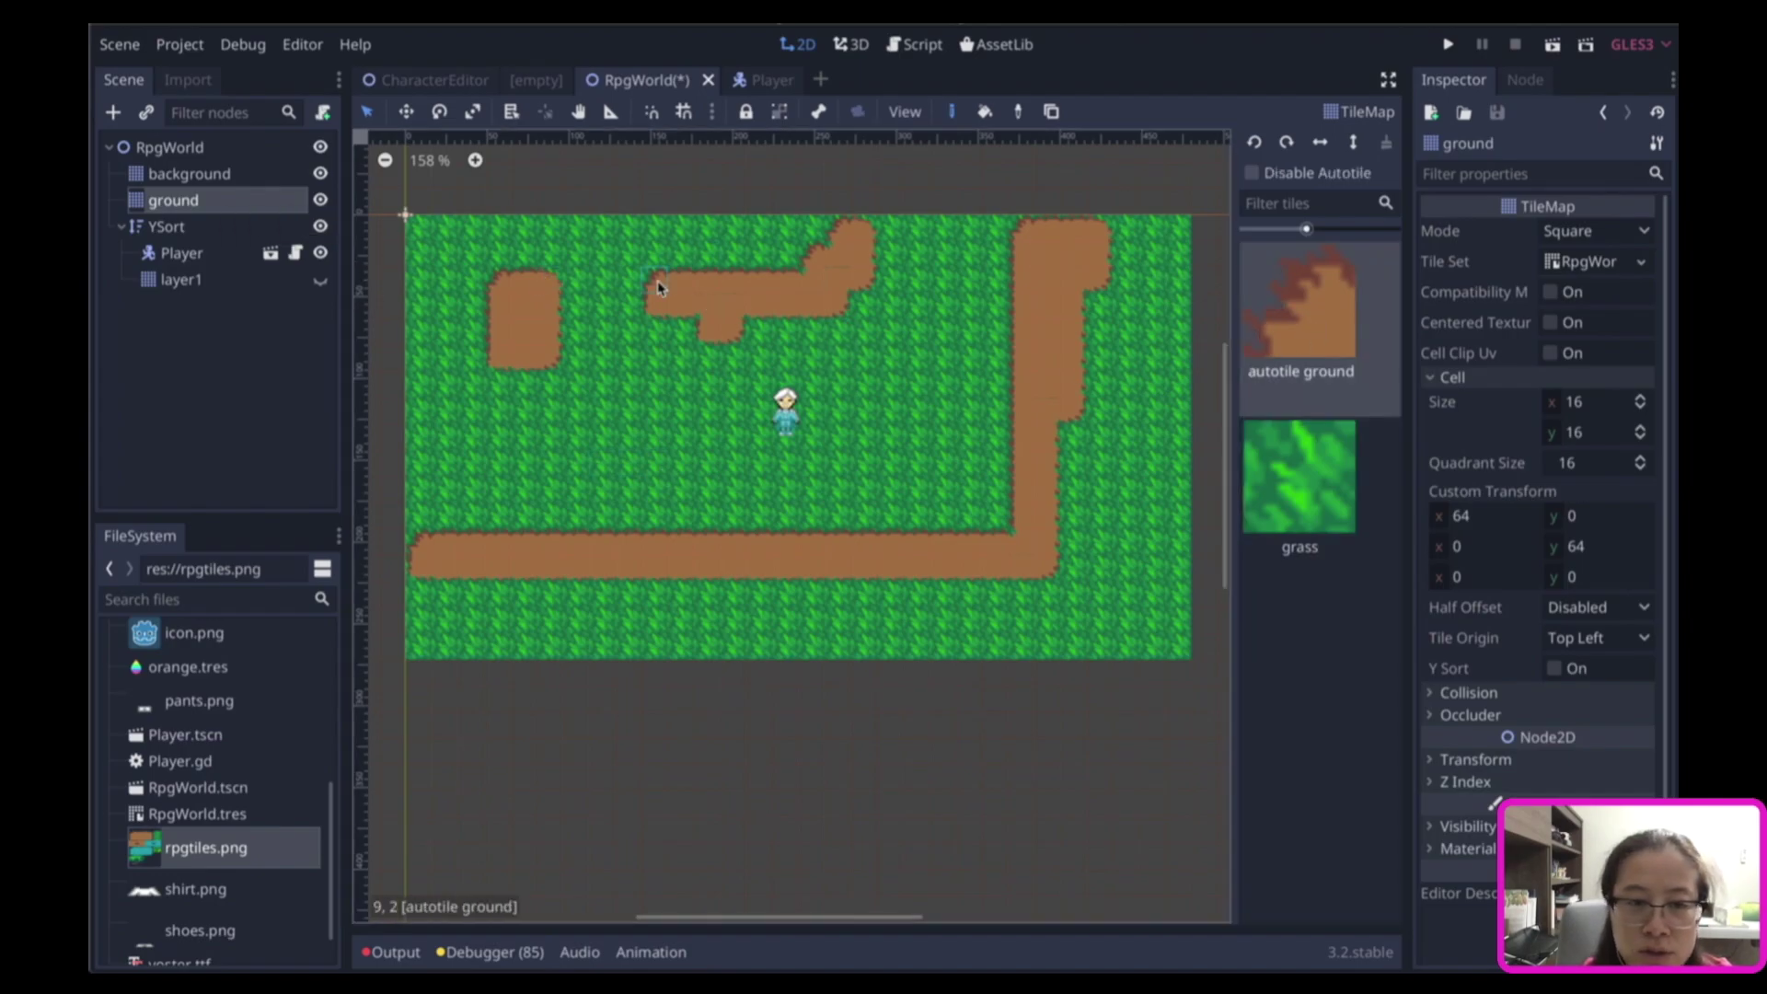
{"action": "left_click_drag", "start_coordinate": [575, 290], "coordinate": [415, 357]}
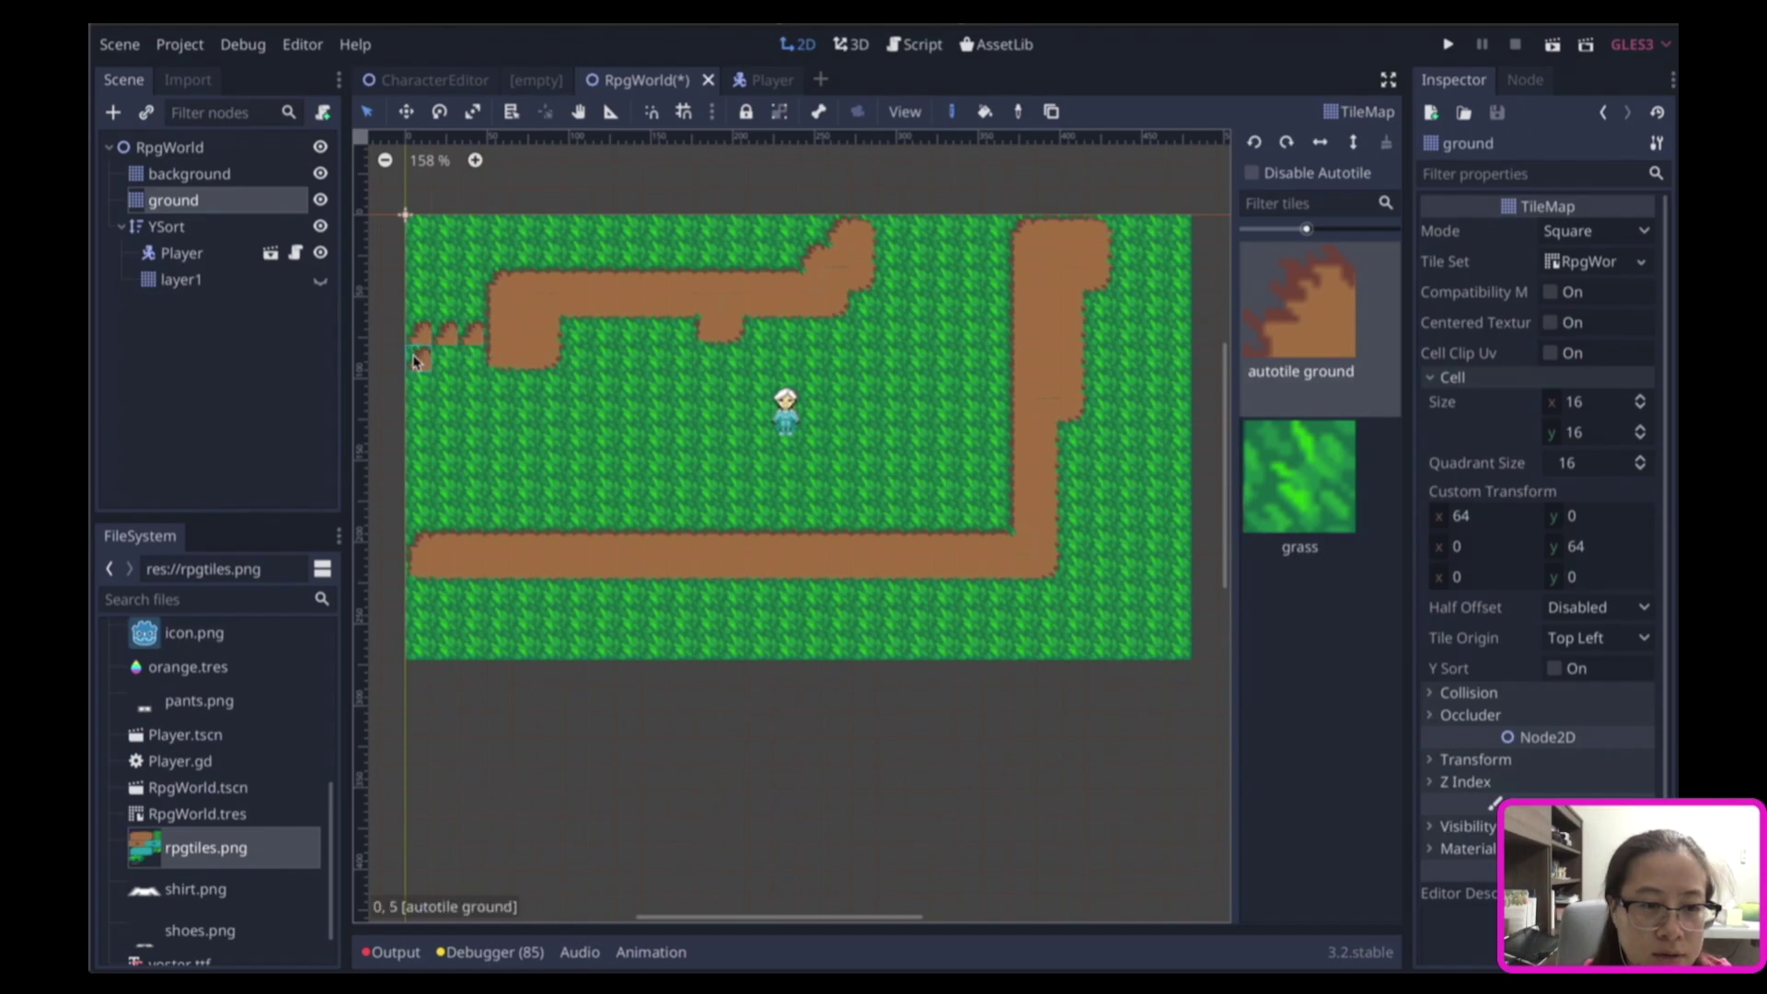
{"action": "left_click", "coordinate": [679, 323]}
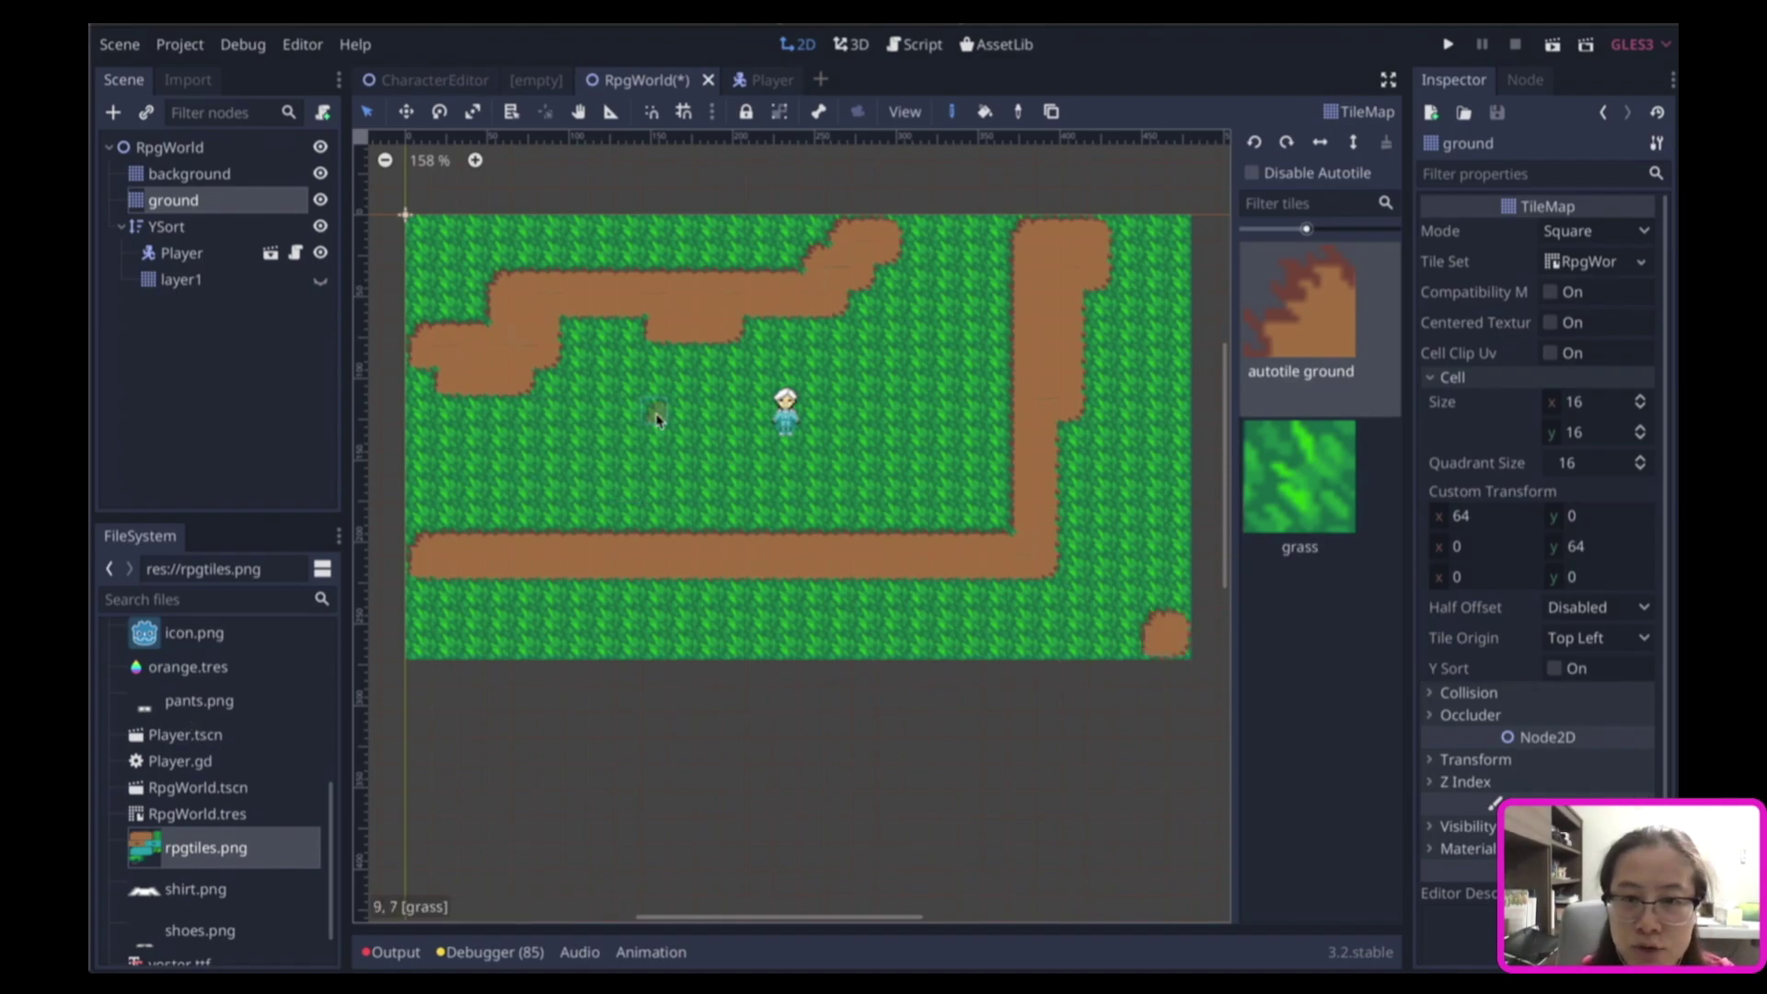
{"action": "left_click", "coordinate": [1579, 267]}
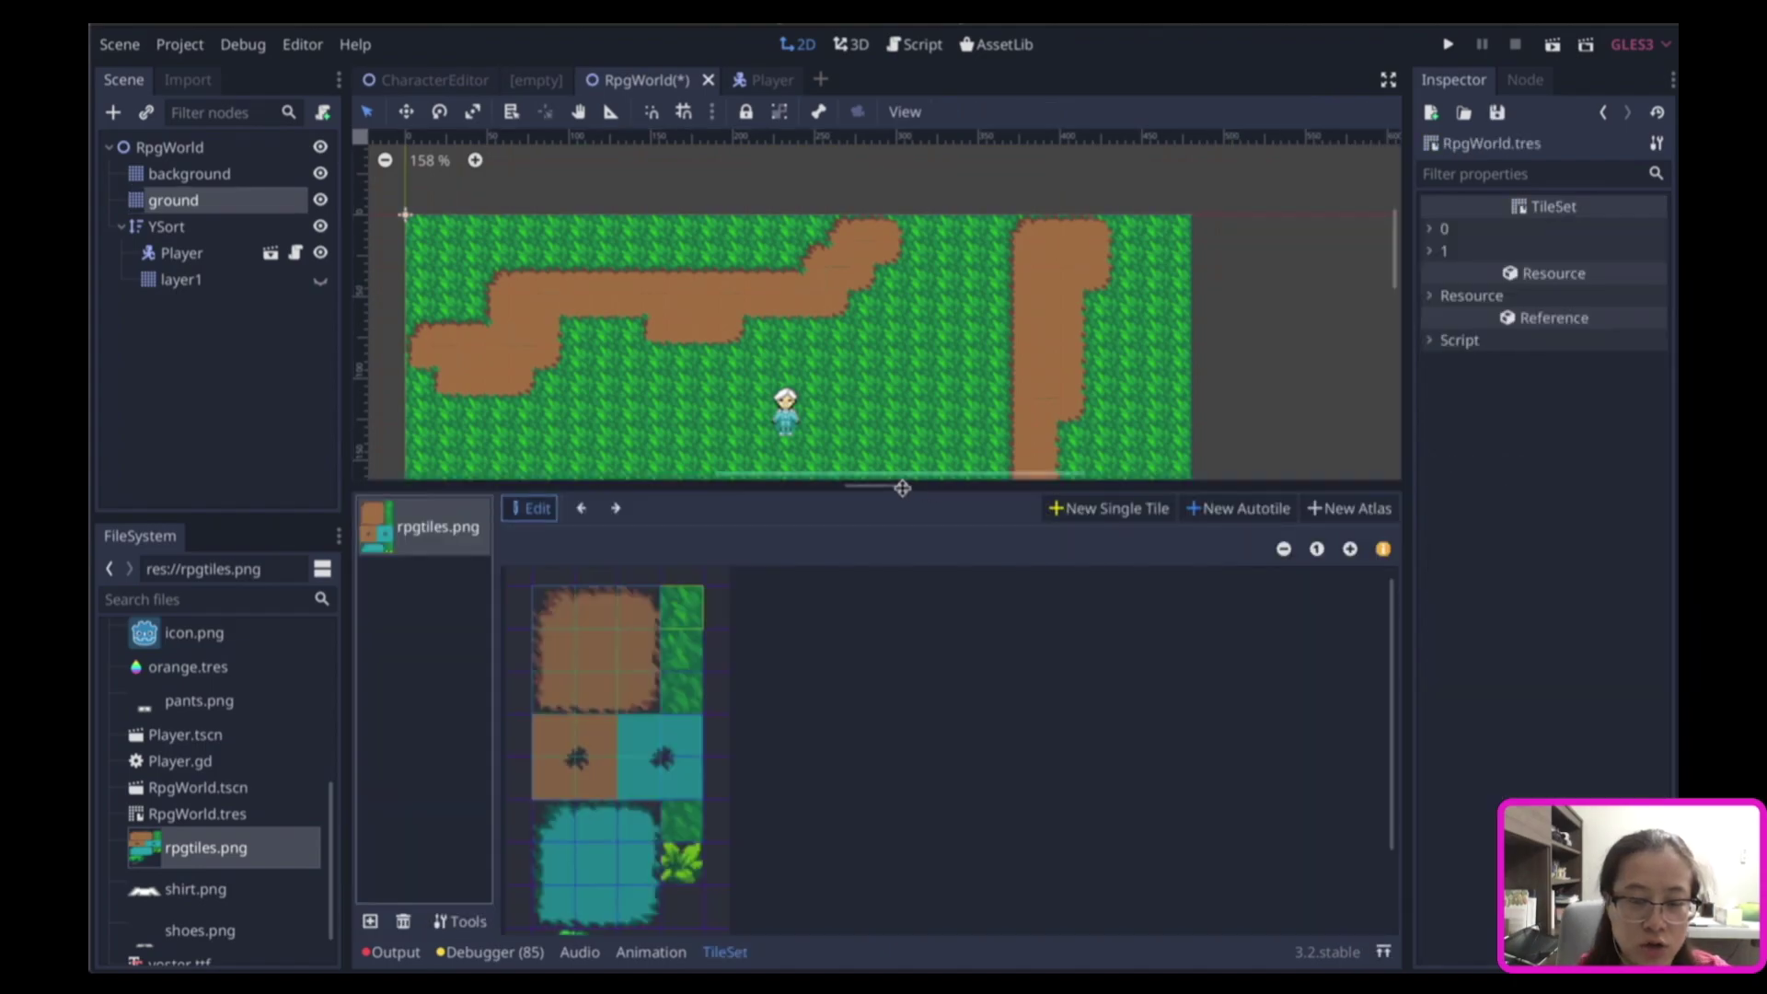
Create a new autotile over the teal water tiles and paint its bitmask across the water subtiles.
{"action": "left_click_drag", "start_coordinate": [902, 488], "coordinate": [456, 165]}
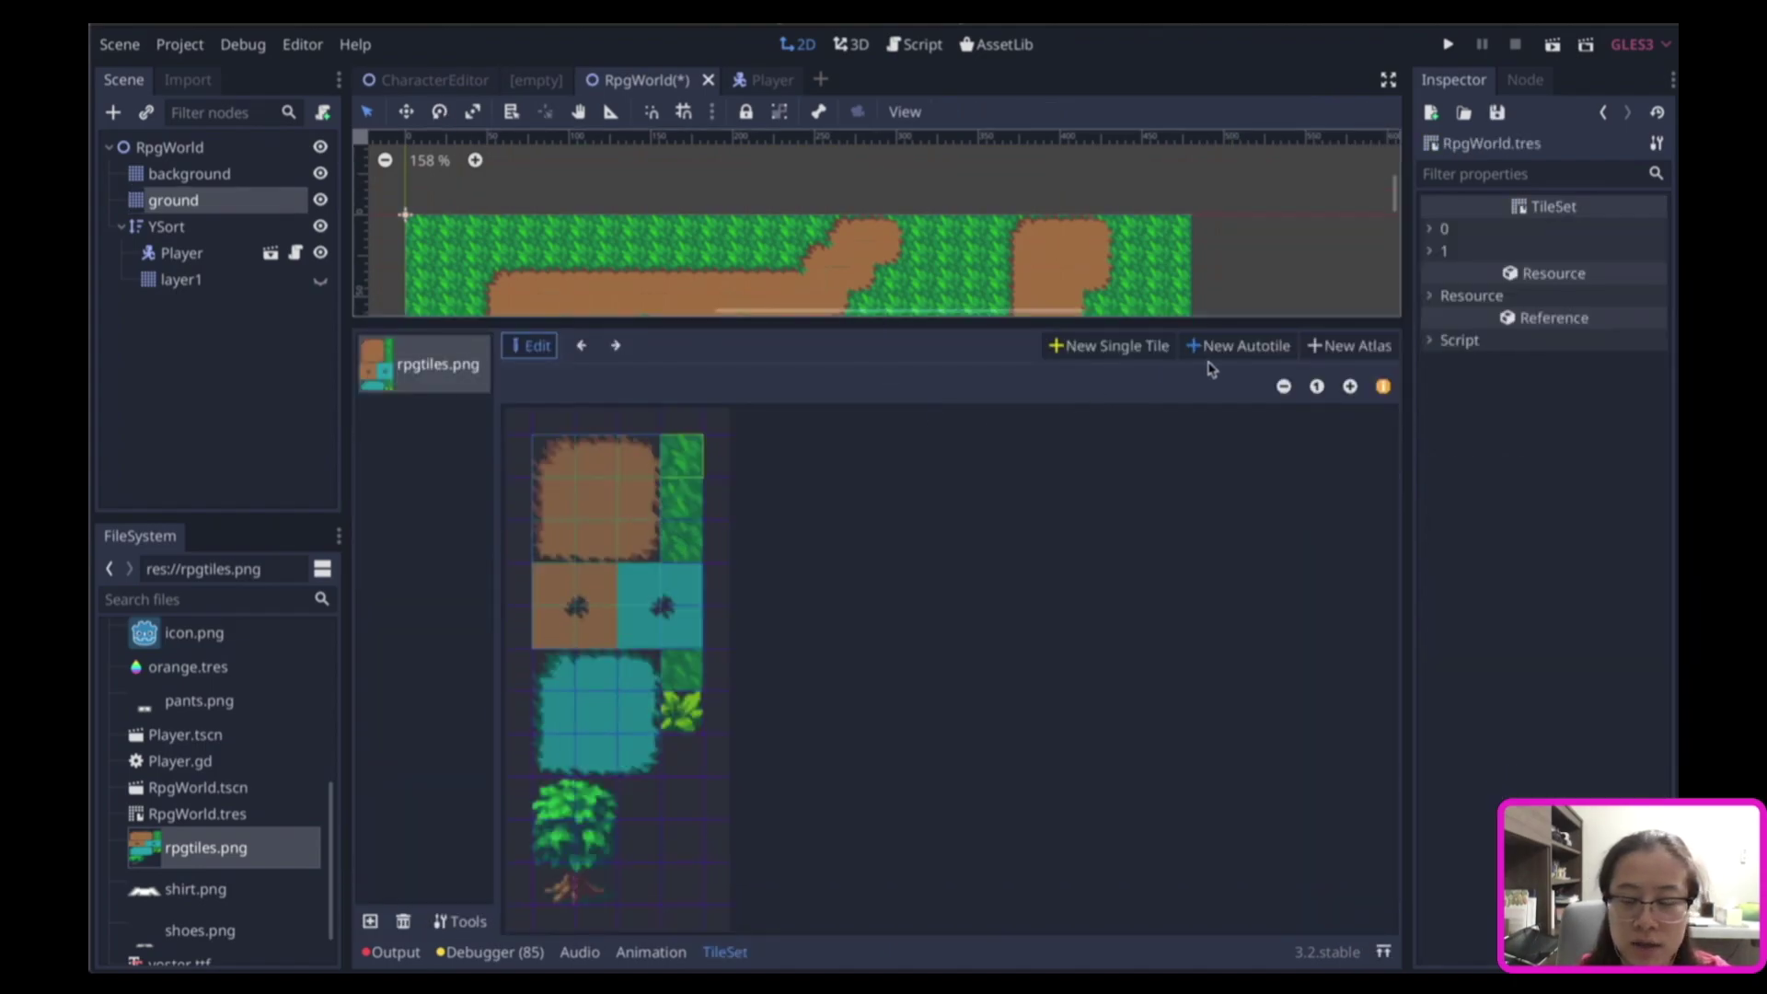
{"action": "left_click", "coordinate": [1239, 348]}
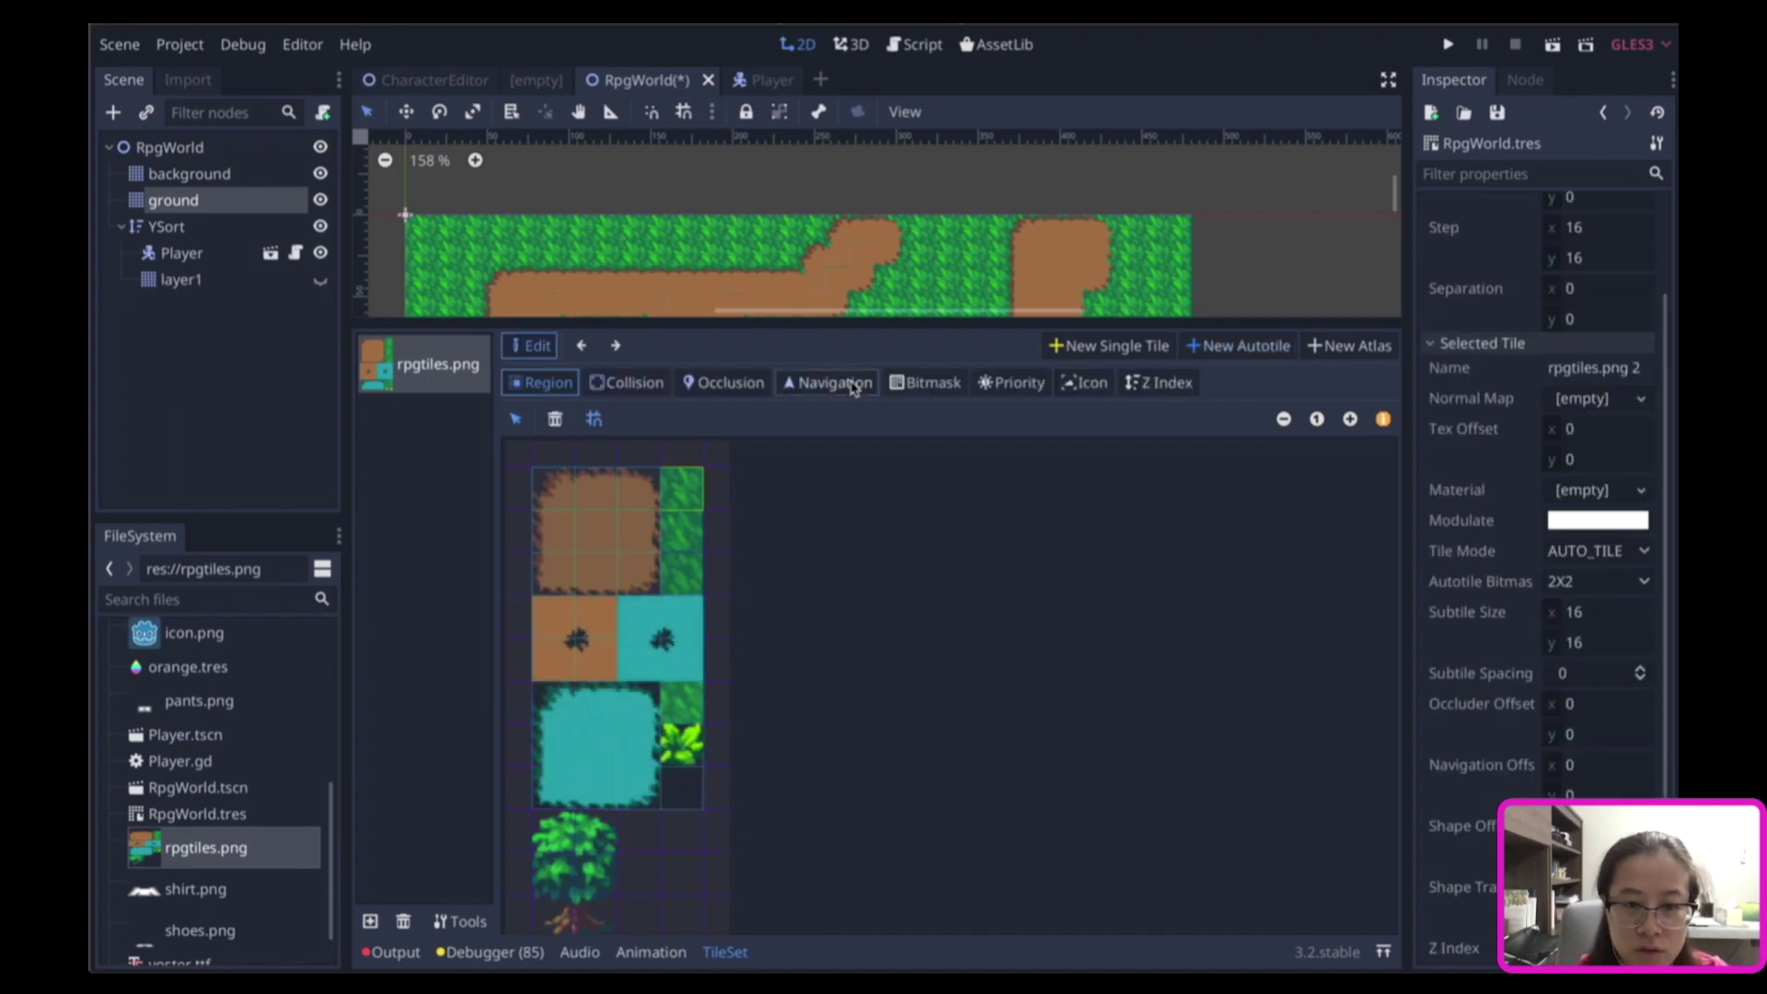
{"action": "left_click", "coordinate": [922, 384]}
{"action": "left_click_drag", "start_coordinate": [626, 631], "coordinate": [658, 607]}
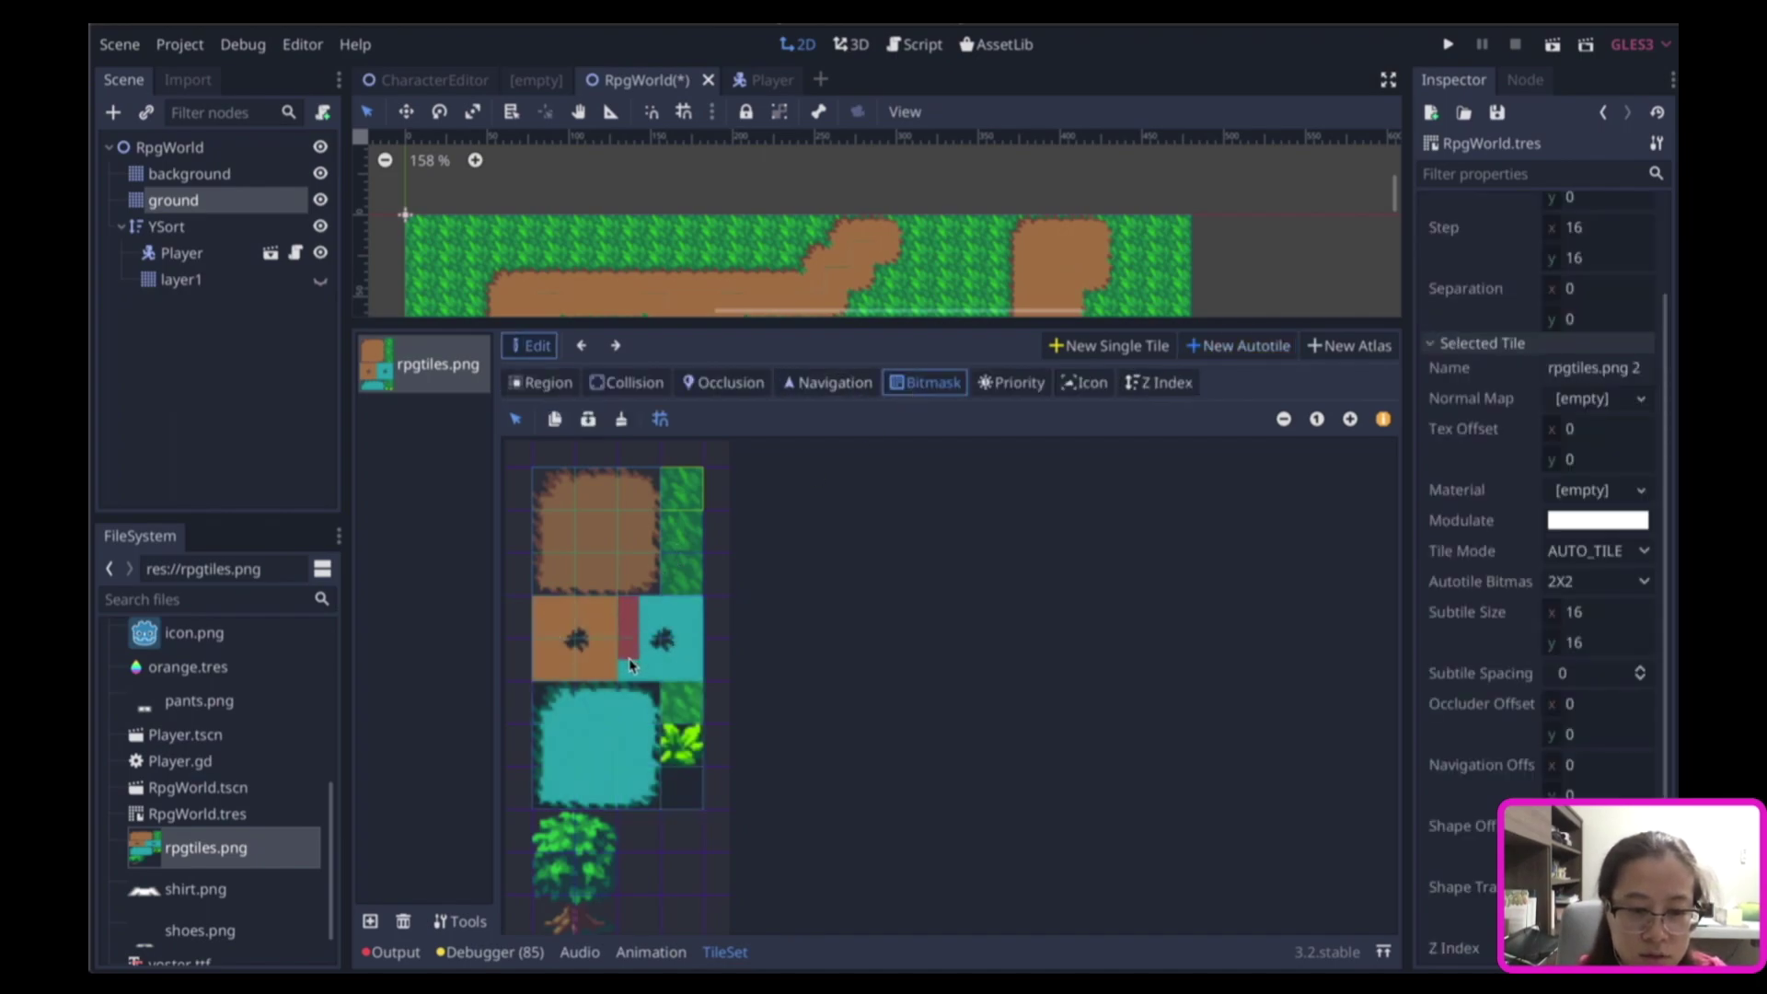
{"action": "mouse_move", "coordinate": [565, 704]}
{"action": "left_mouse_down"}
{"action": "mouse_move", "coordinate": [565, 776]}
{"action": "mouse_move", "coordinate": [609, 759]}
{"action": "left_mouse_up"}
Name the autotile autowater, make the full water subtile its icon, and pick it in the ground palette.
{"action": "left_click", "coordinate": [1622, 369]}
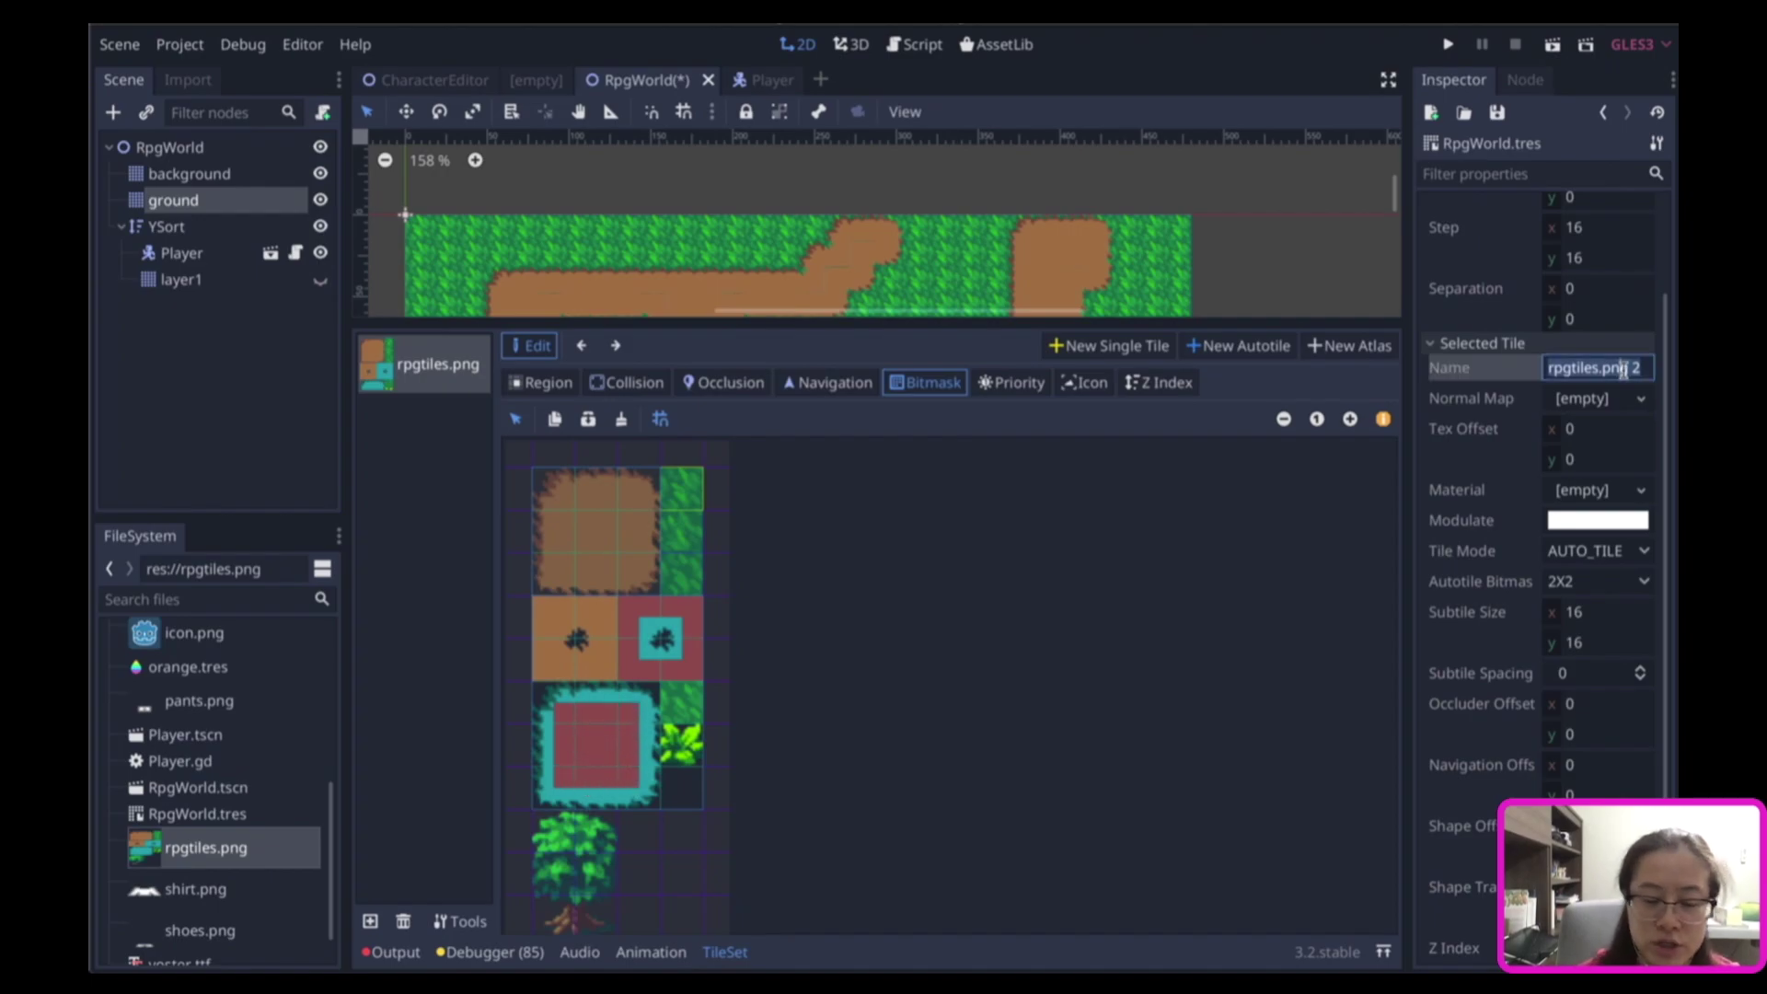
{"action": "type", "text": "autowater"}
{"action": "key", "text": "Return"}
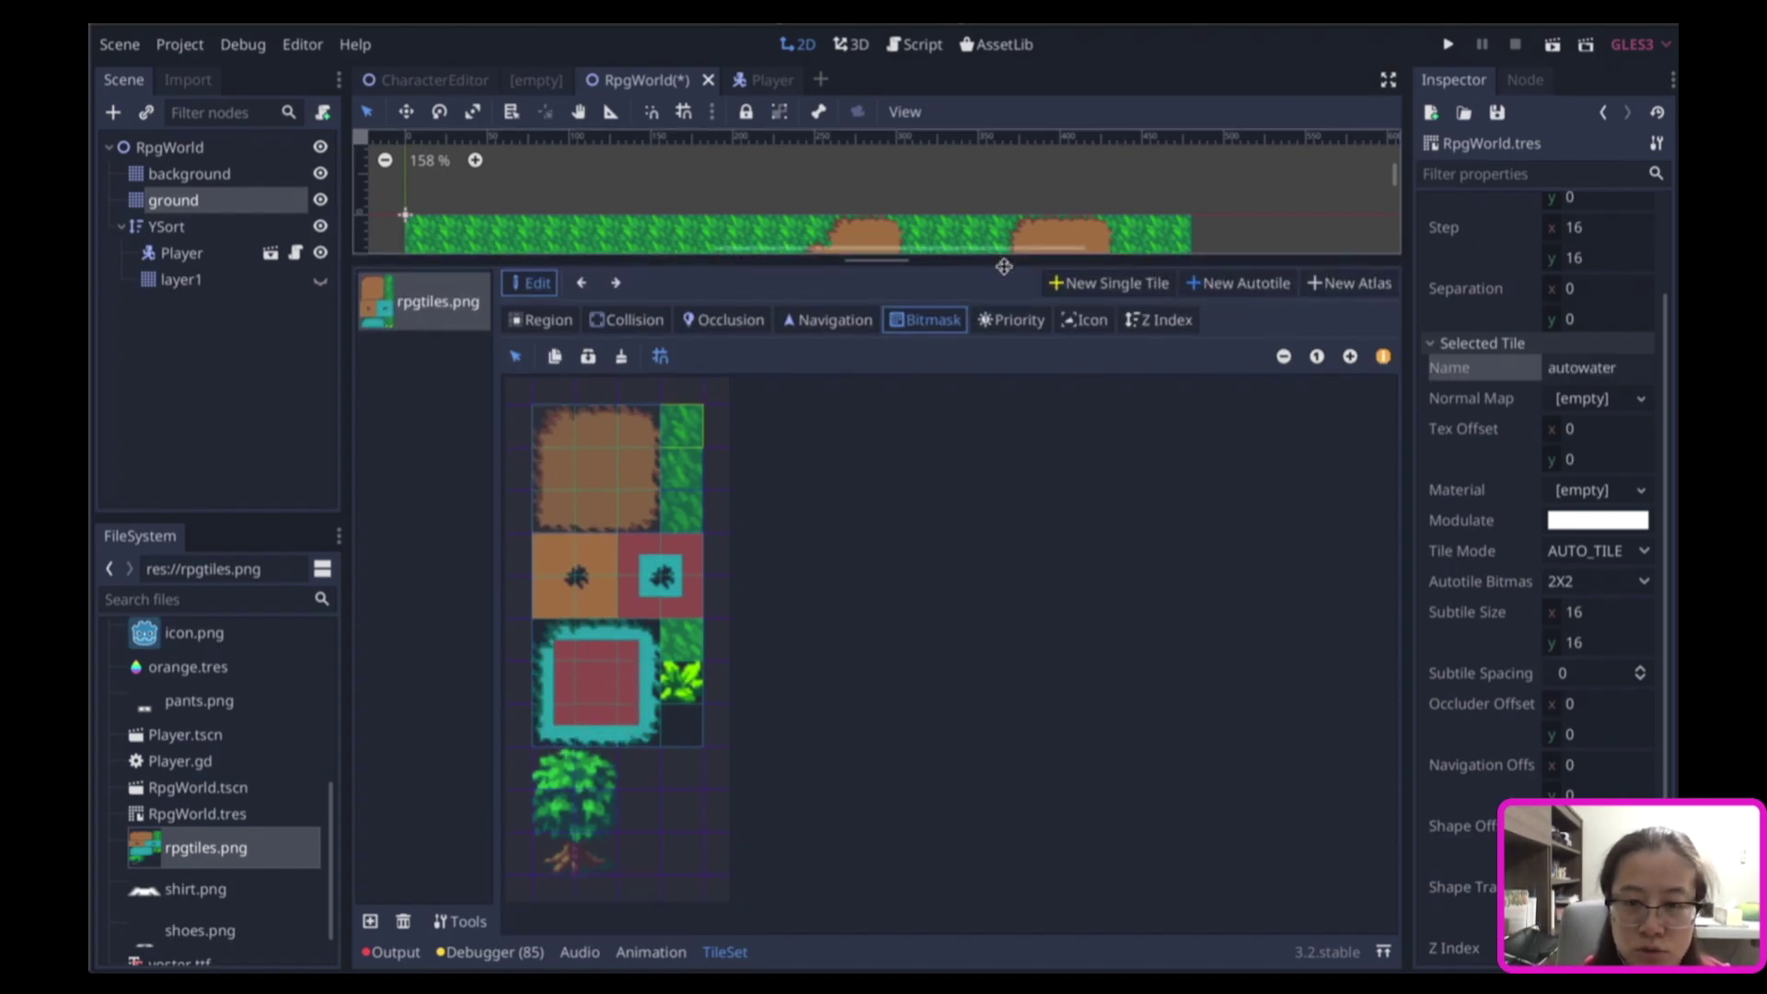
{"action": "left_click", "coordinate": [1086, 321]}
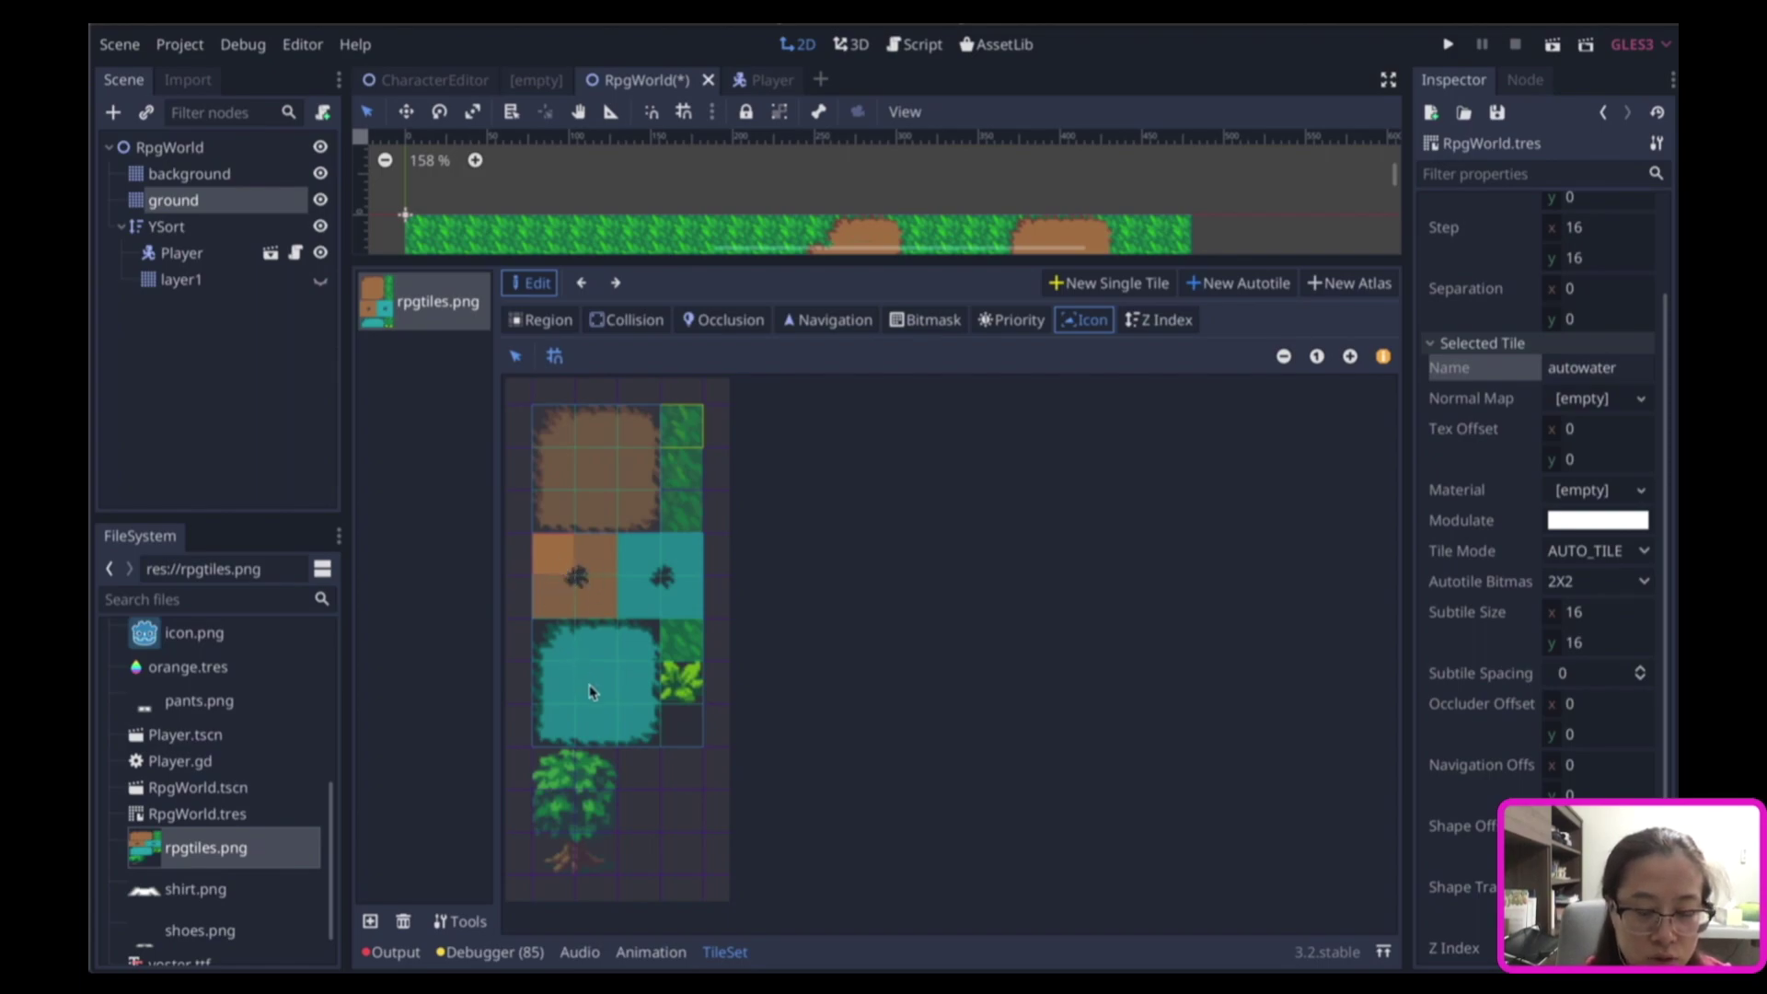
{"action": "left_click", "coordinate": [609, 696]}
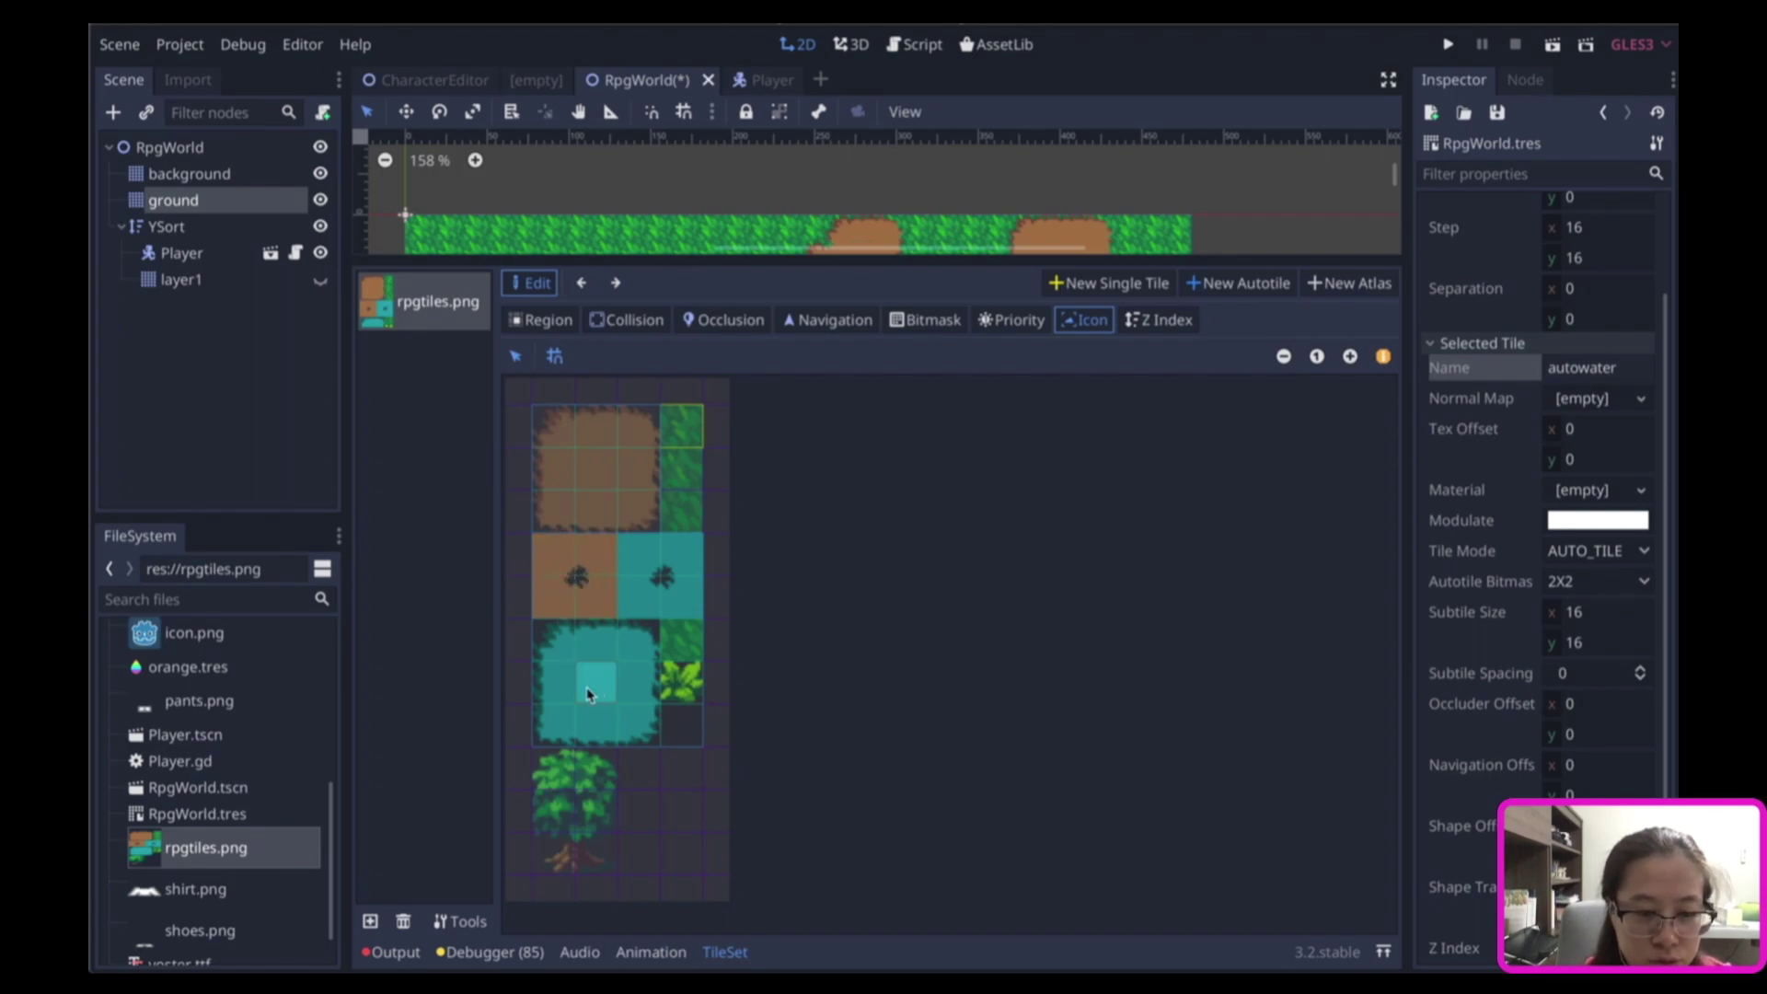
{"action": "left_click", "coordinate": [874, 243]}
{"action": "left_click", "coordinate": [1294, 506]}
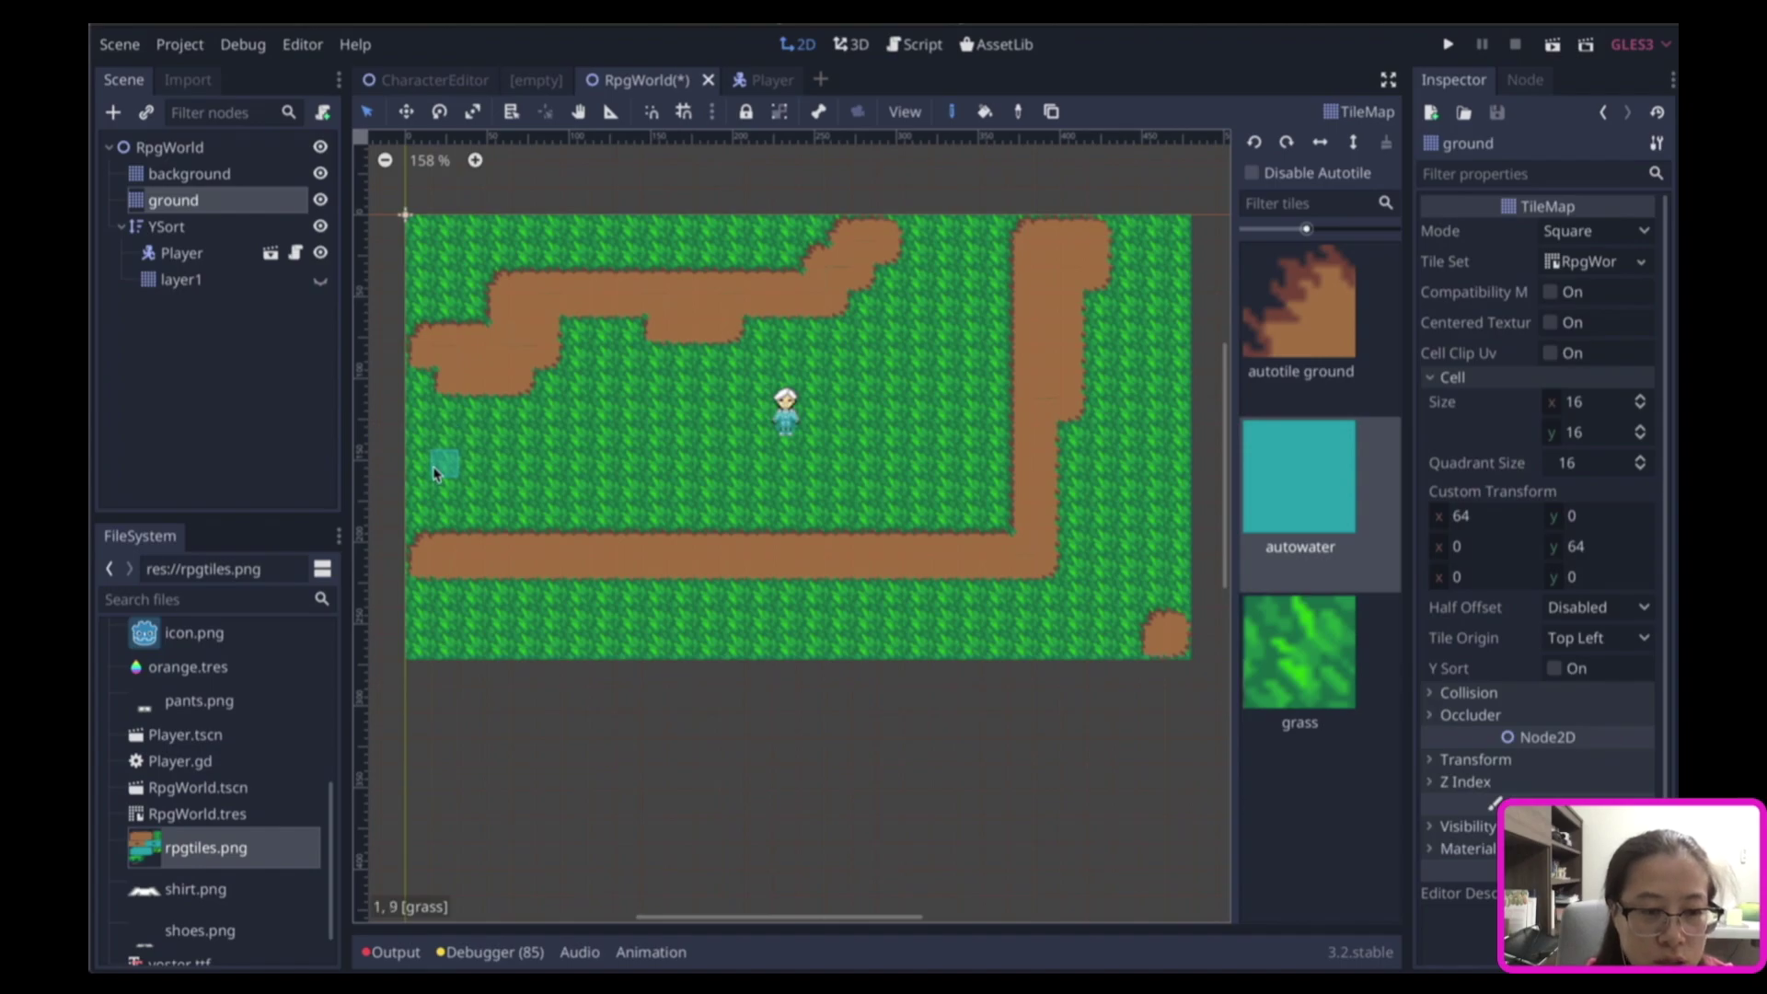
Paint autowater ponds left of the player, a strip to the right, and water along the bottom.
{"action": "mouse_move", "coordinate": [576, 461]}
{"action": "left_mouse_down"}
{"action": "mouse_move", "coordinate": [629, 473]}
{"action": "mouse_move", "coordinate": [575, 489]}
{"action": "mouse_move", "coordinate": [707, 451]}
{"action": "left_mouse_up"}
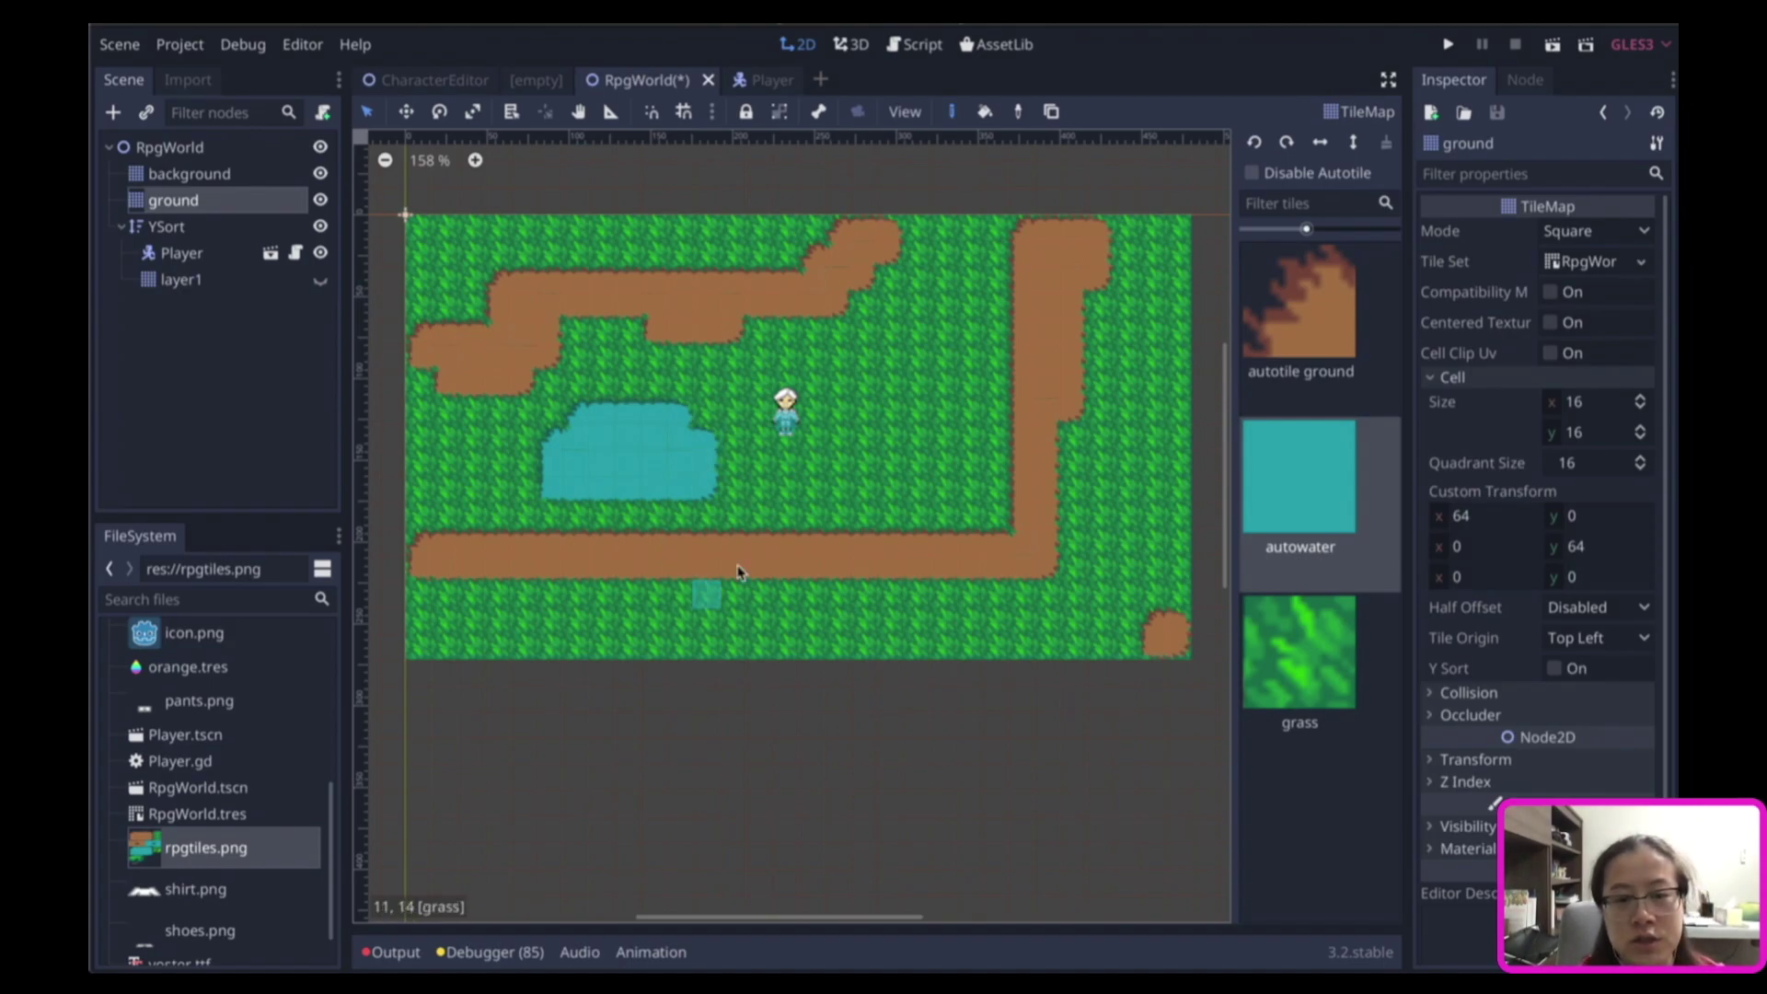
{"action": "mouse_move", "coordinate": [835, 356]}
{"action": "left_mouse_down"}
{"action": "mouse_move", "coordinate": [867, 455]}
{"action": "mouse_move", "coordinate": [869, 386]}
{"action": "left_mouse_up"}
{"action": "mouse_move", "coordinate": [677, 646]}
{"action": "left_mouse_down"}
{"action": "mouse_move", "coordinate": [839, 633]}
{"action": "mouse_move", "coordinate": [678, 619]}
{"action": "left_mouse_up"}
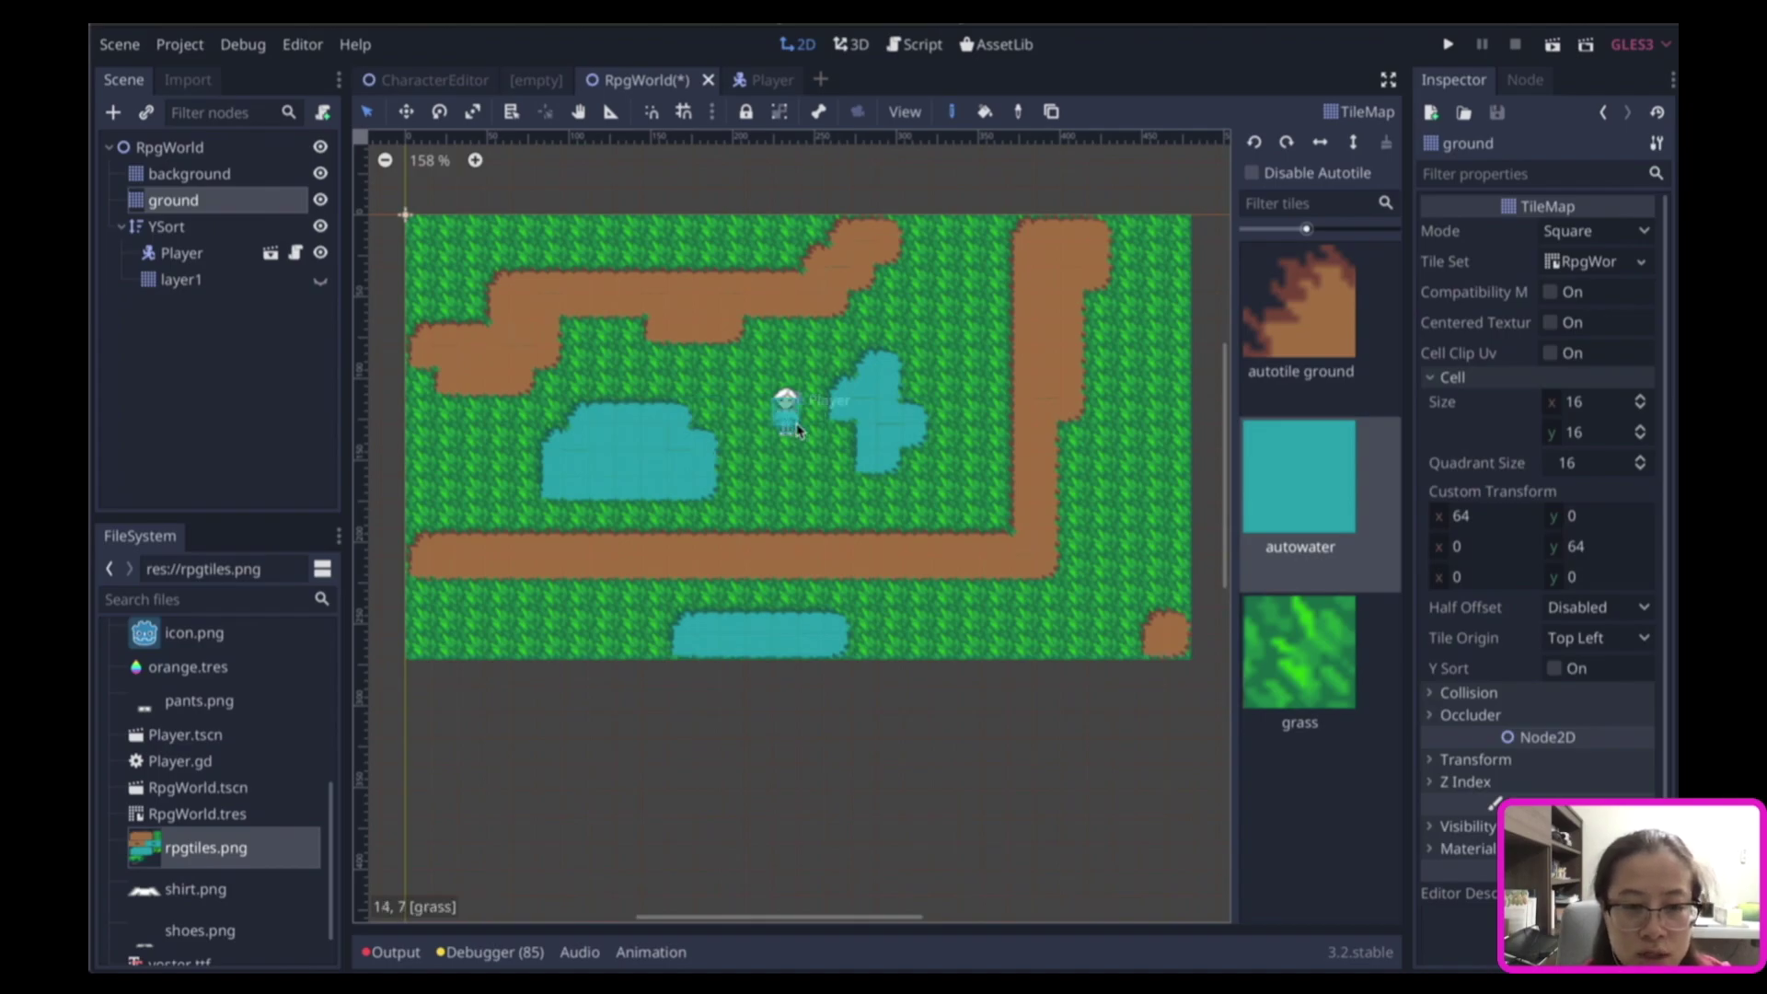
In the tileset's Collision mode, draw a rectangle collision on the top-right water subtile.
{"action": "left_click", "coordinate": [1576, 262]}
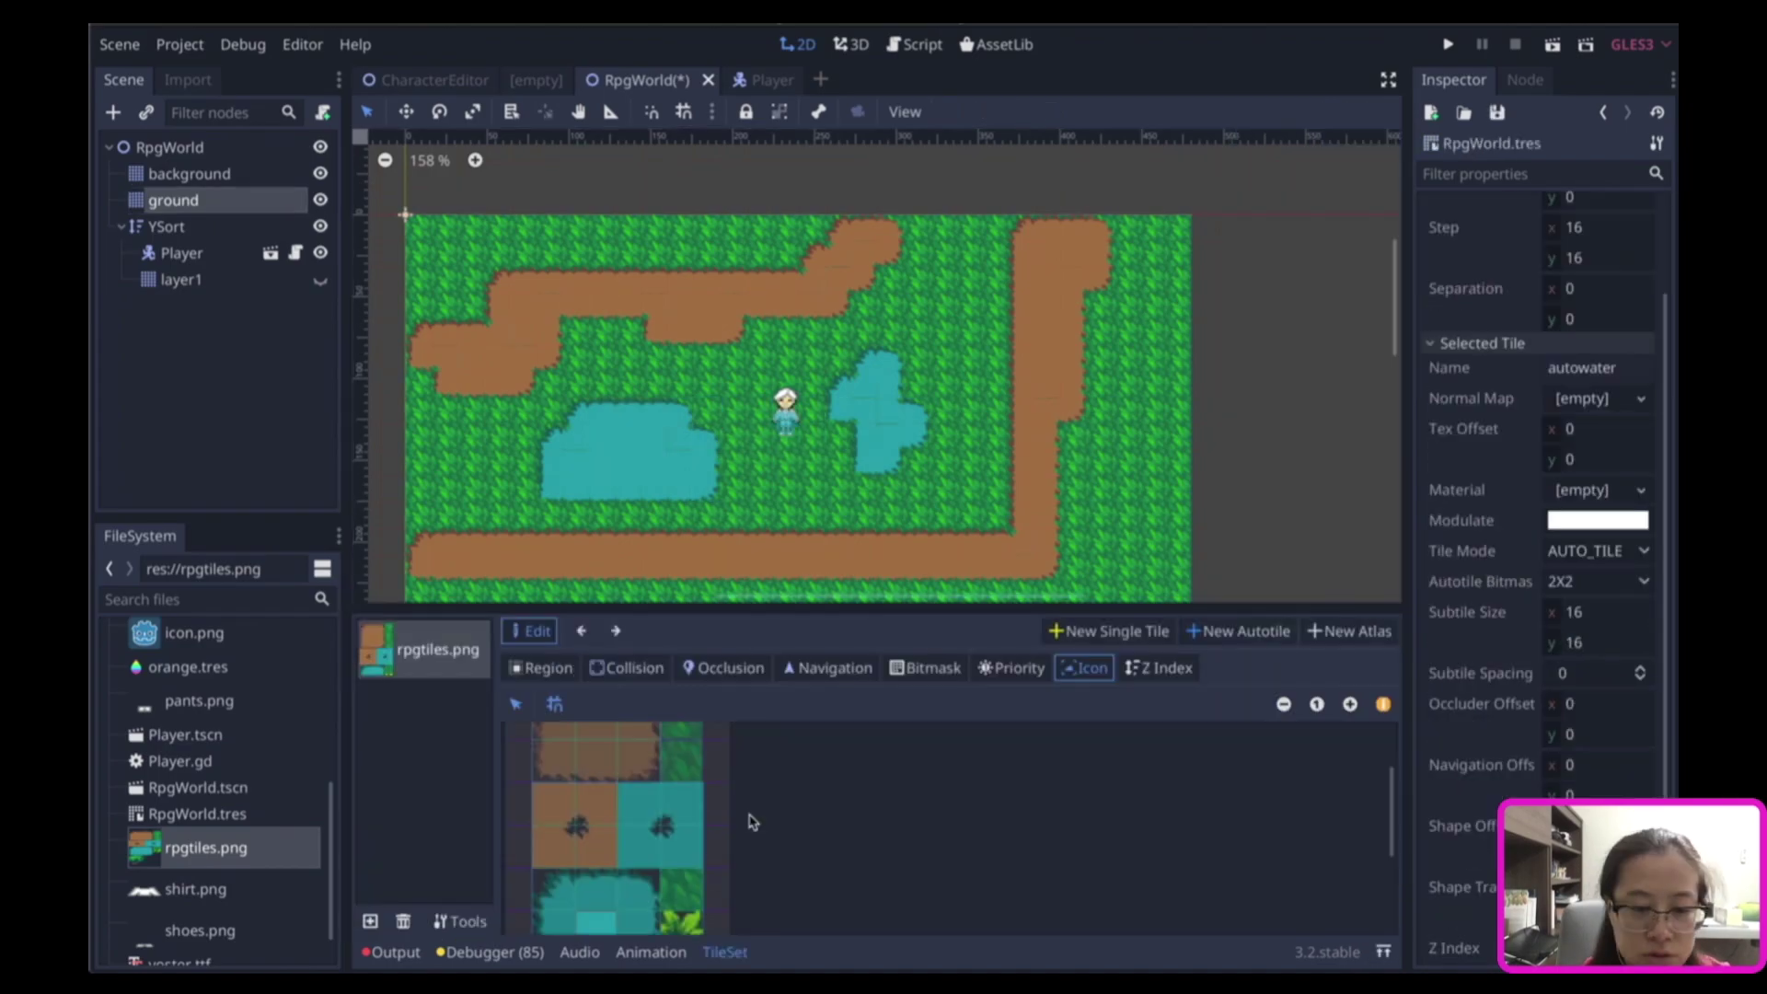
{"action": "scroll", "coordinate": [750, 821], "scroll_direction": "up", "scroll_amount": 3}
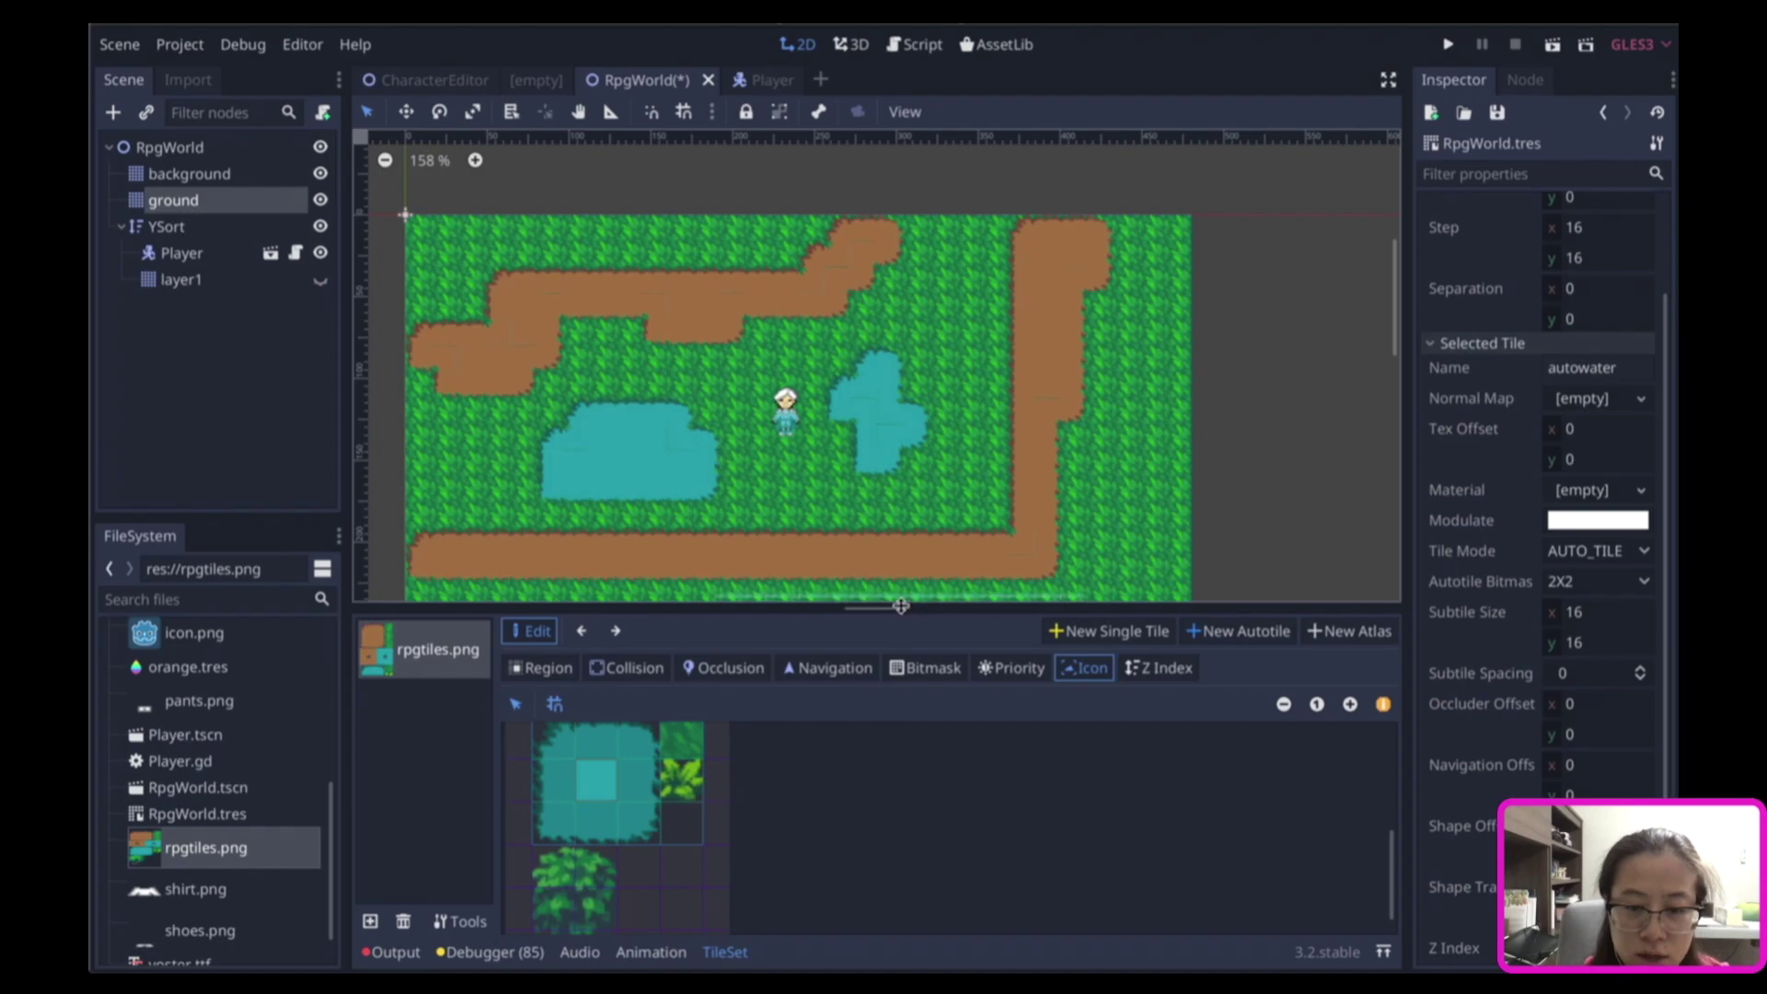
{"action": "left_click_drag", "start_coordinate": [897, 607], "coordinate": [923, 253]}
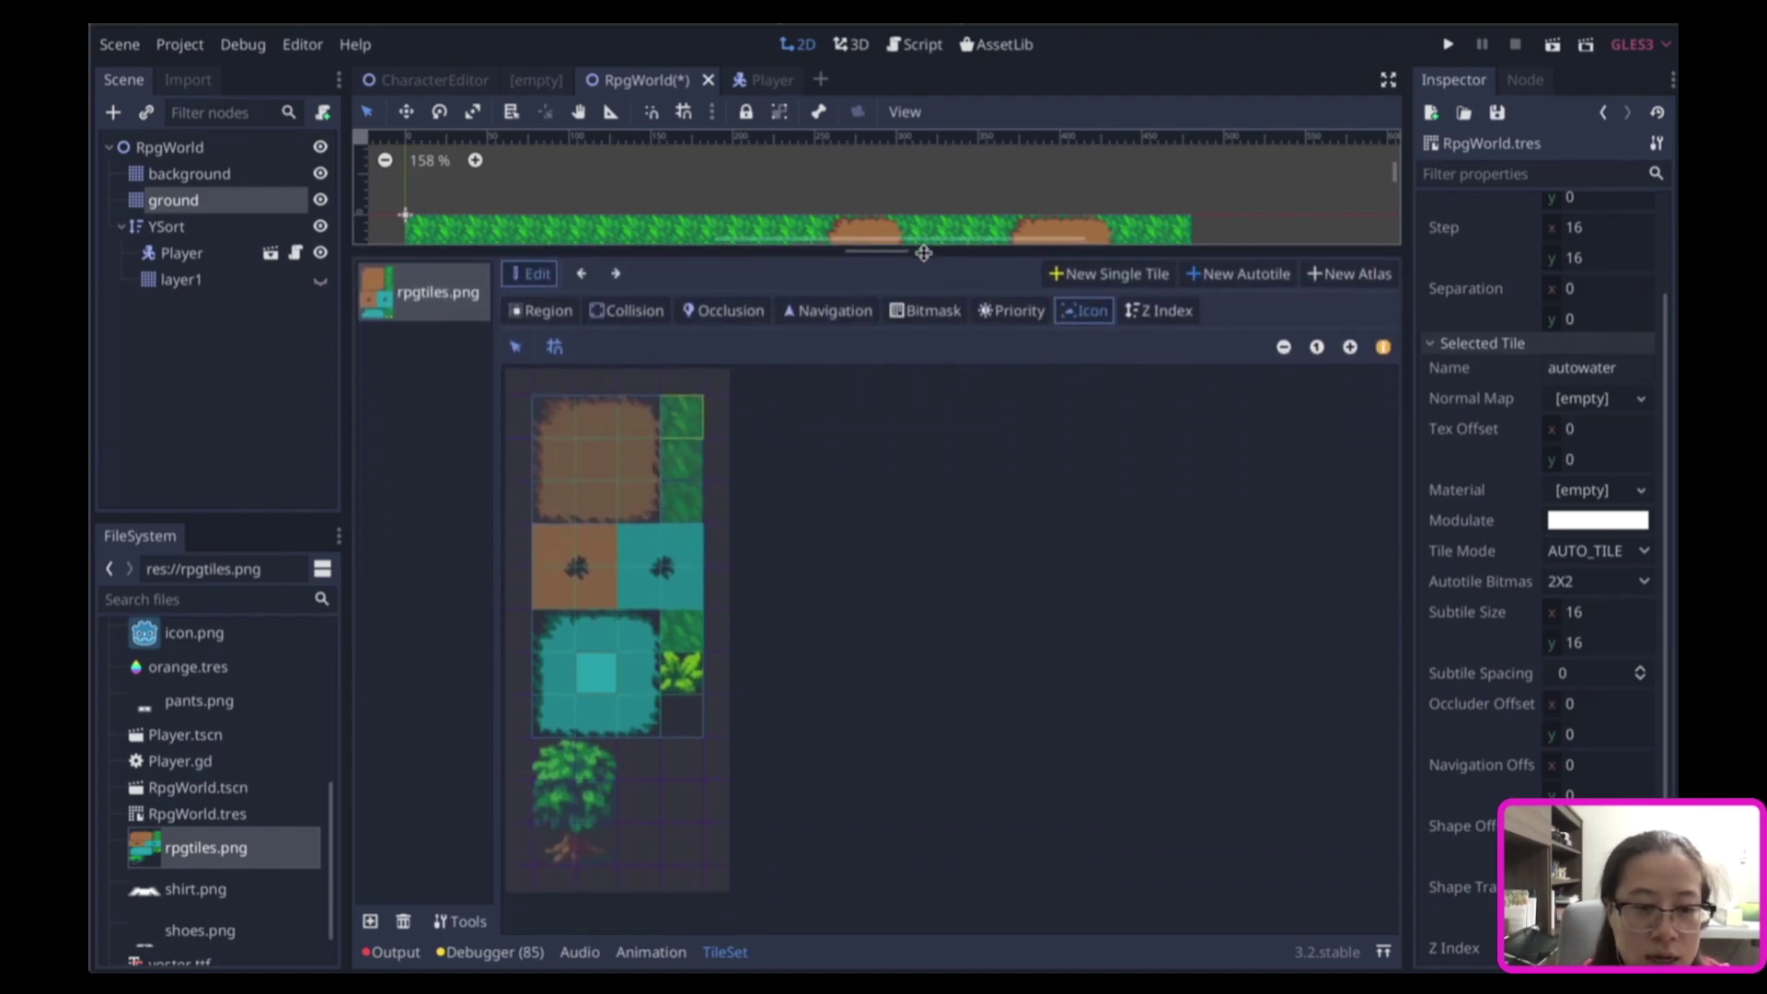
{"action": "left_click", "coordinate": [623, 312]}
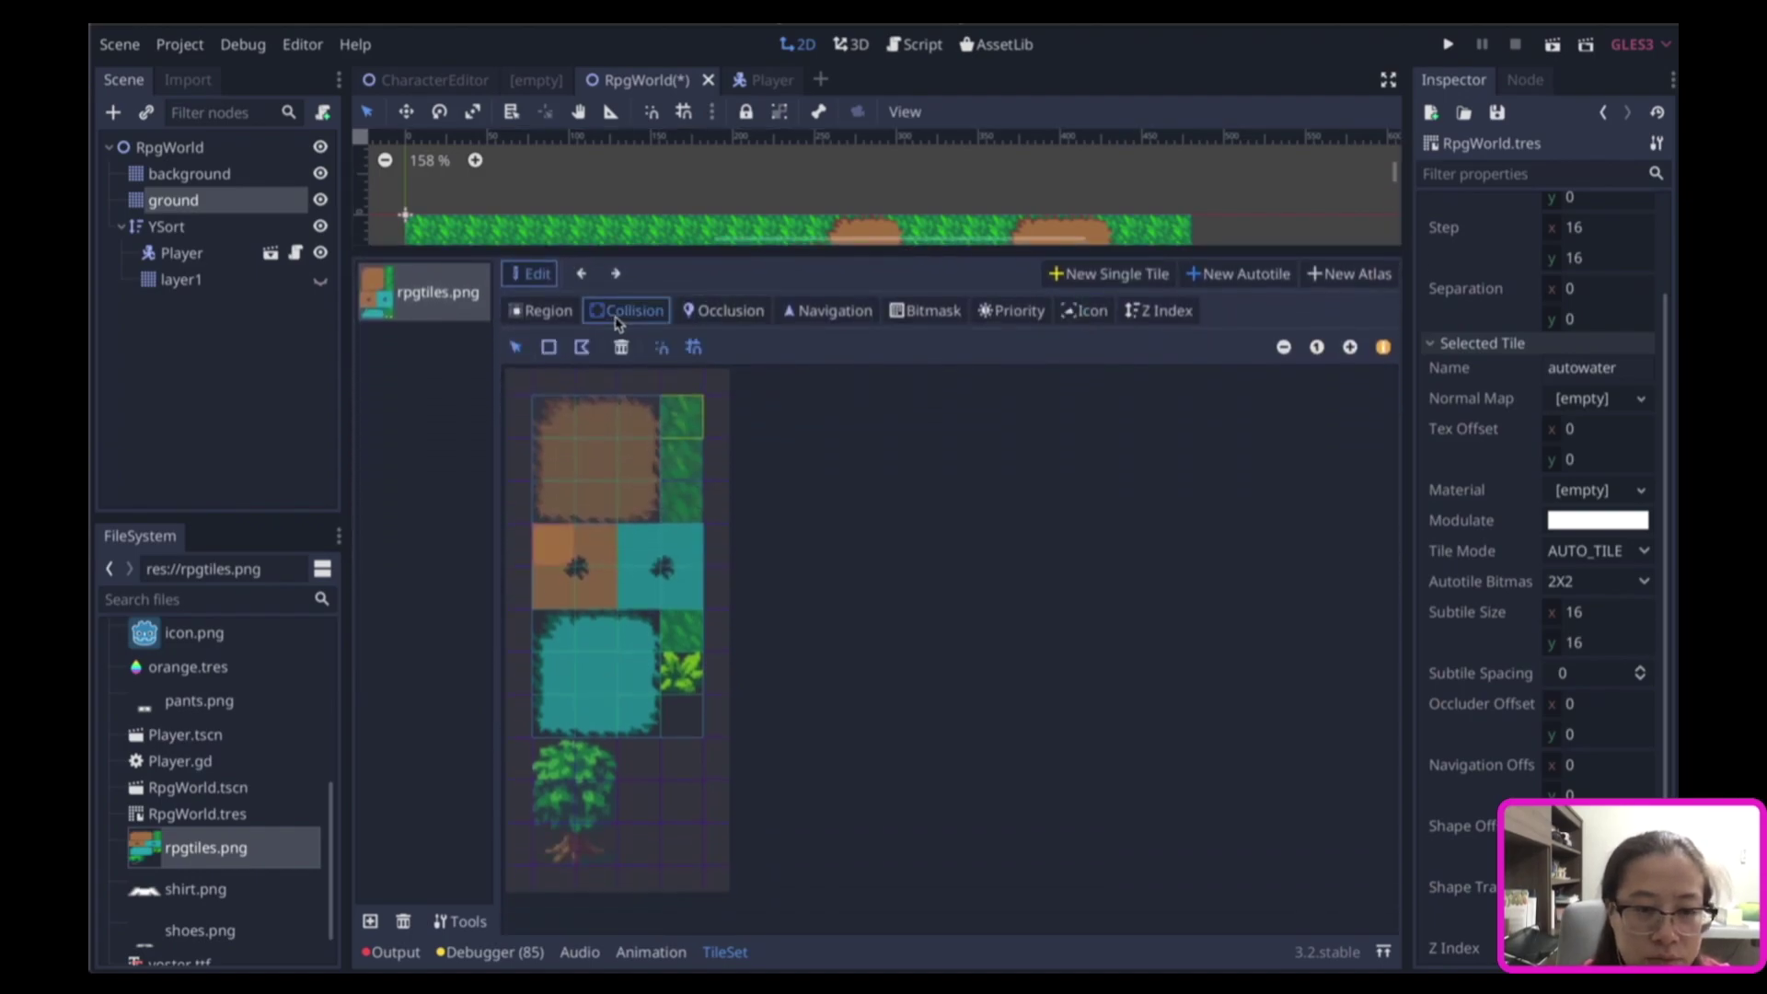
{"action": "left_click", "coordinate": [642, 556]}
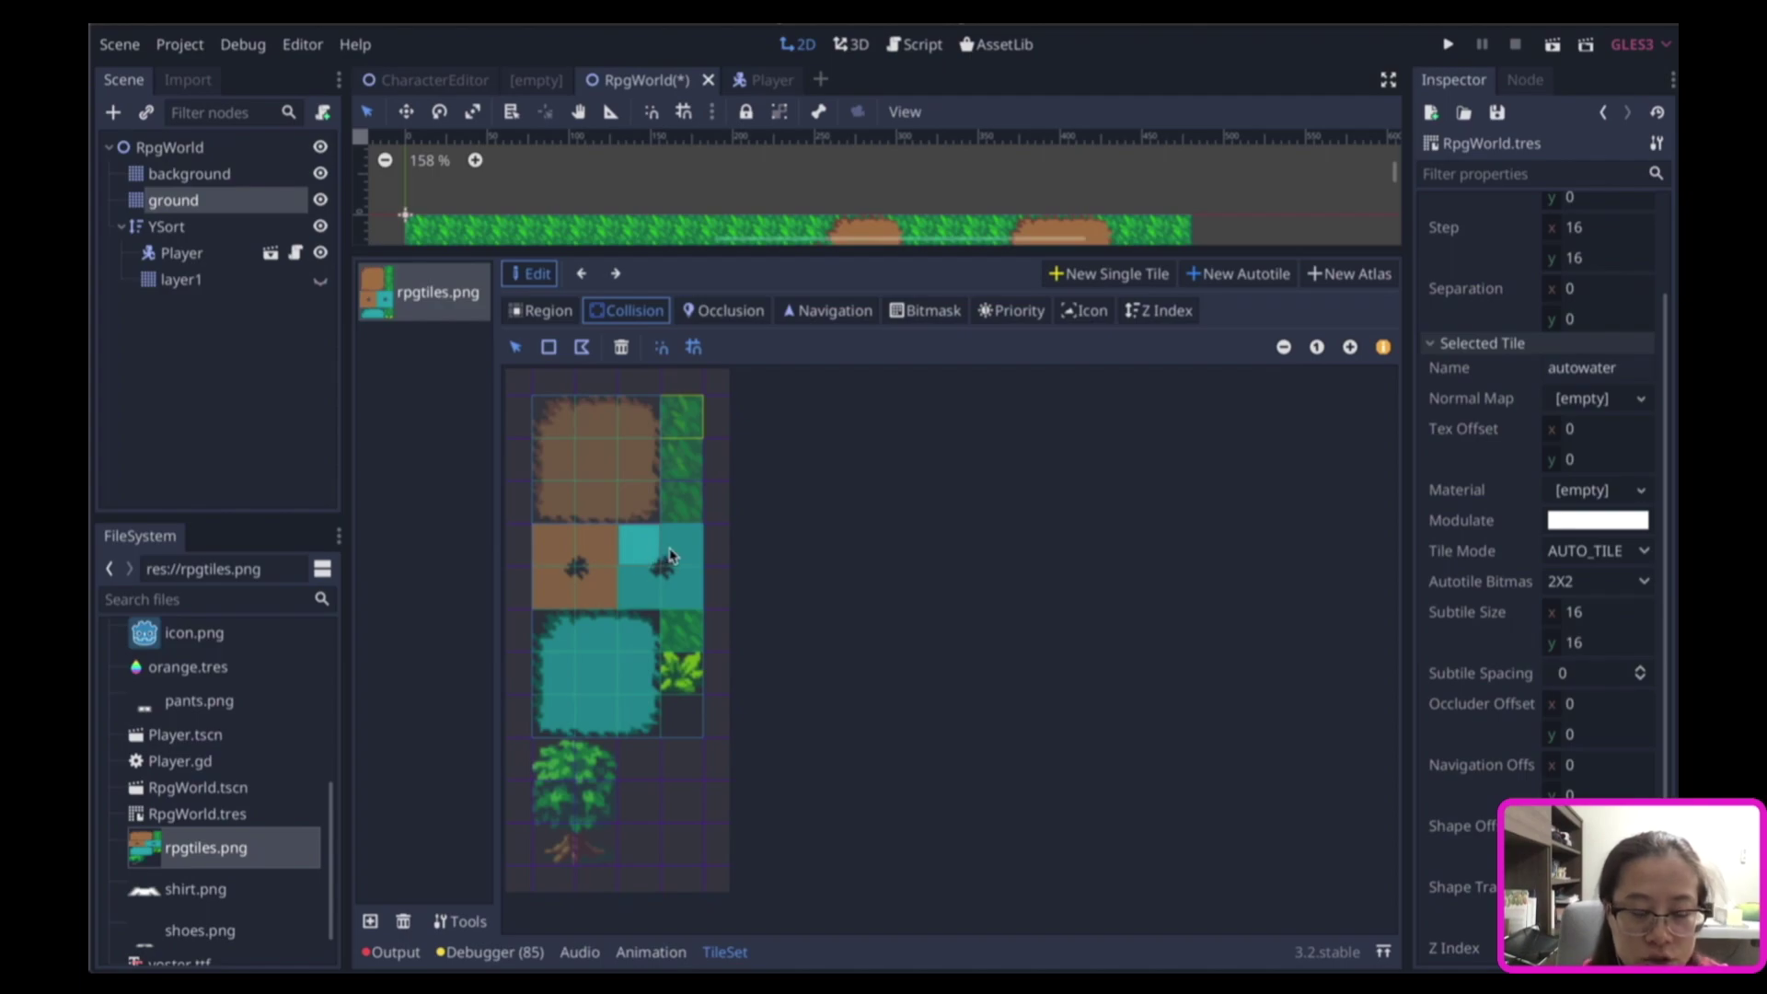
{"action": "left_click", "coordinate": [550, 355]}
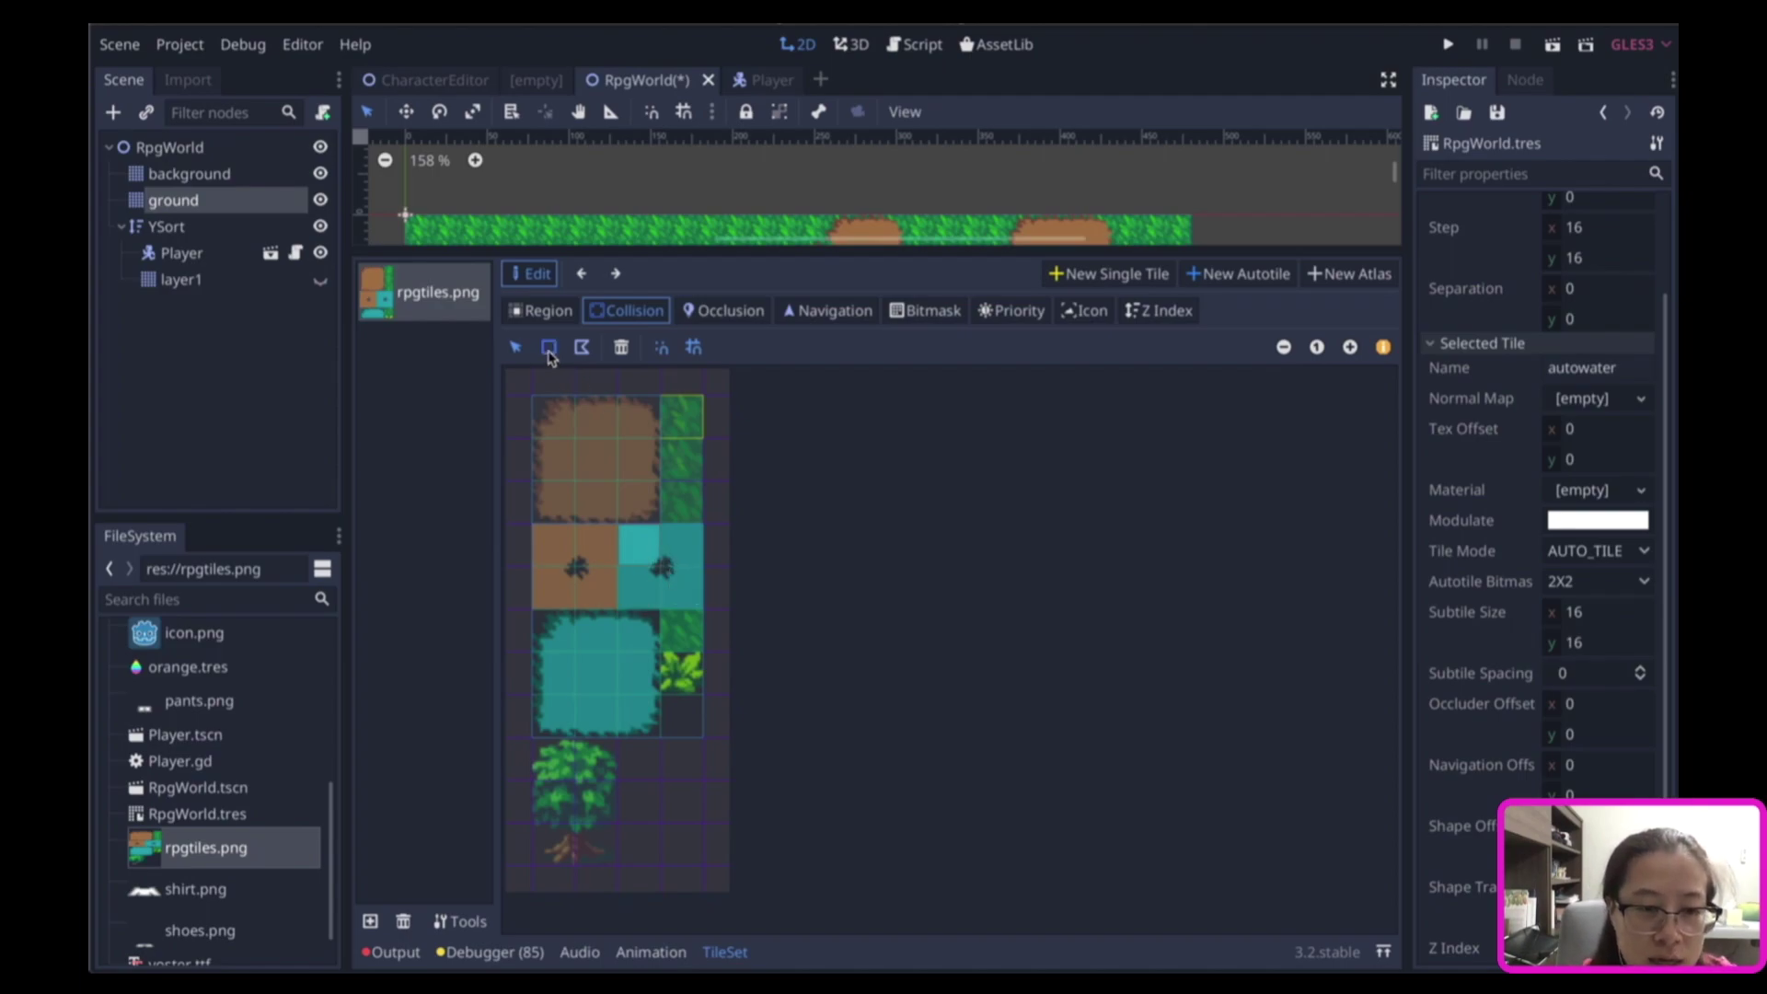
{"action": "left_click", "coordinate": [646, 526]}
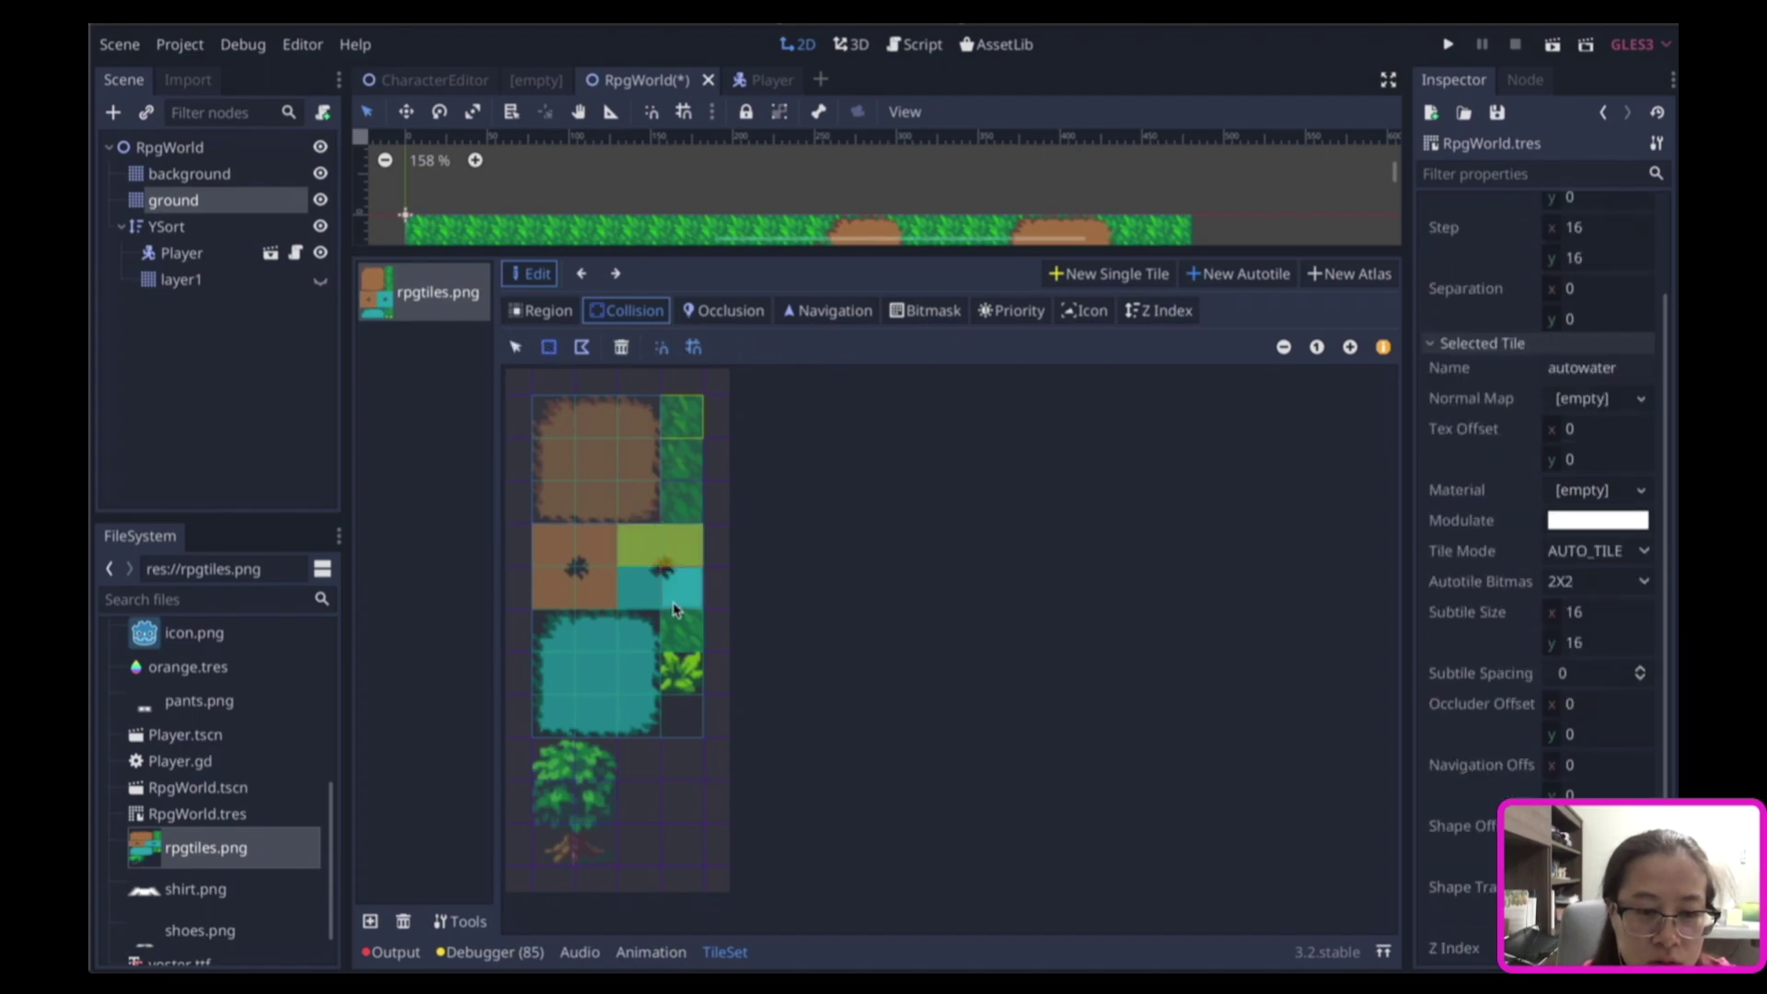
Add collision rectangles to the lower-left, centre and lower-right water subtiles.
{"action": "left_click", "coordinate": [640, 644]}
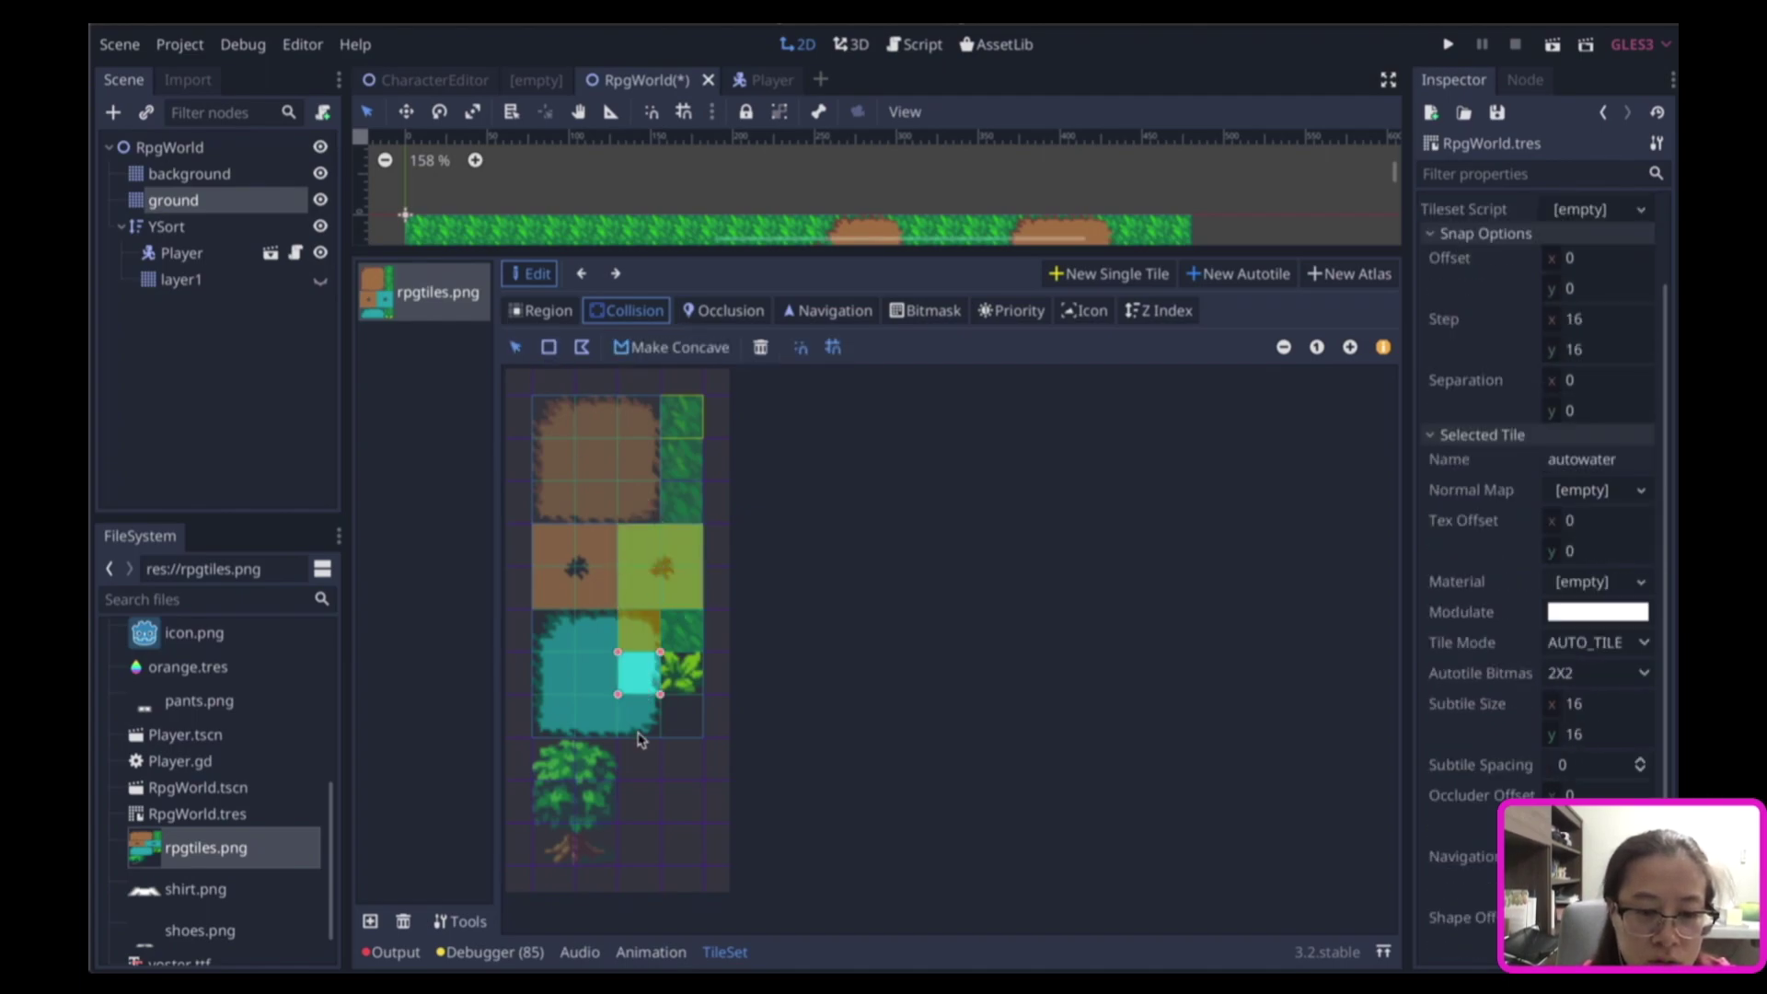
{"action": "left_click", "coordinate": [603, 718]}
{"action": "left_click_drag", "start_coordinate": [603, 692], "coordinate": [610, 734]}
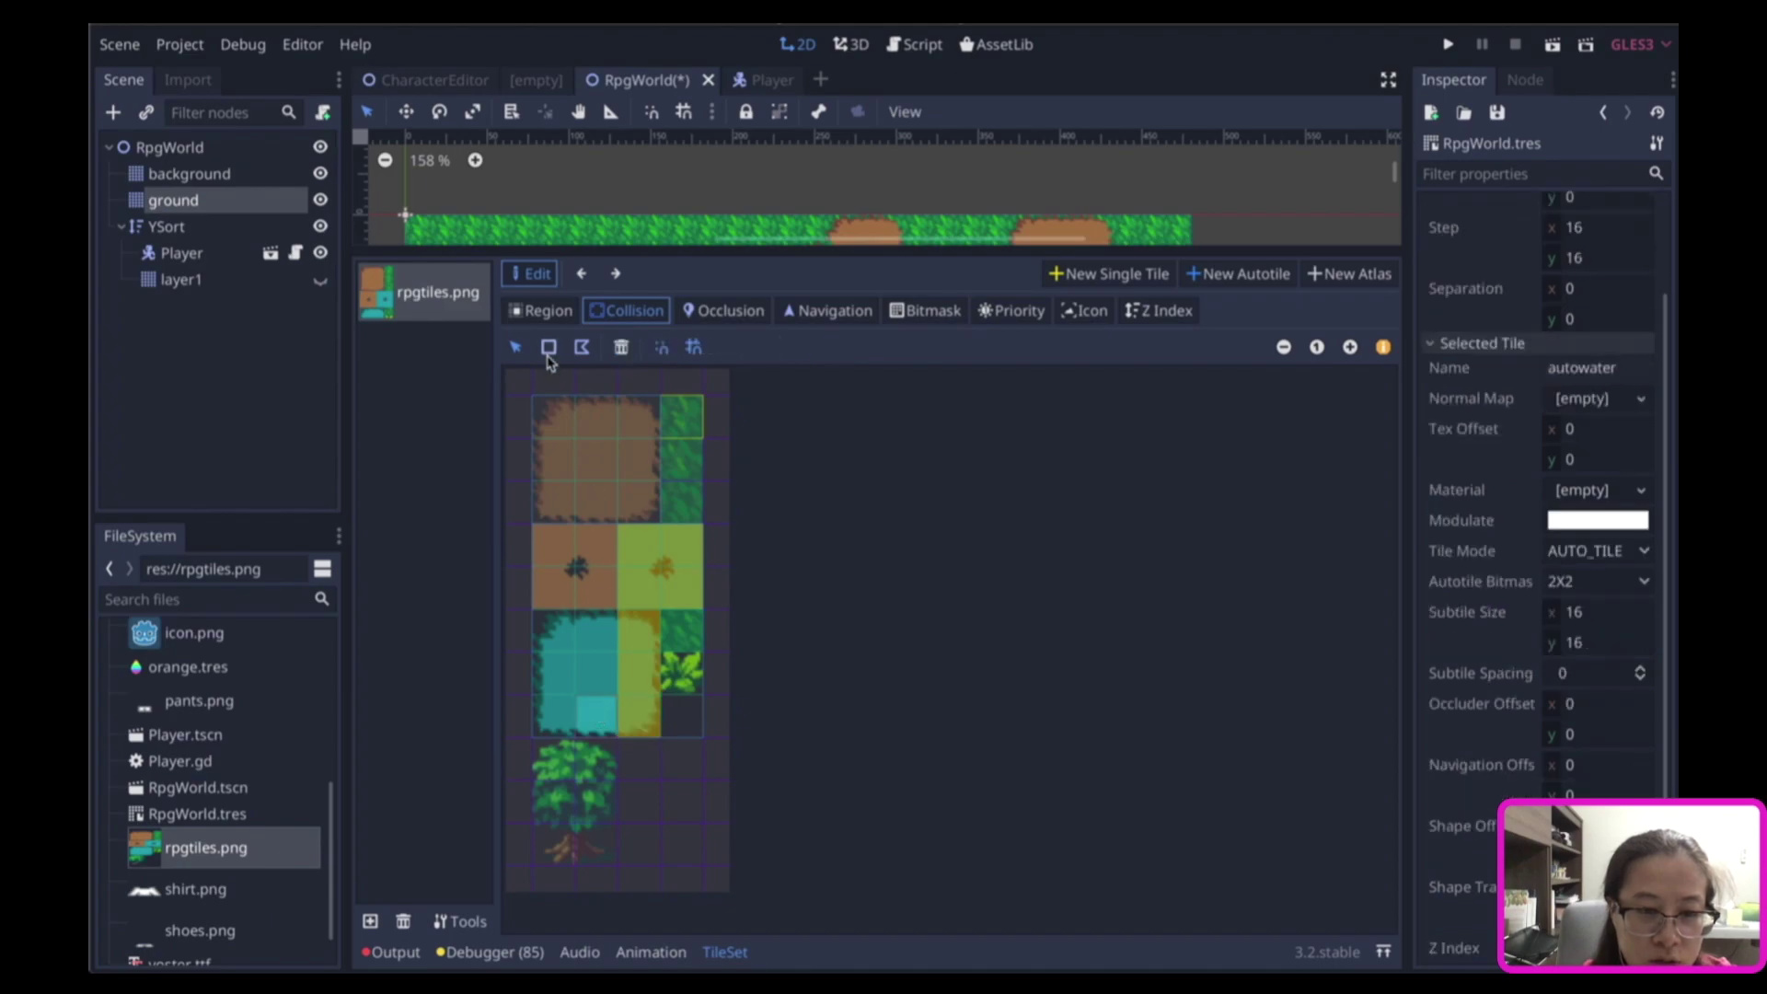
{"action": "left_click", "coordinate": [558, 720]}
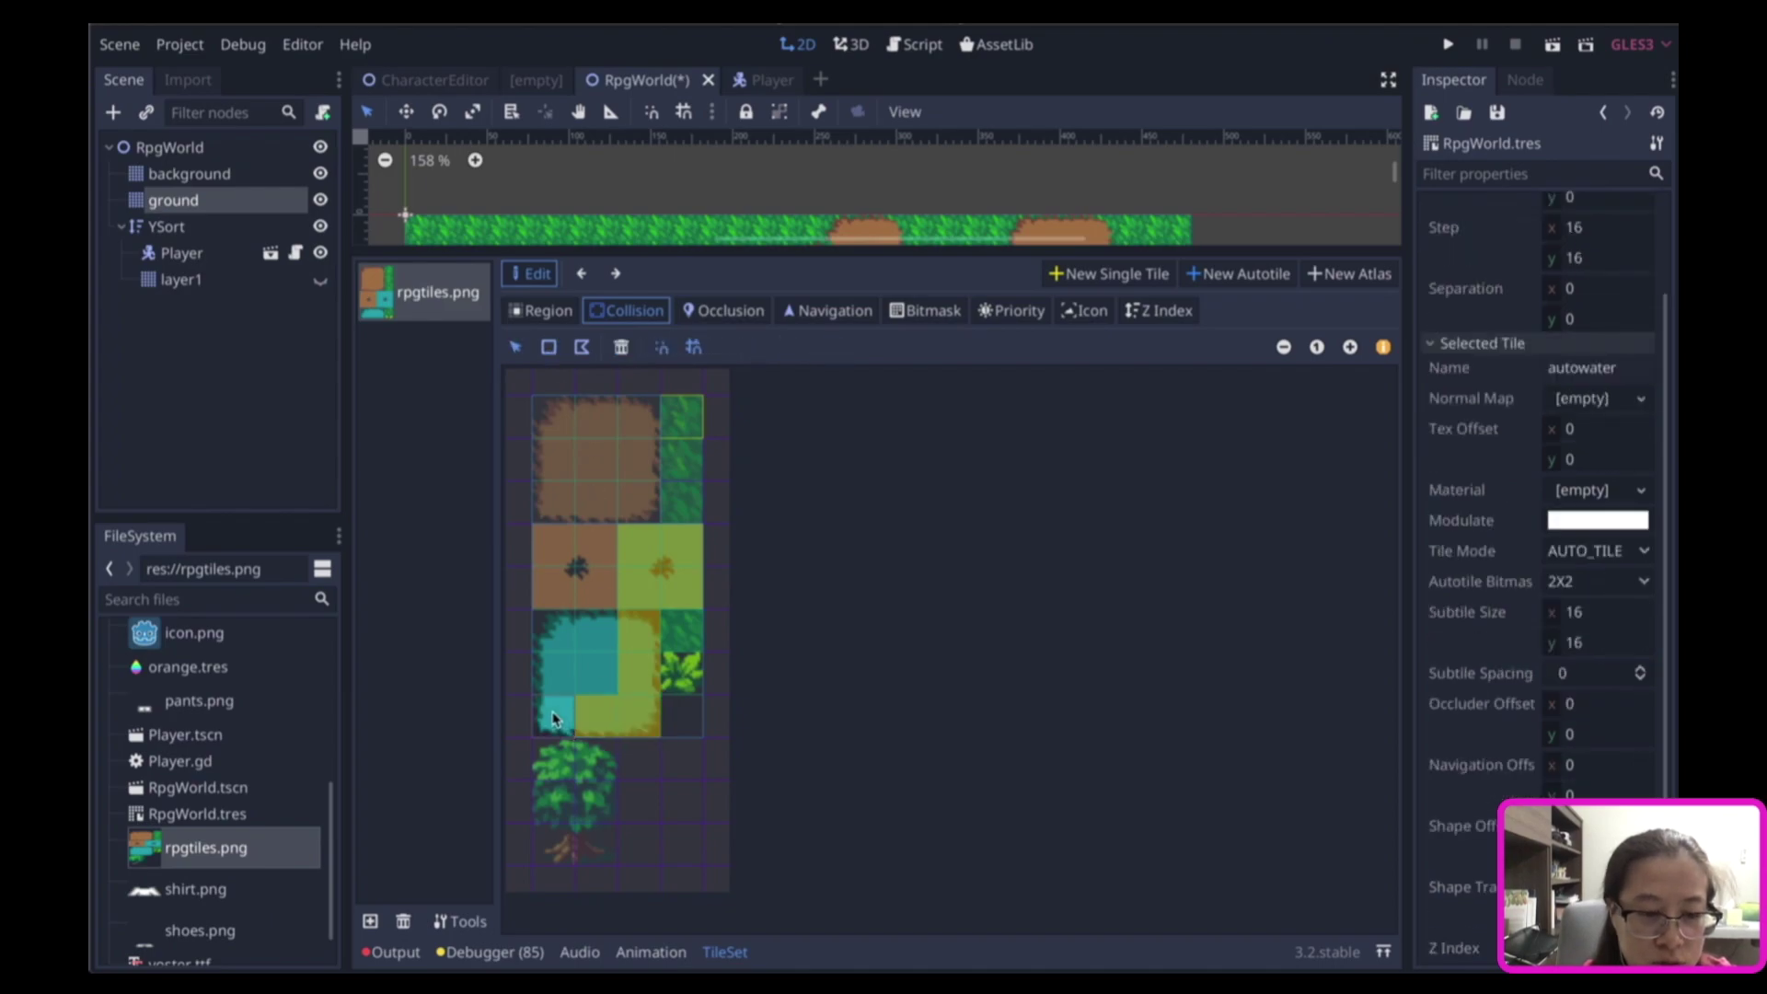
{"action": "left_click", "coordinate": [547, 347]}
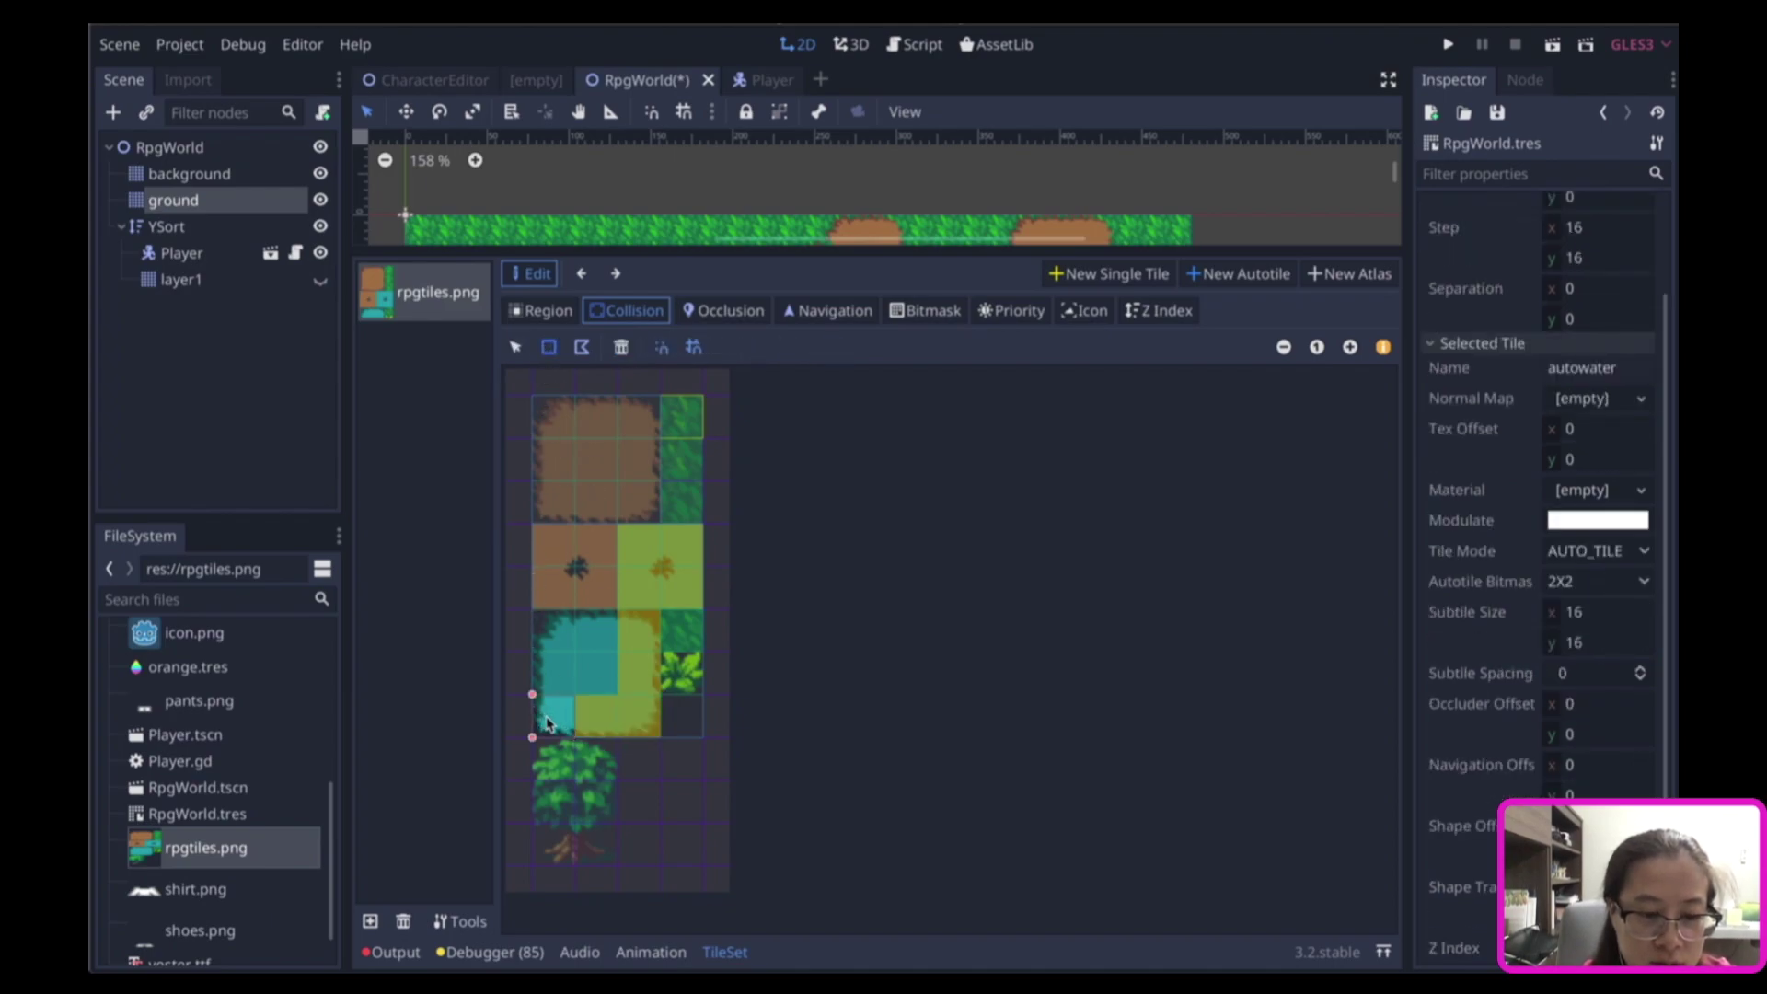
{"action": "left_click", "coordinate": [593, 688]}
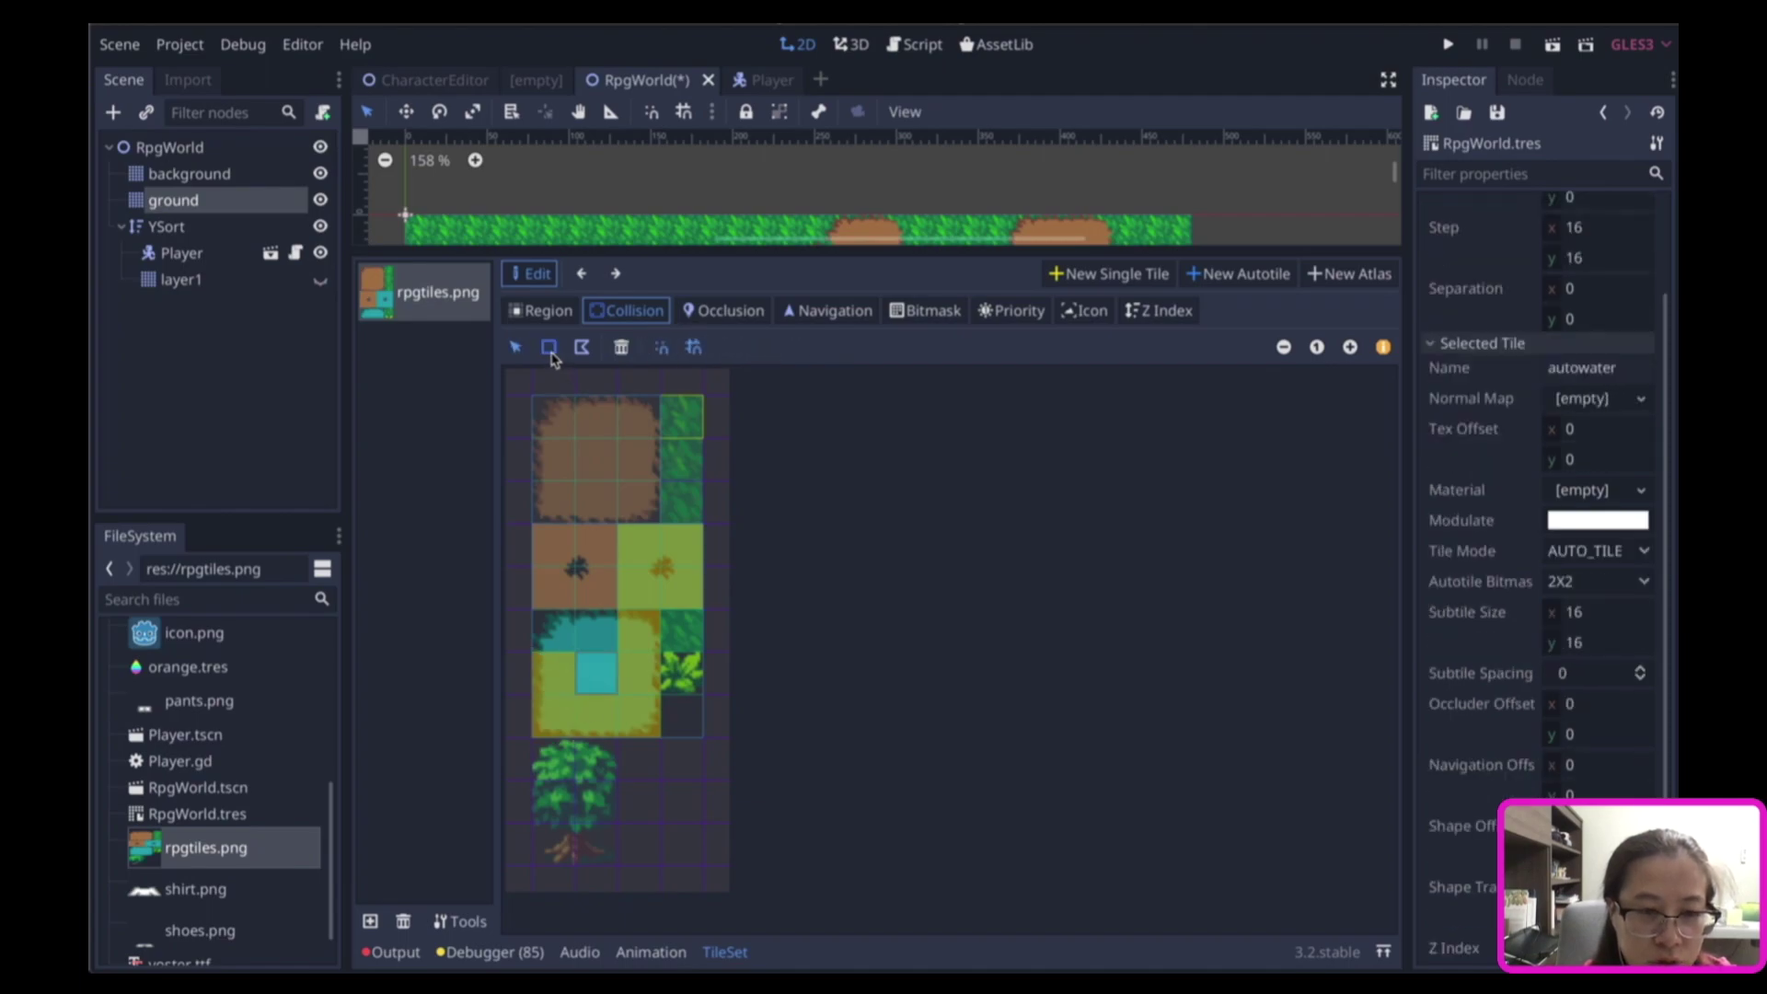
{"action": "left_click_drag", "start_coordinate": [602, 644], "coordinate": [558, 638]}
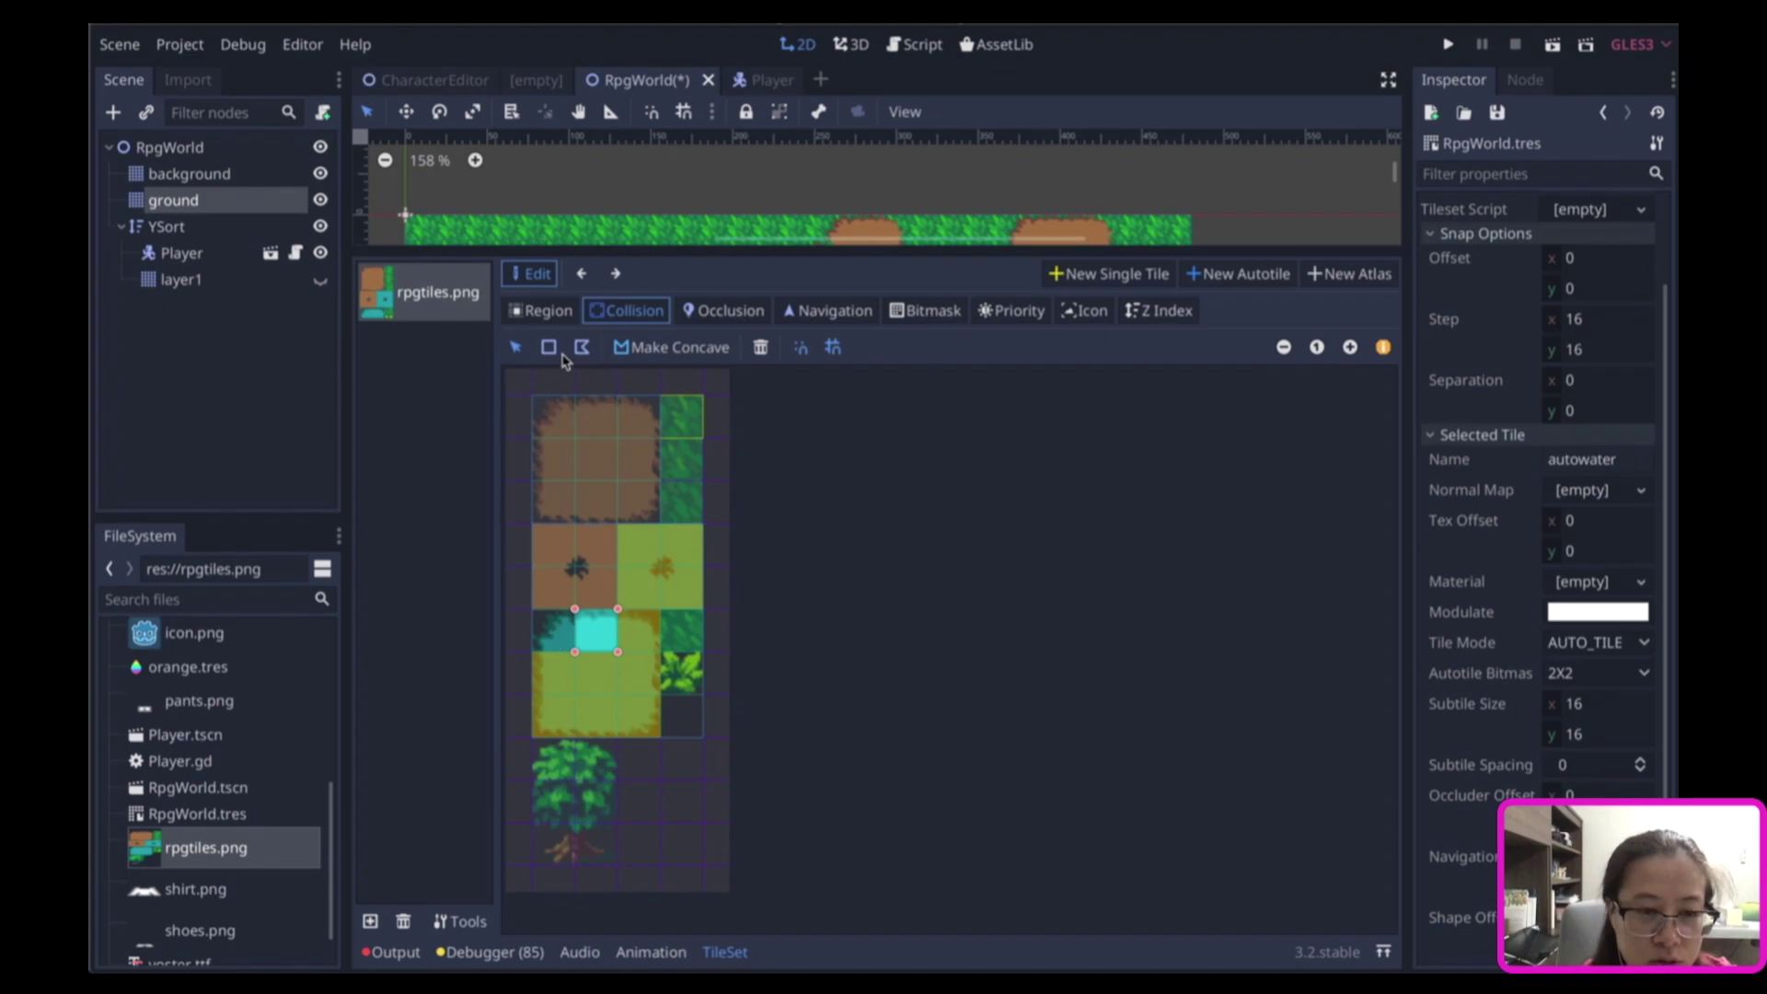
{"action": "left_click_drag", "start_coordinate": [619, 653], "coordinate": [641, 675]}
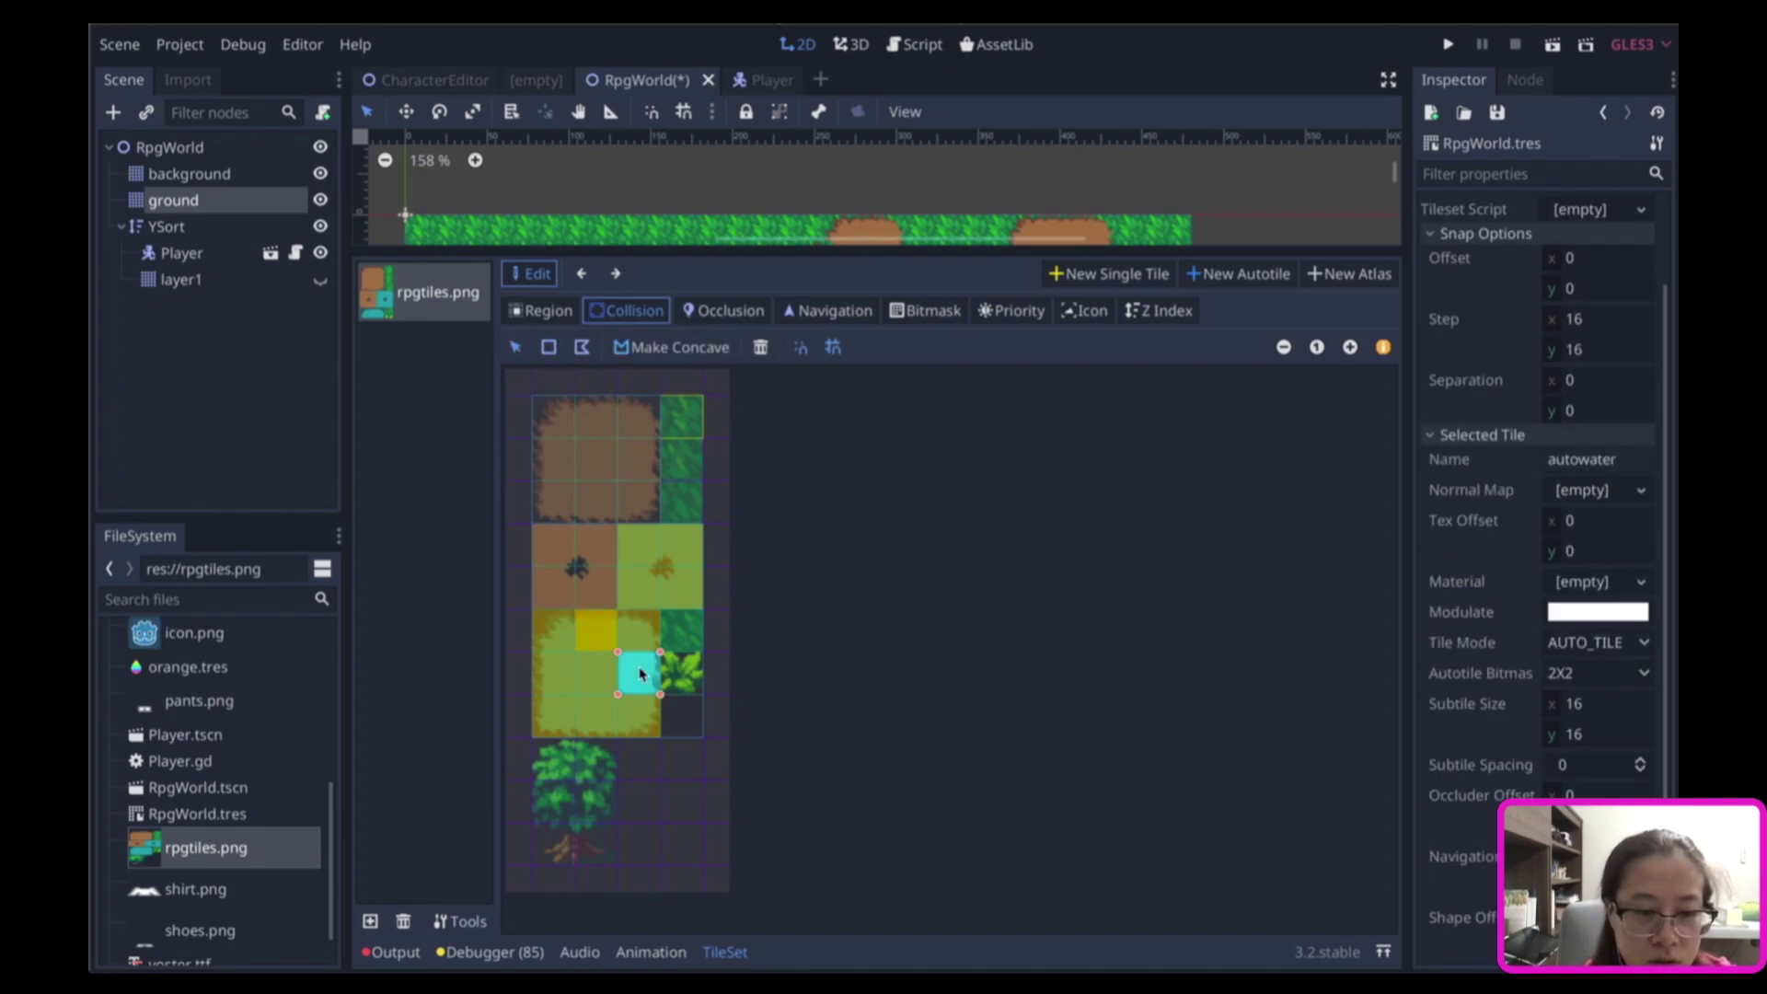
{"action": "left_click_drag", "start_coordinate": [837, 260], "coordinate": [837, 742]}
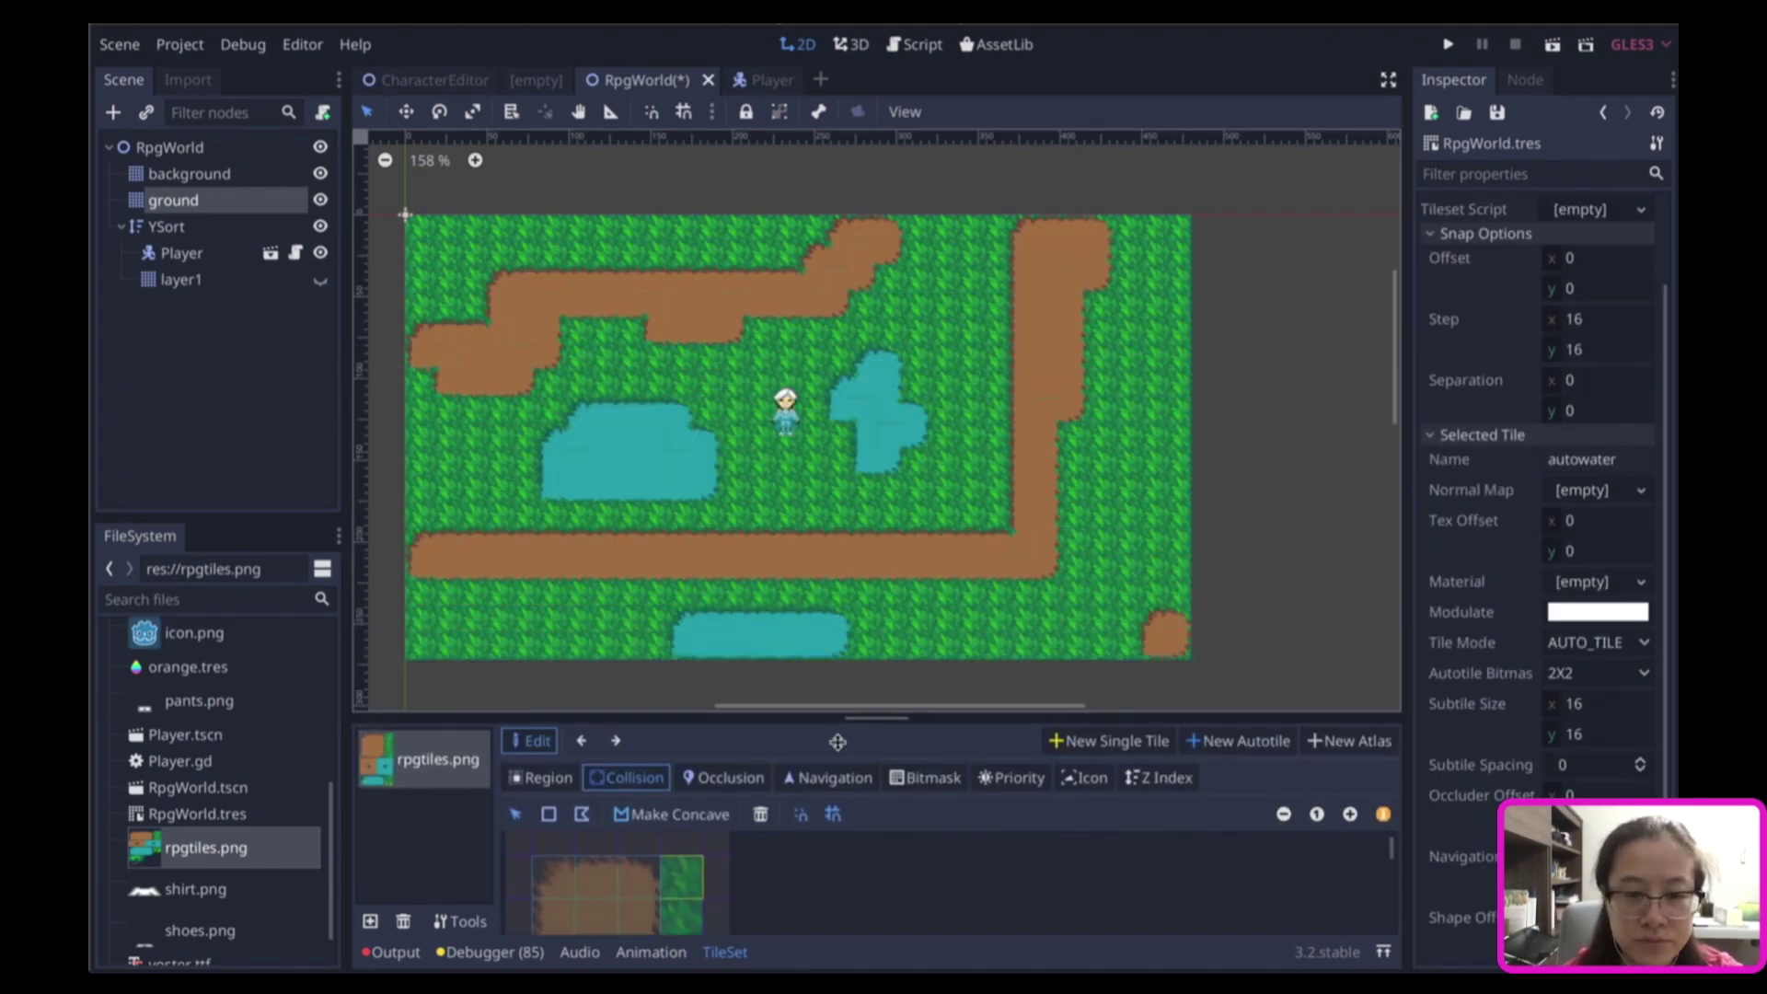
Save and run the scene, walking the player left, up and right along the dirt path.
{"action": "left_click", "coordinate": [1553, 46]}
{"action": "key", "text": "Left"}
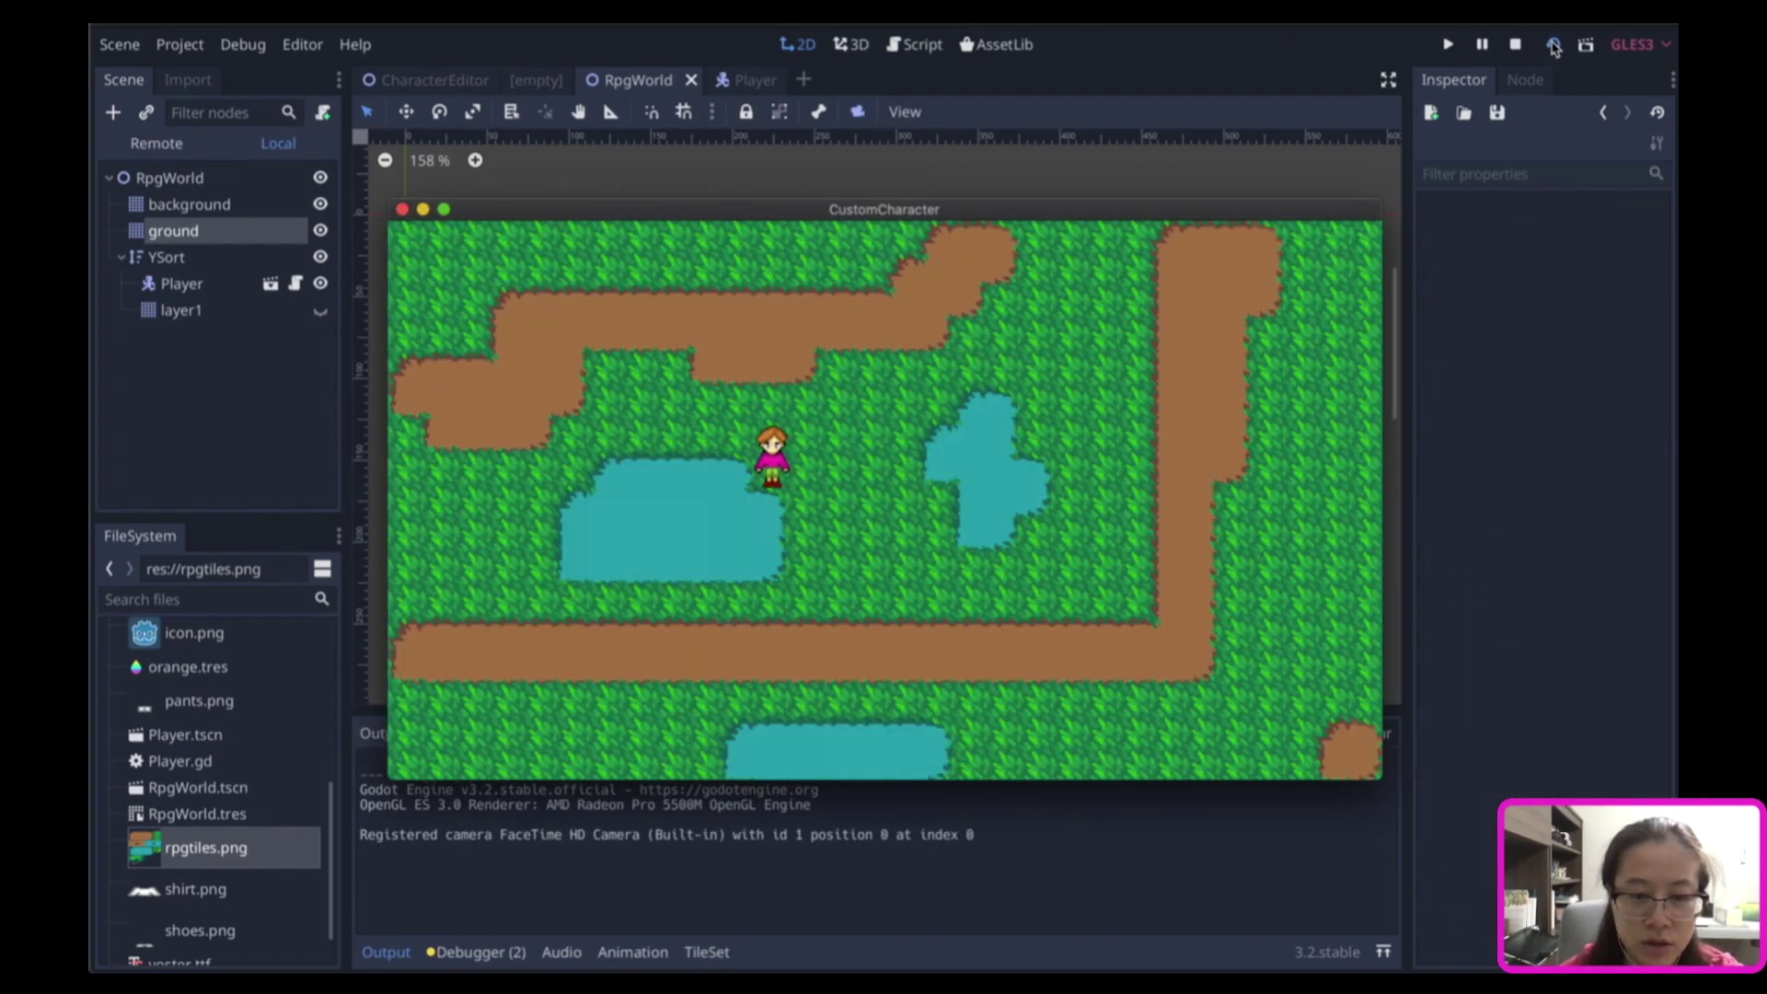
{"action": "key", "text": "Up"}
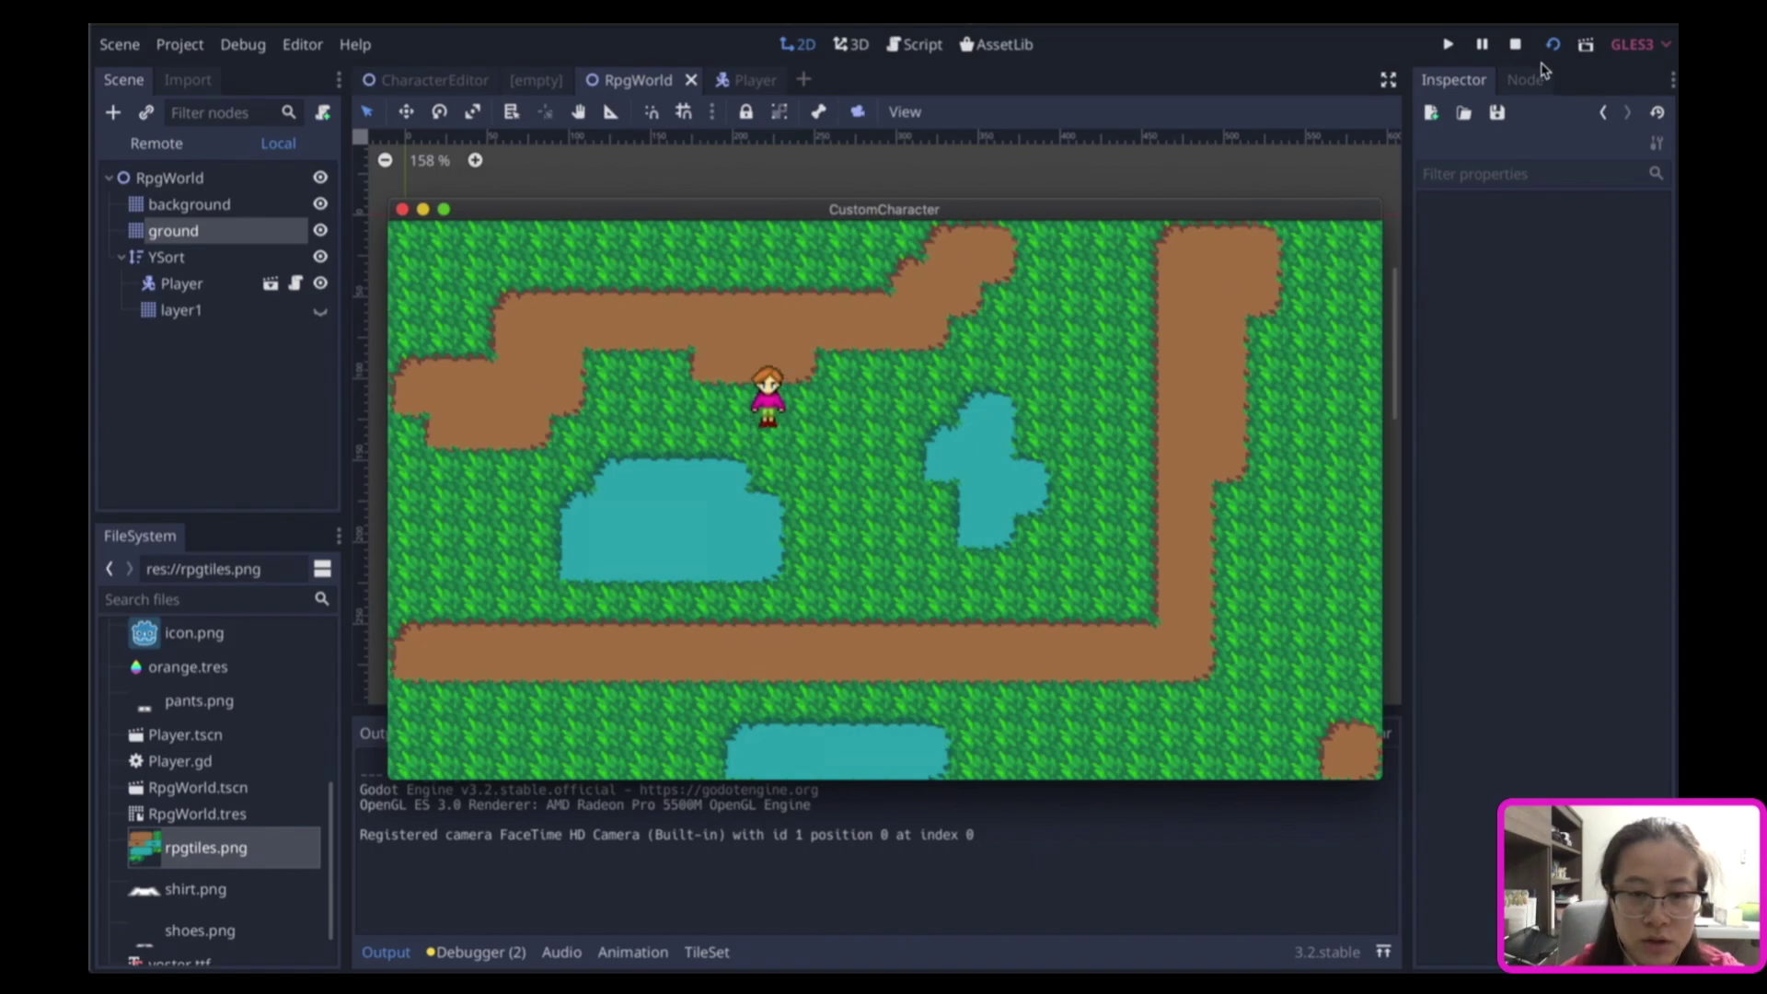
{"action": "key", "text": "Right"}
{"action": "key", "text": "Right"}
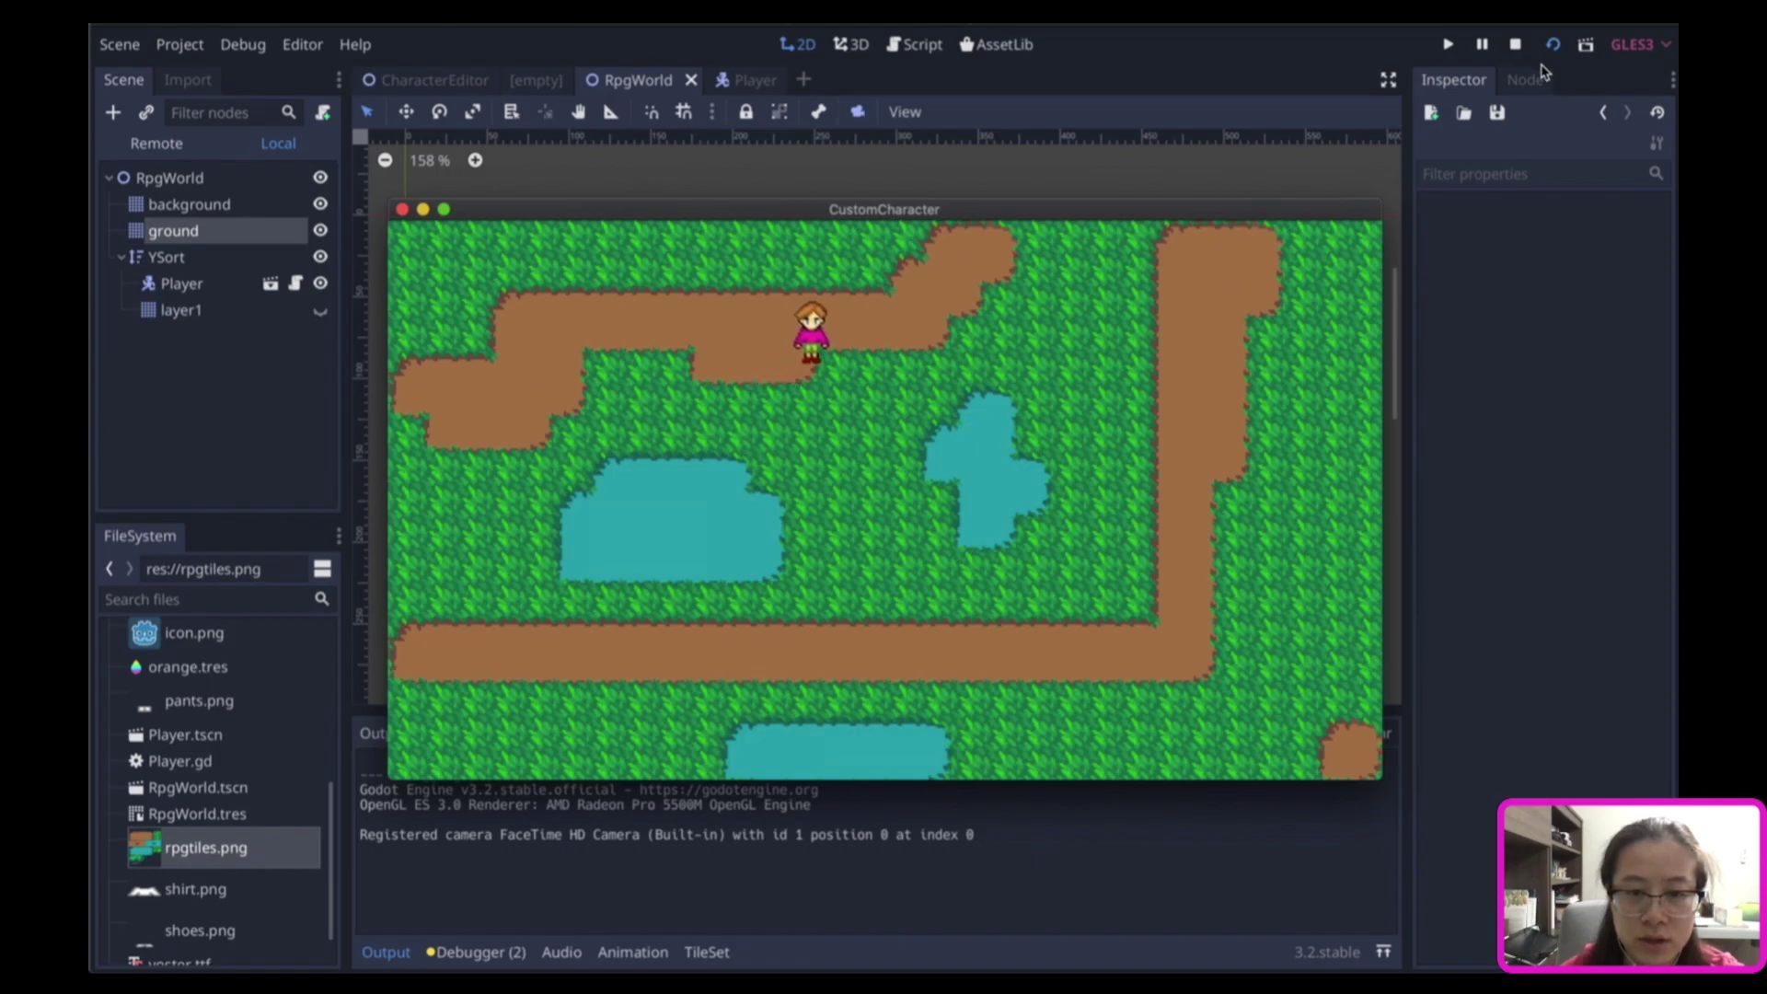
{"action": "key", "text": "Right"}
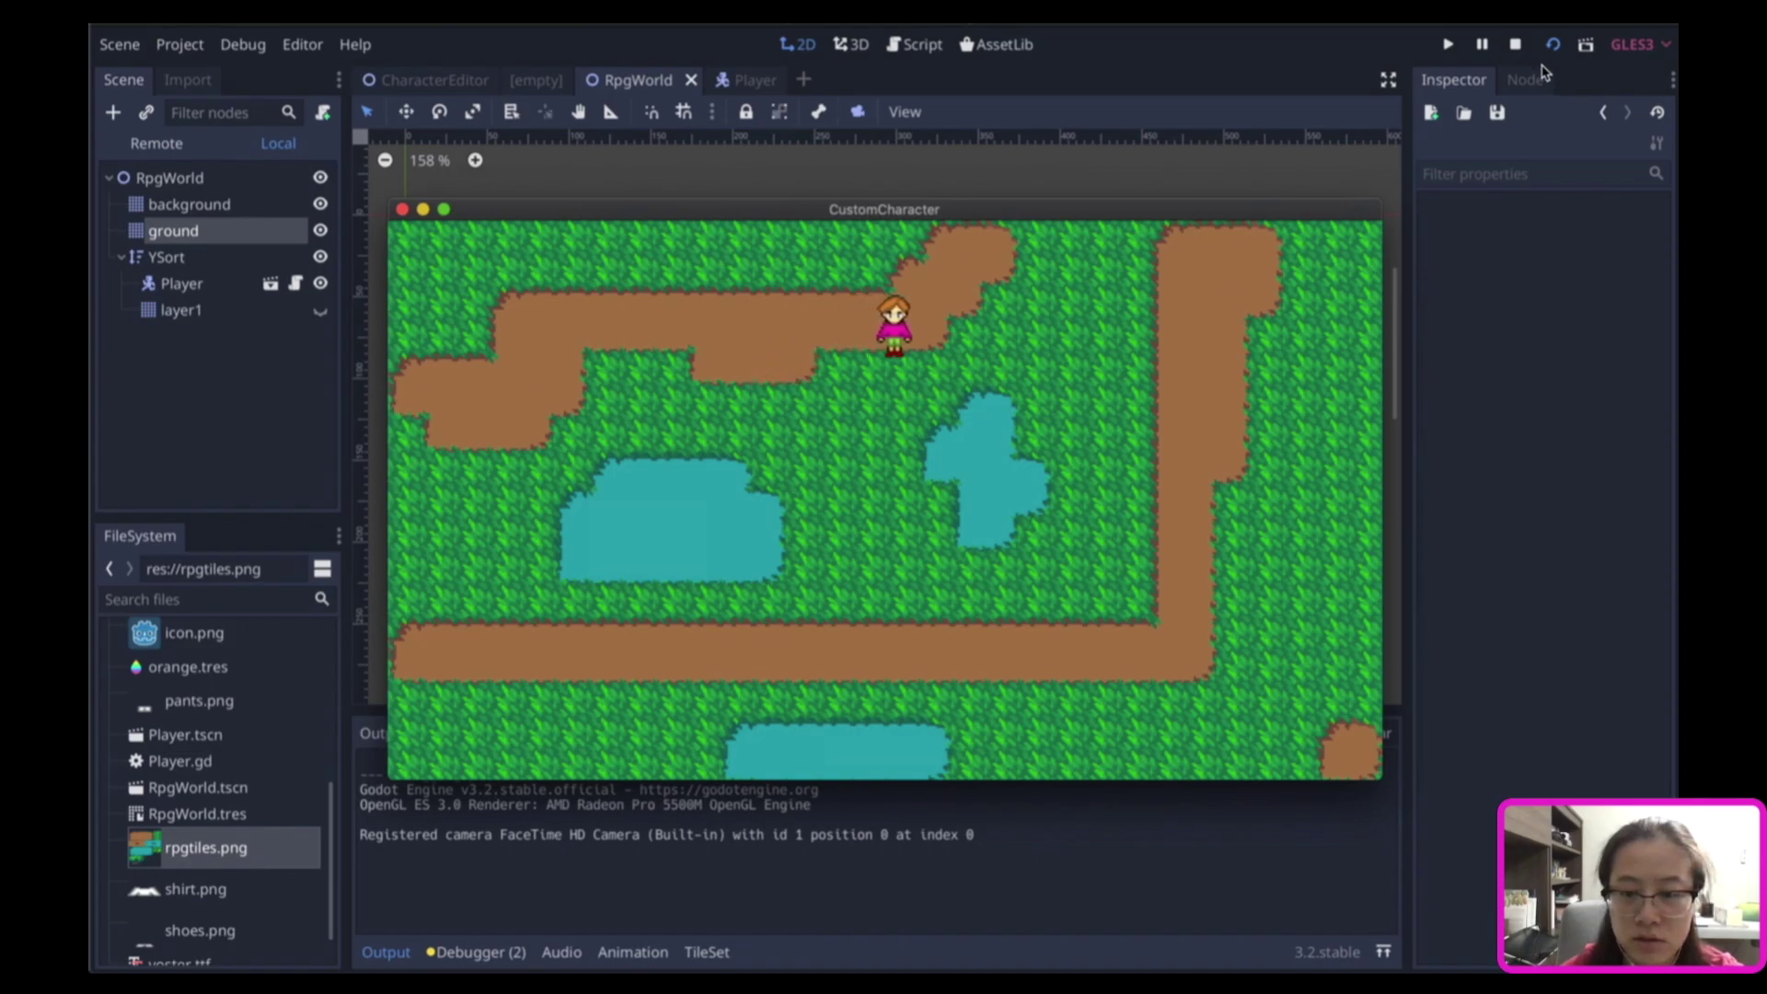
{"action": "key", "text": "Up"}
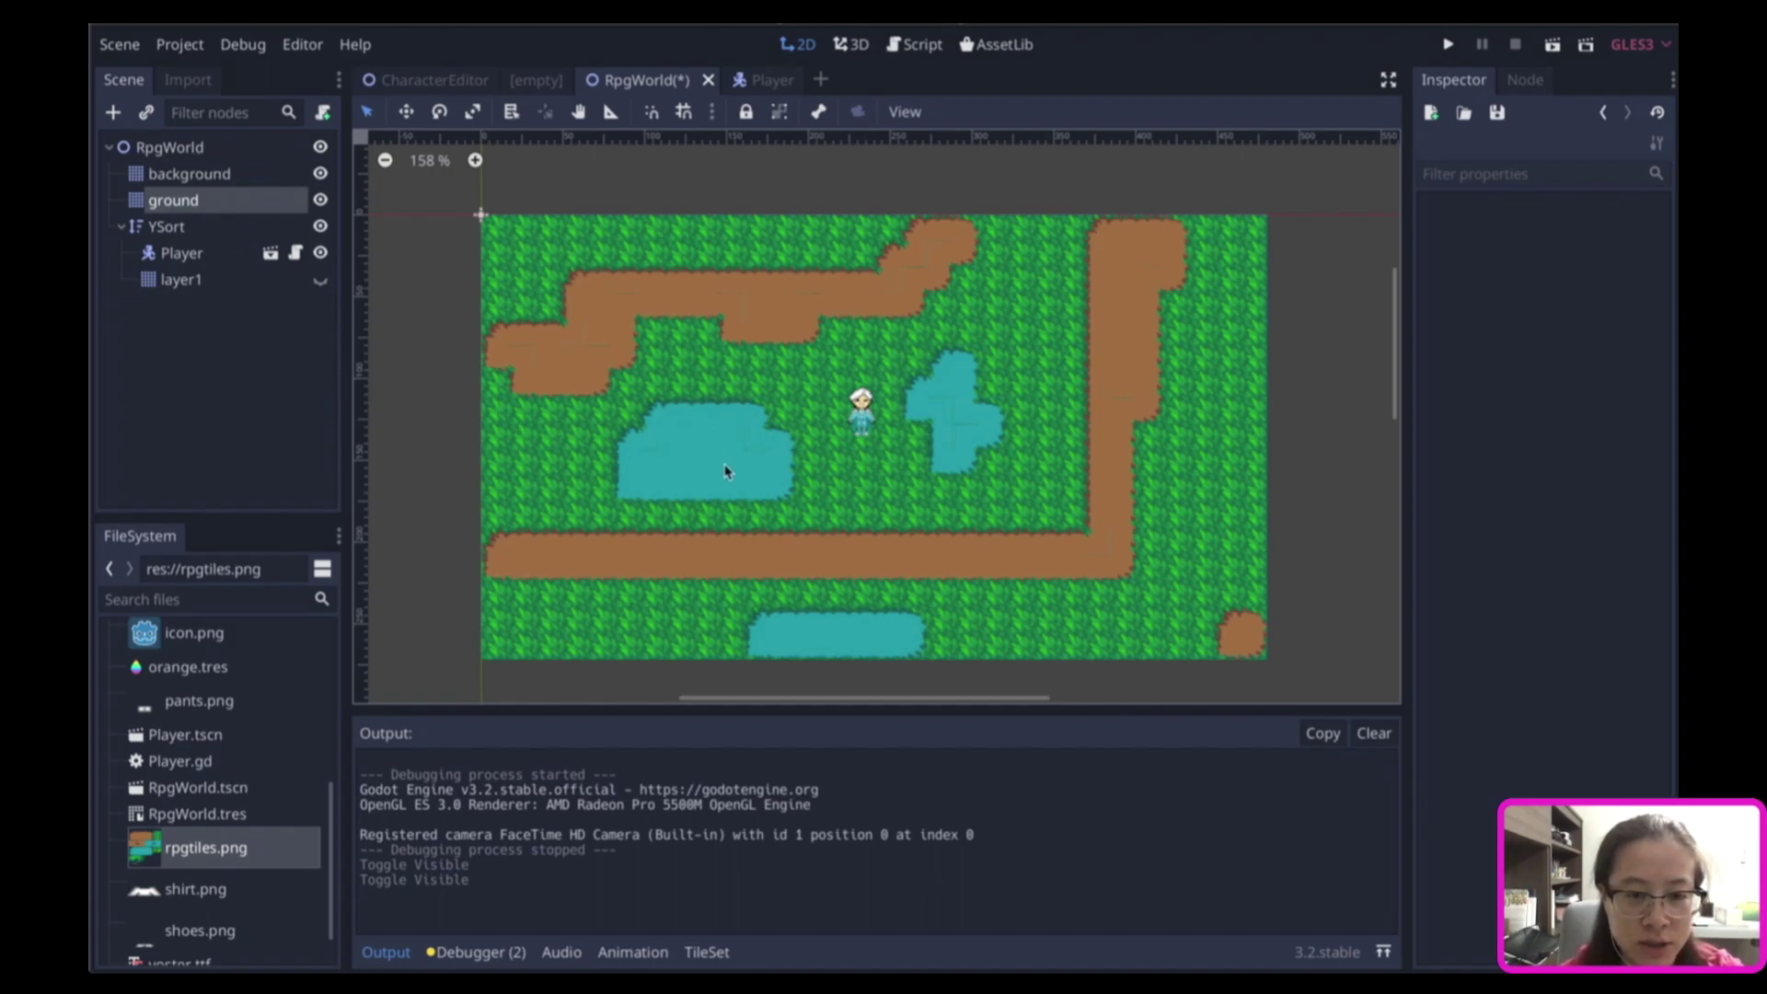
Start a new 2D Scene, rename its root to Level2, and create a TileMap child under it.
{"action": "left_click", "coordinate": [120, 44]}
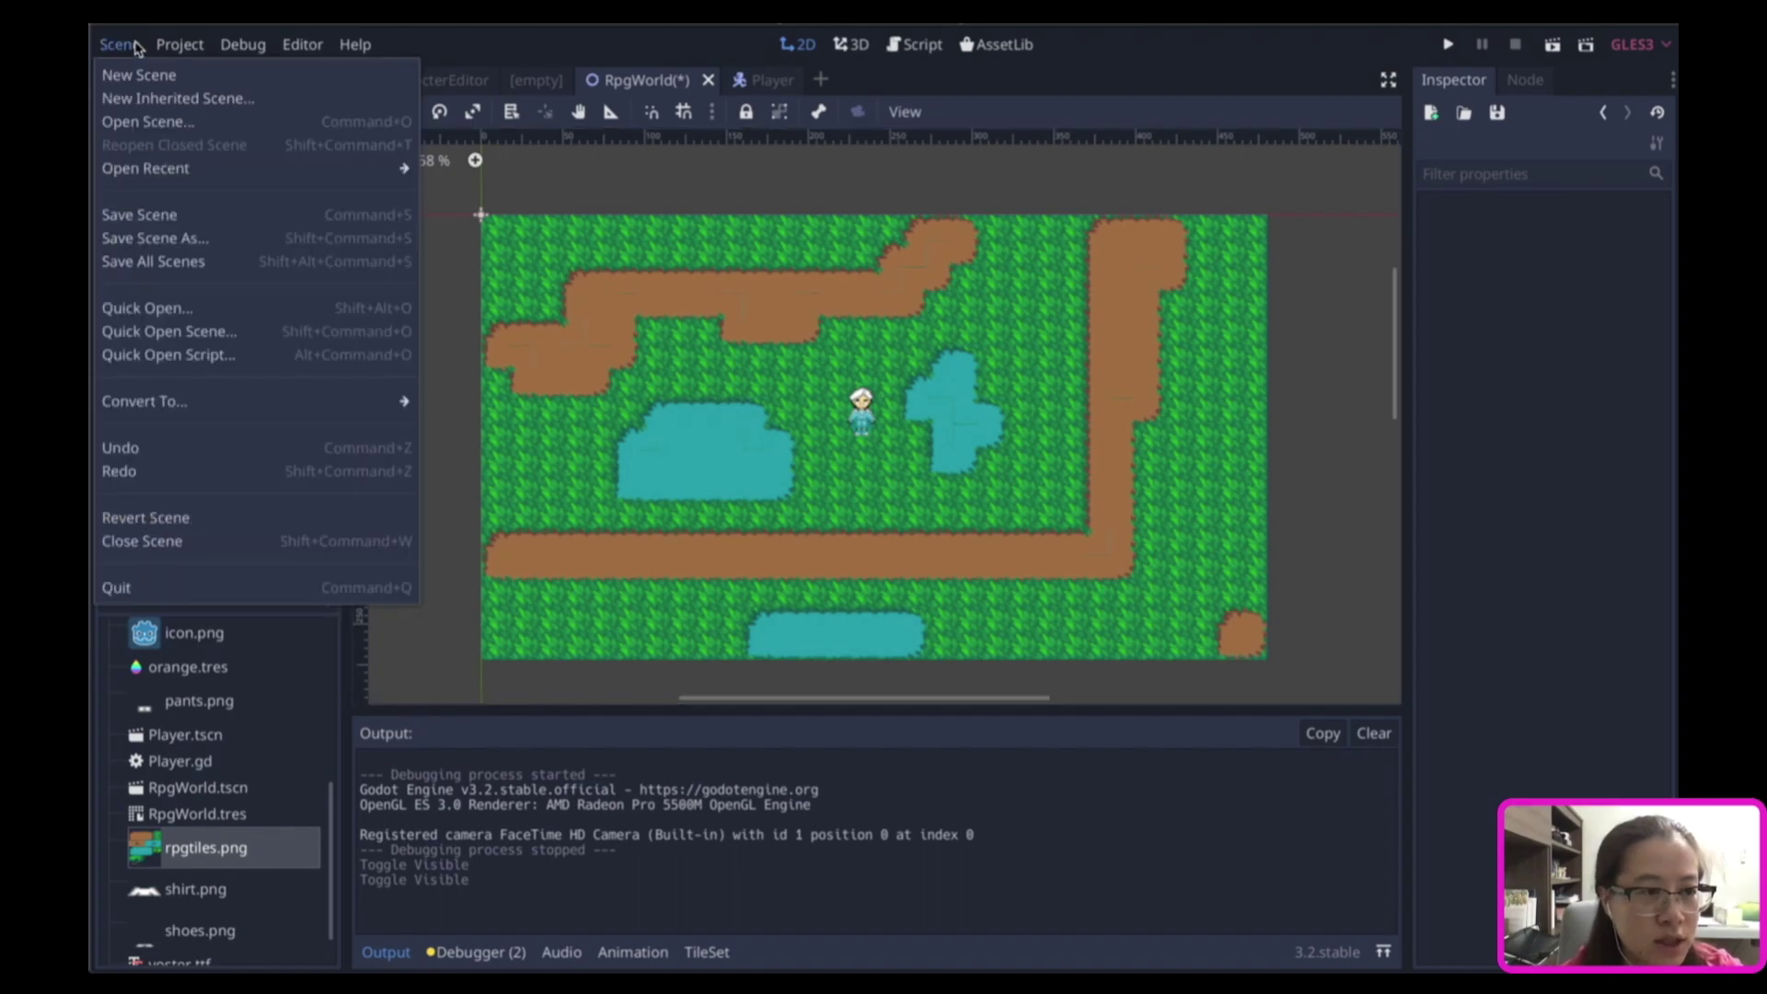
{"action": "left_click", "coordinate": [136, 72]}
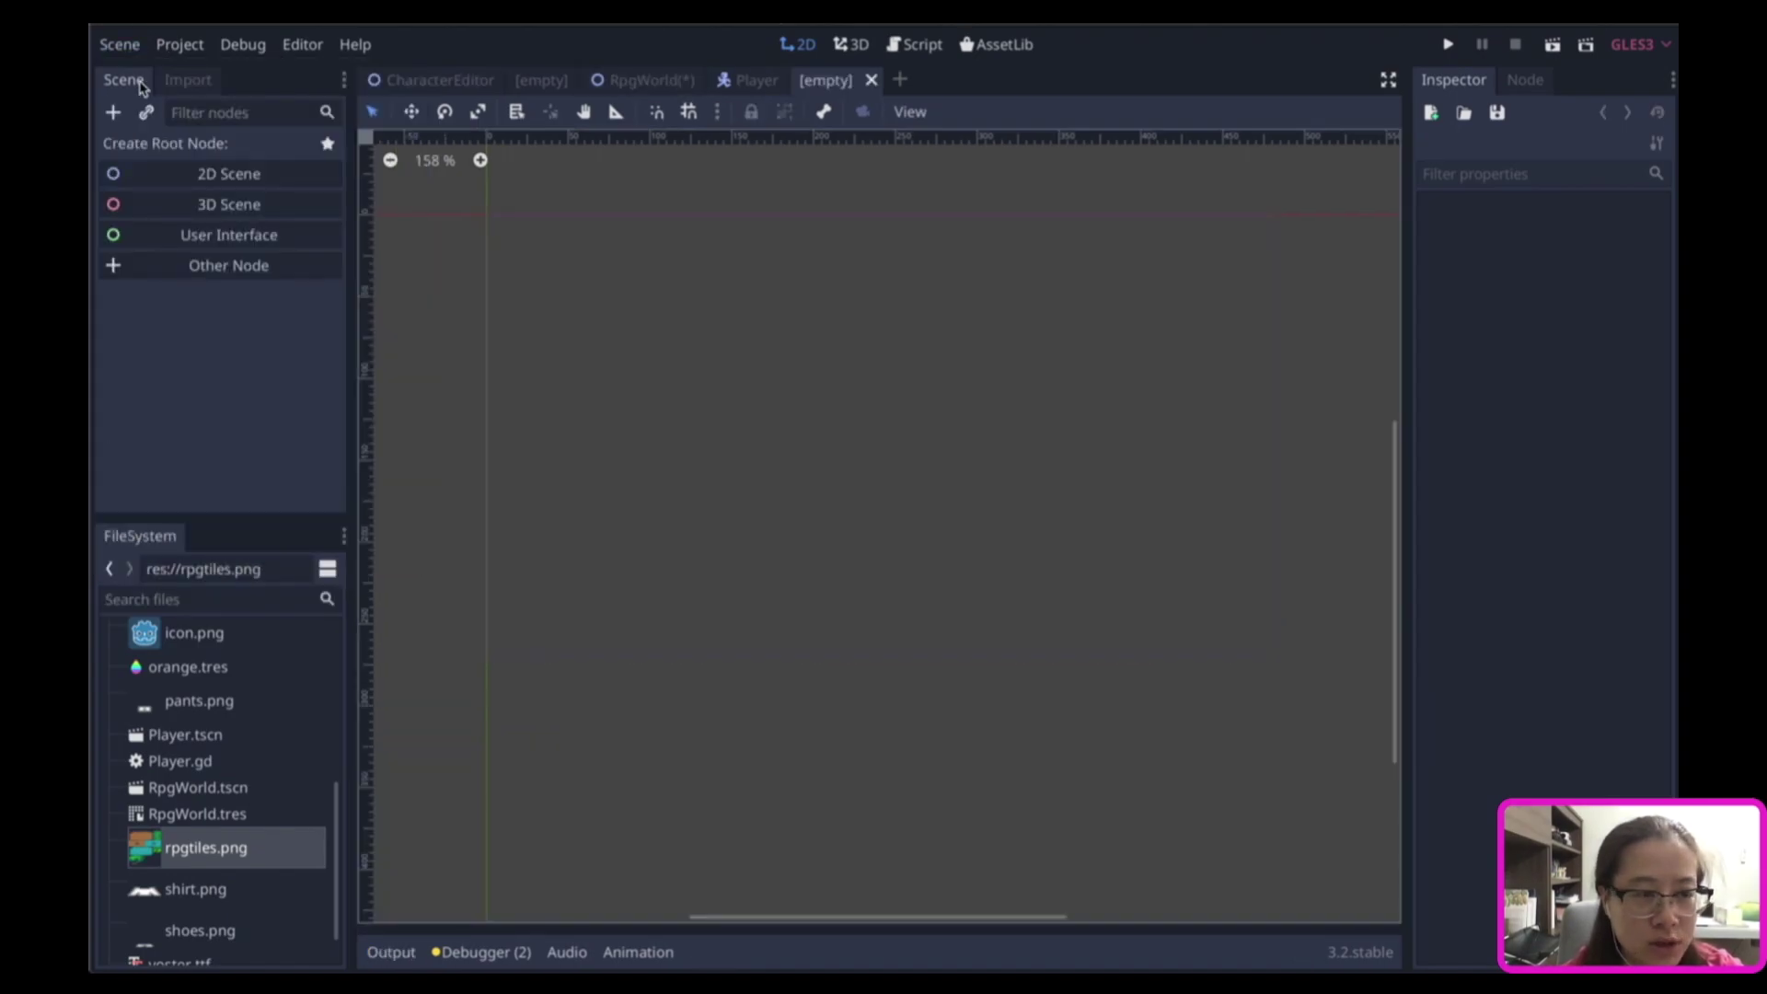
{"action": "left_click", "coordinate": [156, 172]}
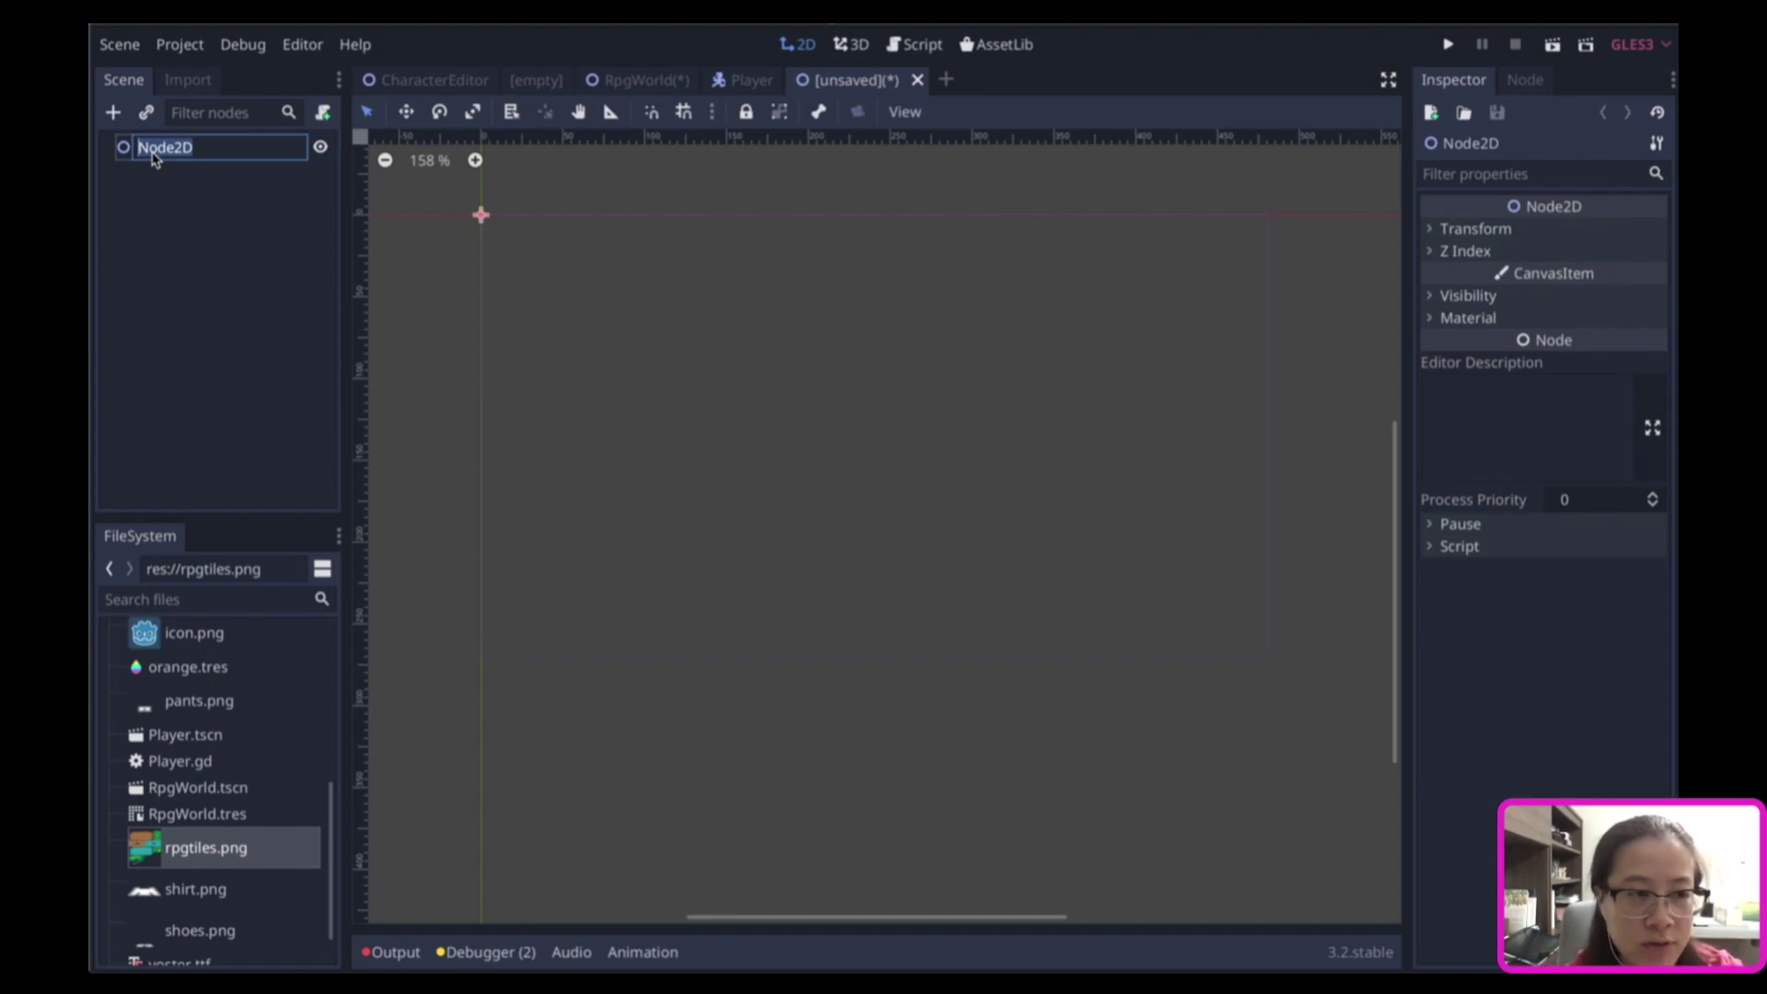
{"action": "type", "text": "Level2"}
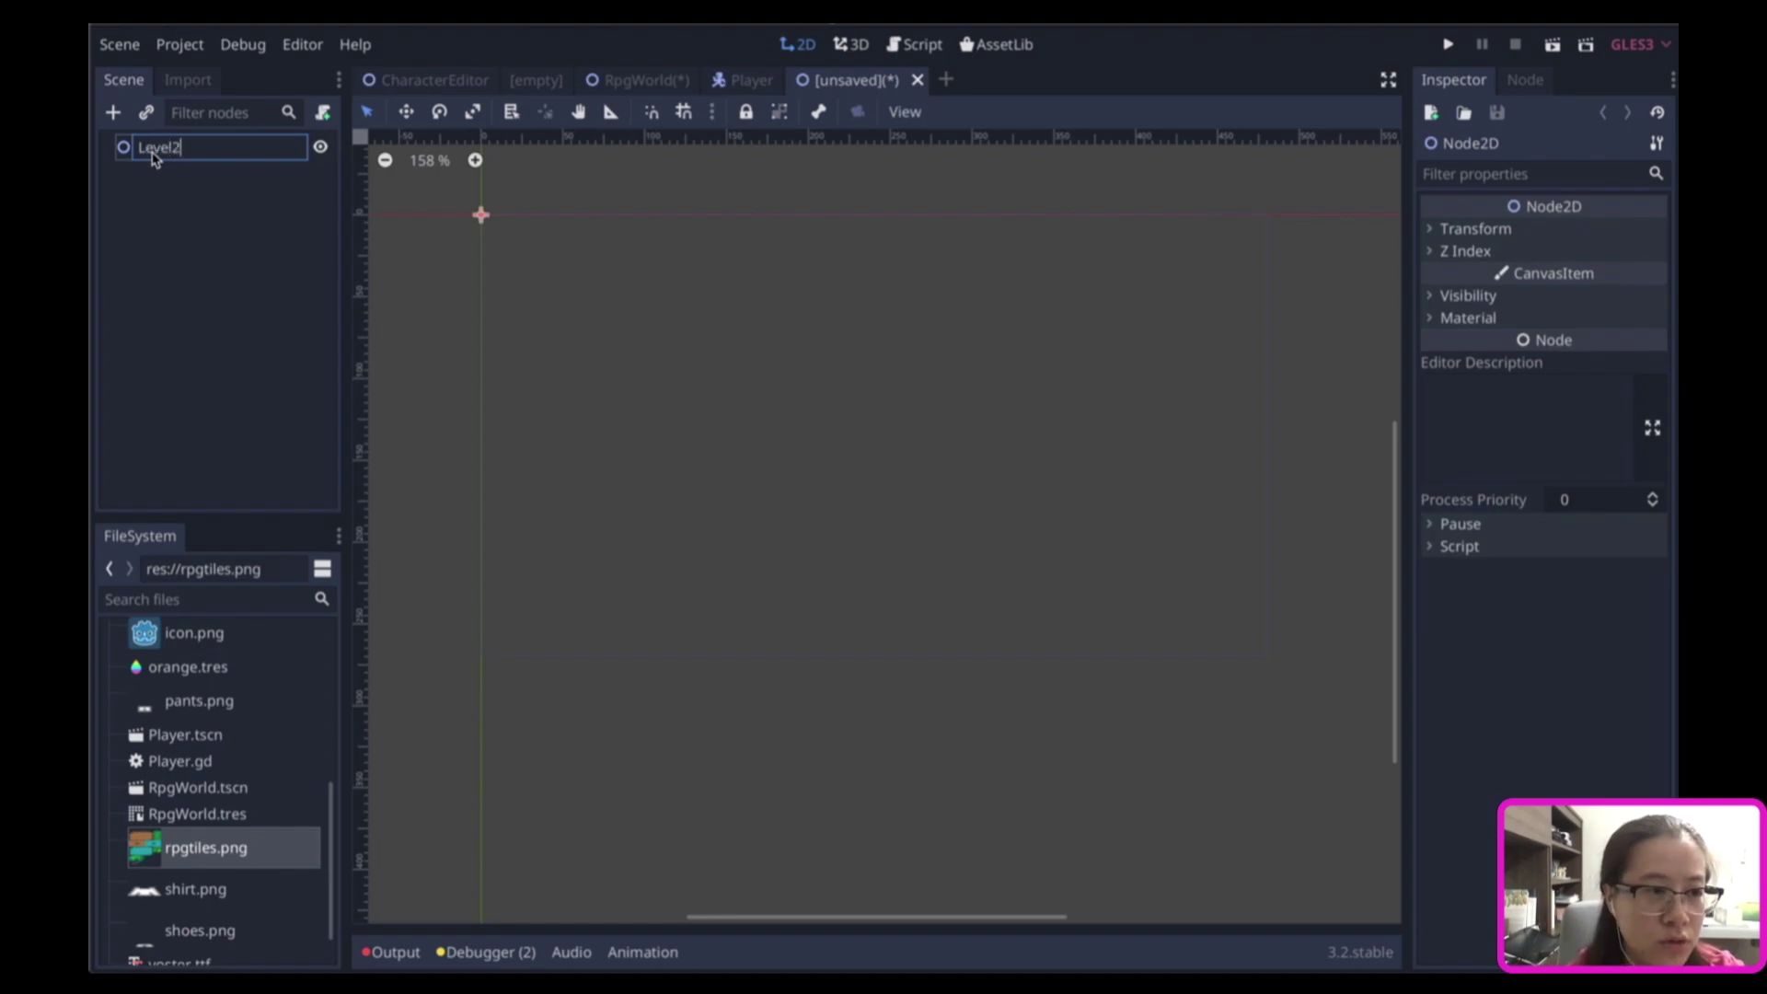
{"action": "key", "text": "Return"}
{"action": "right_click", "coordinate": [157, 158]}
{"action": "left_click", "coordinate": [210, 169]}
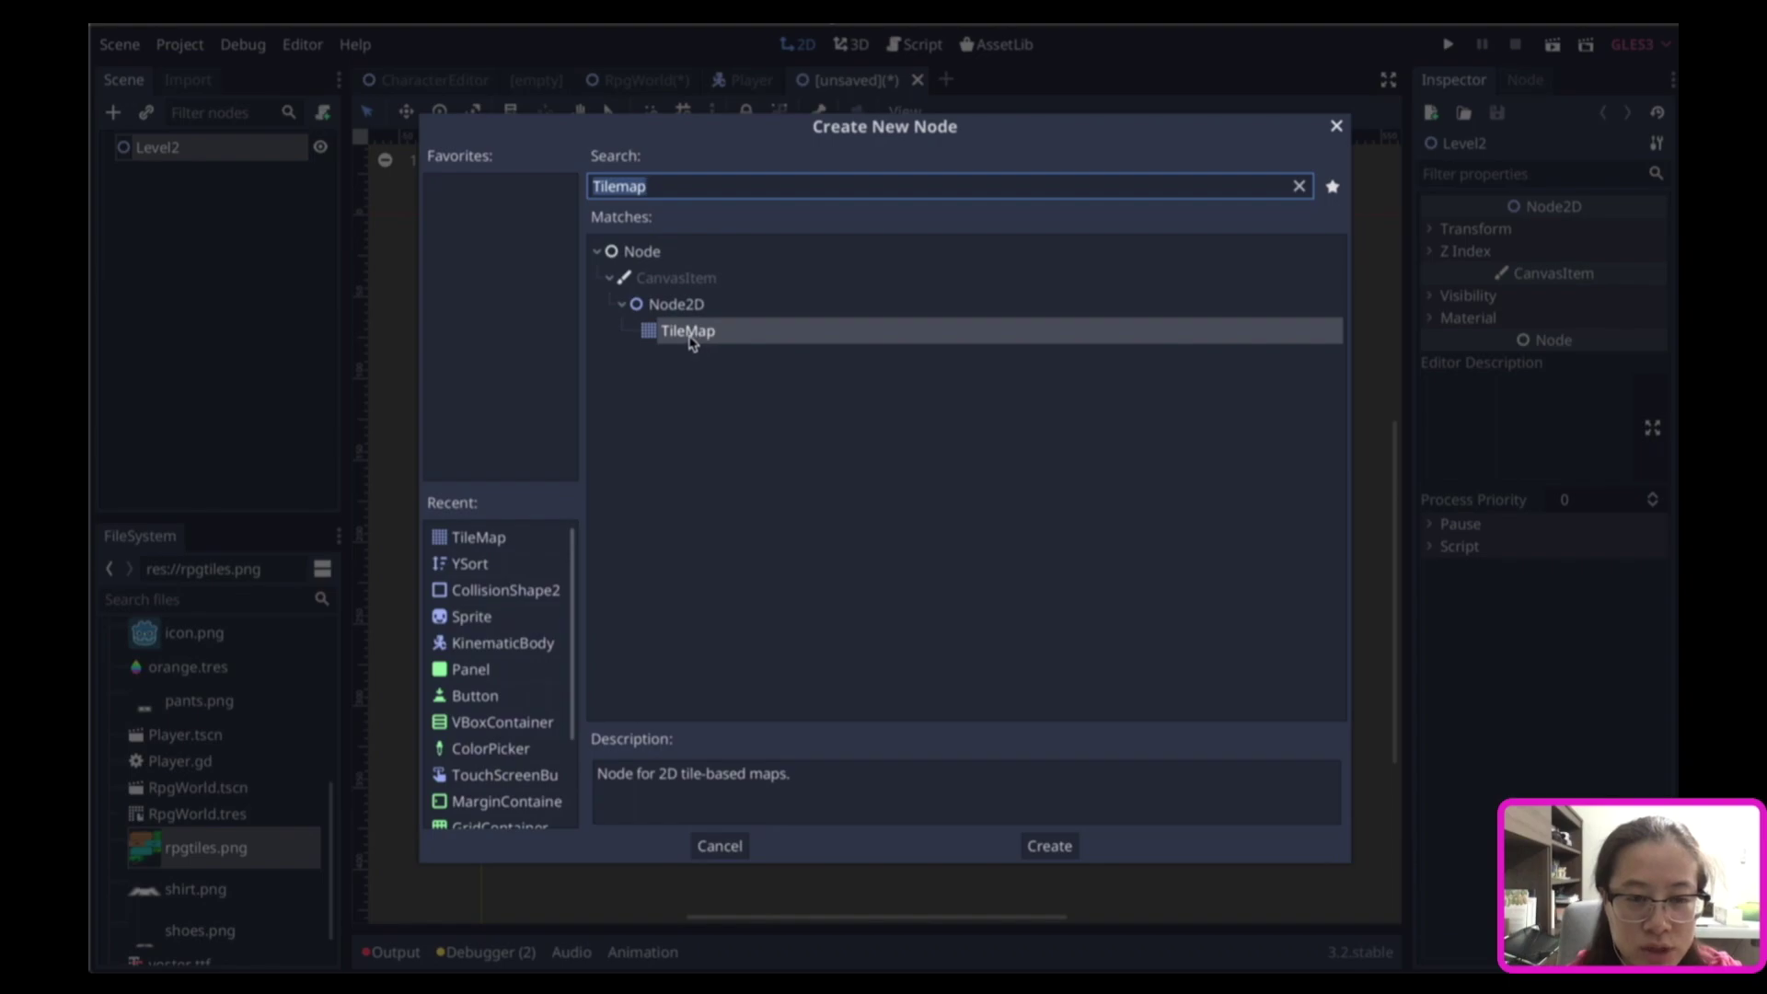
{"action": "left_click", "coordinate": [1027, 850]}
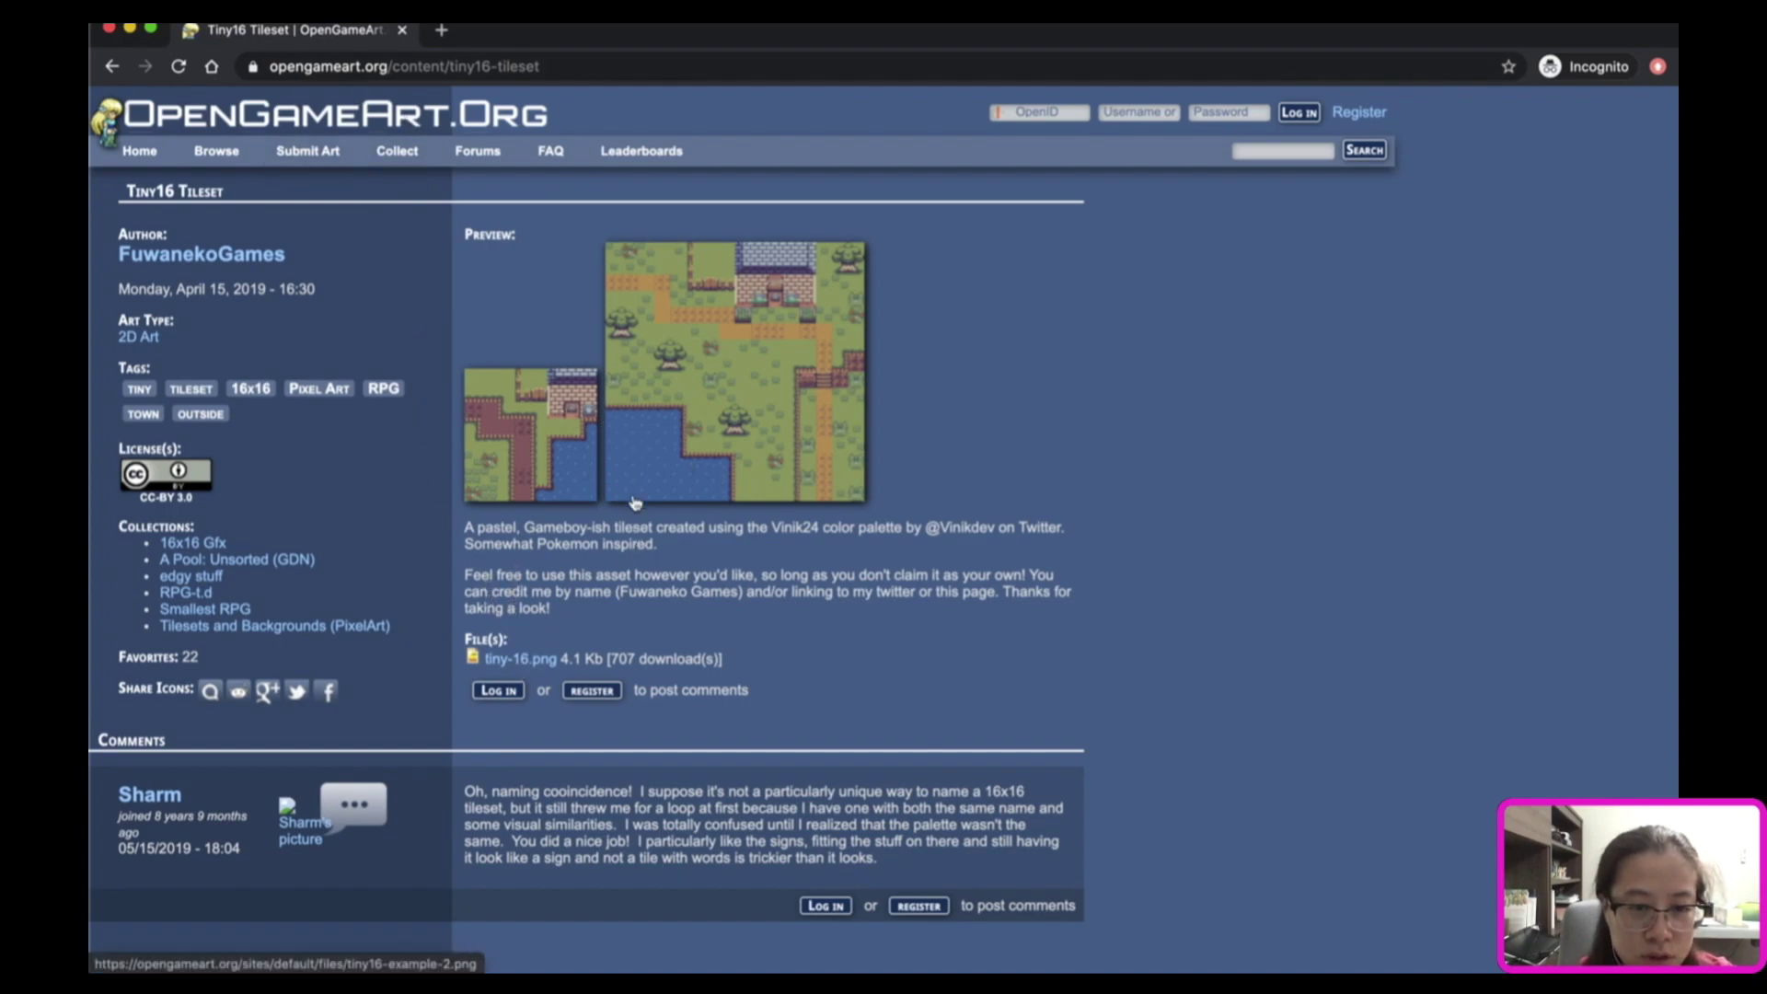
Download tiny-16.png from the File(s) list on the Tiny16 Tileset page.
{"action": "left_click", "coordinate": [532, 663], "text": "alt"}
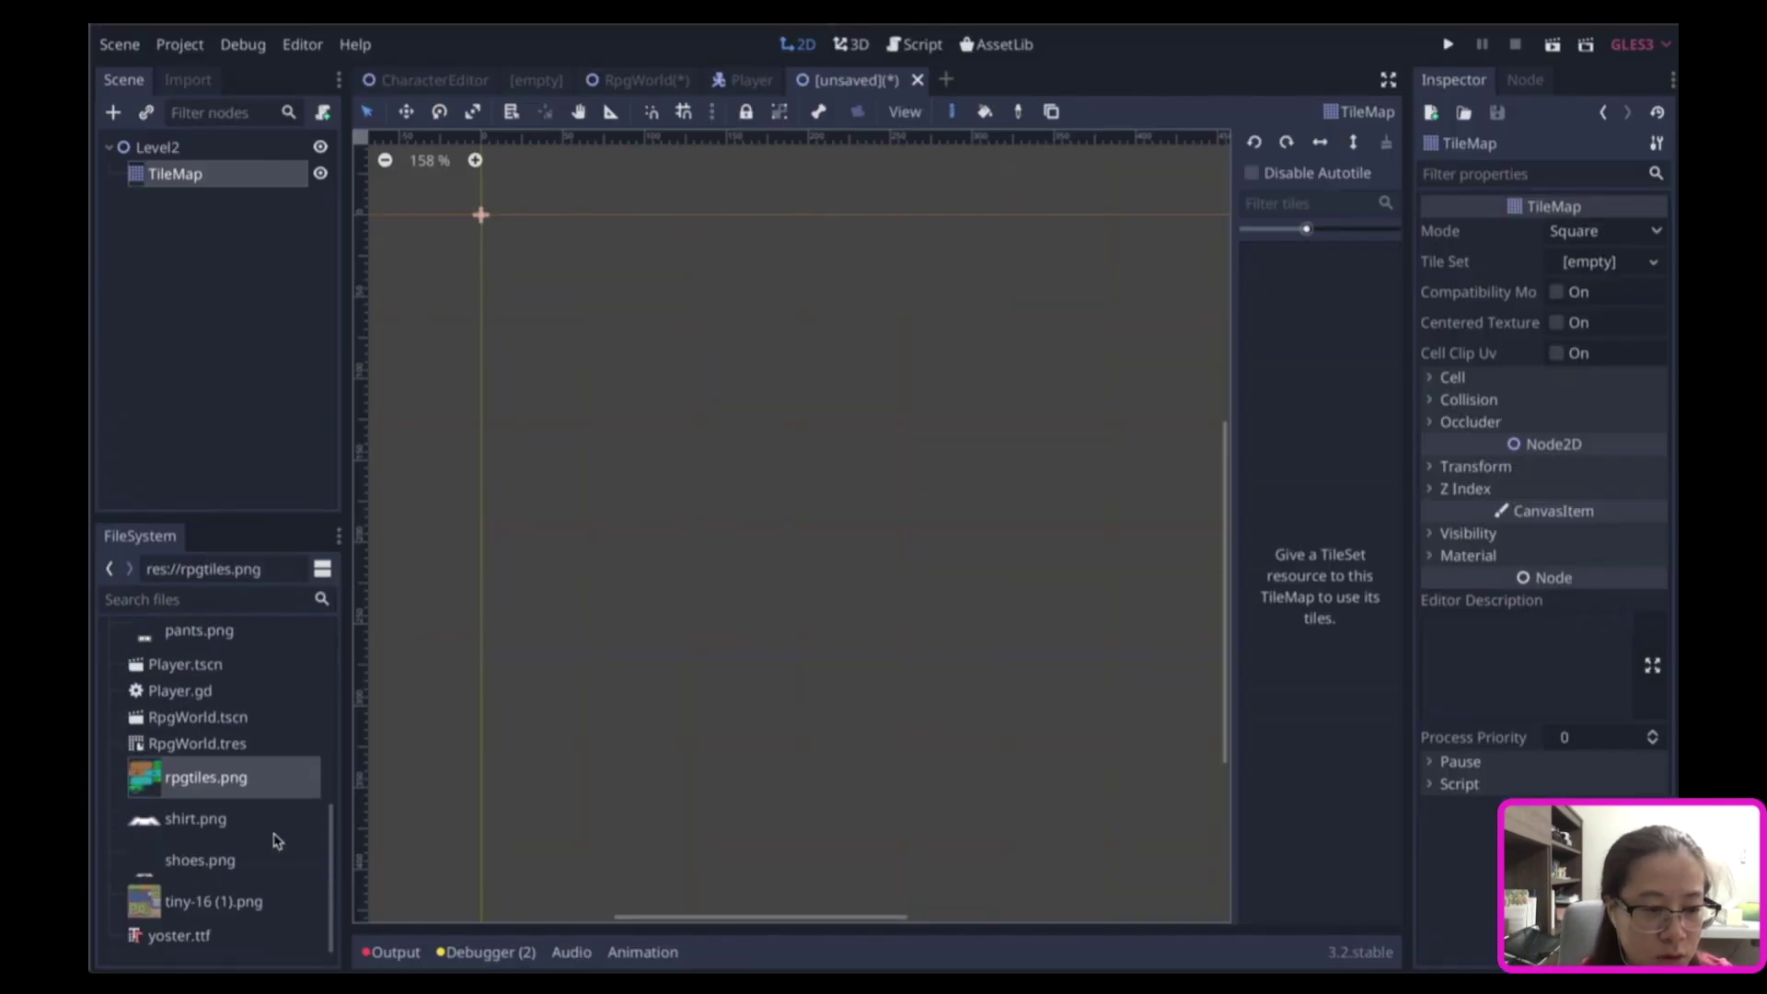
Give the TileMap a new TileSet and add tiny-16 (1).png as its texture.
{"action": "left_click", "coordinate": [181, 906]}
{"action": "left_click", "coordinate": [1653, 264]}
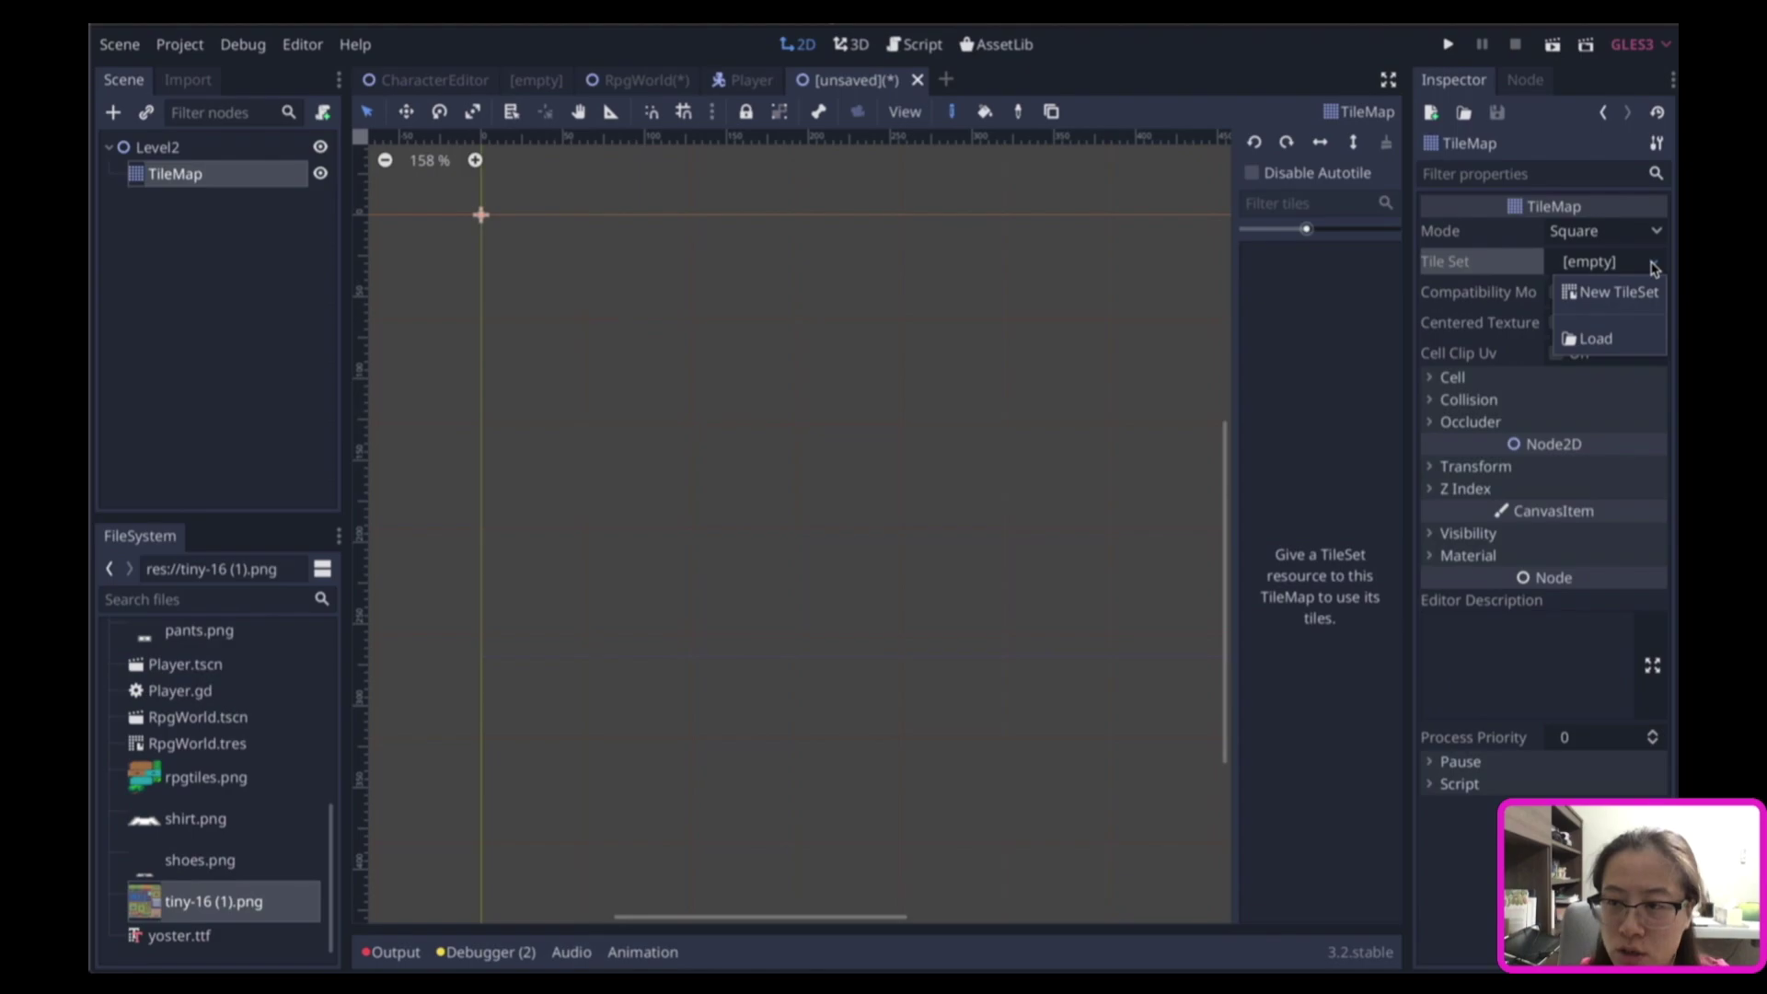
{"action": "left_click", "coordinate": [1632, 293]}
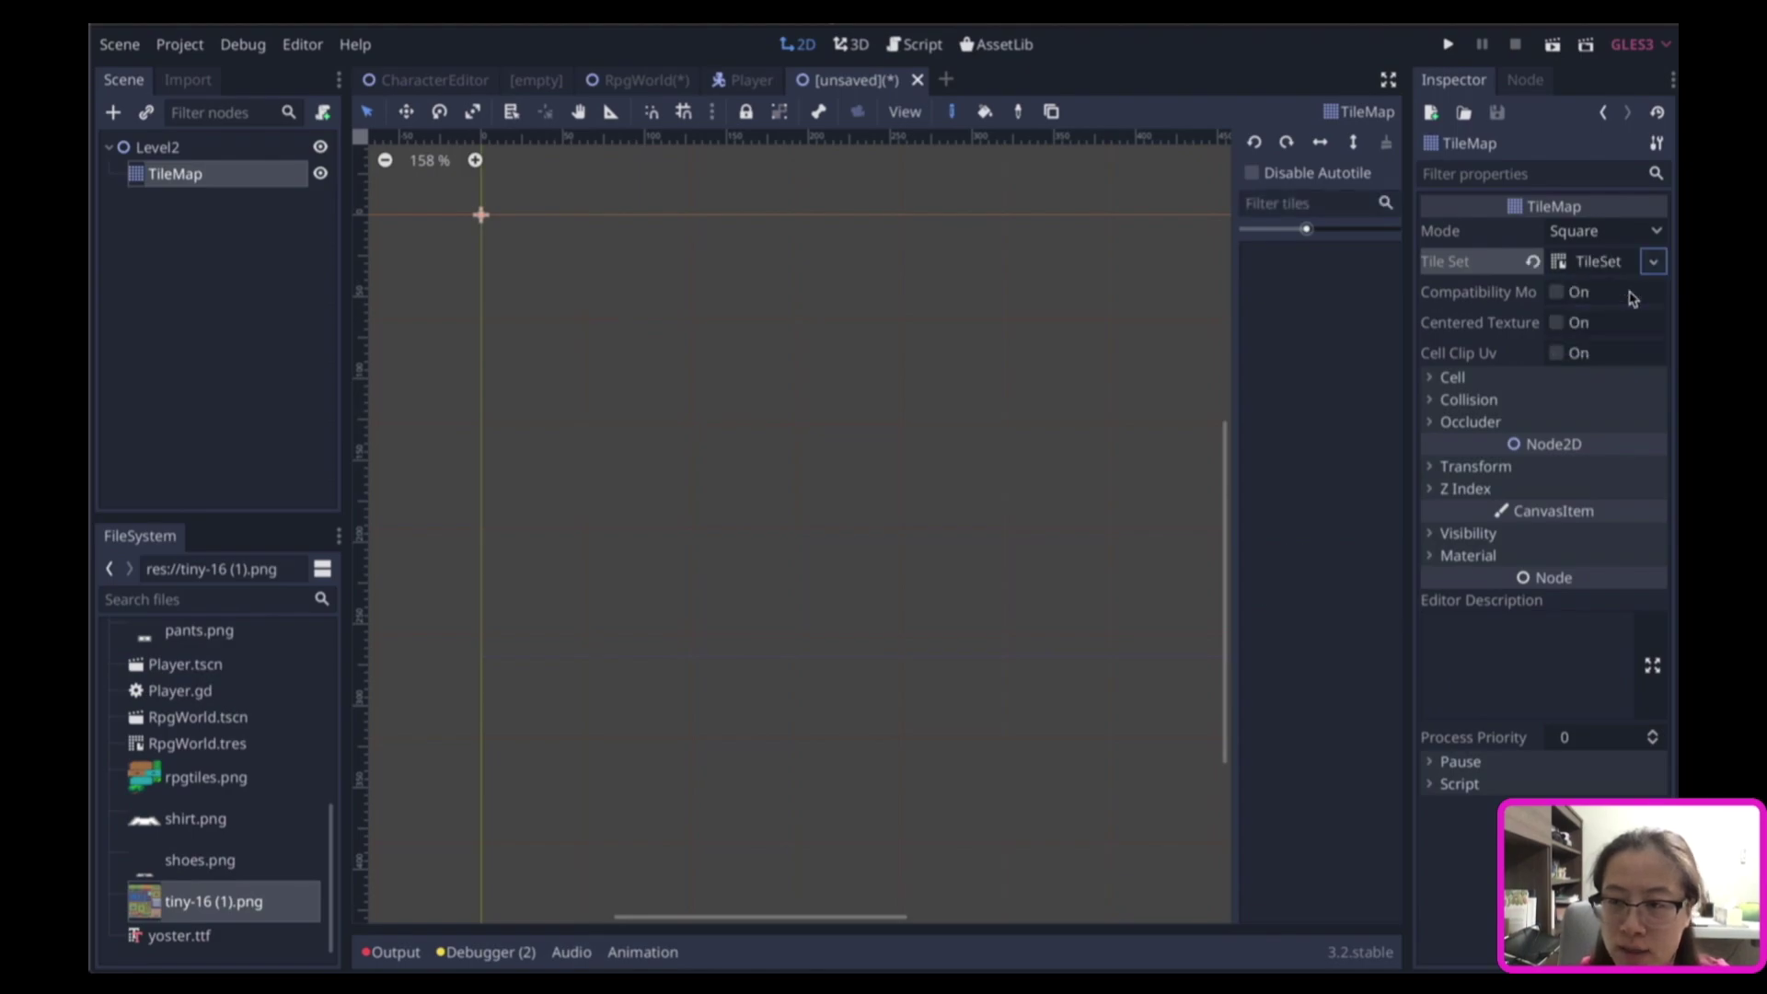
{"action": "left_click", "coordinate": [1605, 268]}
{"action": "left_click", "coordinate": [369, 923]}
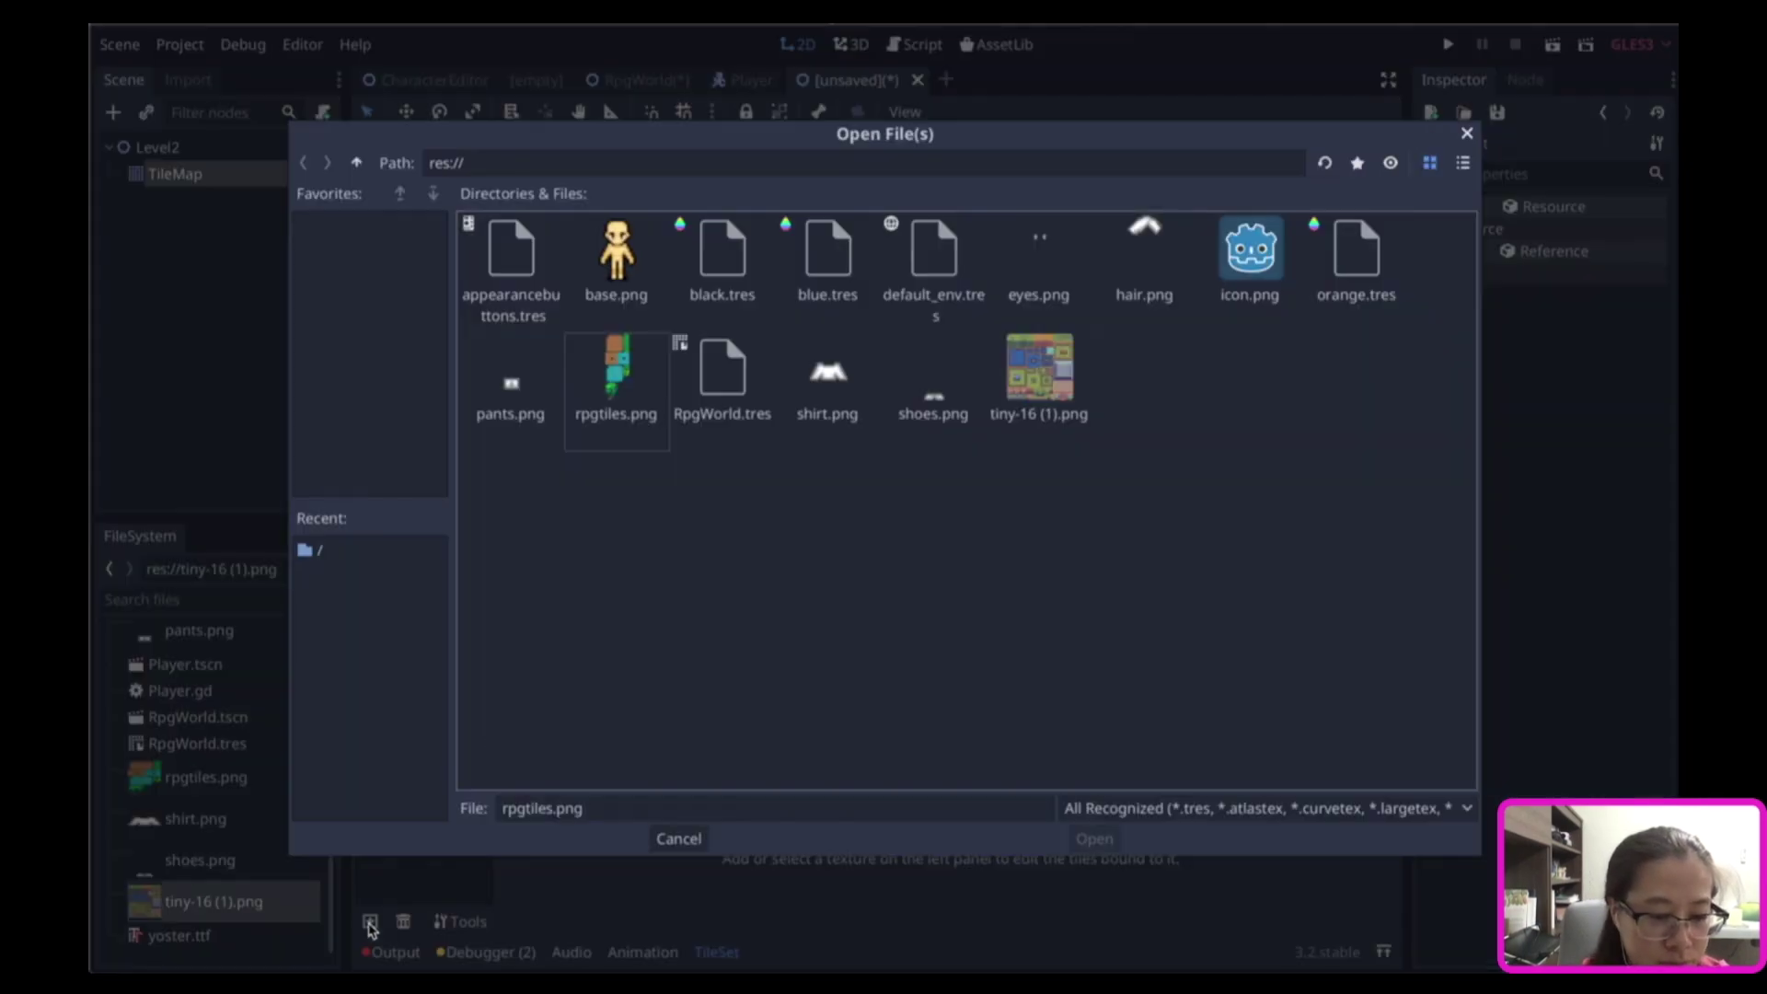
{"action": "double_click", "coordinate": [1038, 368]}
{"action": "left_click_drag", "start_coordinate": [891, 716], "coordinate": [930, 348]}
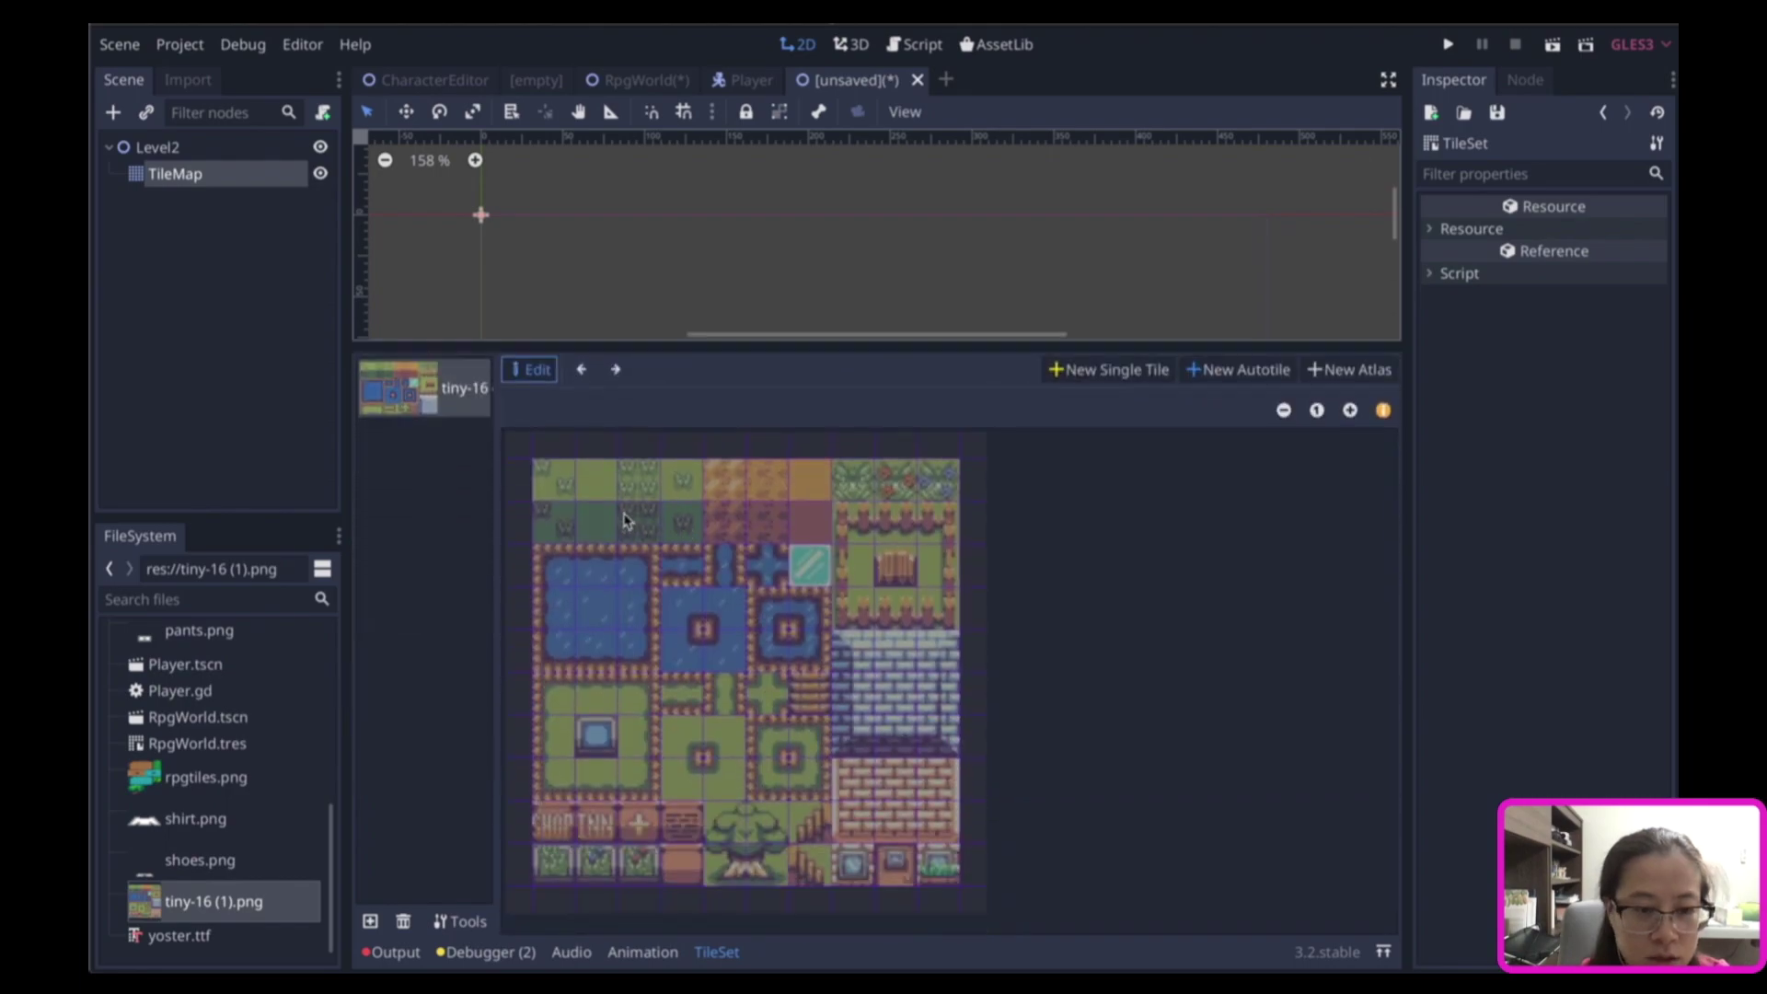
Make the grass square a single tile named background.
{"action": "left_click", "coordinate": [1071, 377]}
{"action": "left_click", "coordinate": [598, 520]}
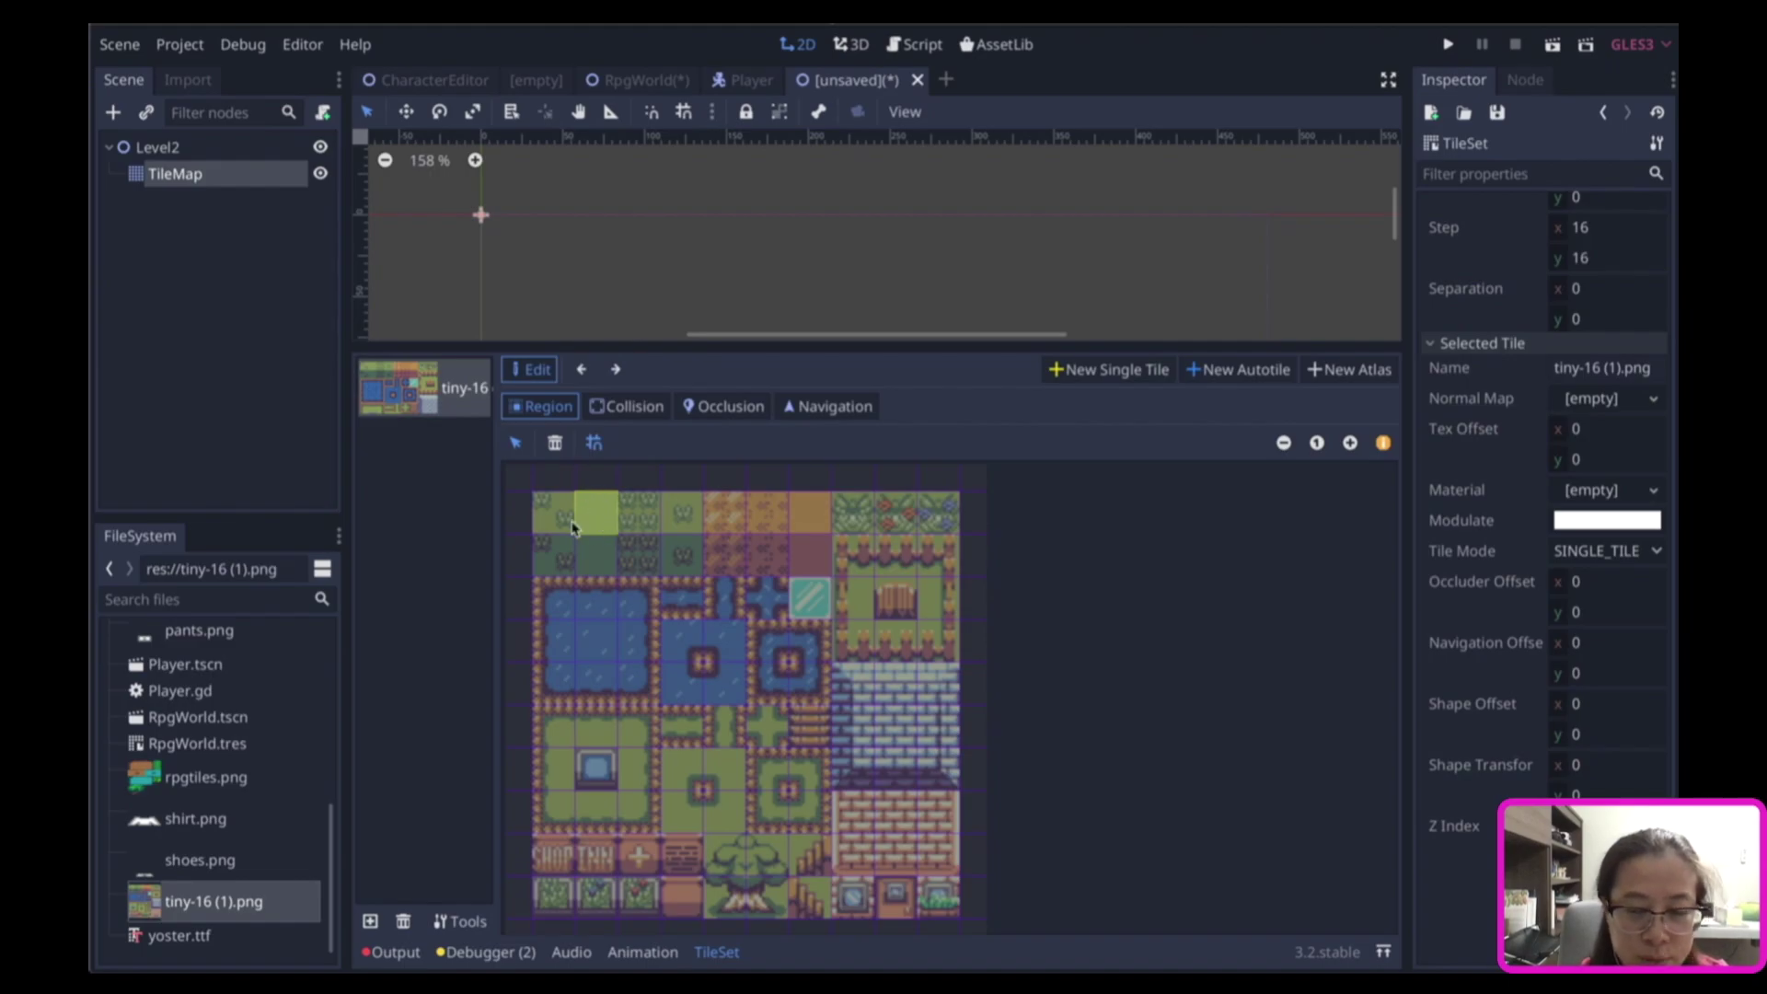
{"action": "double_click", "coordinate": [1592, 367]}
{"action": "type", "text": "b"}
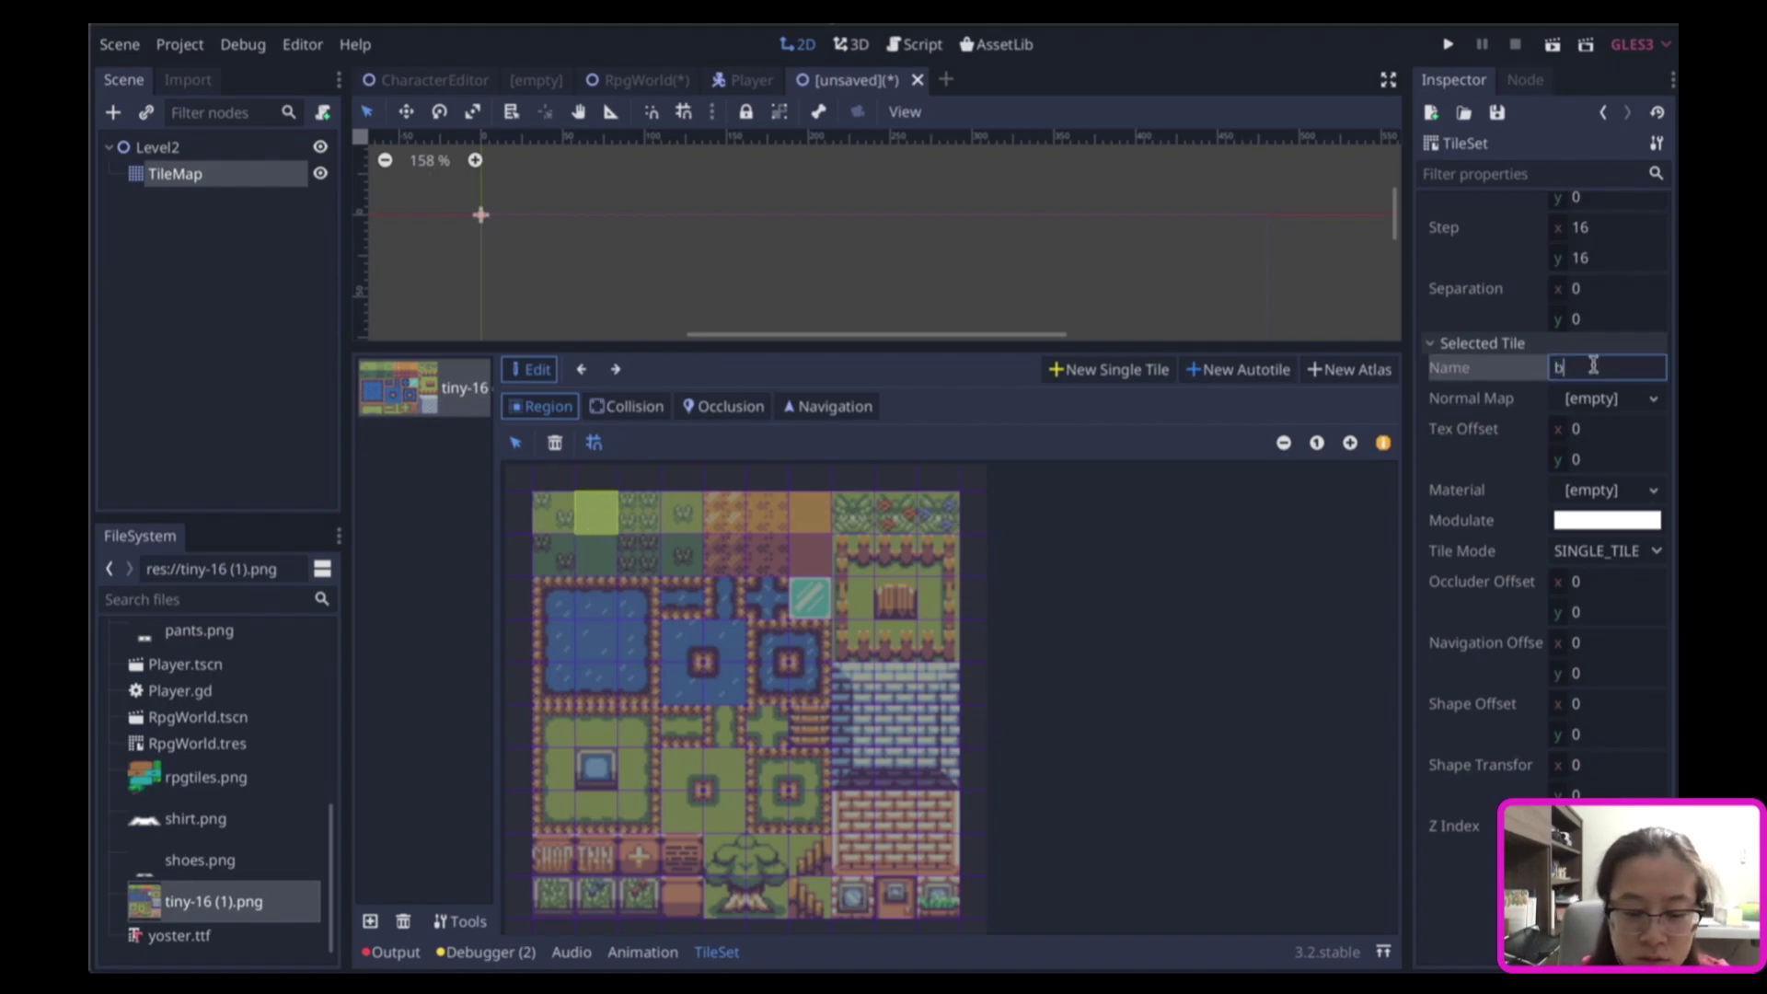
{"action": "type", "text": "ackground"}
{"action": "key", "text": "Return"}
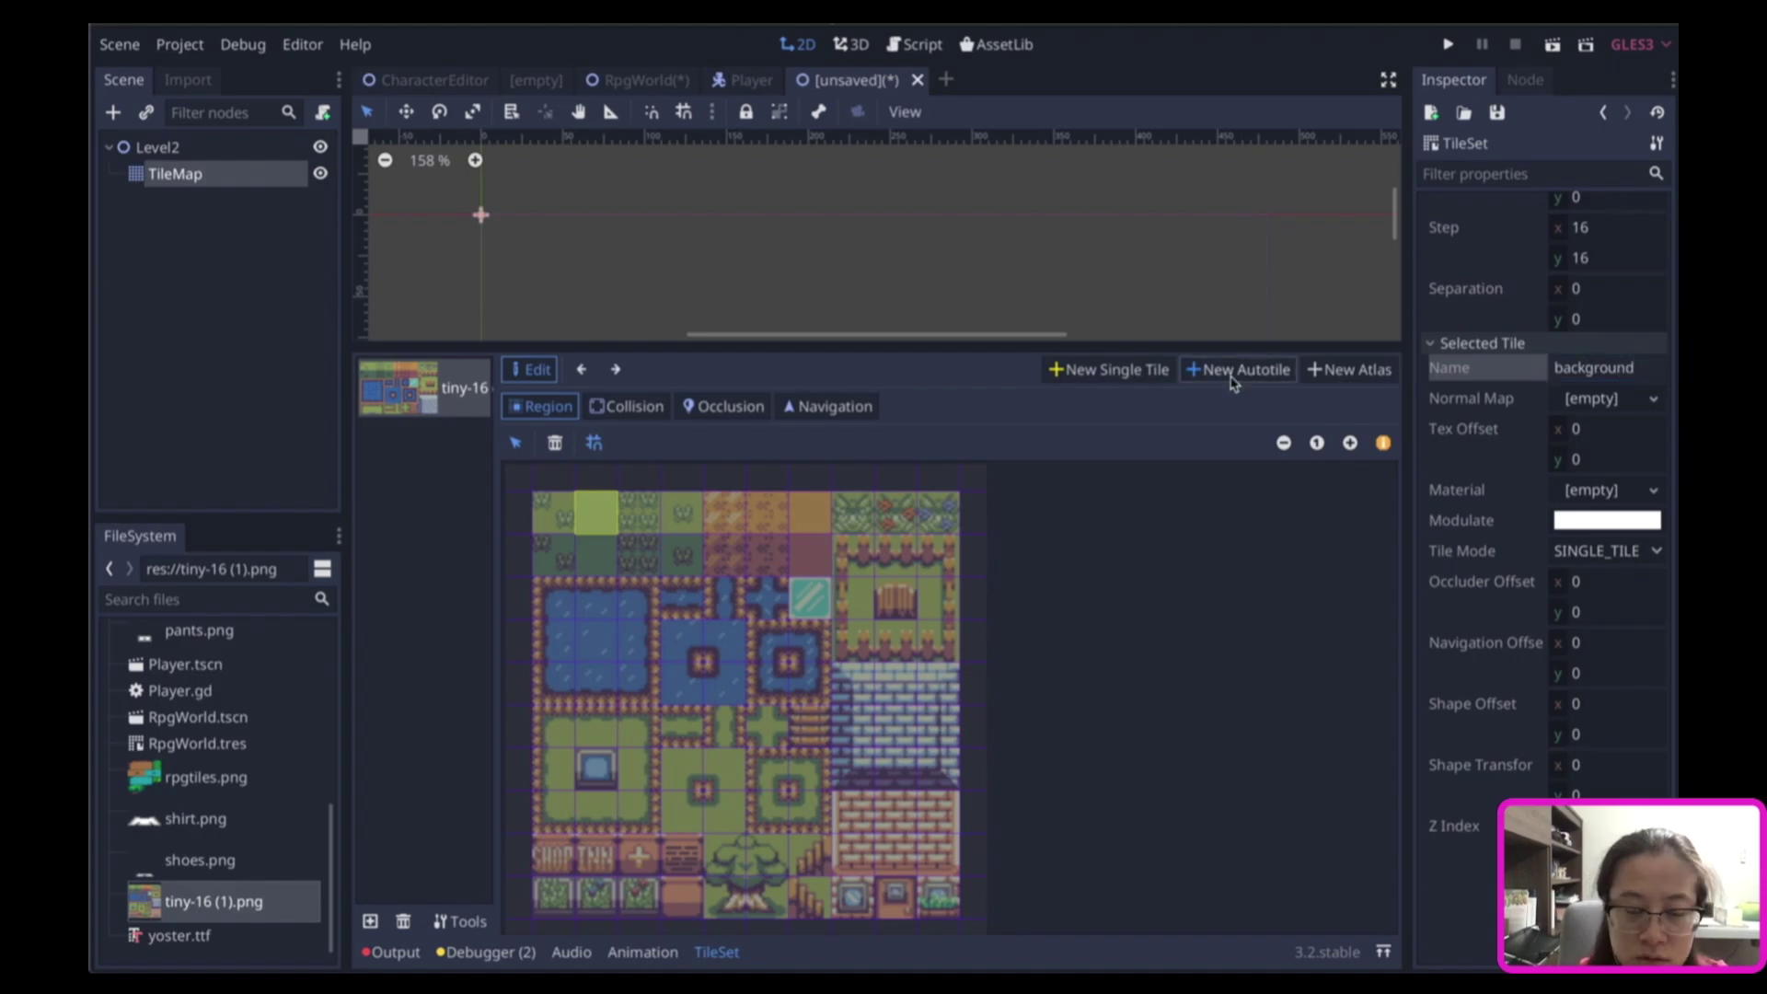
Define an autotile over the water tiles with bitmask mode 3X3 (minimal).
{"action": "left_click", "coordinate": [1233, 373]}
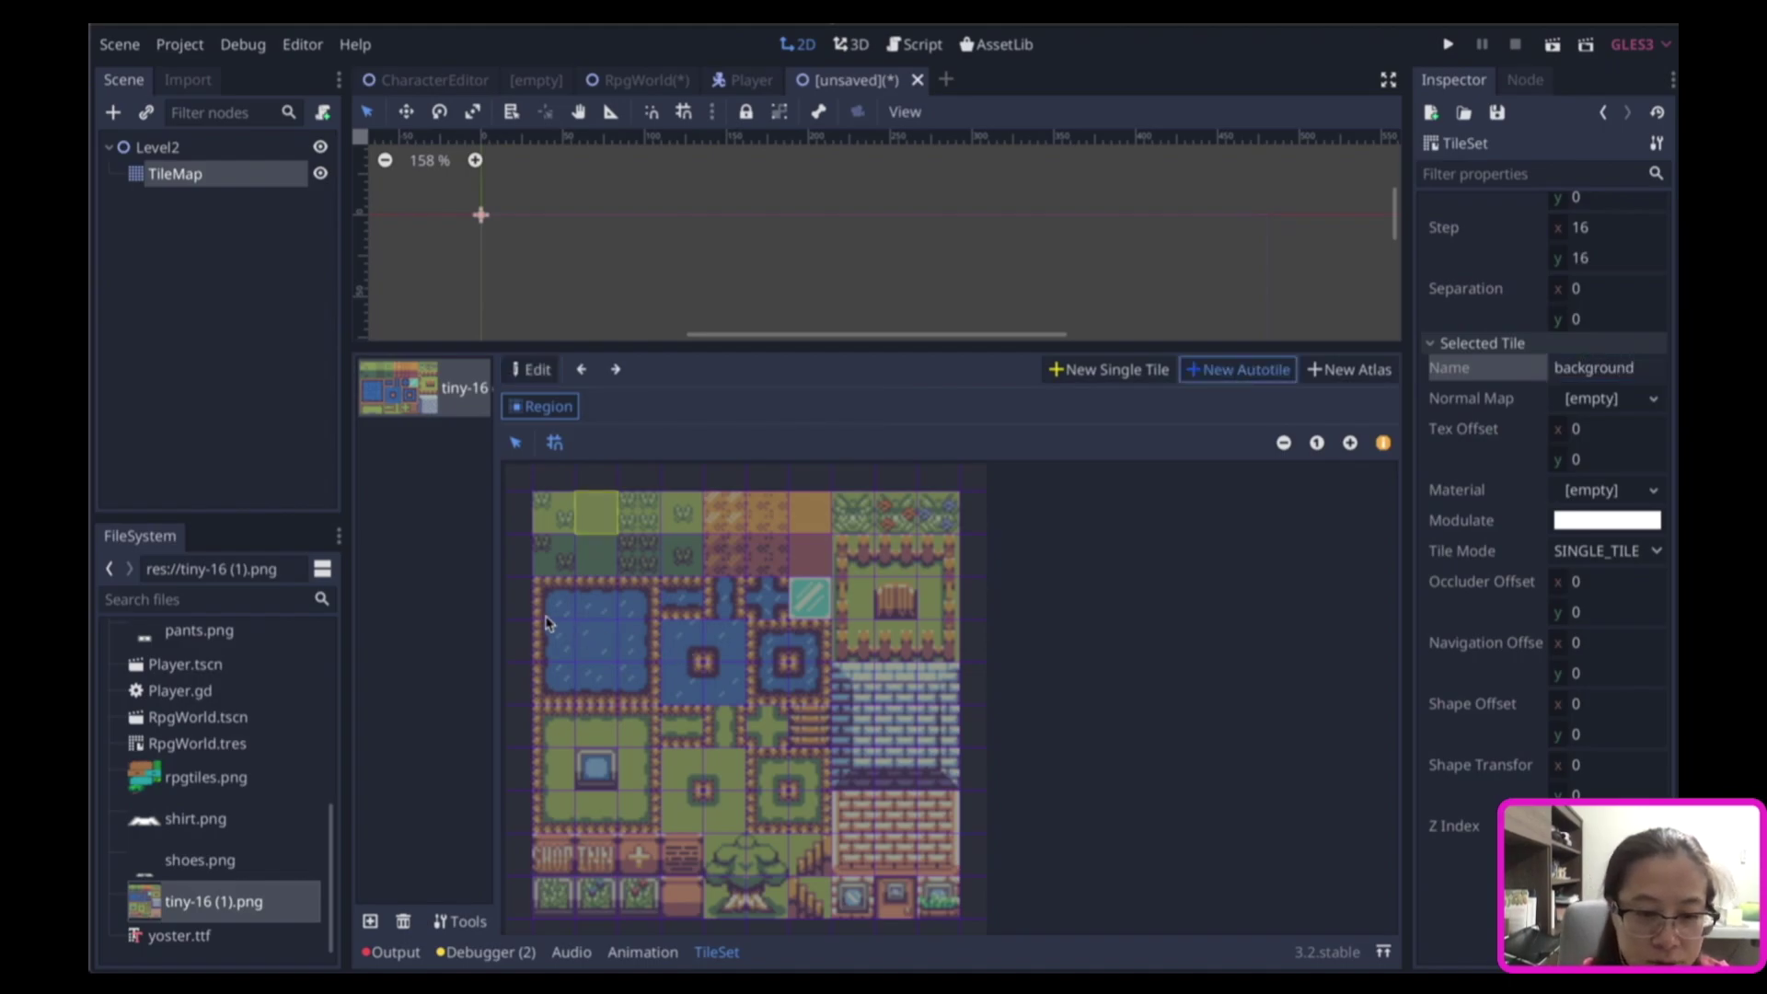
{"action": "left_click_drag", "start_coordinate": [550, 602], "coordinate": [784, 692]}
{"action": "left_click", "coordinate": [1637, 581]}
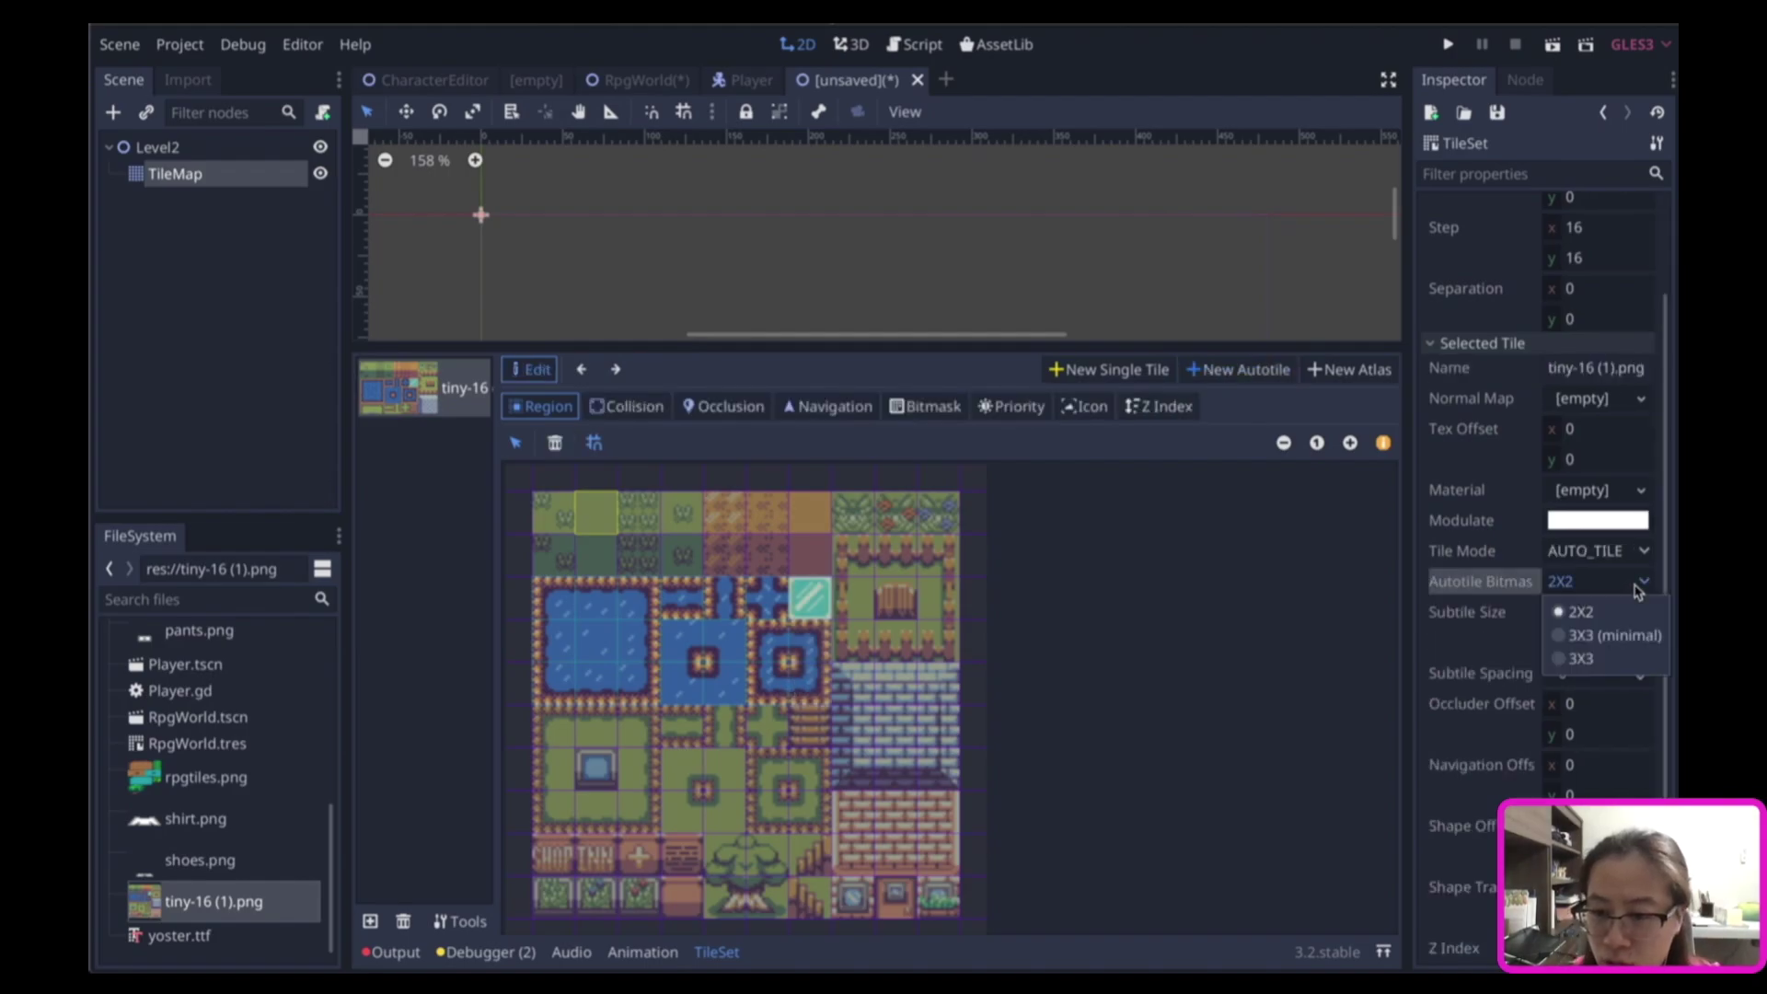
{"action": "left_click", "coordinate": [1594, 639]}
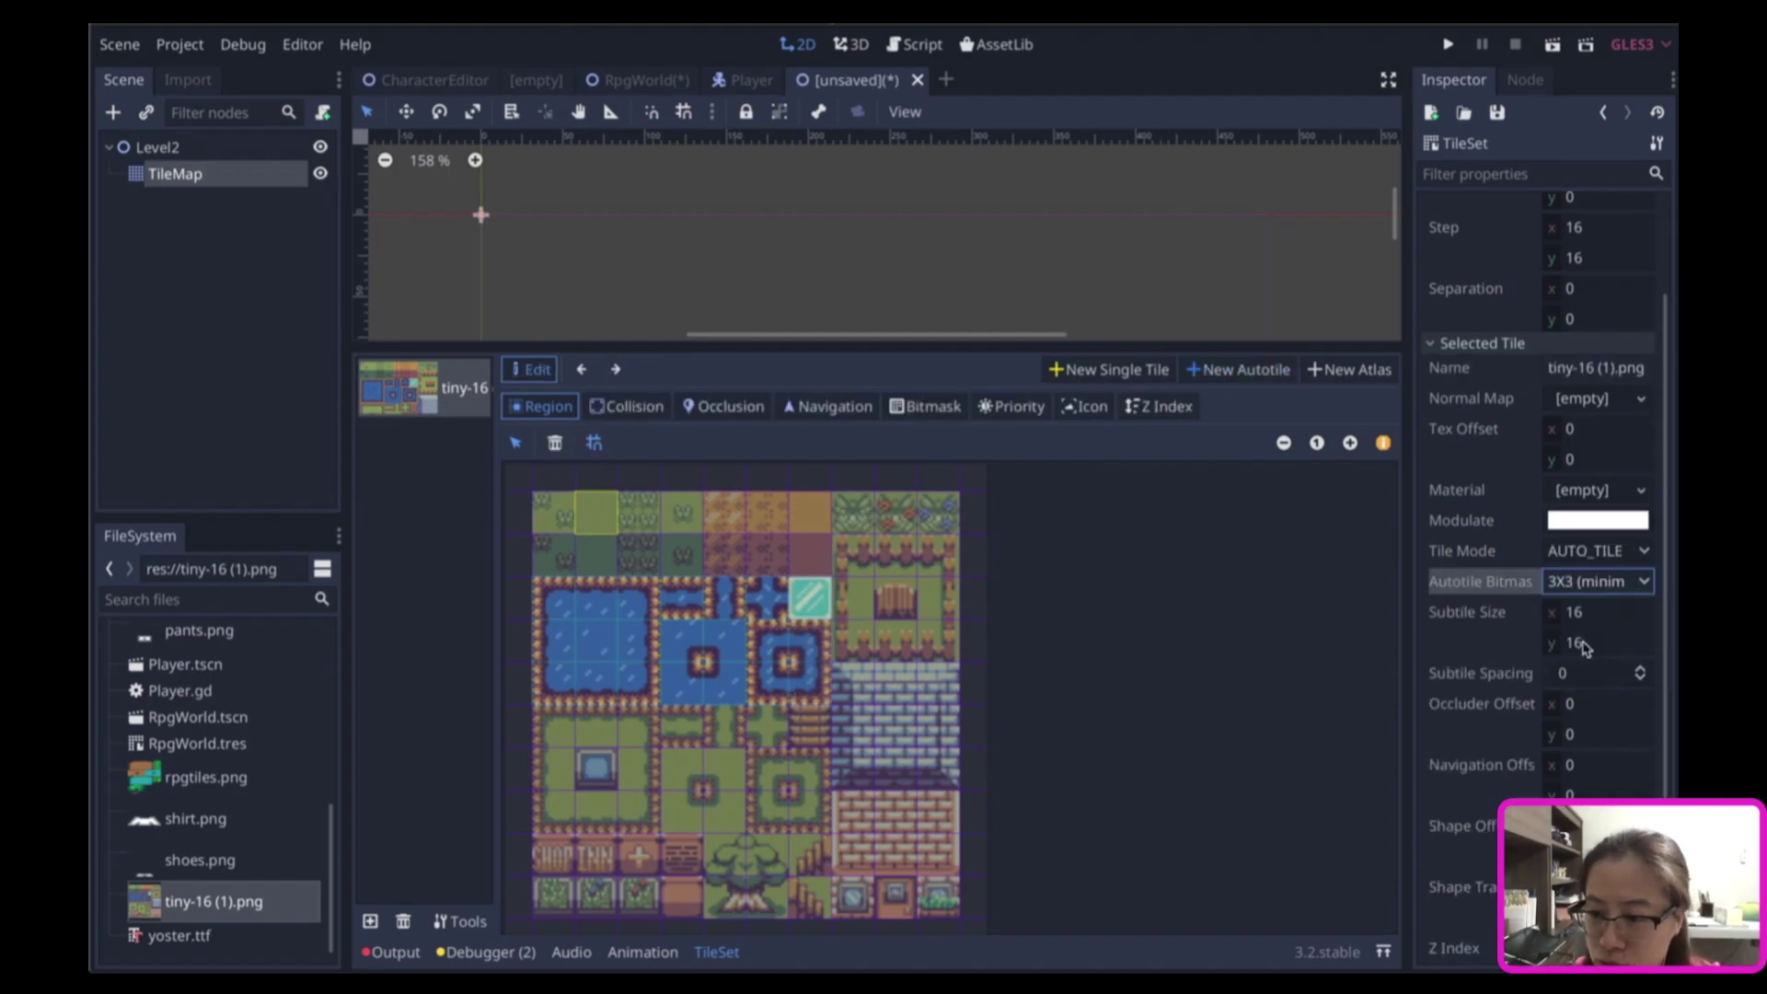
Paint the water autotile's bitmask cells, then lay a vertical column of background tiles on Level2.
{"action": "left_click", "coordinate": [925, 406]}
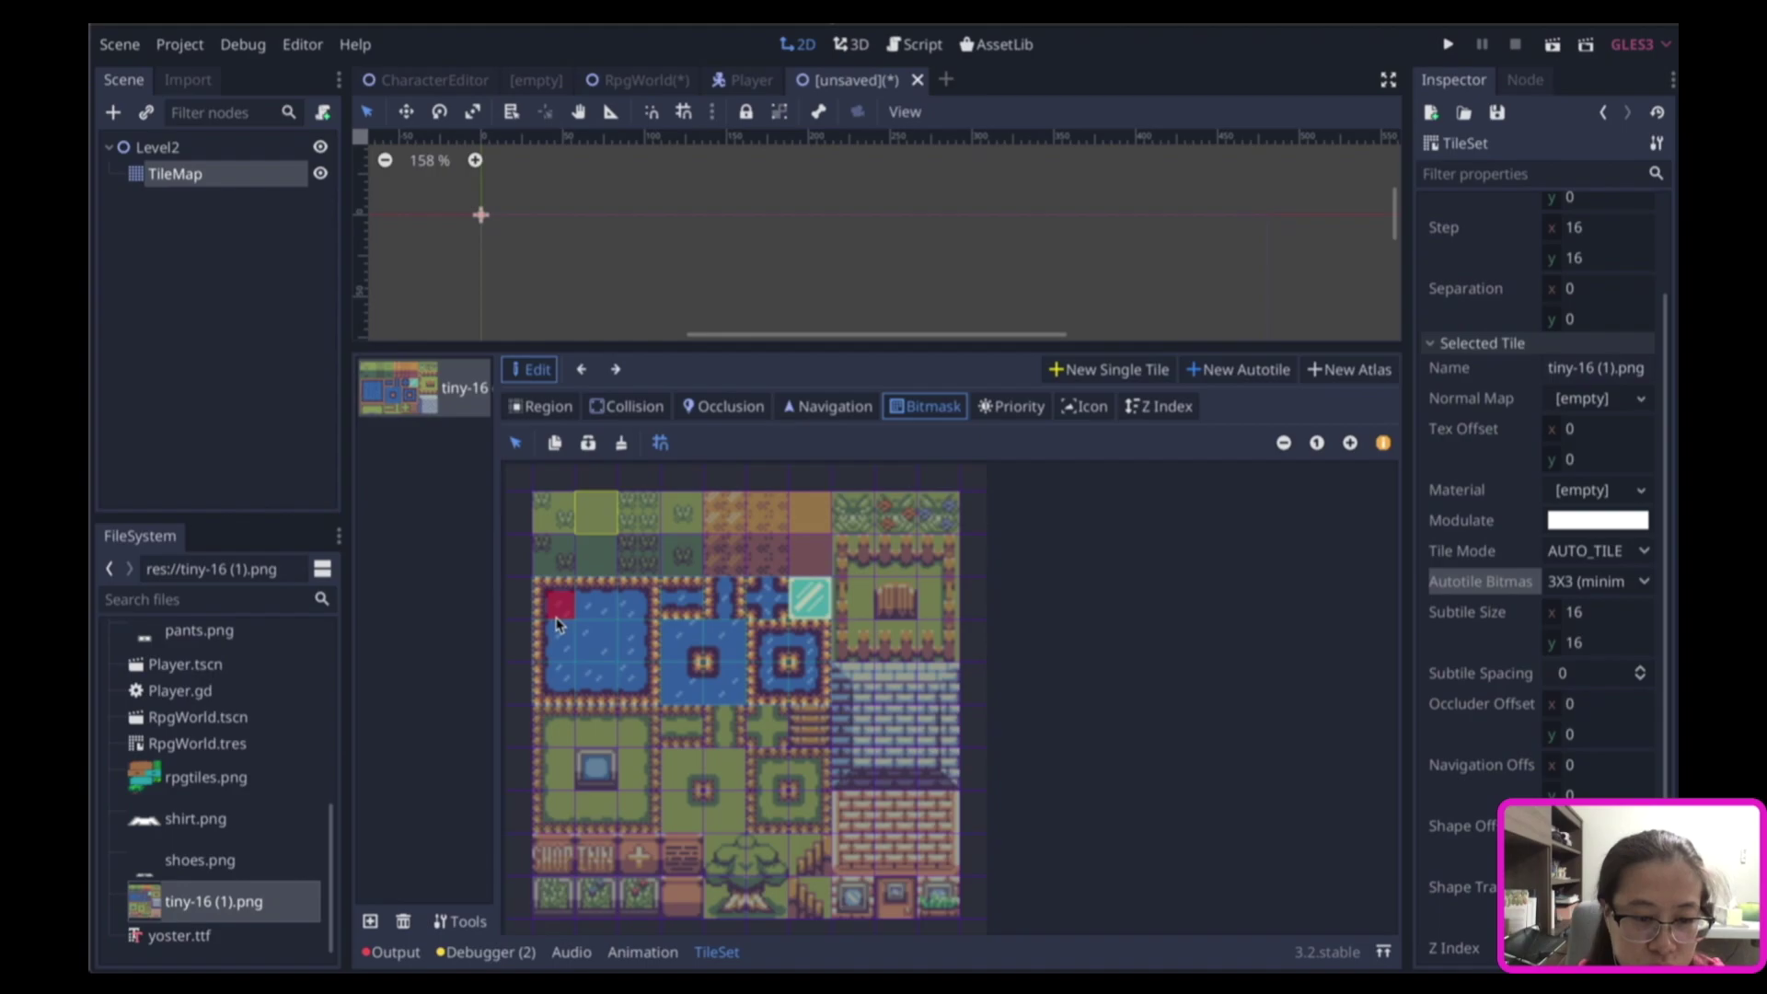
{"action": "mouse_move", "coordinate": [557, 624]}
{"action": "left_mouse_down"}
{"action": "mouse_move", "coordinate": [554, 663]}
{"action": "mouse_move", "coordinate": [633, 677]}
{"action": "mouse_move", "coordinate": [619, 618]}
{"action": "left_mouse_up"}
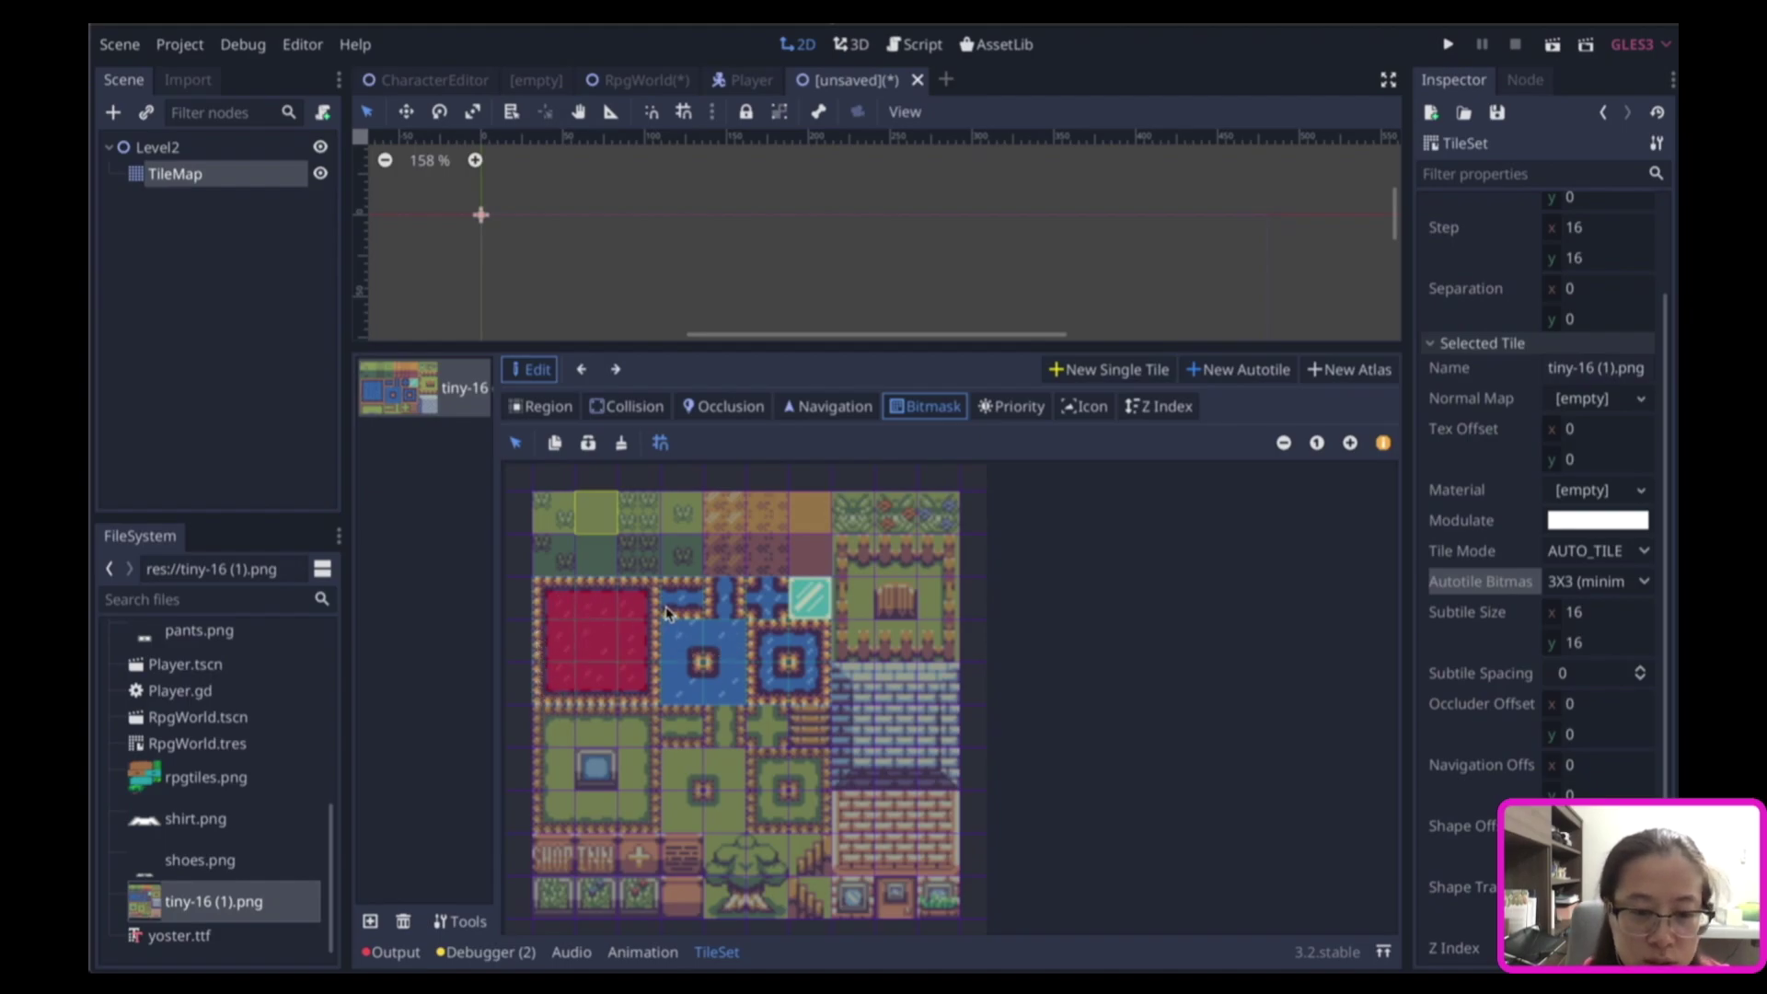
{"action": "mouse_move", "coordinate": [669, 603]}
{"action": "left_mouse_down"}
{"action": "mouse_move", "coordinate": [729, 622]}
{"action": "mouse_move", "coordinate": [784, 602]}
{"action": "mouse_move", "coordinate": [766, 614]}
{"action": "left_mouse_up"}
{"action": "mouse_move", "coordinate": [664, 633]}
{"action": "left_mouse_down"}
{"action": "mouse_move", "coordinate": [739, 704]}
{"action": "mouse_move", "coordinate": [769, 649]}
{"action": "mouse_move", "coordinate": [815, 655]}
{"action": "left_mouse_up"}
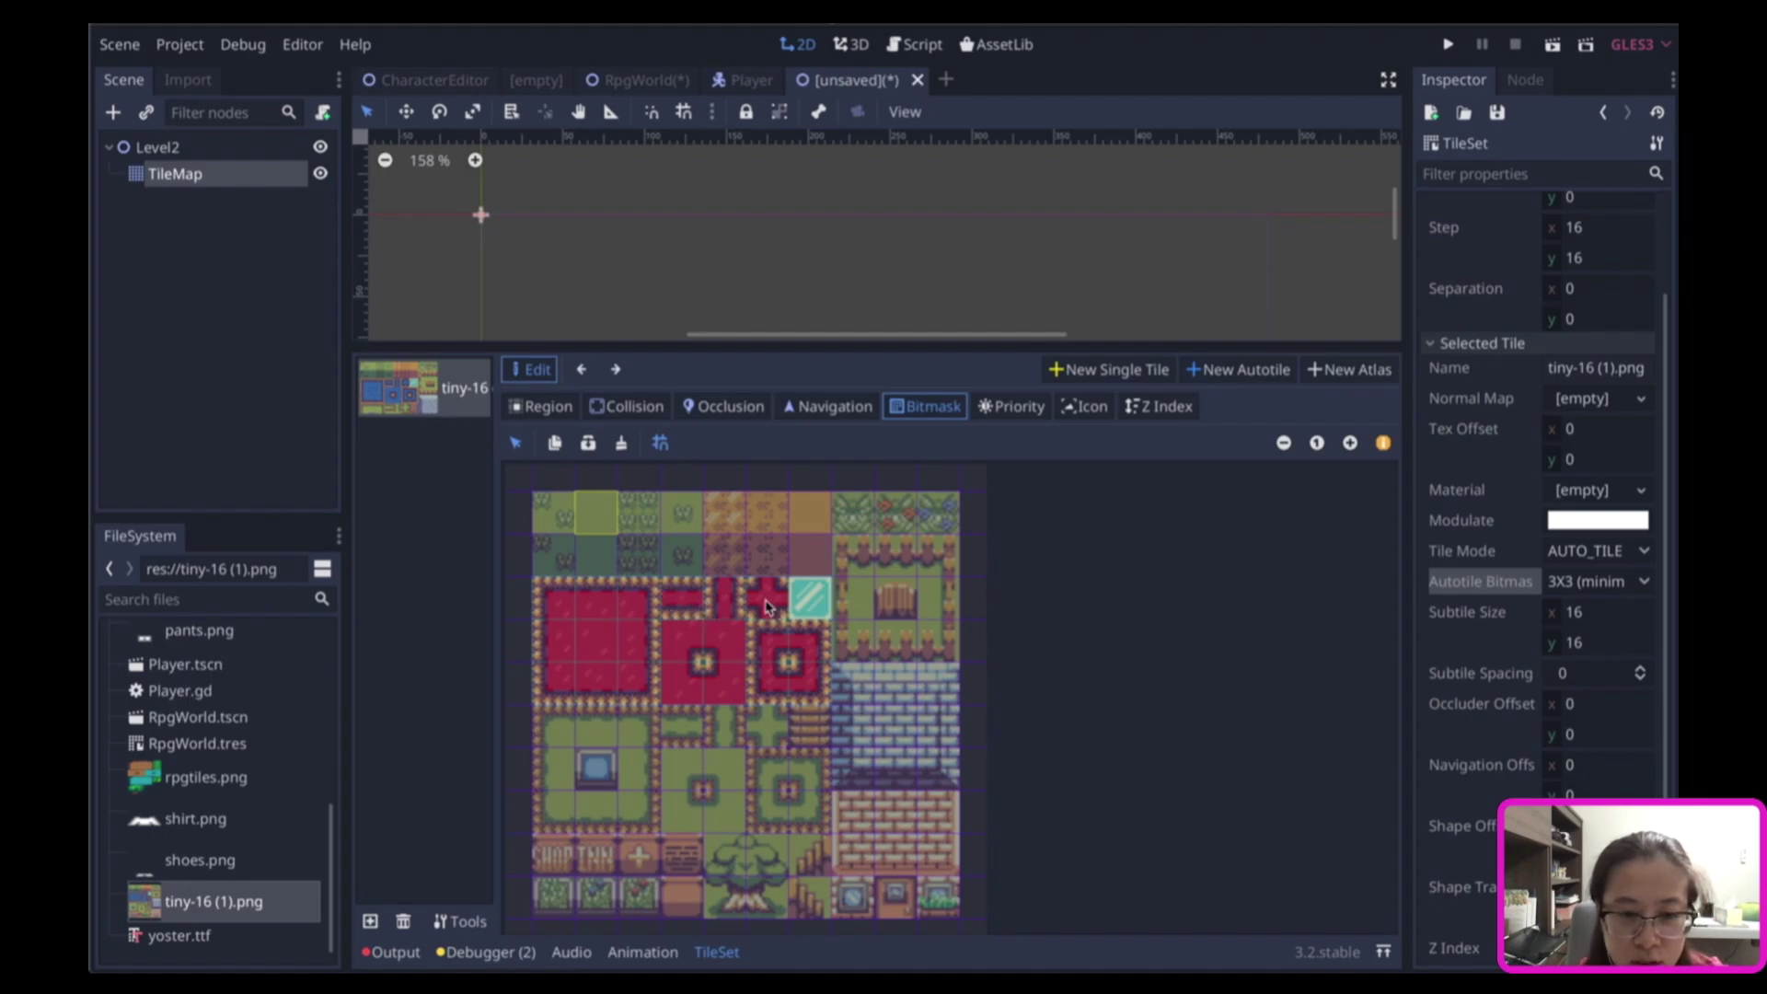
{"action": "left_click", "coordinate": [934, 315]}
{"action": "left_click_drag", "start_coordinate": [494, 221], "coordinate": [495, 483]}
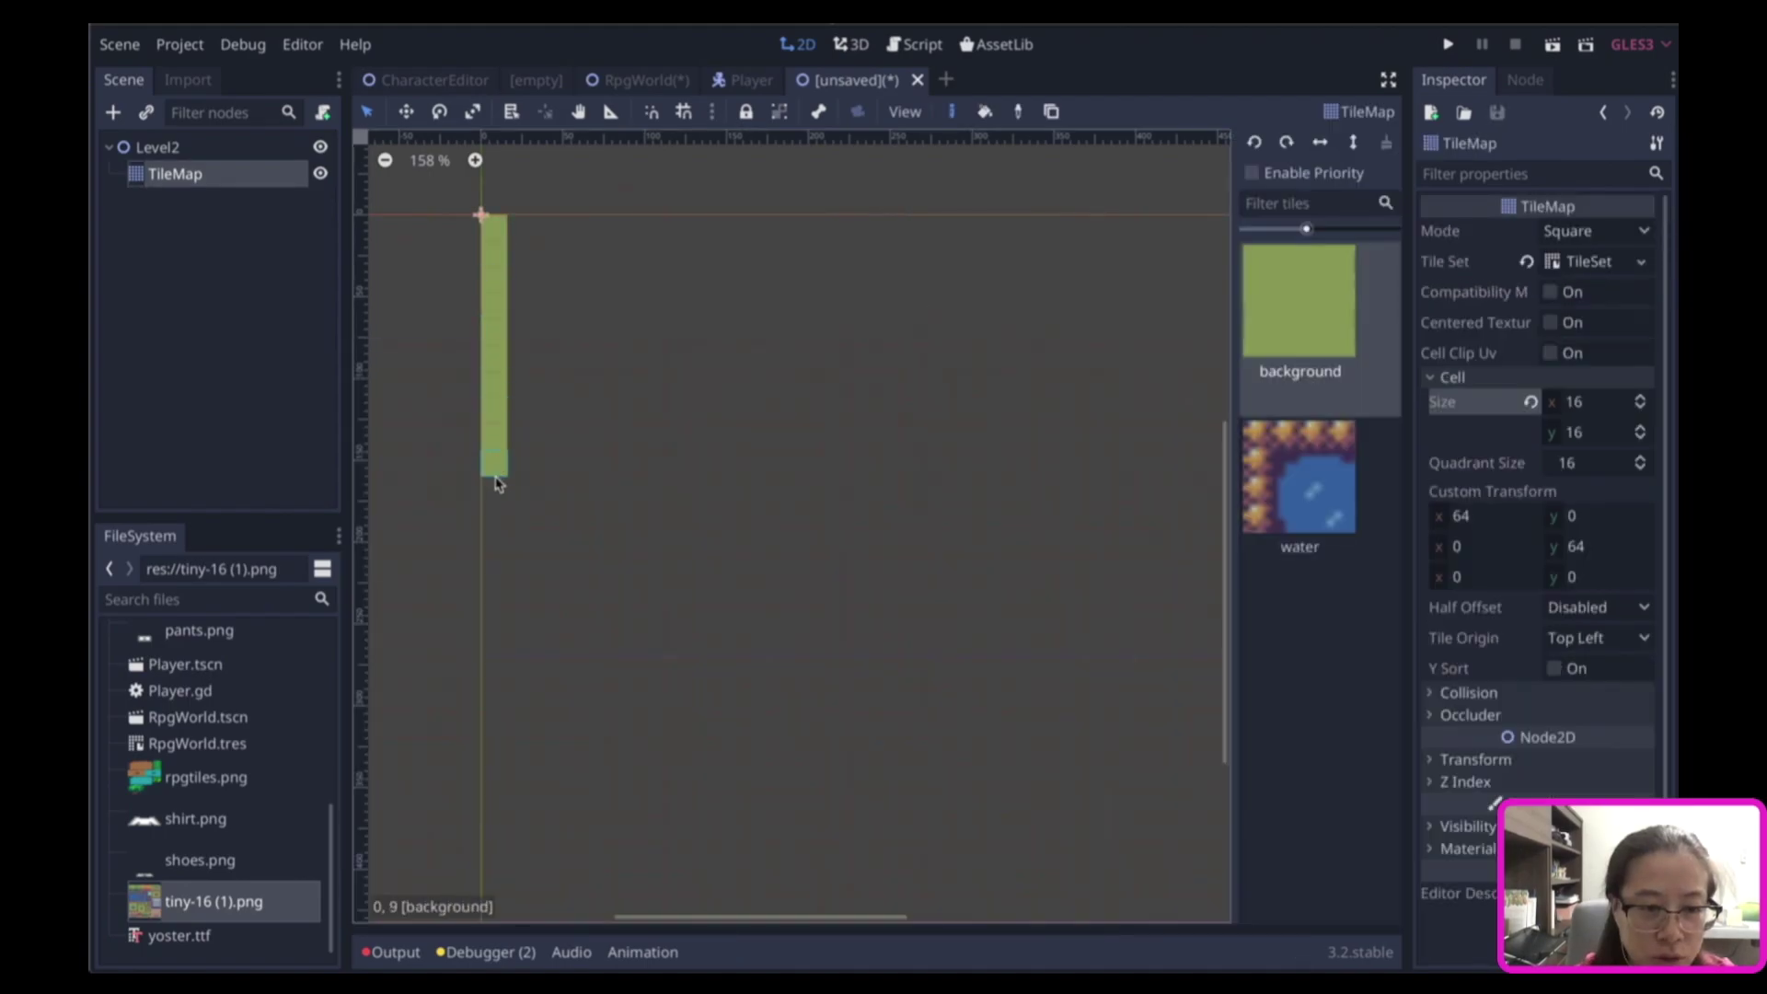
Paint background tiles along the bottom row and right column, then bucket-fill the interior with grass.
{"action": "scroll", "coordinate": [552, 506], "scroll_direction": "right", "scroll_amount": 3}
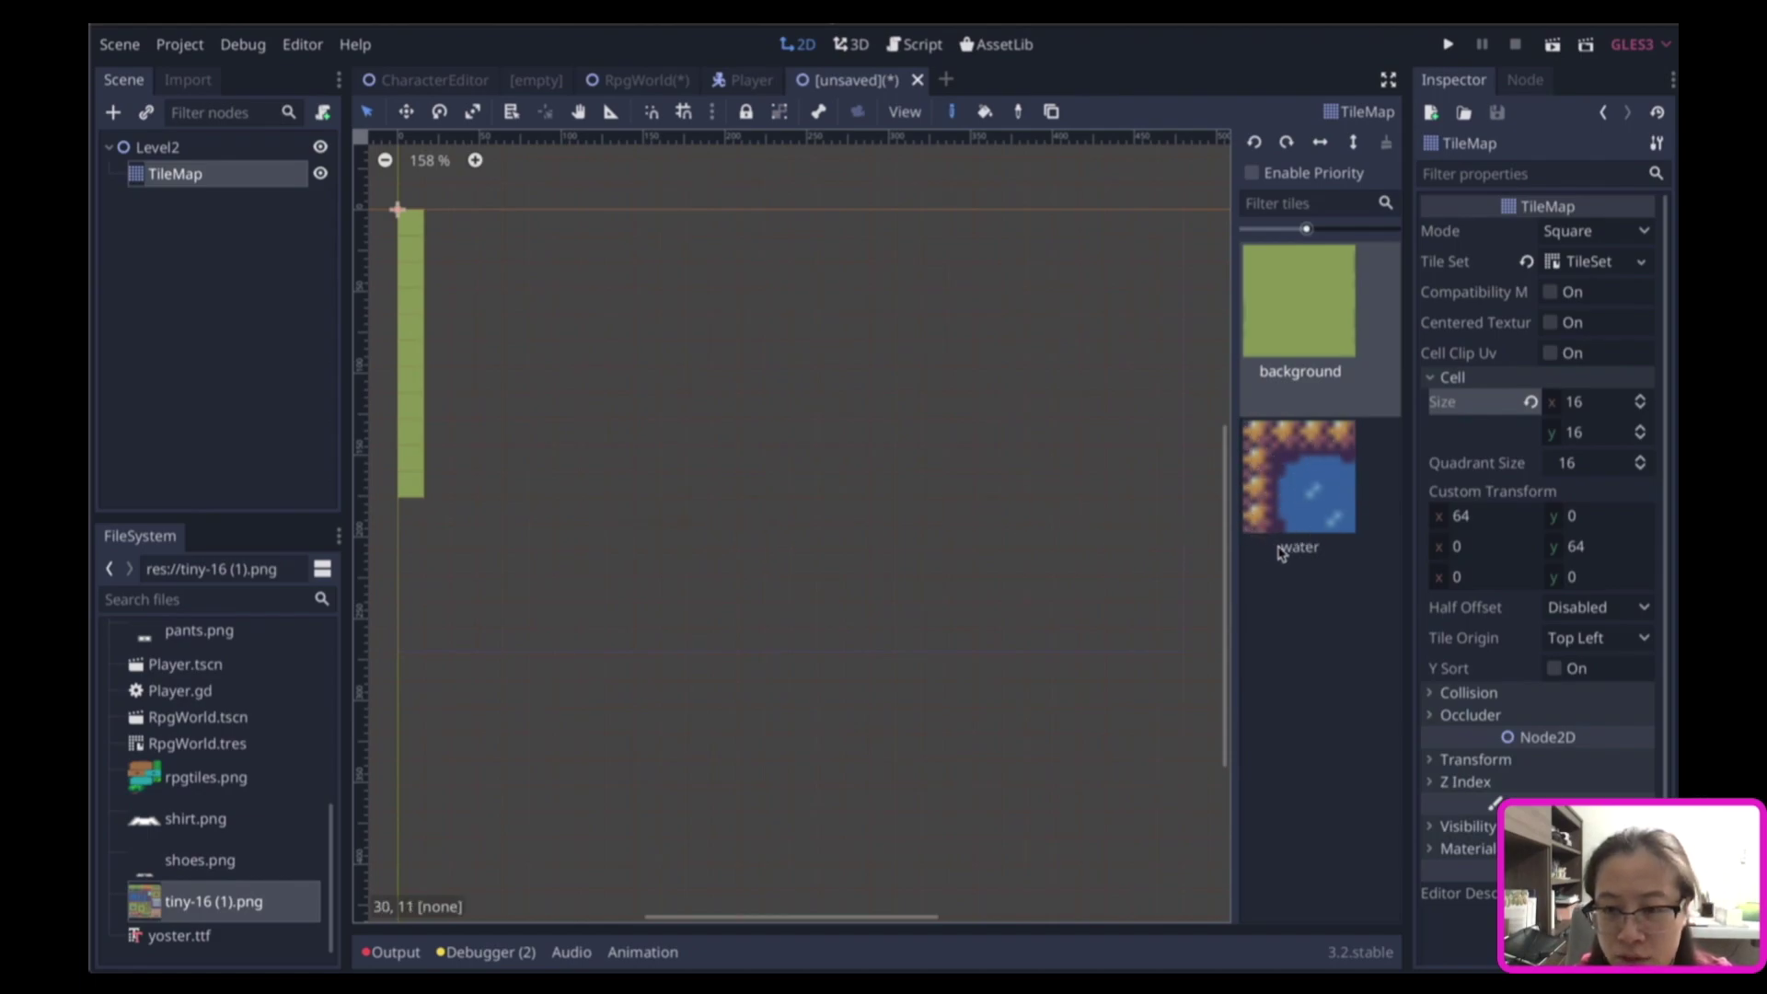
{"action": "mouse_move", "coordinate": [410, 511]}
{"action": "left_mouse_down"}
{"action": "mouse_move", "coordinate": [405, 608]}
{"action": "mouse_move", "coordinate": [543, 641]}
{"action": "left_mouse_up"}
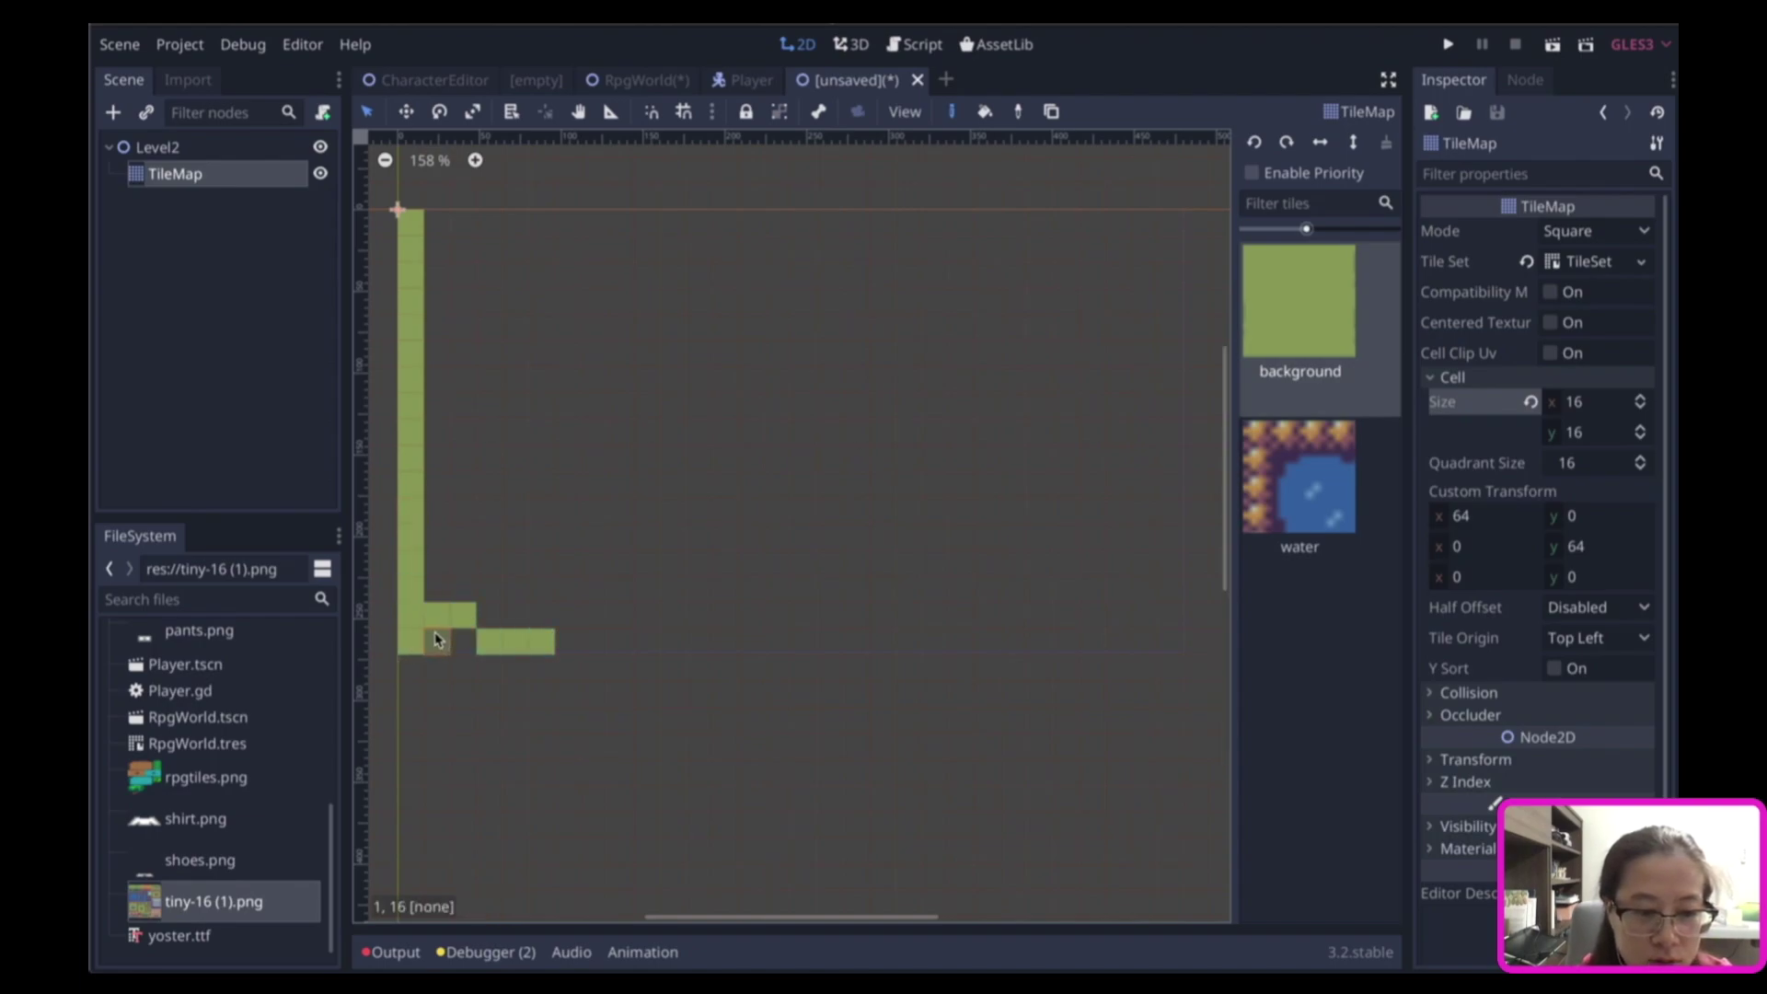
{"action": "left_click_drag", "start_coordinate": [436, 639], "coordinate": [1170, 641]}
{"action": "mouse_move", "coordinate": [1171, 221]}
{"action": "left_mouse_down"}
{"action": "mouse_move", "coordinate": [1173, 635]}
{"action": "mouse_move", "coordinate": [785, 250]}
{"action": "mouse_move", "coordinate": [432, 225]}
{"action": "left_mouse_up"}
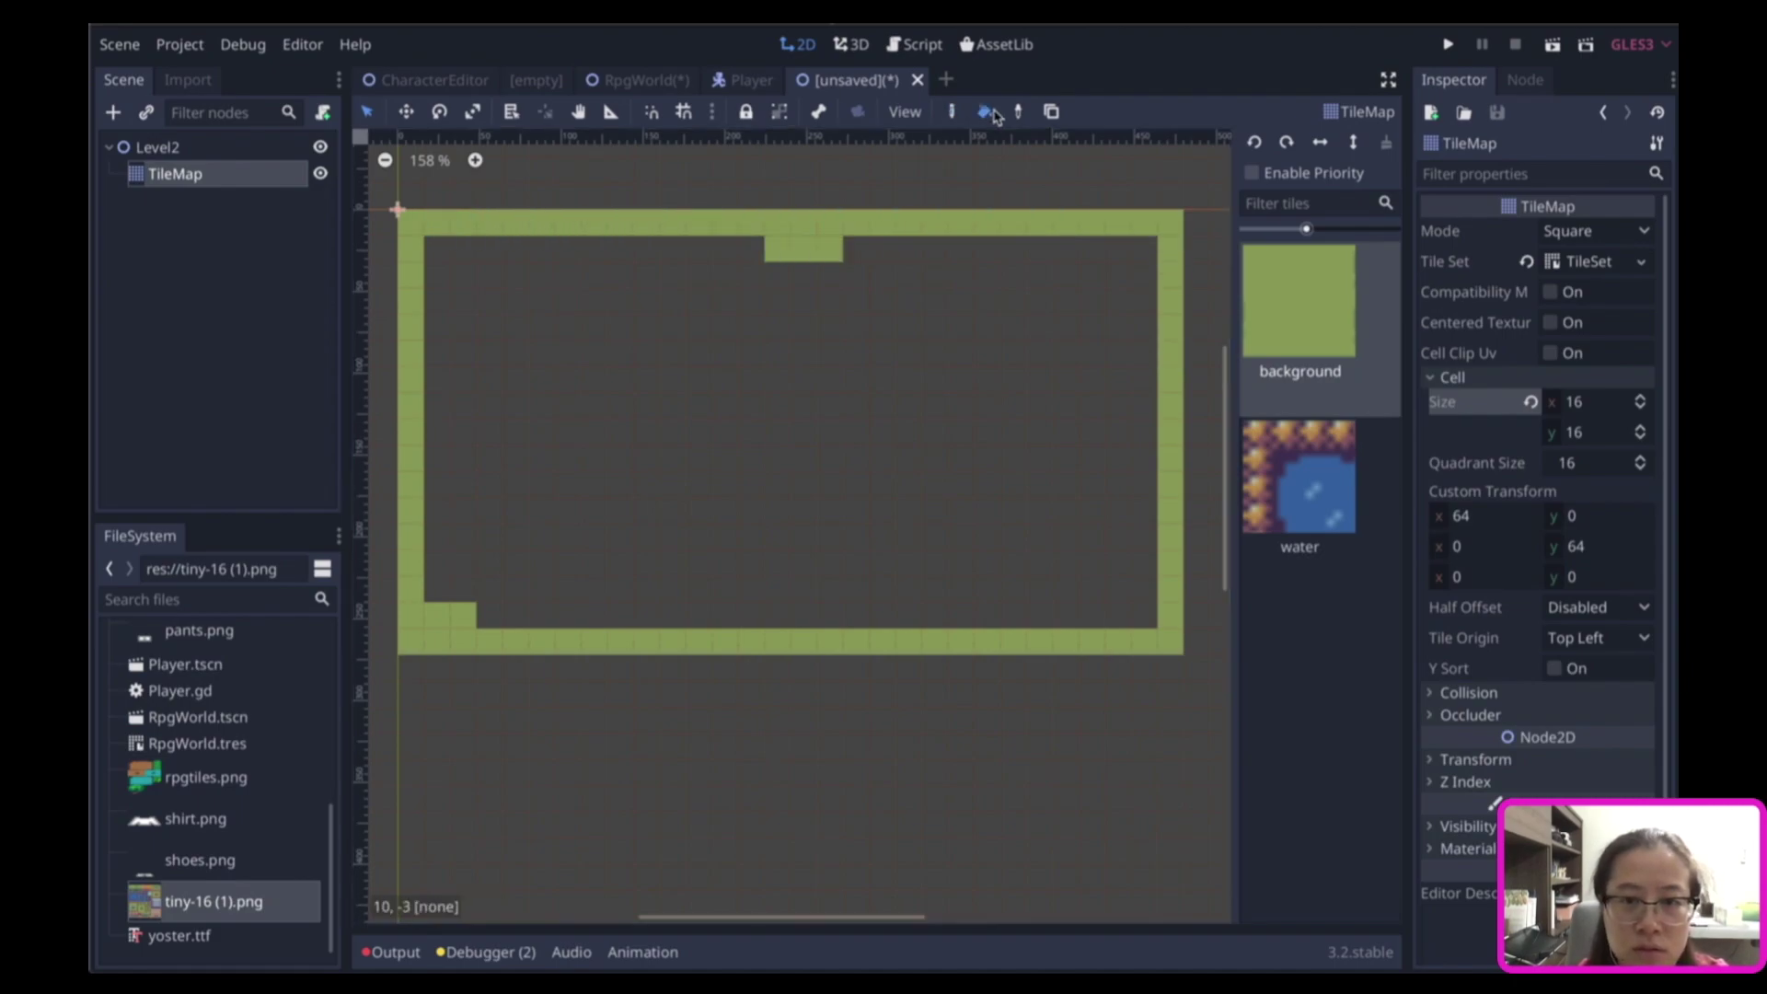
{"action": "left_click", "coordinate": [986, 111]}
{"action": "left_click", "coordinate": [607, 395]}
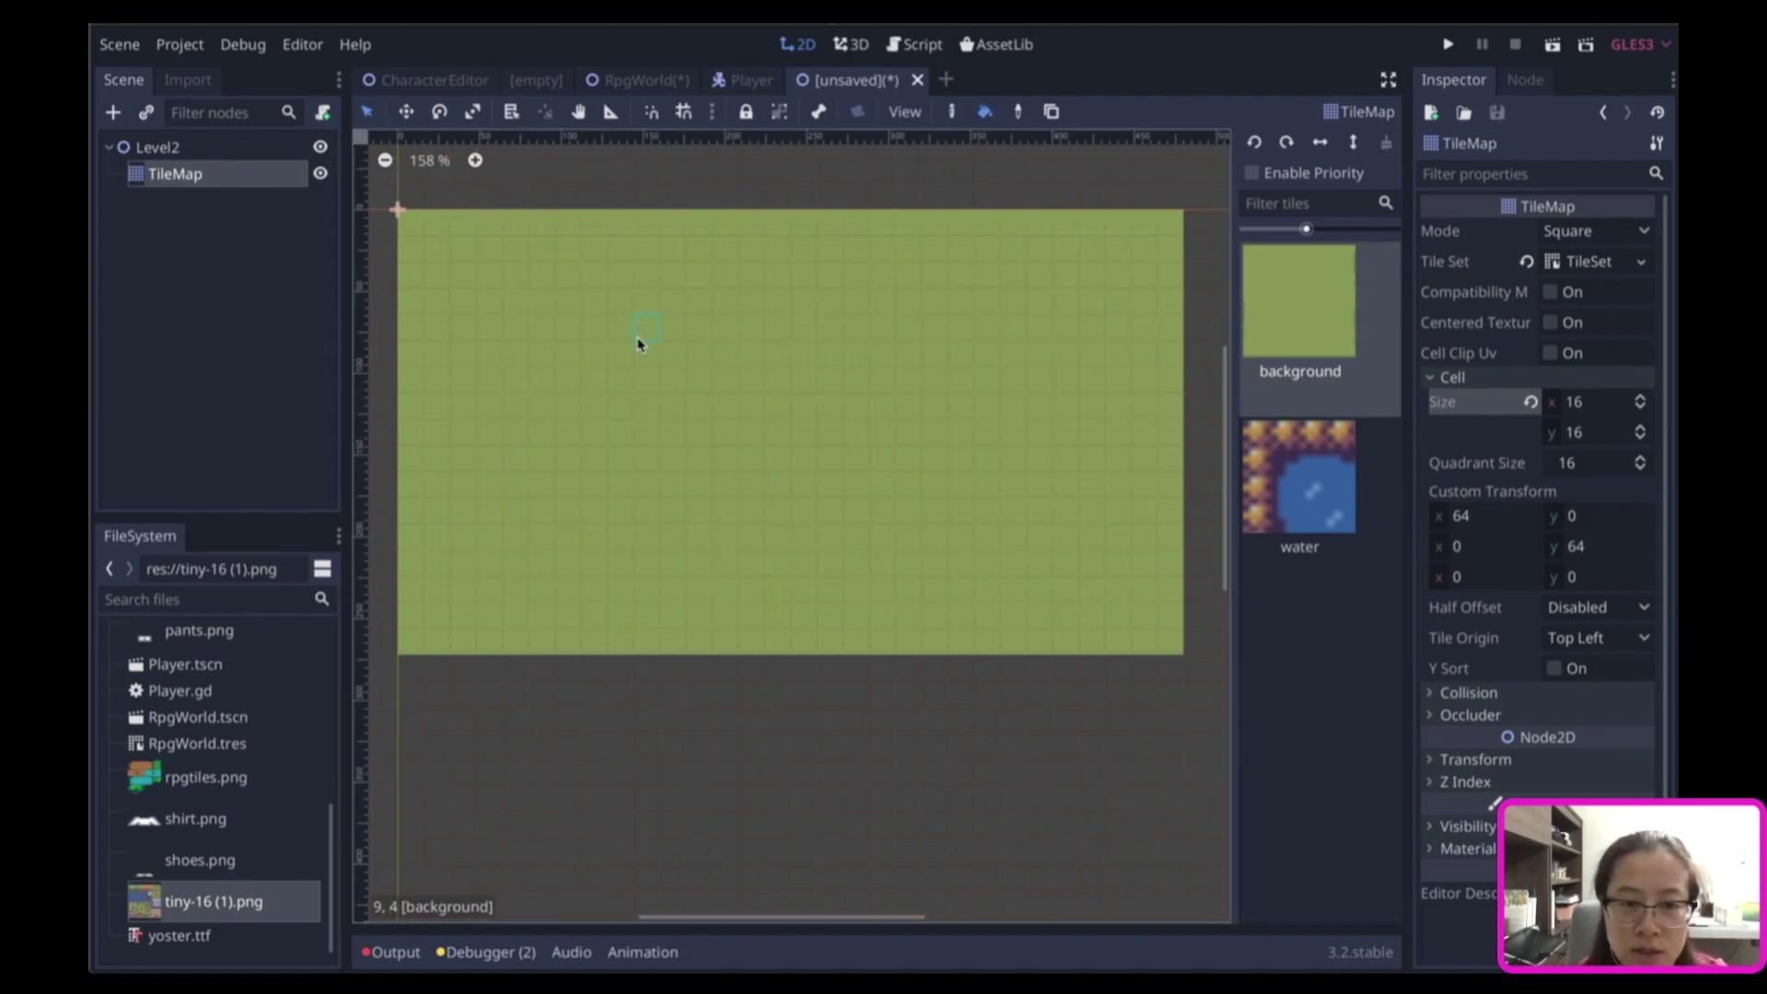
Paint water patches, loops and a cross-shaped pool on the grass, then save the scene as Level2.
{"action": "left_click", "coordinate": [1329, 522]}
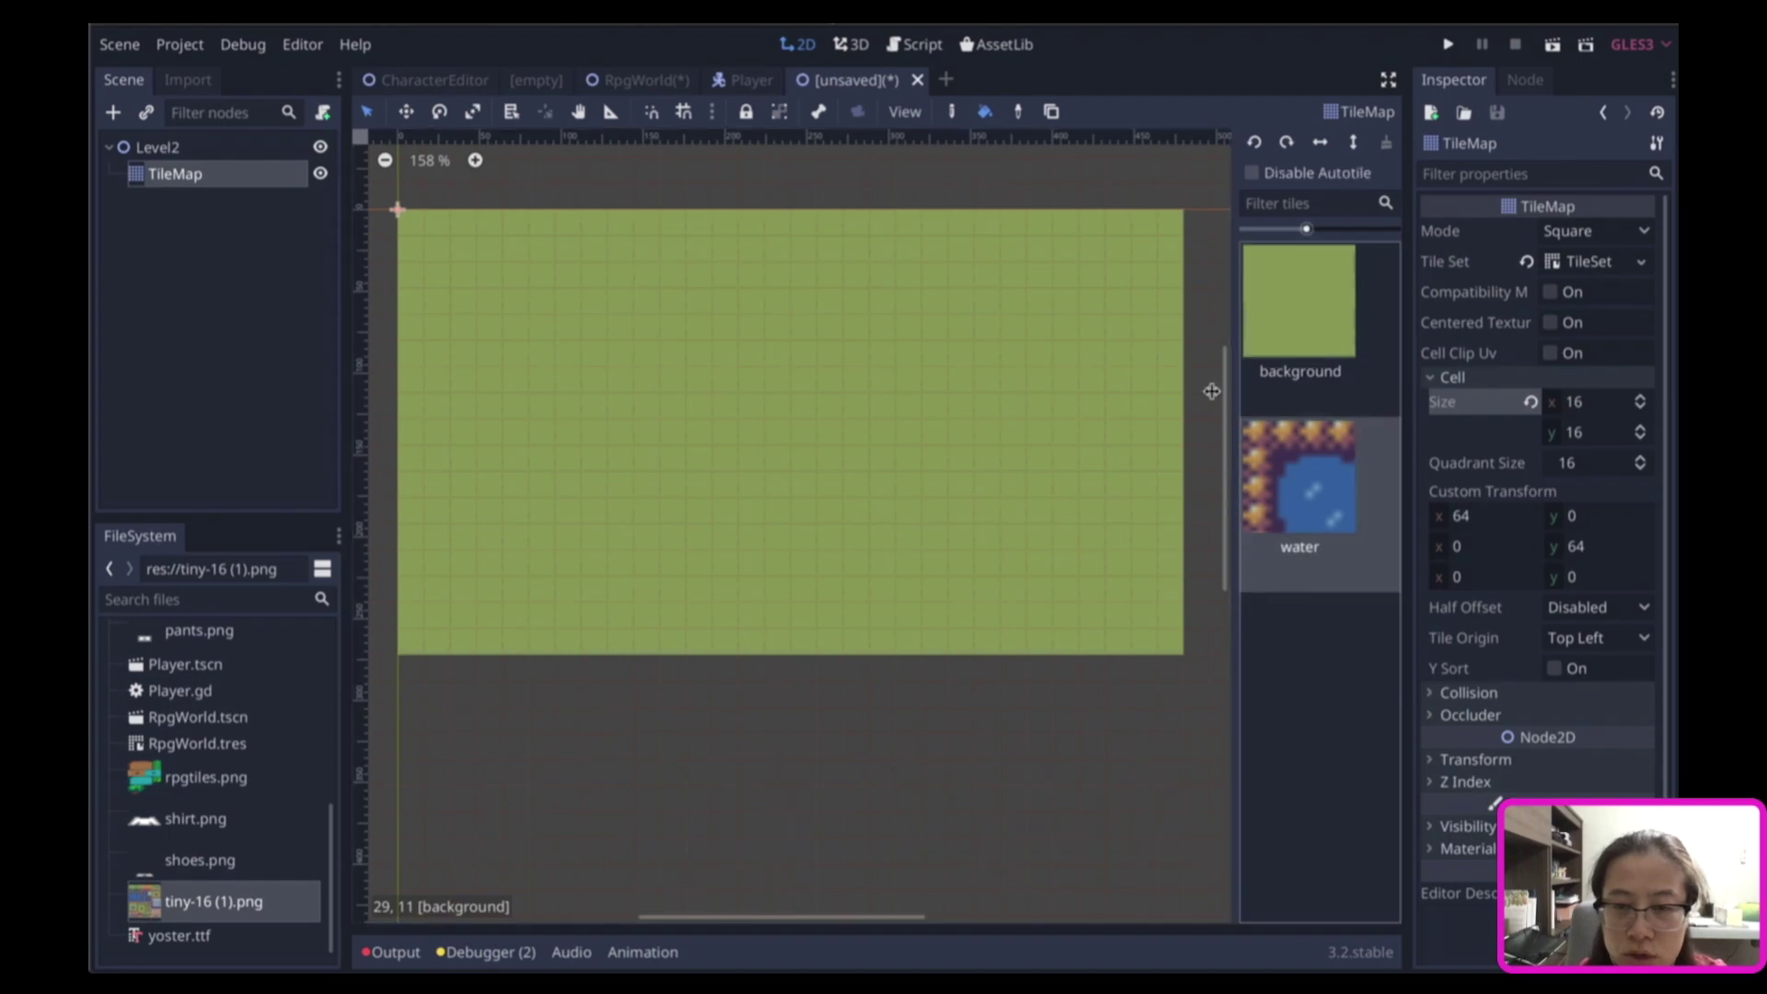
{"action": "key", "text": "p"}
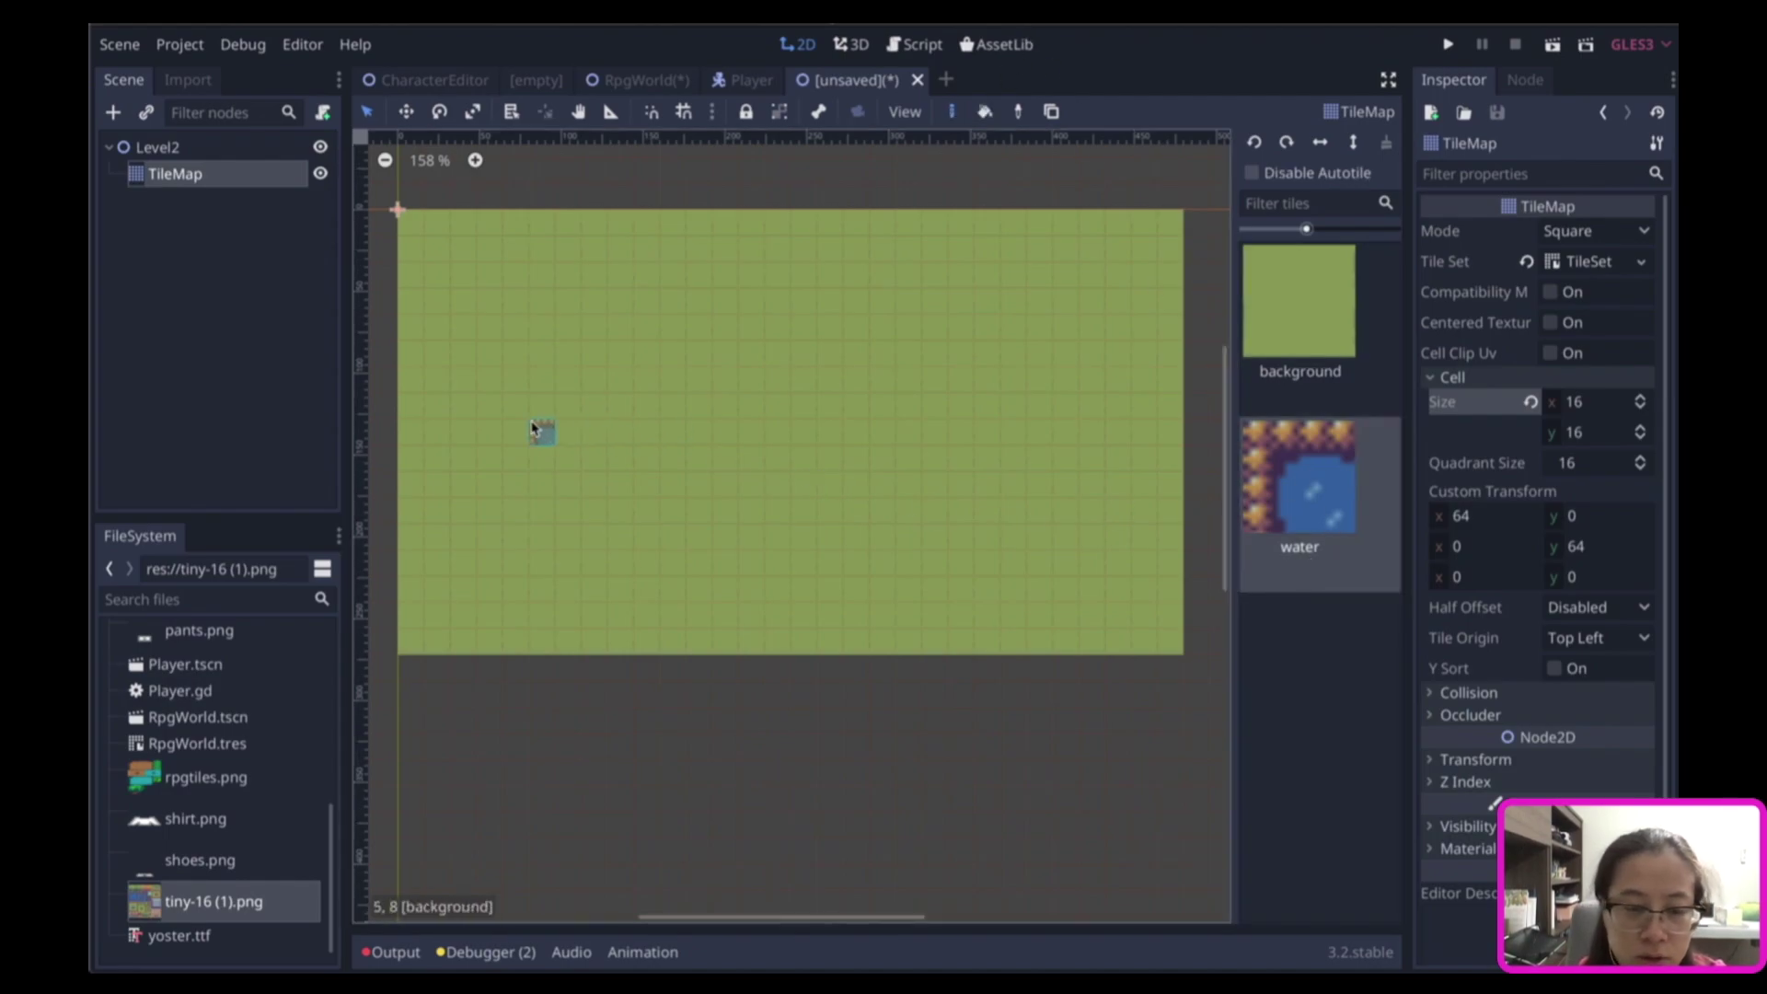
{"action": "mouse_move", "coordinate": [489, 357]}
{"action": "left_mouse_down"}
{"action": "mouse_move", "coordinate": [485, 391]}
{"action": "mouse_move", "coordinate": [582, 412]}
{"action": "mouse_move", "coordinate": [506, 382]}
{"action": "mouse_move", "coordinate": [566, 377]}
{"action": "left_mouse_up"}
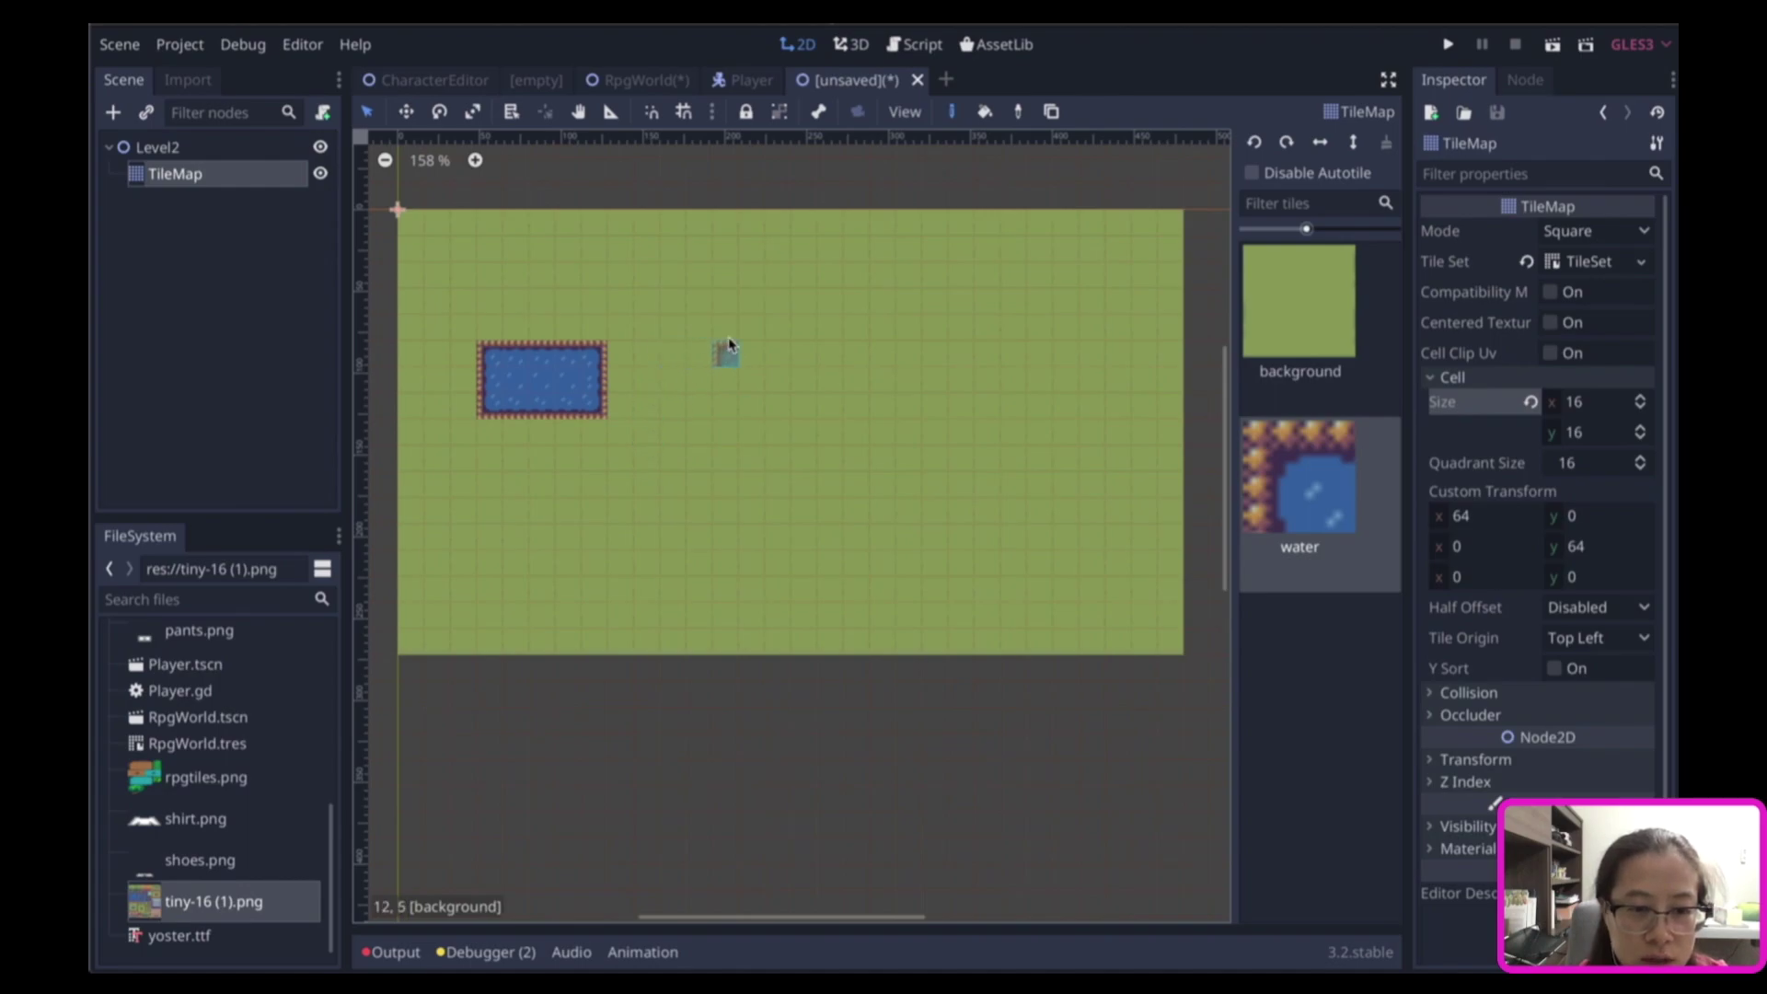
{"action": "mouse_move", "coordinate": [724, 307]}
{"action": "left_mouse_down"}
{"action": "mouse_move", "coordinate": [776, 416]}
{"action": "mouse_move", "coordinate": [833, 308]}
{"action": "mouse_move", "coordinate": [736, 302]}
{"action": "left_mouse_up"}
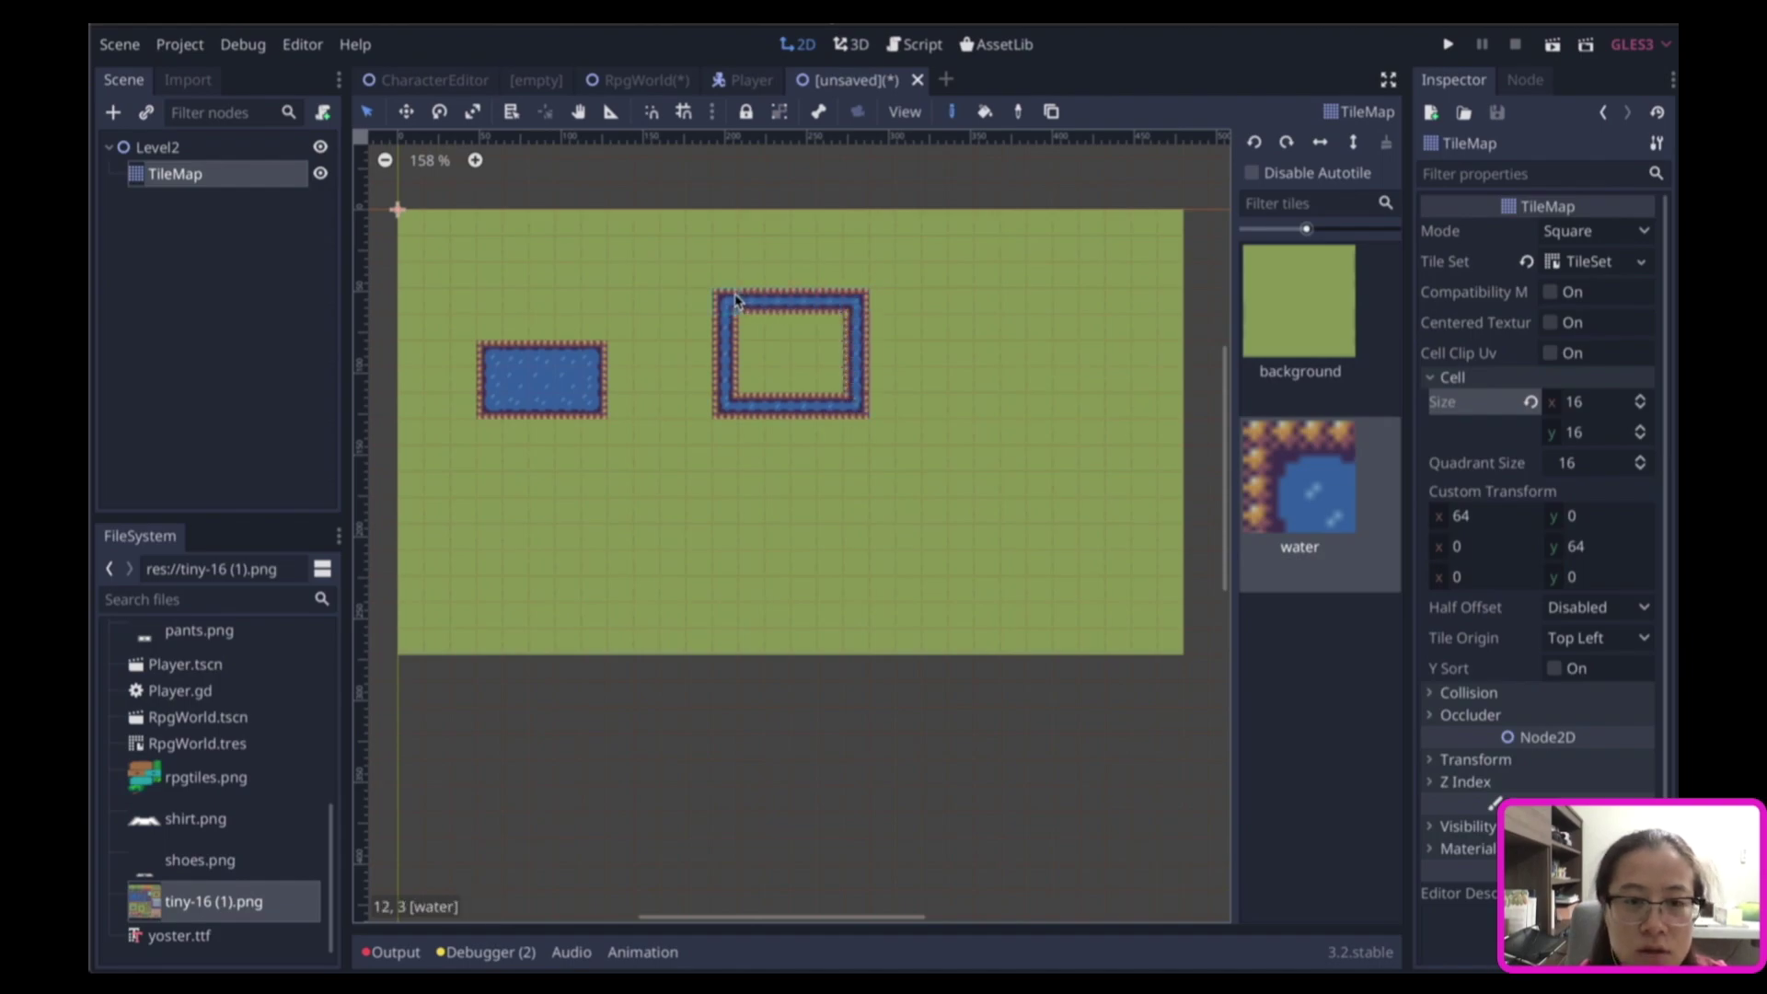
{"action": "left_click_drag", "start_coordinate": [726, 513], "coordinate": [862, 523]}
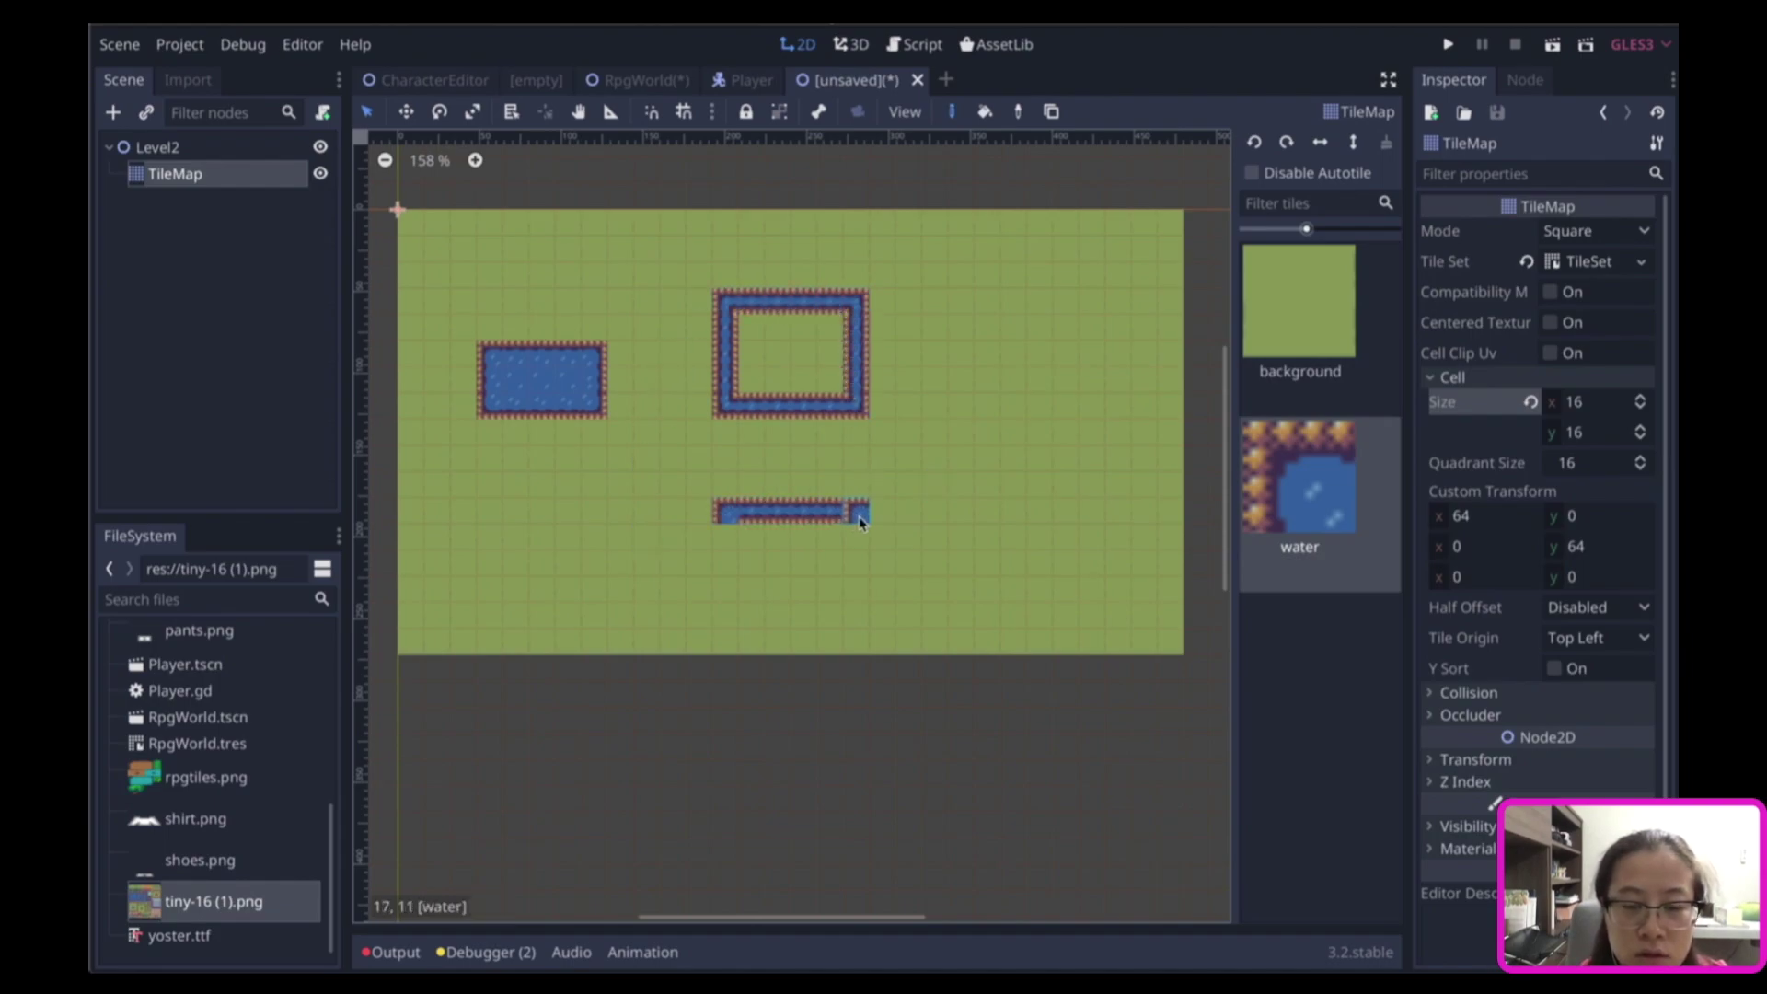
{"action": "left_click_drag", "start_coordinate": [803, 458], "coordinate": [729, 541]}
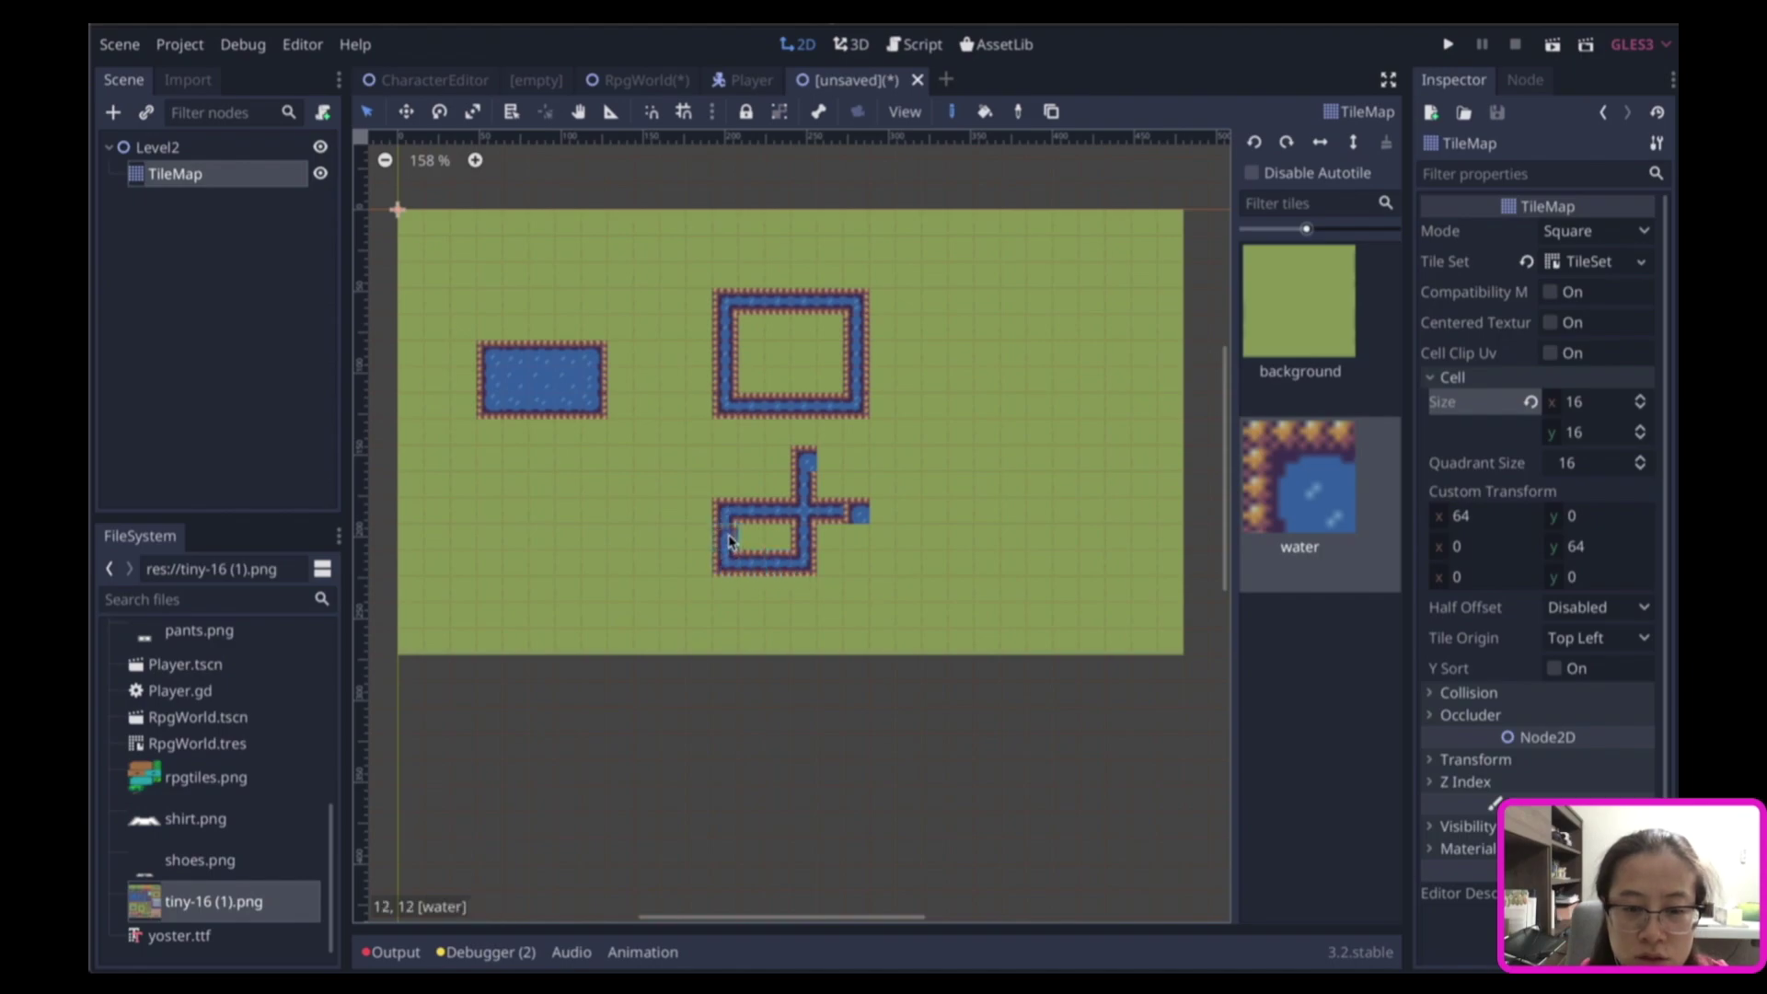
{"action": "left_click_drag", "start_coordinate": [808, 461], "coordinate": [861, 501]}
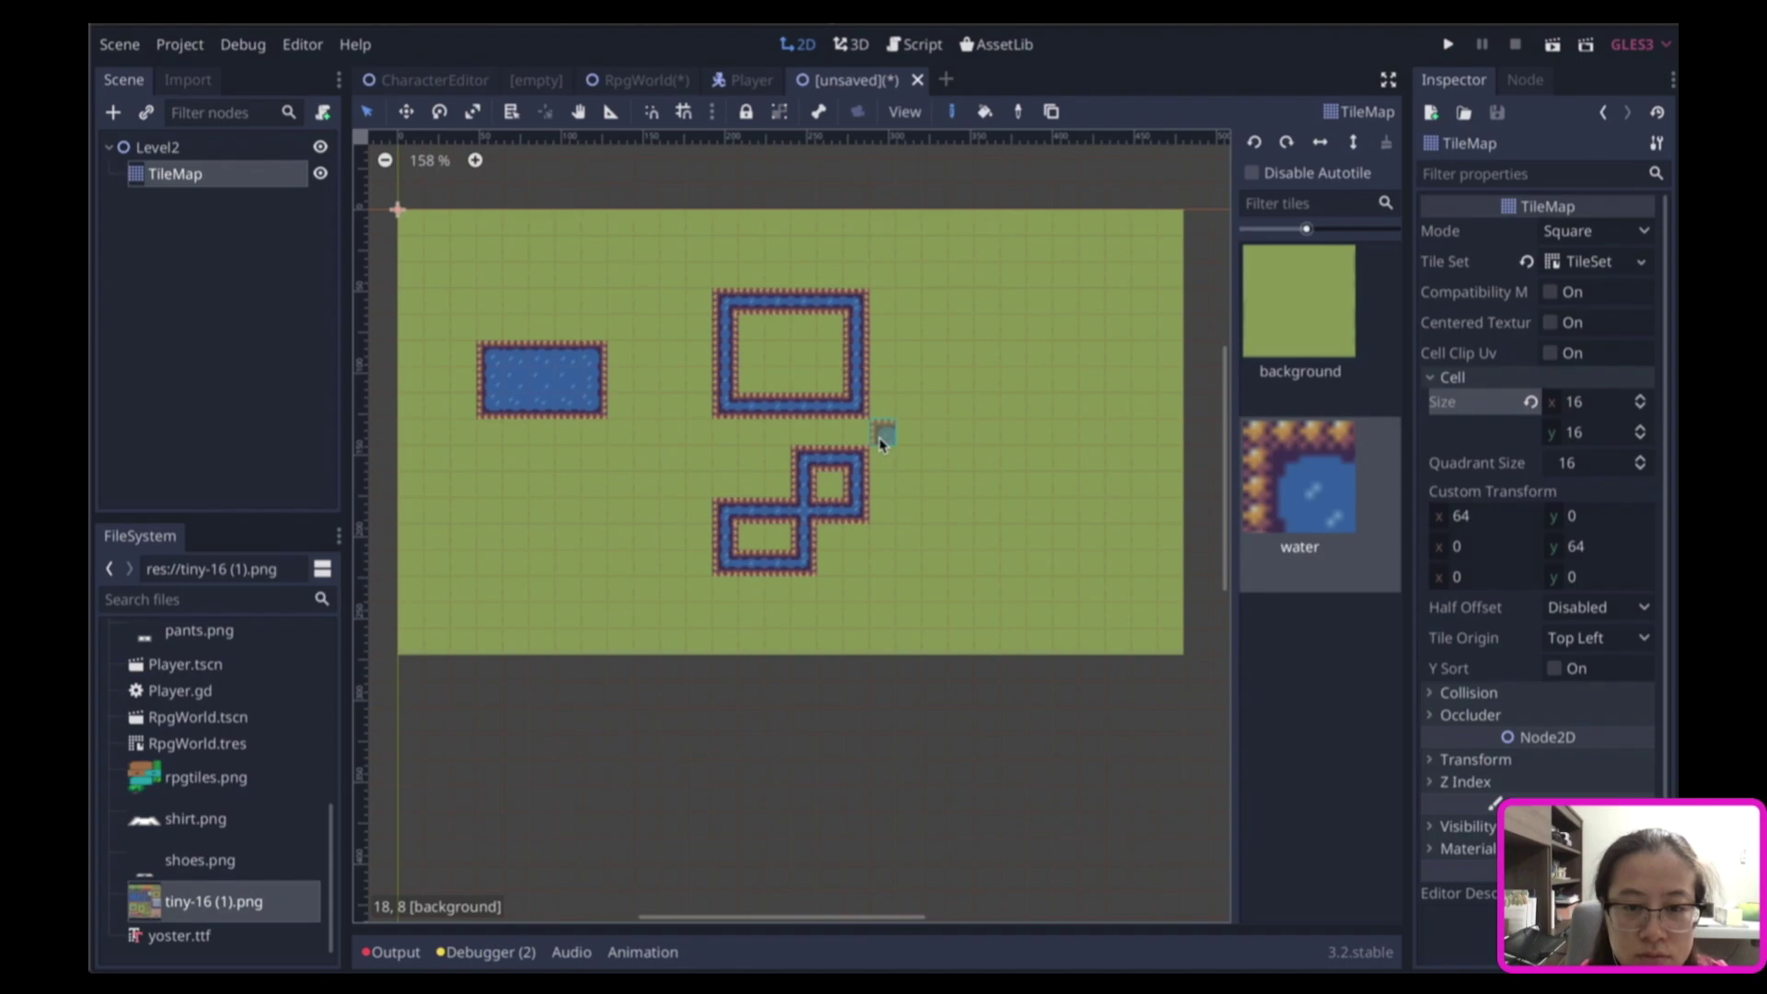
{"action": "left_click_drag", "start_coordinate": [986, 331], "coordinate": [1057, 347]}
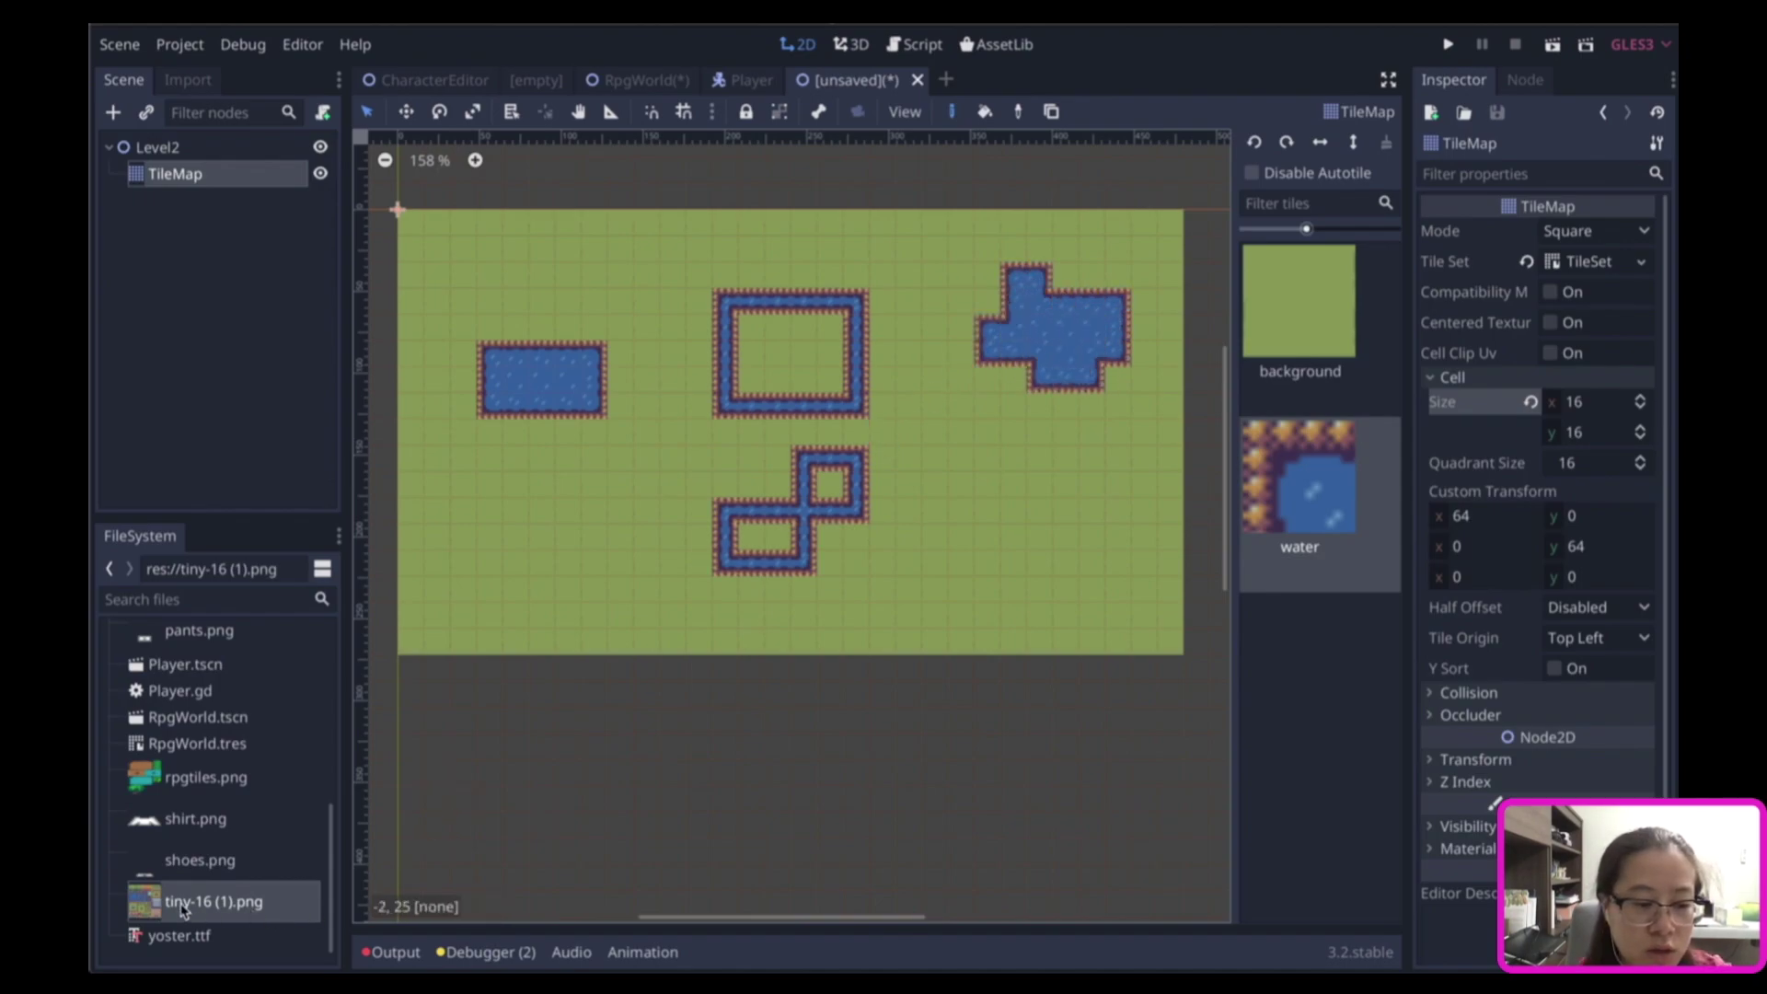
{"action": "mouse_move", "coordinate": [568, 481]}
{"action": "left_mouse_down"}
{"action": "mouse_move", "coordinate": [530, 578]}
{"action": "mouse_move", "coordinate": [574, 499]}
{"action": "mouse_move", "coordinate": [544, 577]}
{"action": "mouse_move", "coordinate": [591, 538]}
{"action": "left_mouse_up"}
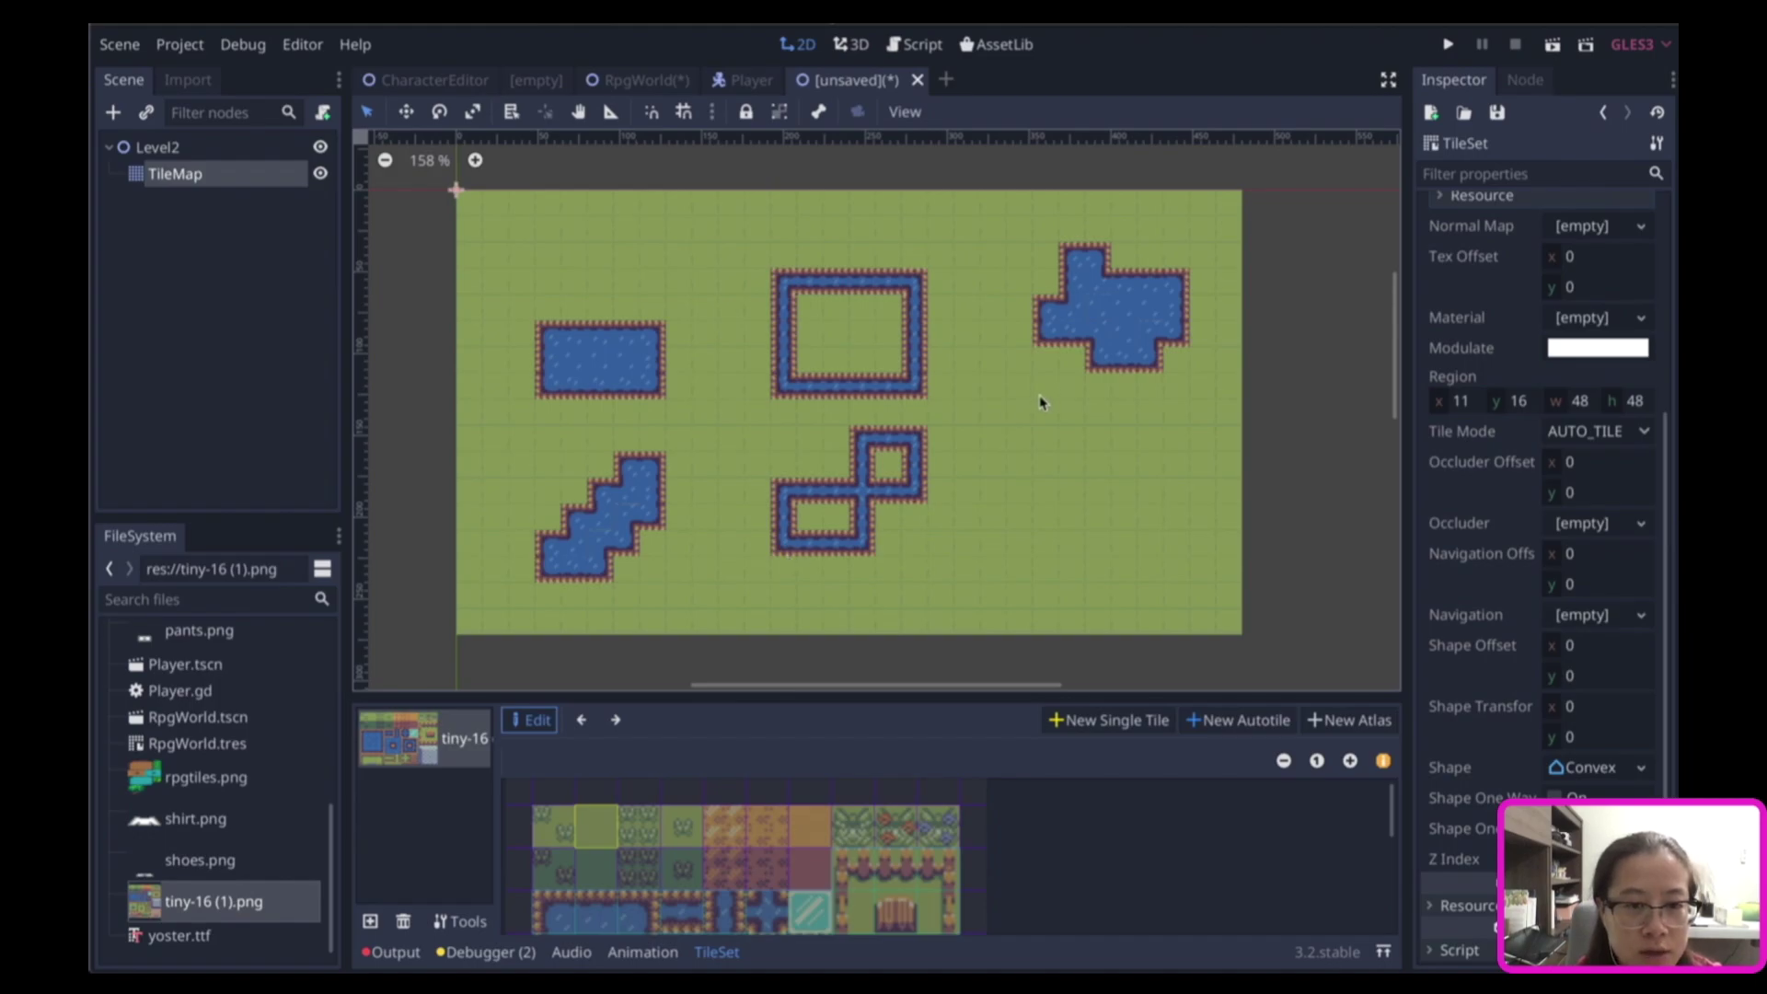
{"action": "key", "text": "ctrl+s"}
Save the scene as Level2, then add an Area2D child node to the RpgWorld root.
{"action": "left_click", "coordinate": [1094, 838]}
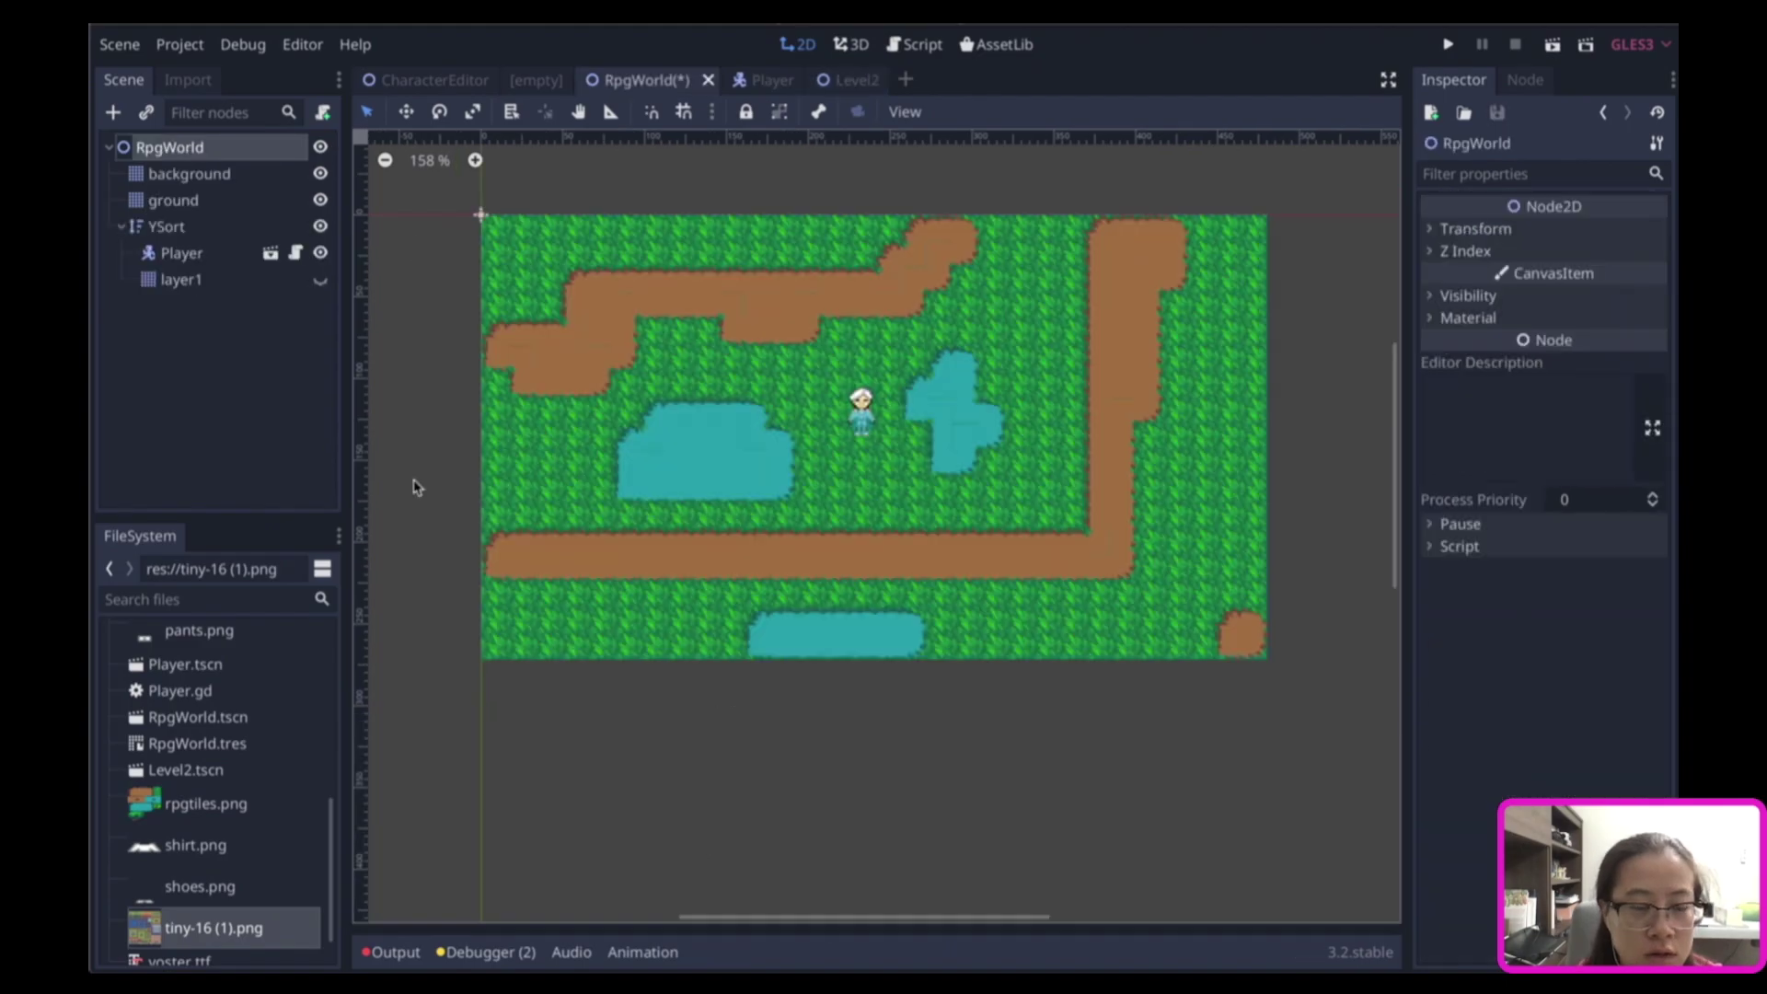
{"action": "right_click", "coordinate": [158, 160]}
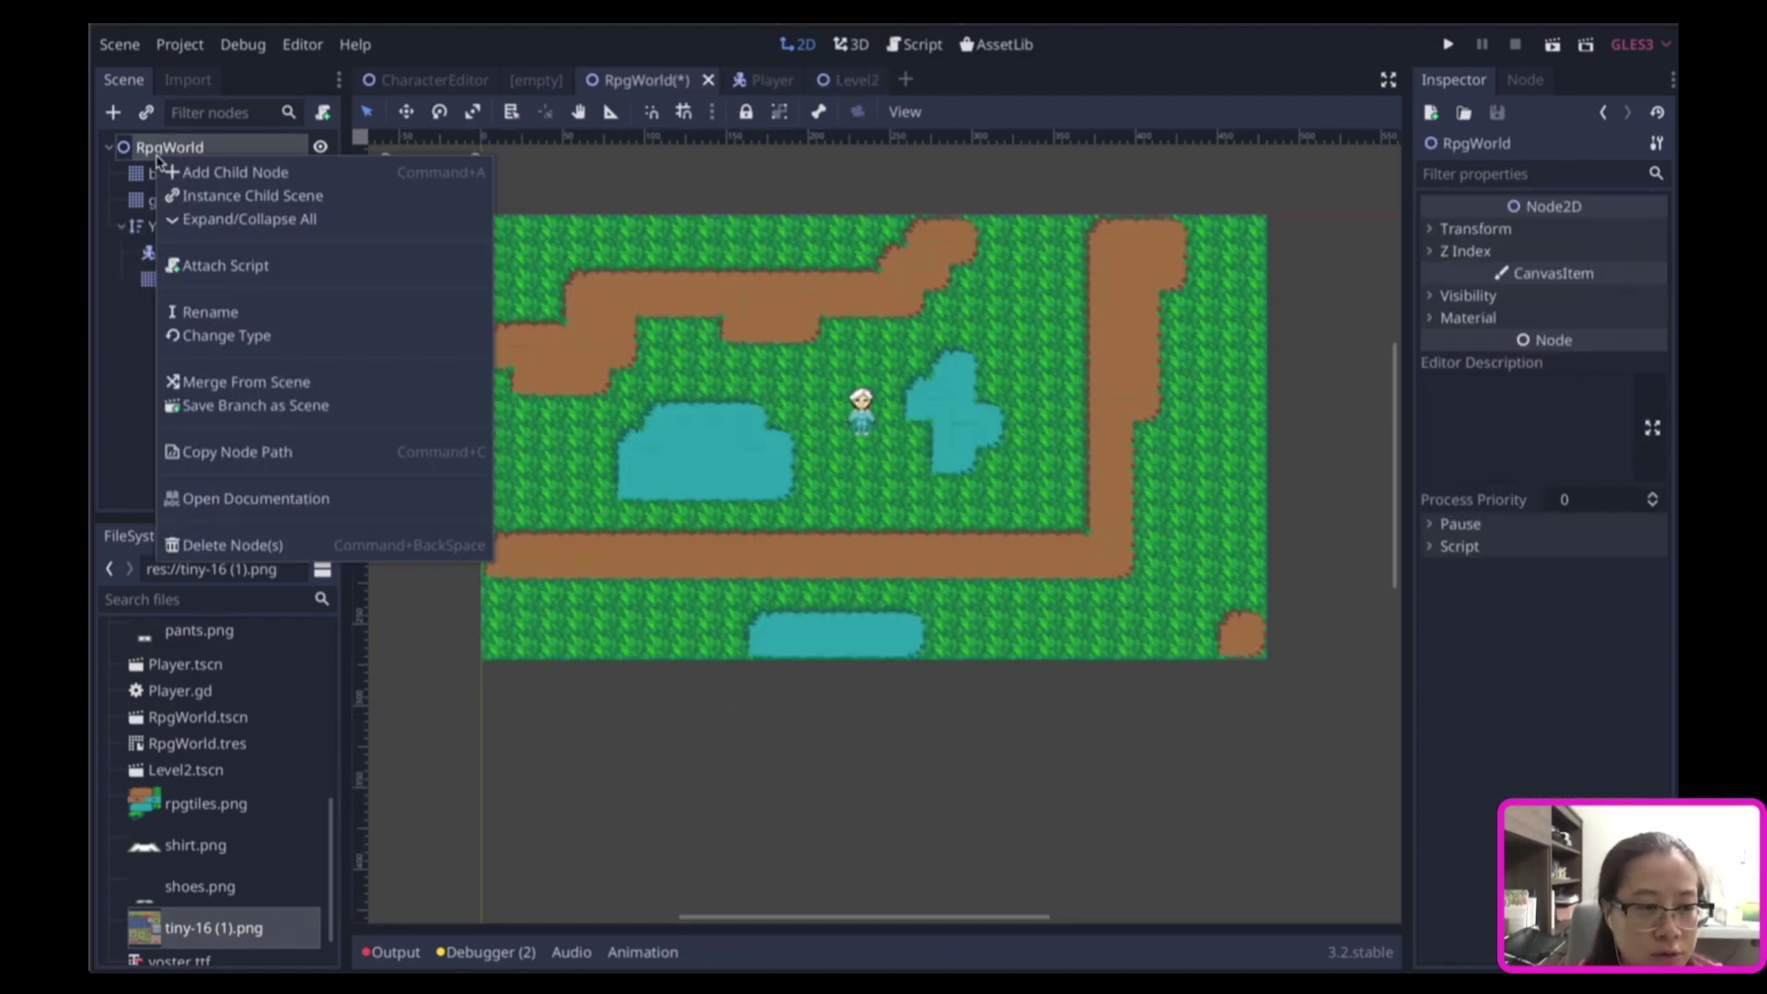
{"action": "left_click", "coordinate": [184, 174]}
{"action": "type", "text": "2D"}
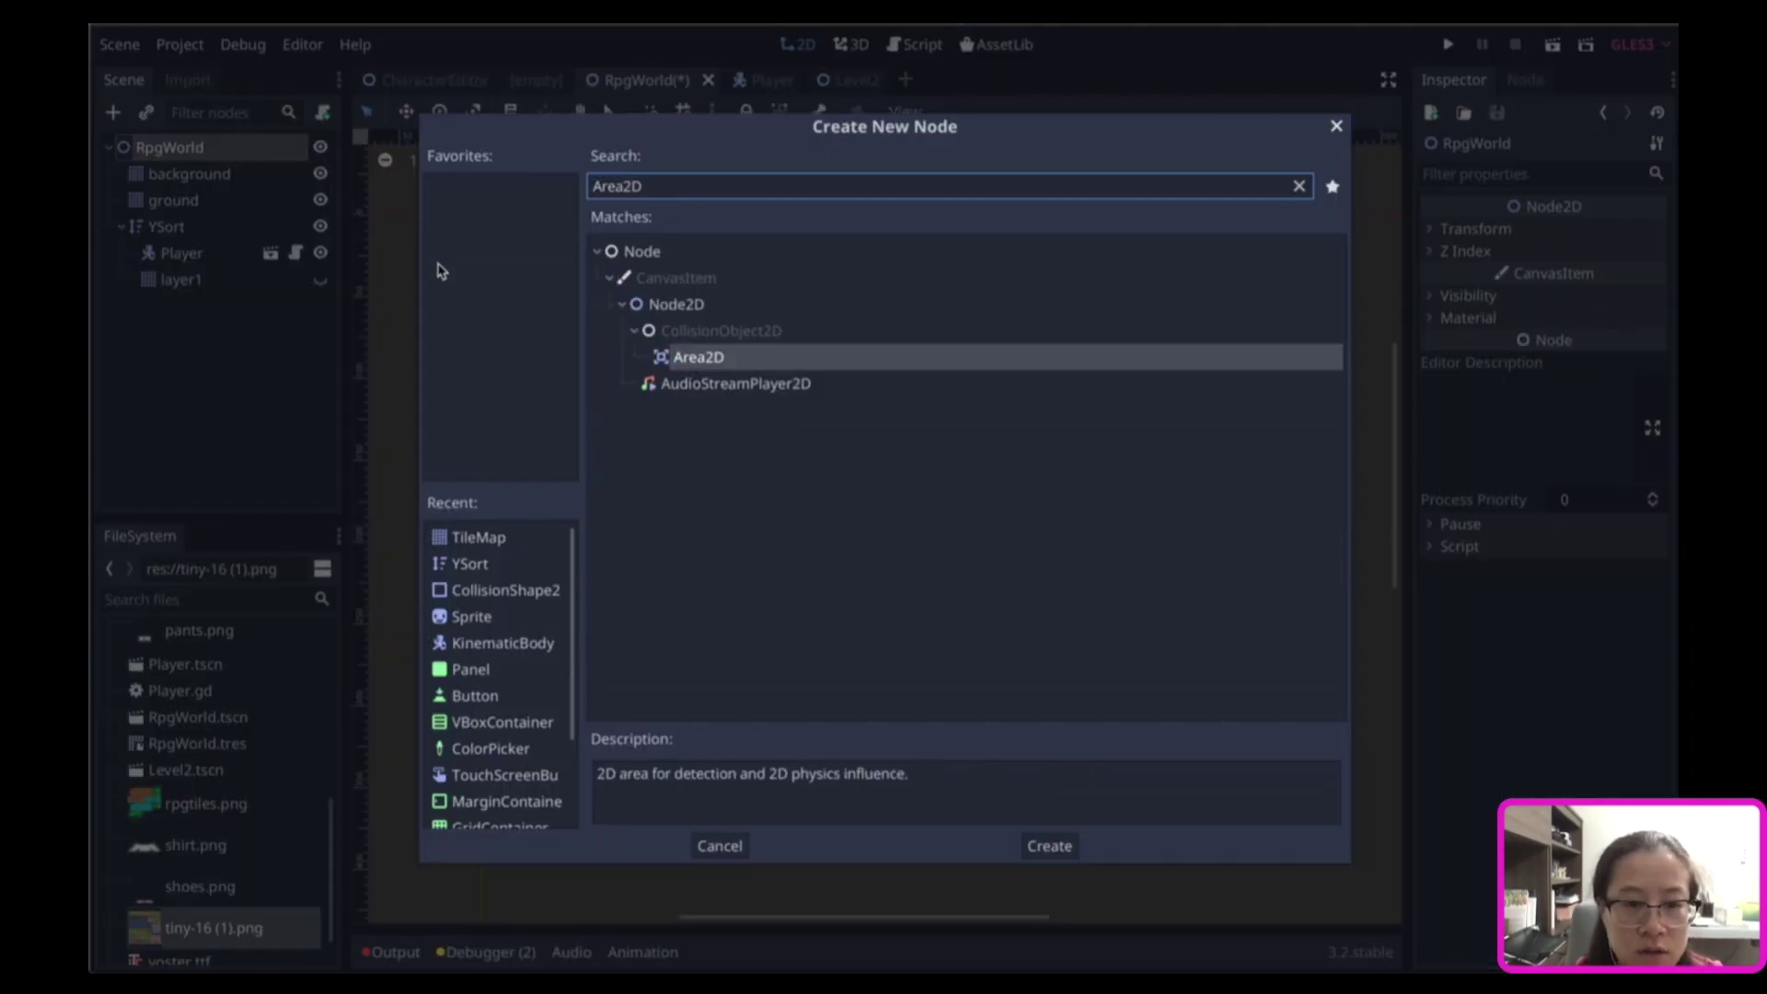
{"action": "double_click", "coordinate": [696, 359]}
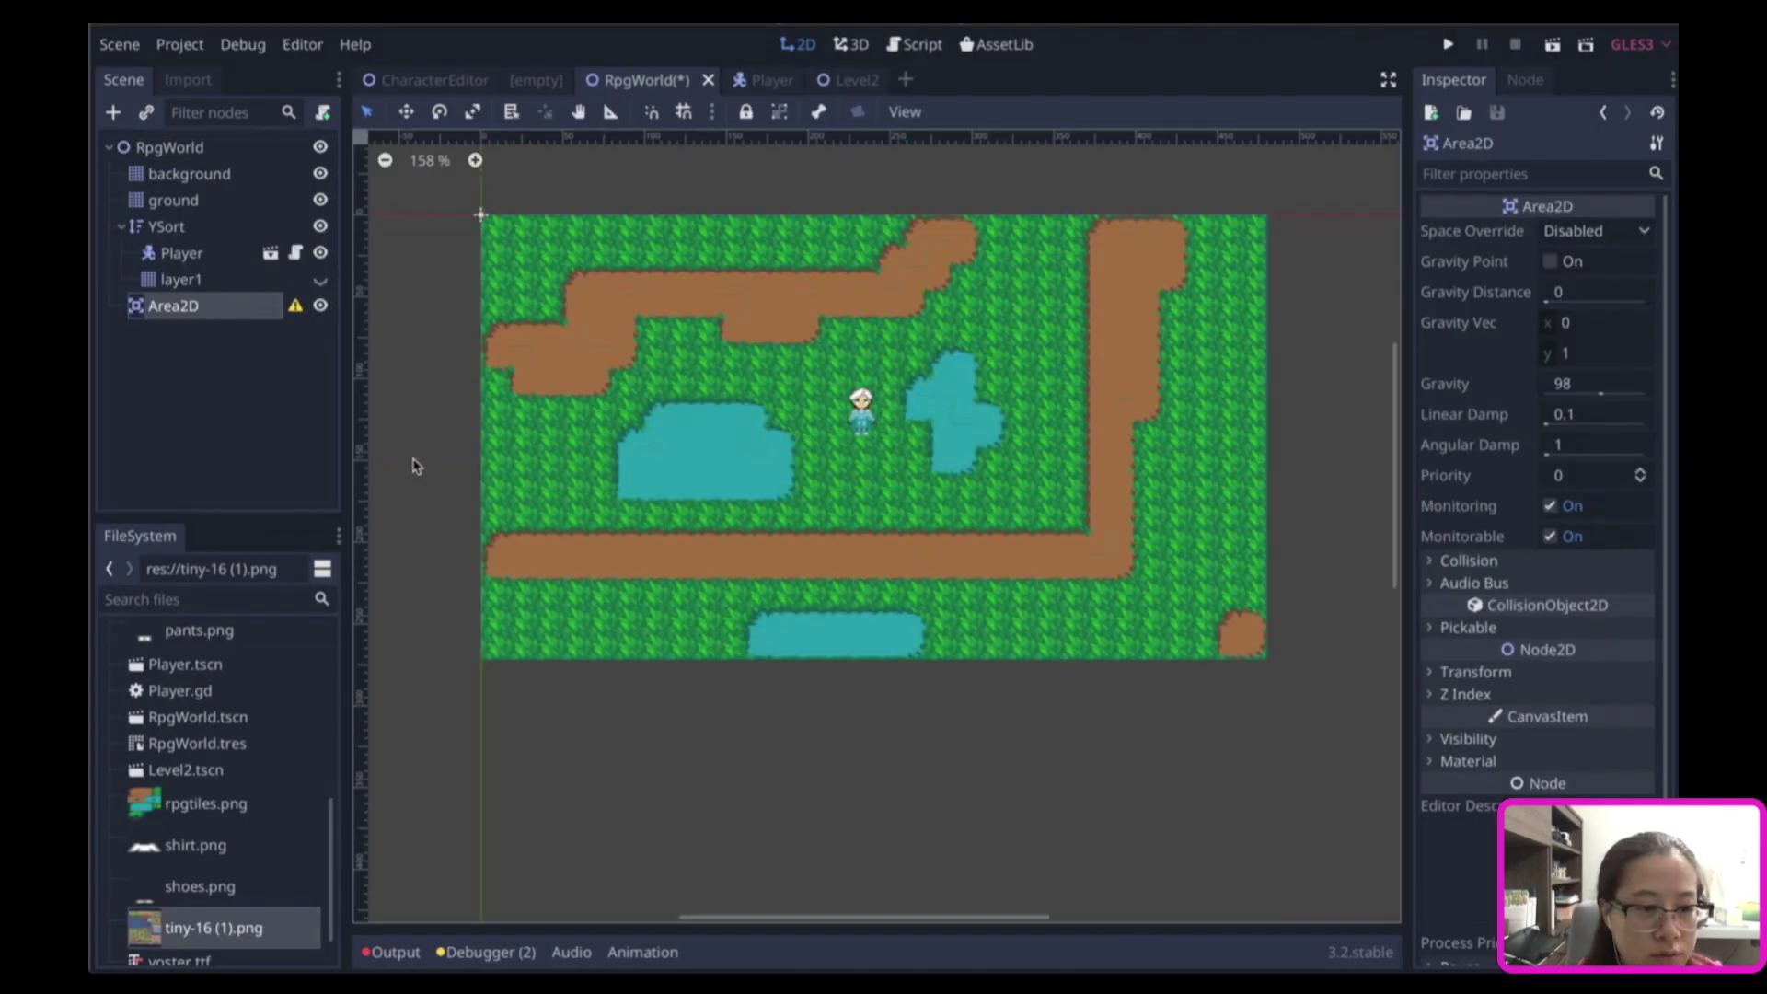
Give the Area2D a CollisionShape2D with a new RectangleShape2D at the lower path's left end.
{"action": "right_click", "coordinate": [229, 306]}
{"action": "left_click", "coordinate": [276, 330]}
{"action": "type", "text": "C"}
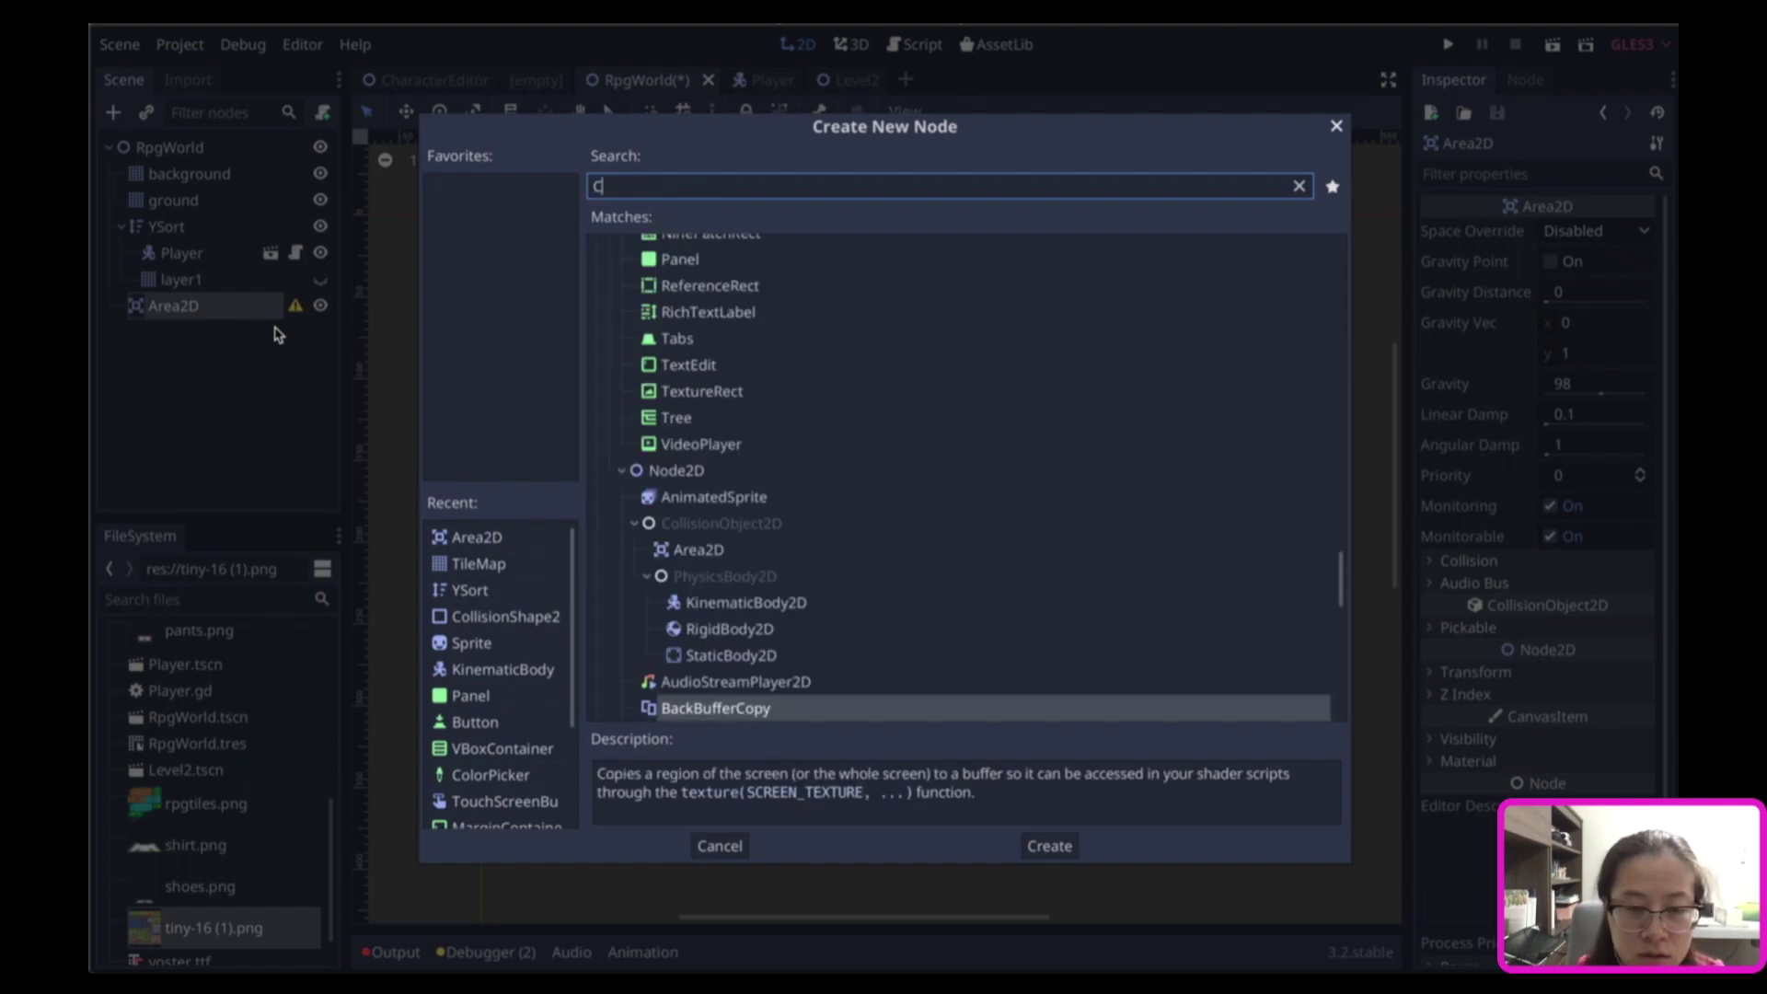
{"action": "type", "text": "oll"}
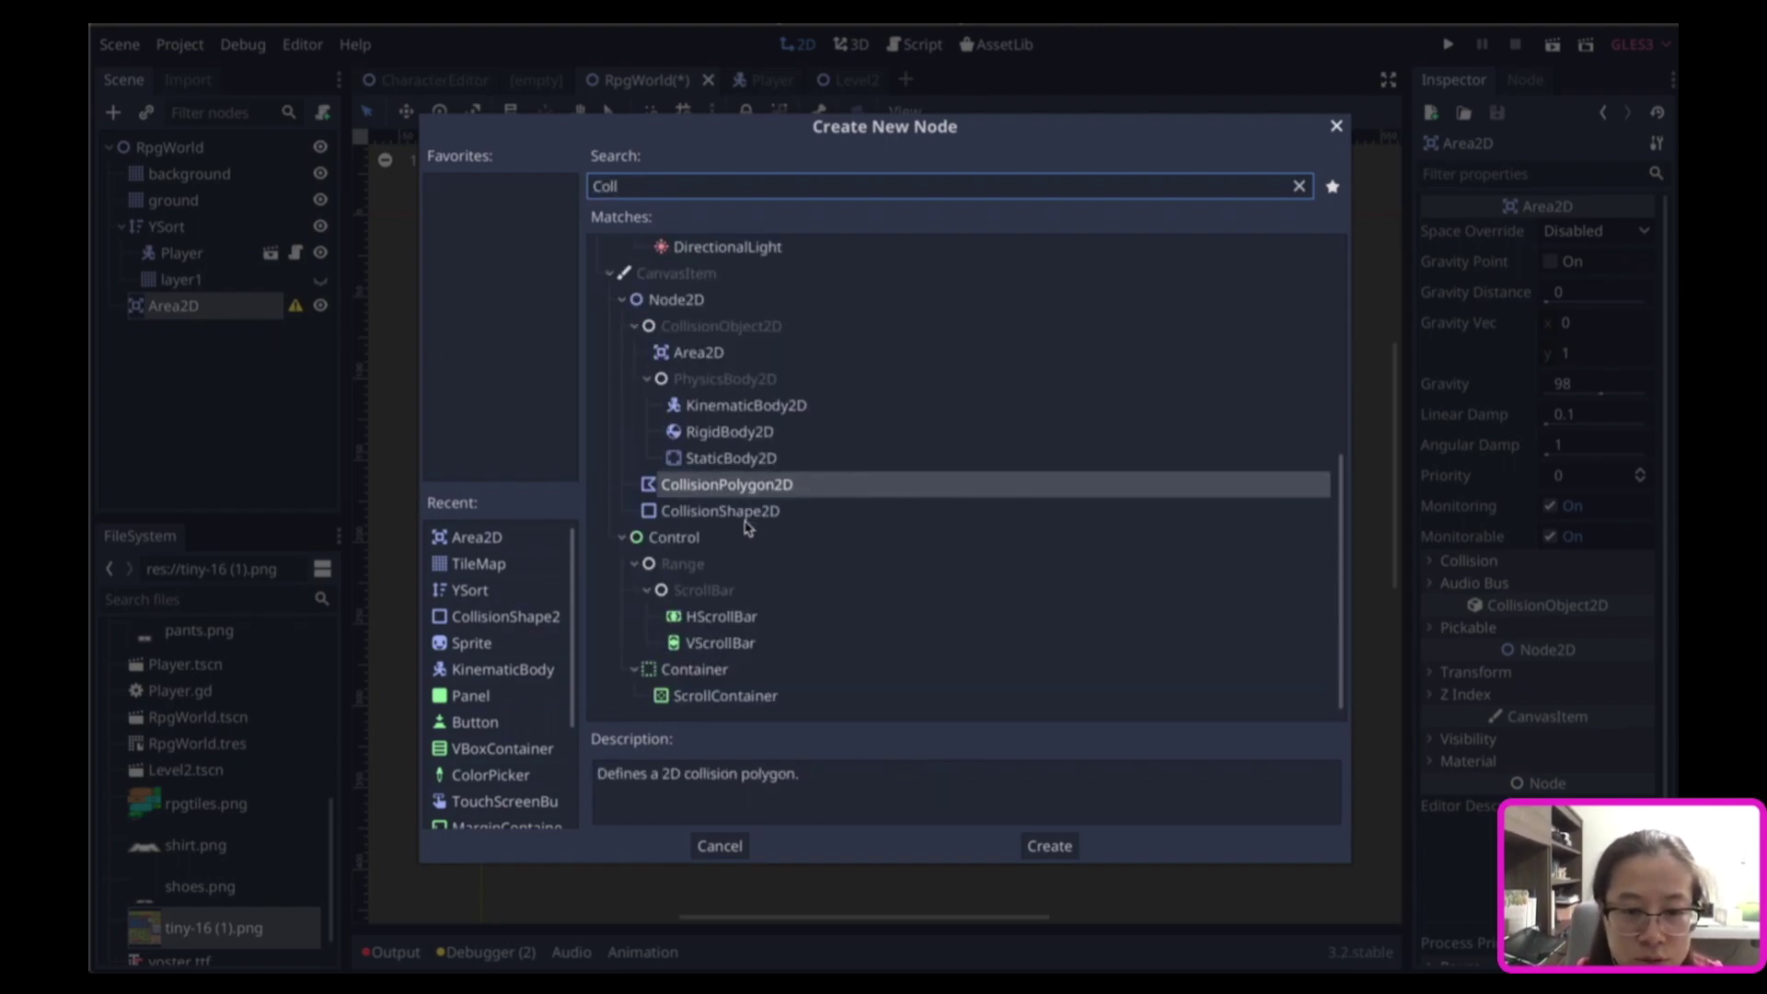
{"action": "double_click", "coordinate": [745, 512]}
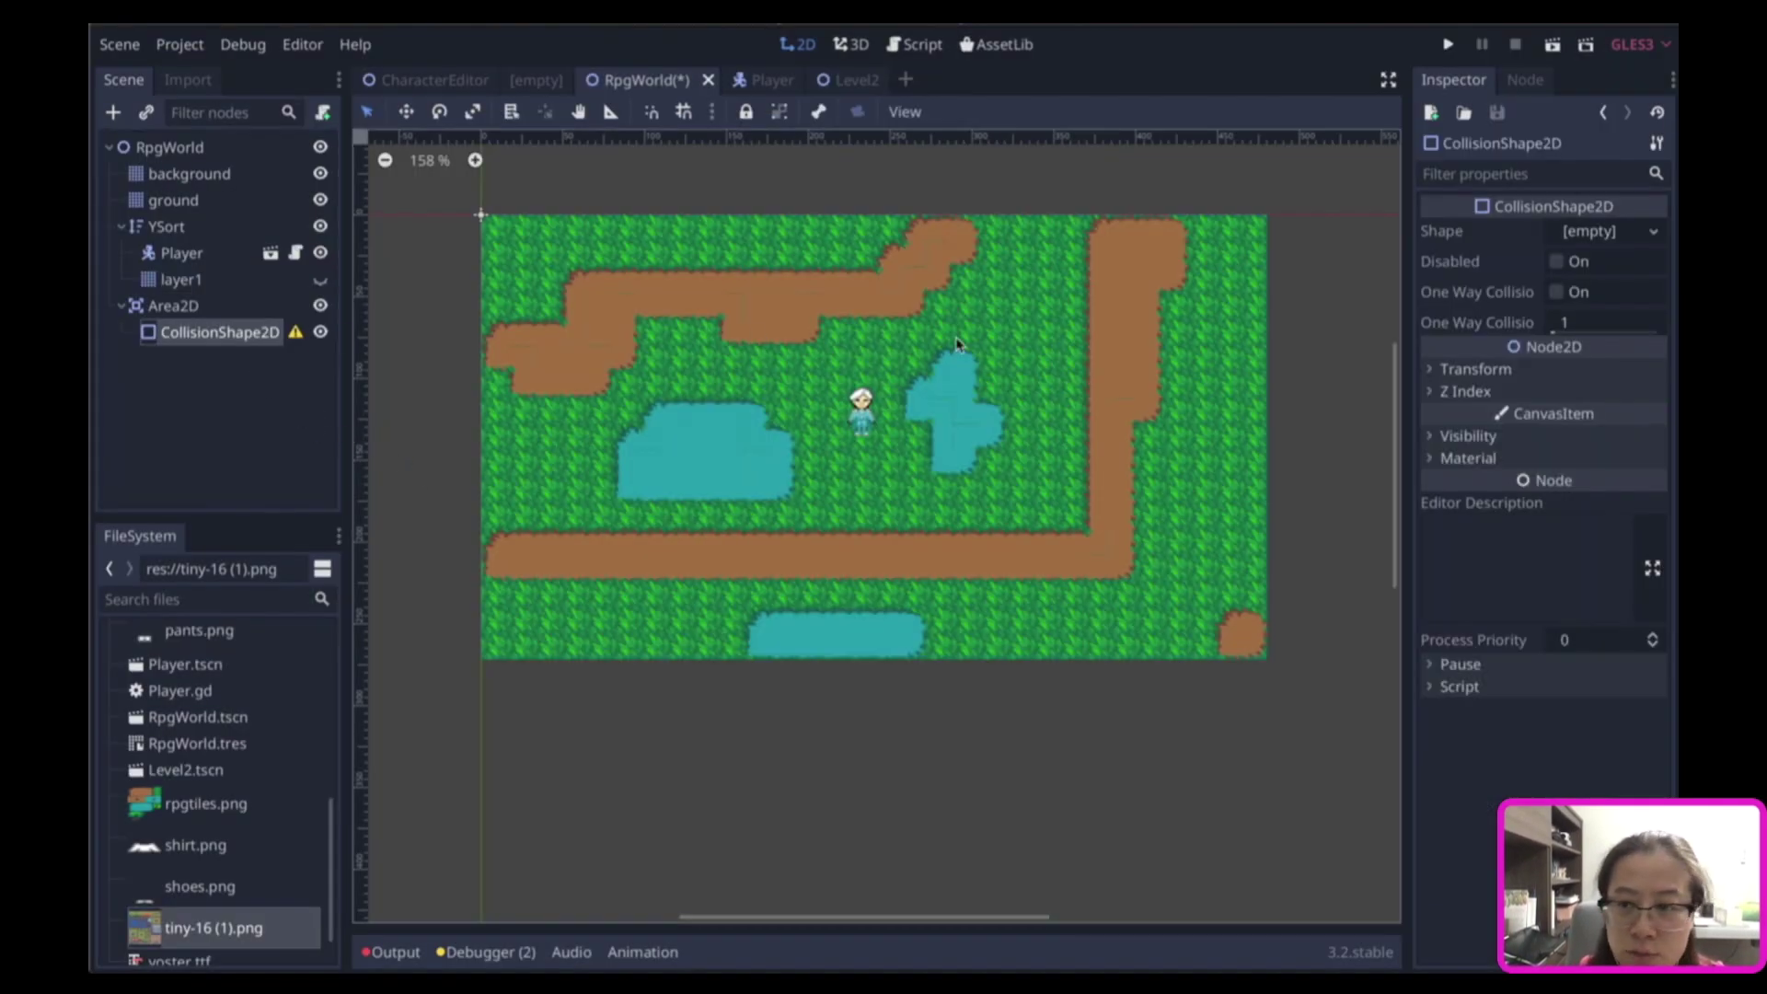
{"action": "left_click", "coordinate": [1653, 232]}
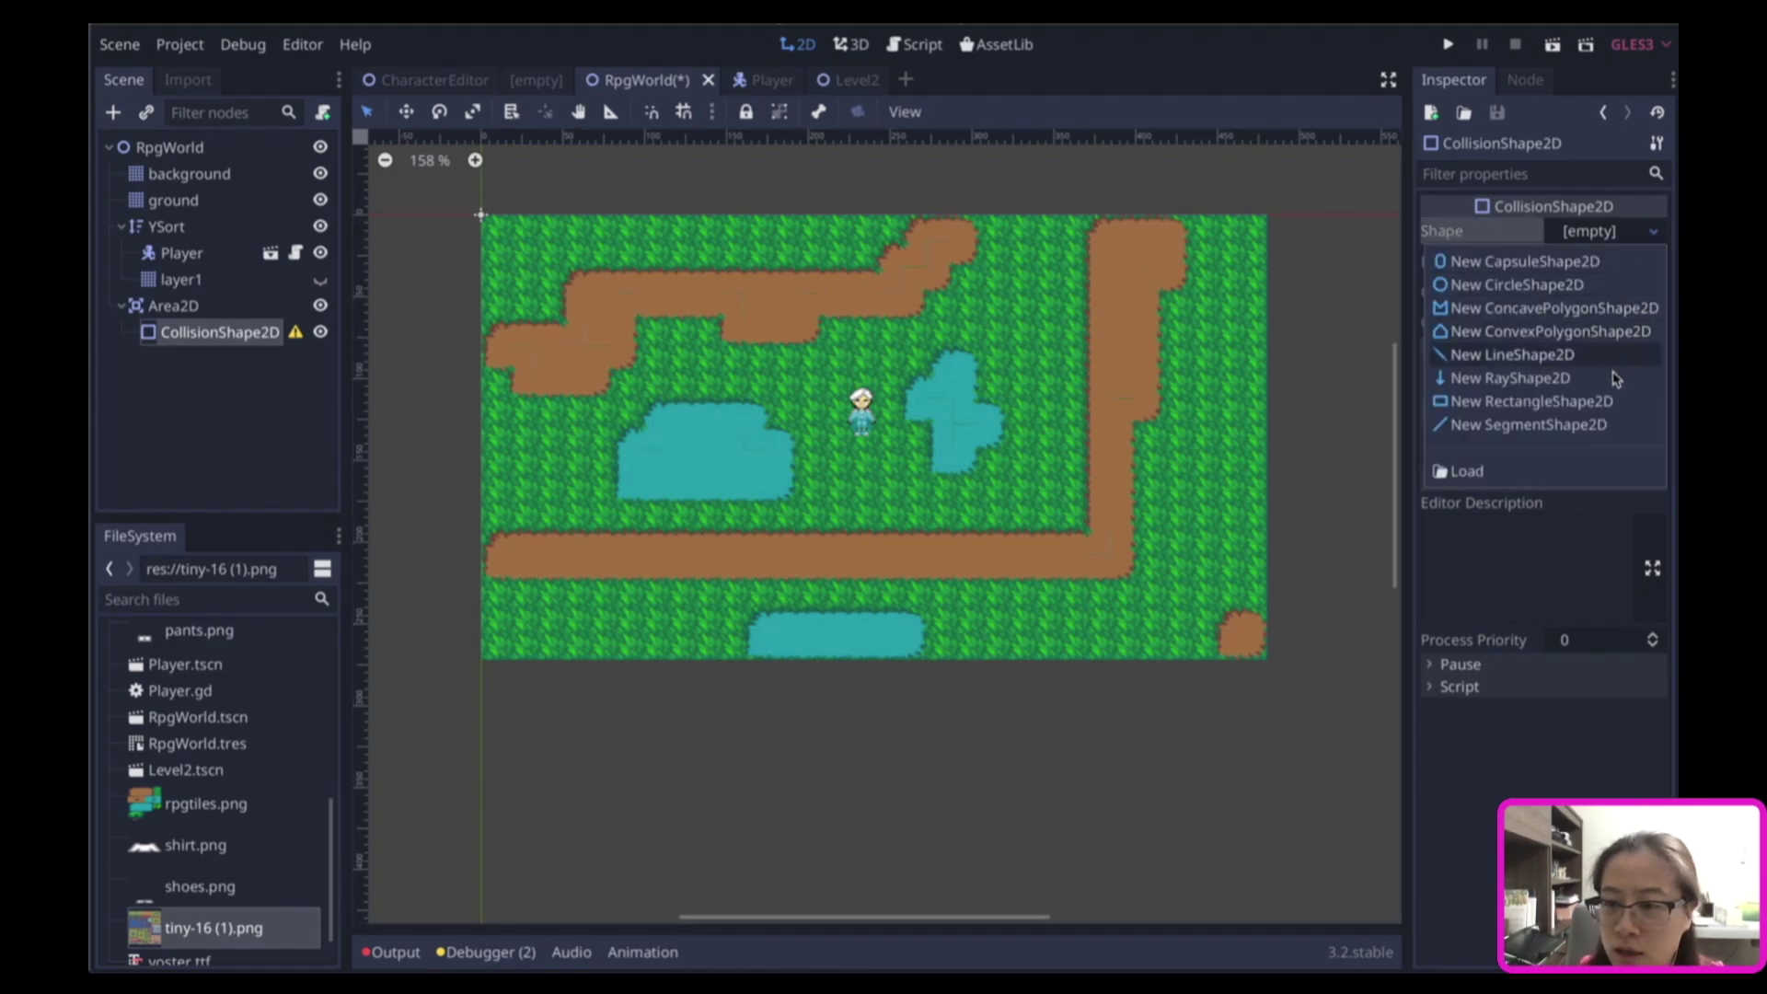
{"action": "left_click", "coordinate": [1607, 403]}
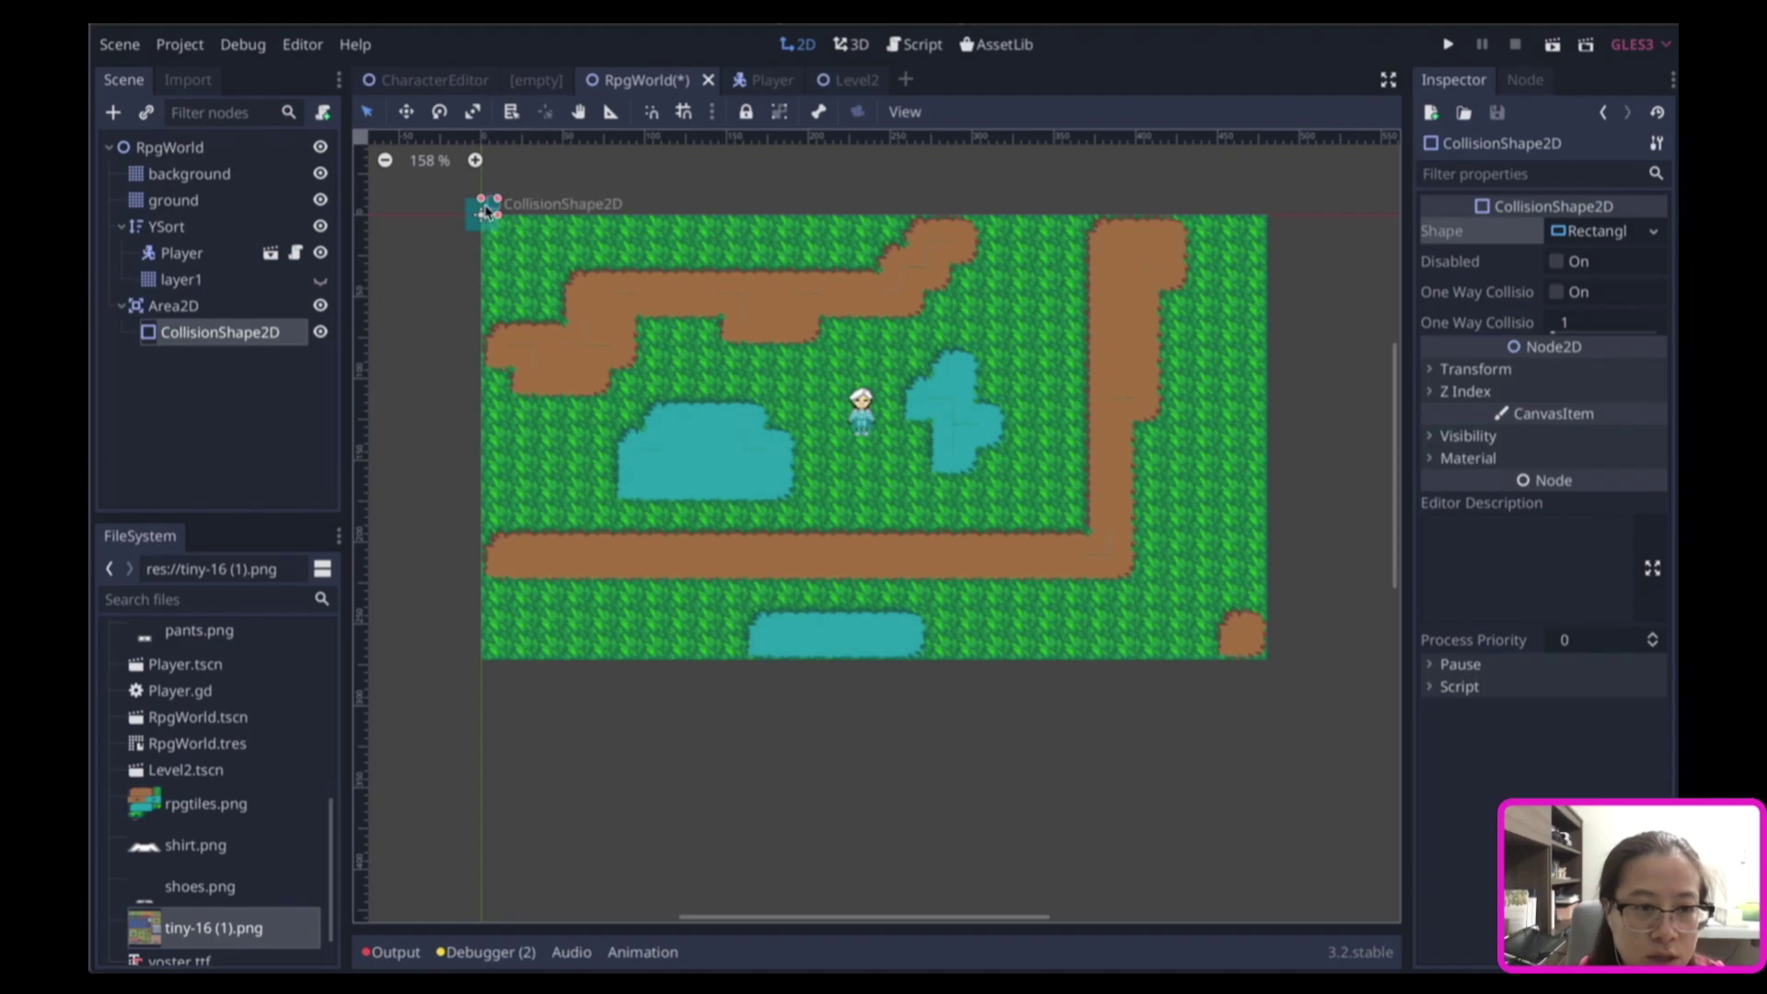
{"action": "left_click_drag", "start_coordinate": [477, 213], "coordinate": [474, 555]}
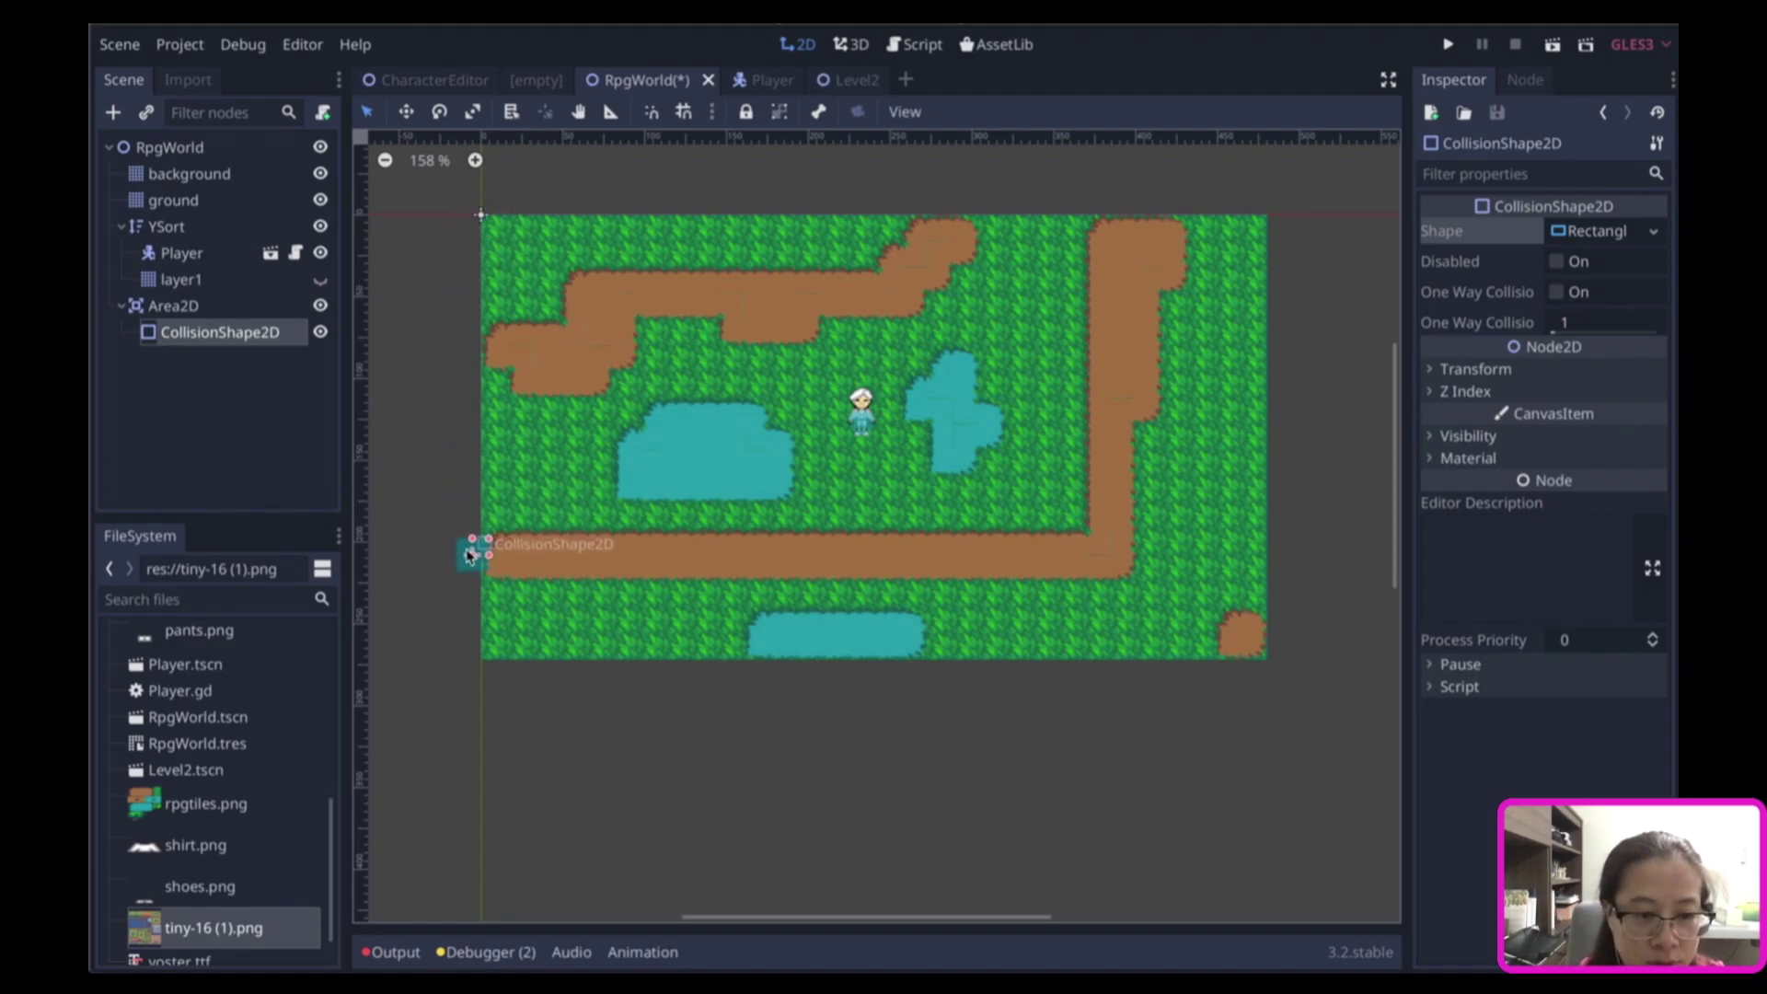
{"action": "left_click", "coordinate": [177, 309]}
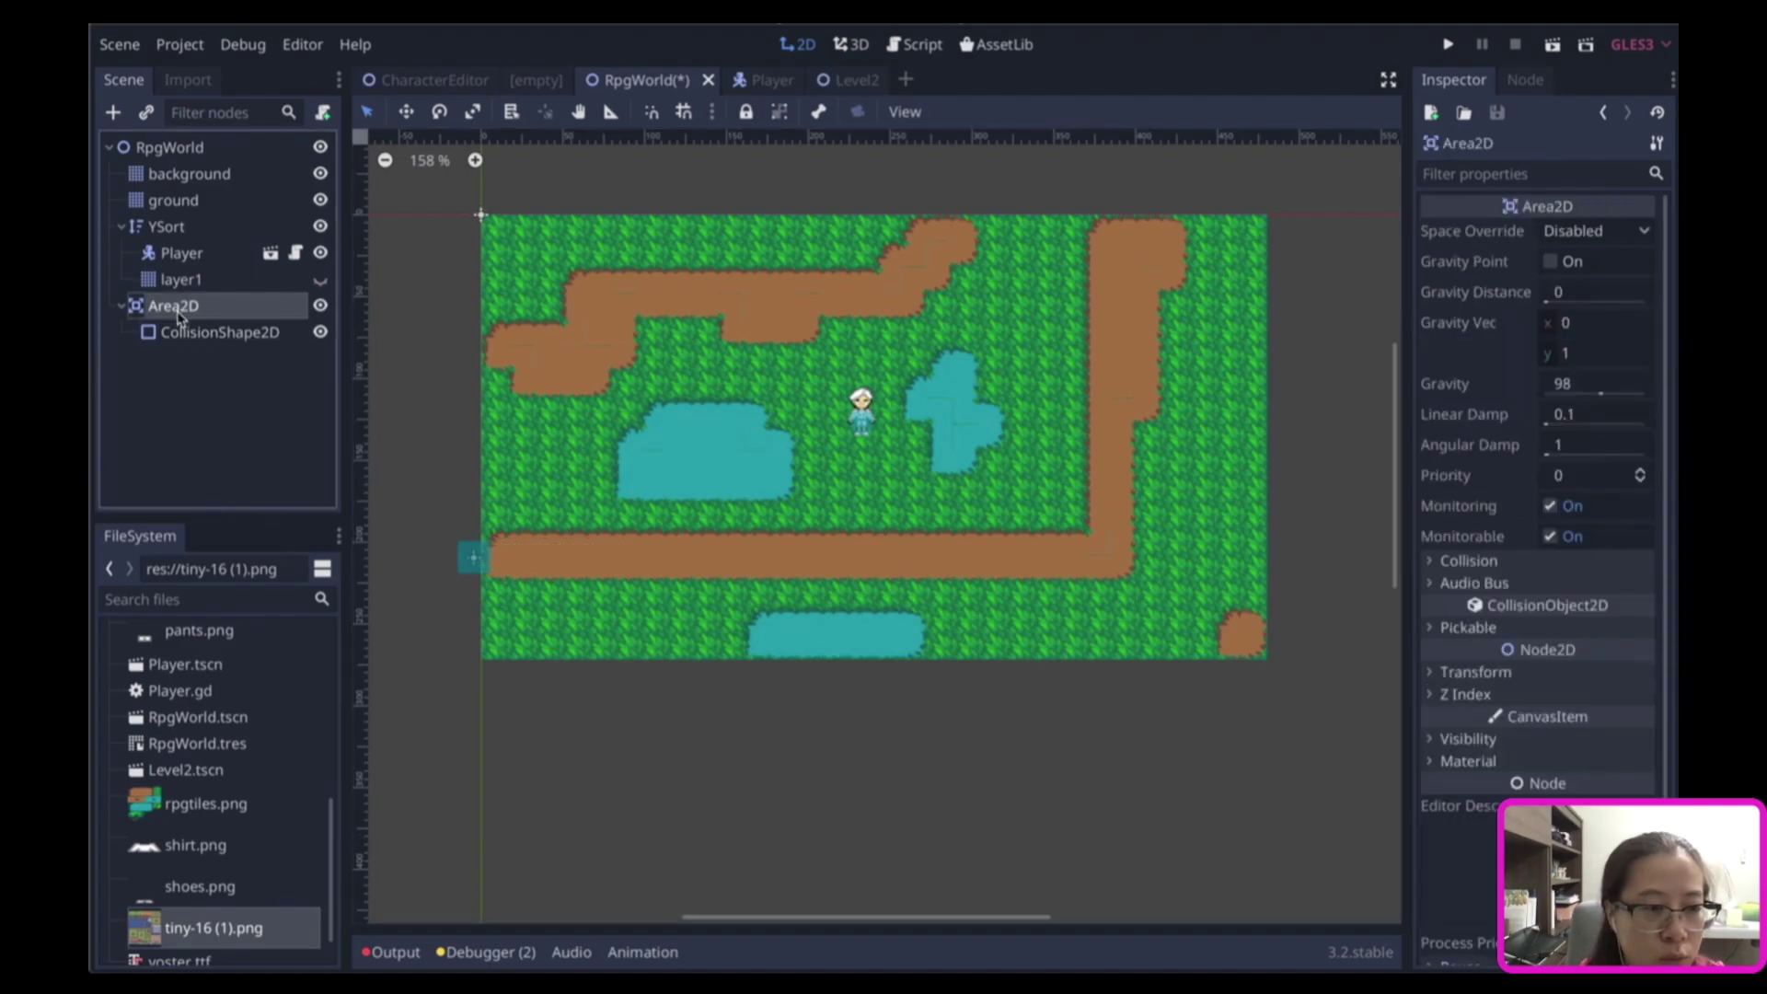
Create and attach a new RpgWorld.gd script to the RpgWorld root node.
{"action": "left_click", "coordinate": [1526, 83]}
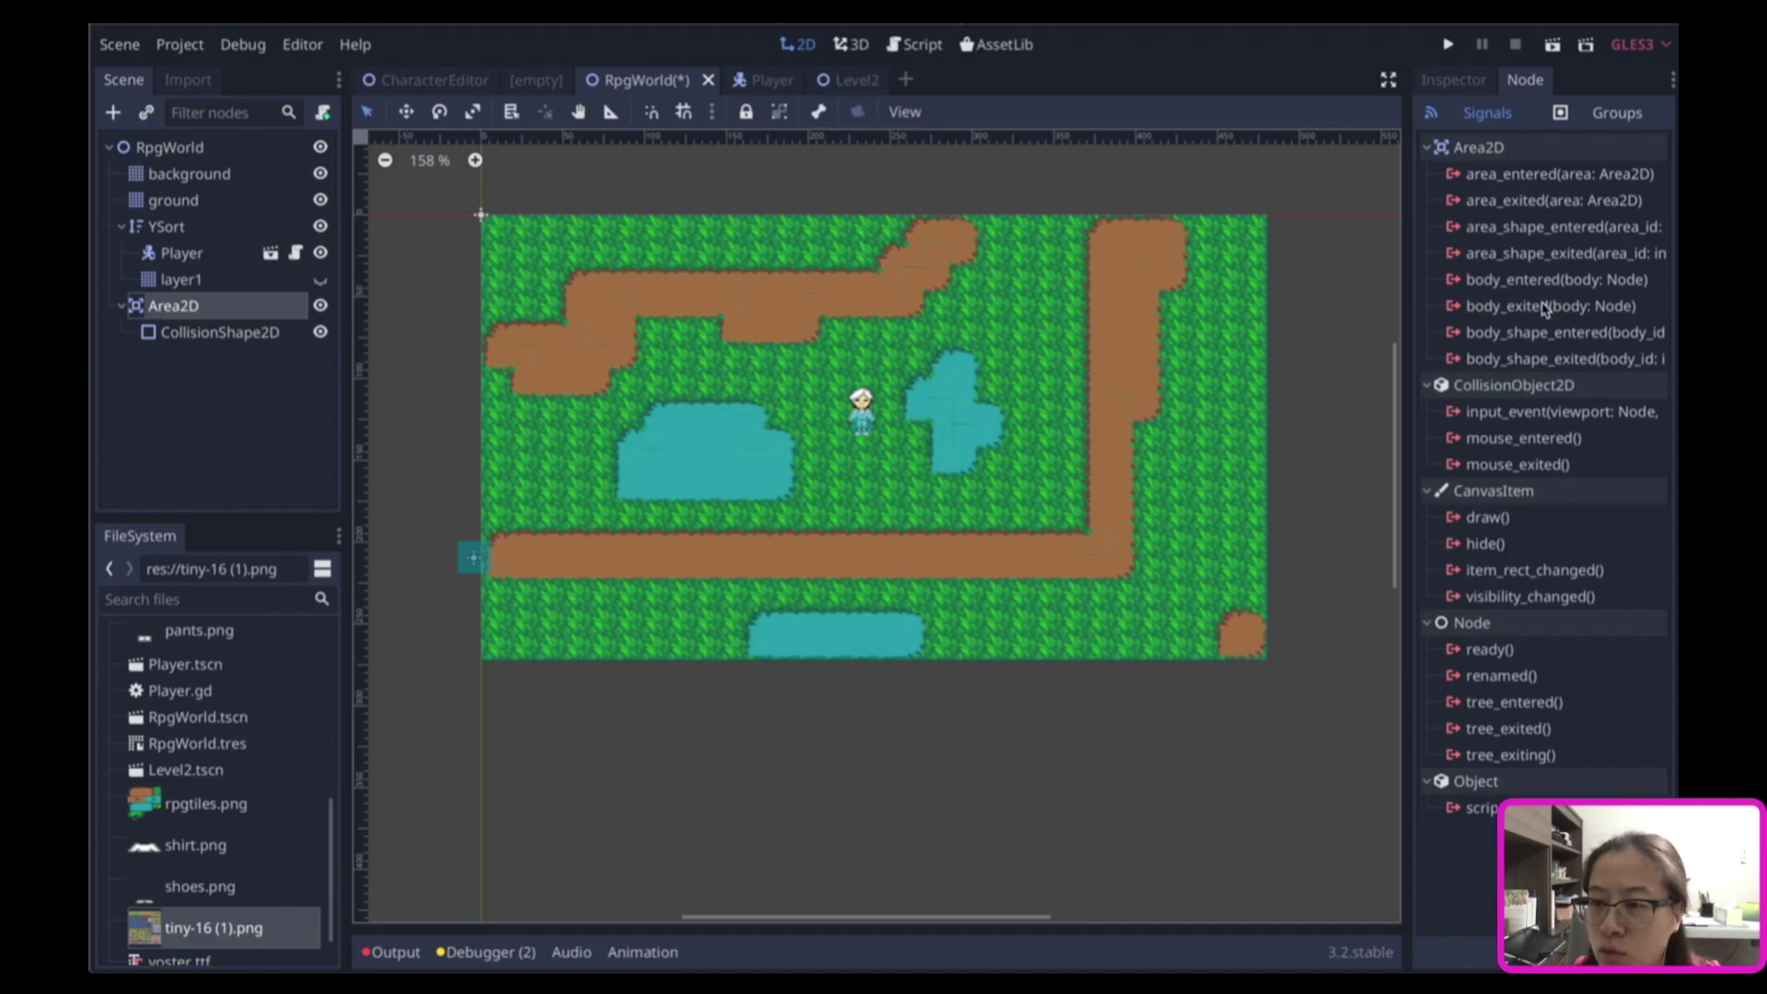
{"action": "left_click", "coordinate": [1614, 288]}
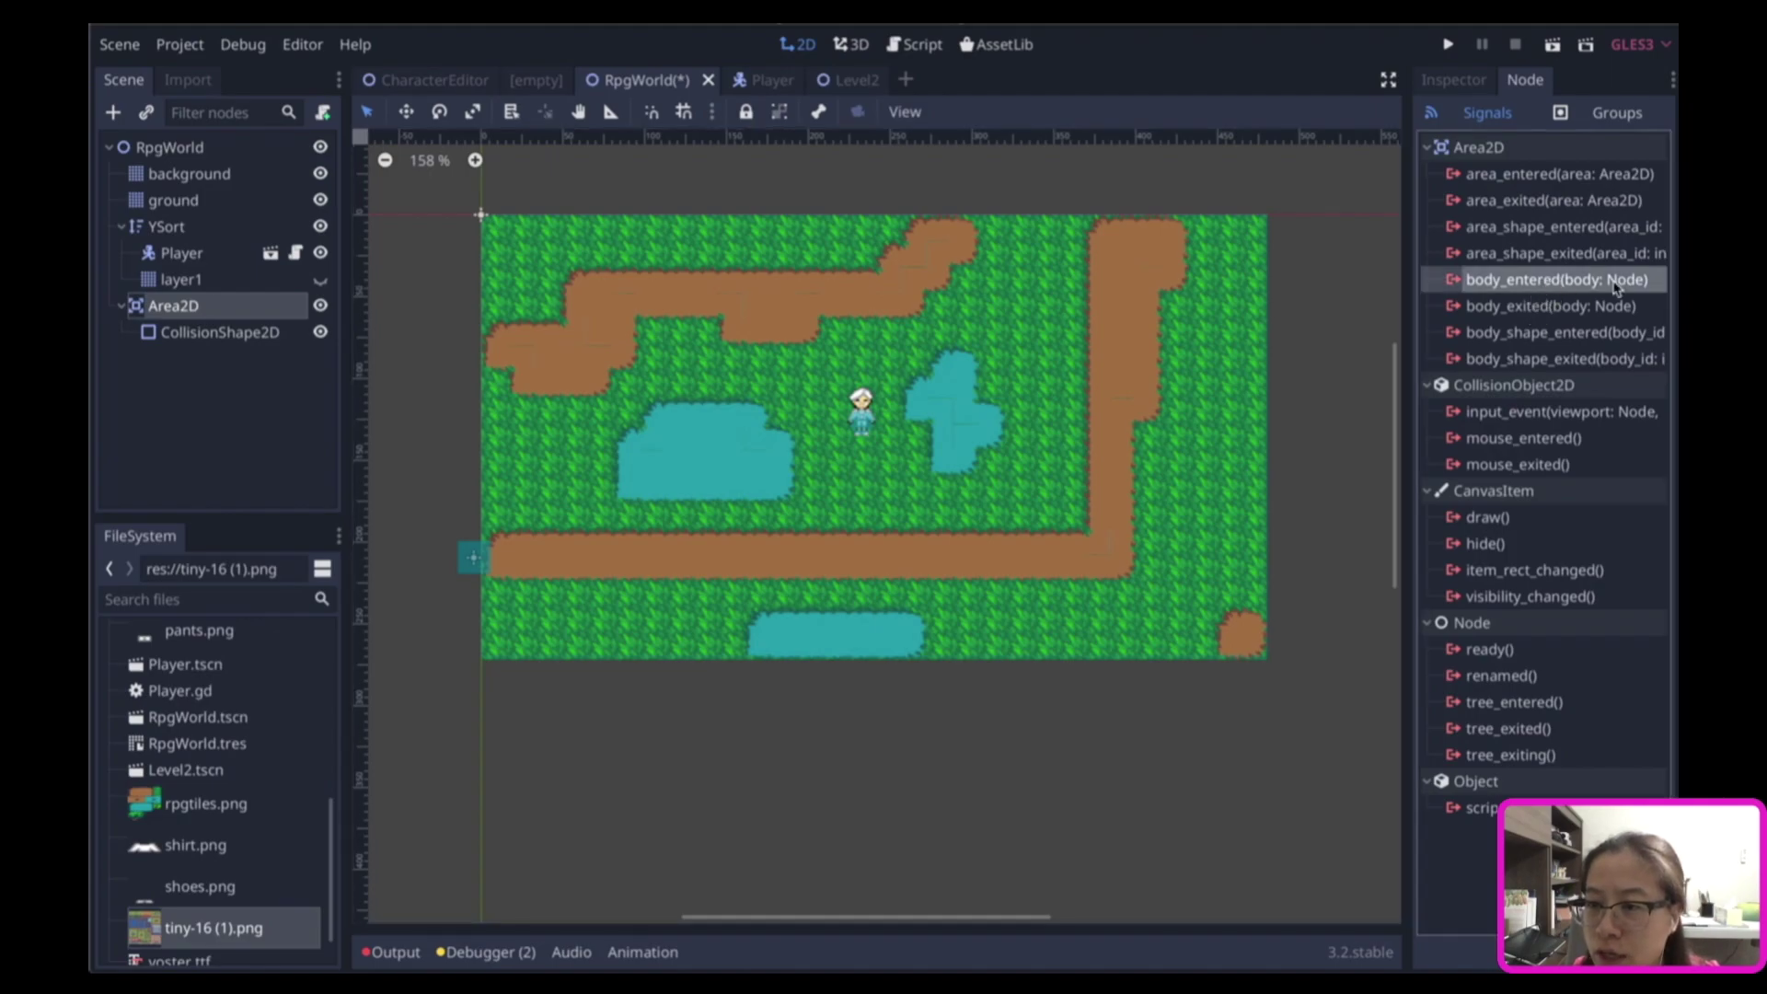
{"action": "left_click", "coordinate": [206, 153]}
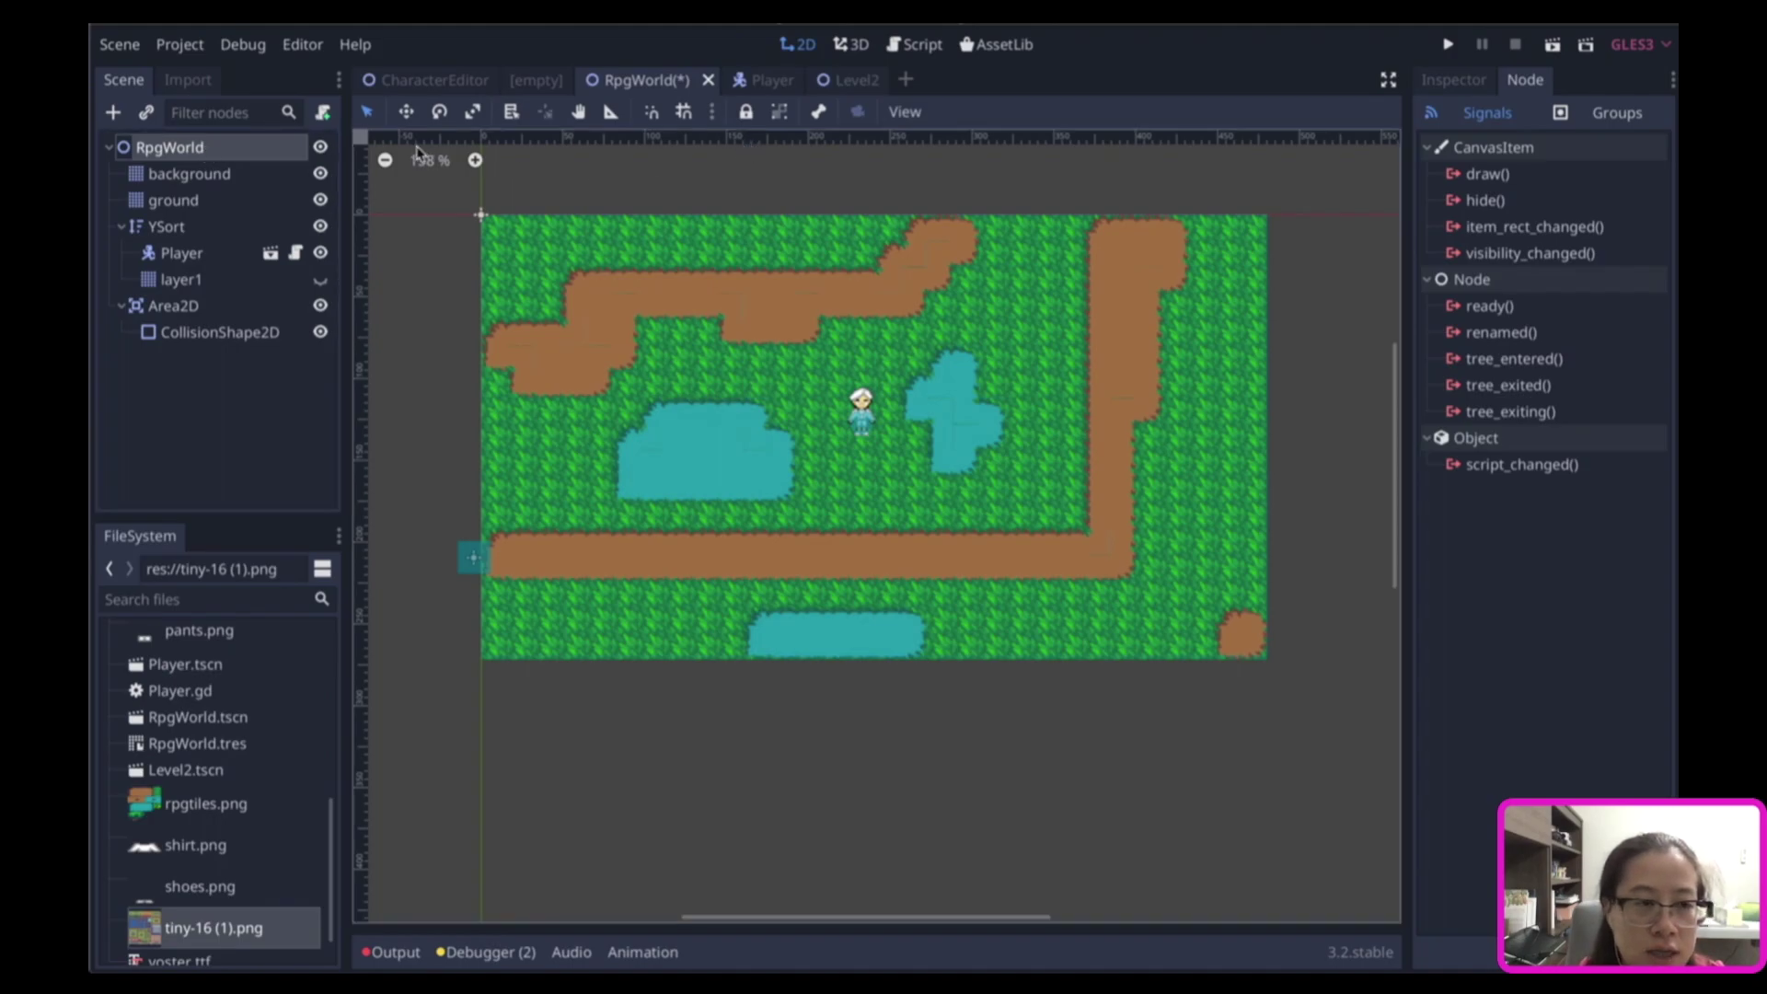
{"action": "left_click", "coordinate": [323, 114]}
{"action": "left_click", "coordinate": [956, 634]}
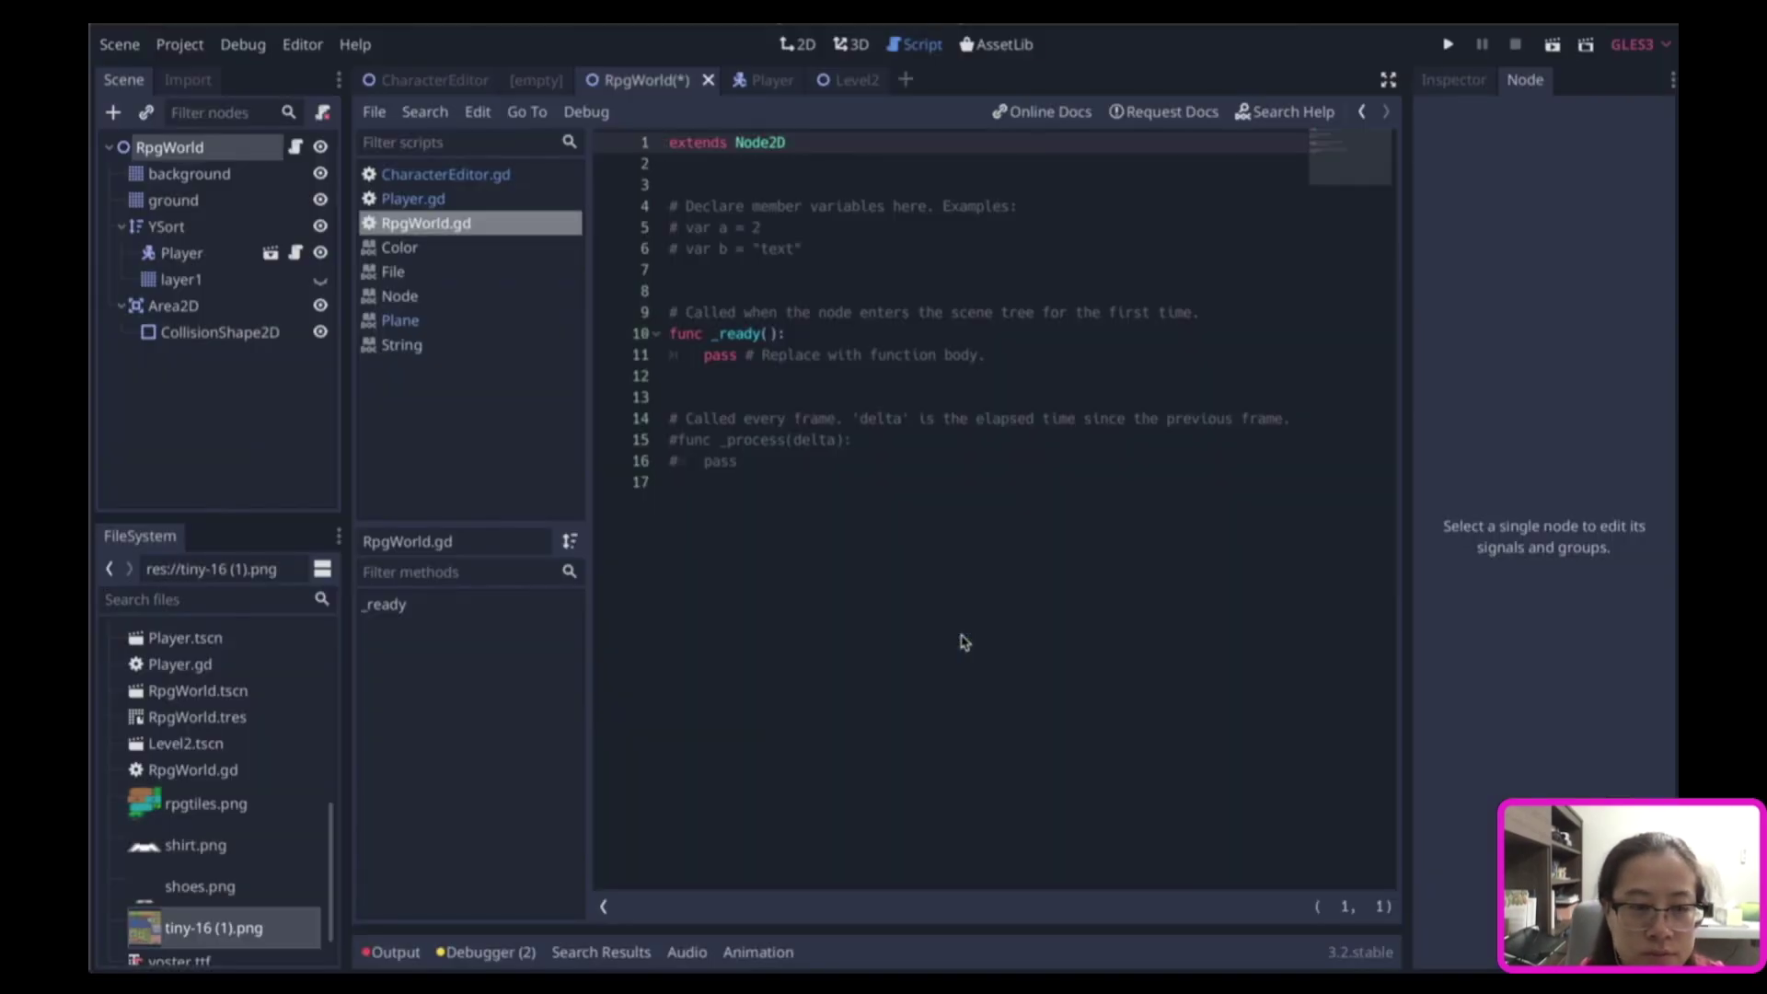
Connect the Area2D's body_entered signal to an _on_Area2D_body_entered handler in RpgWorld.gd.
{"action": "left_click", "coordinate": [247, 309]}
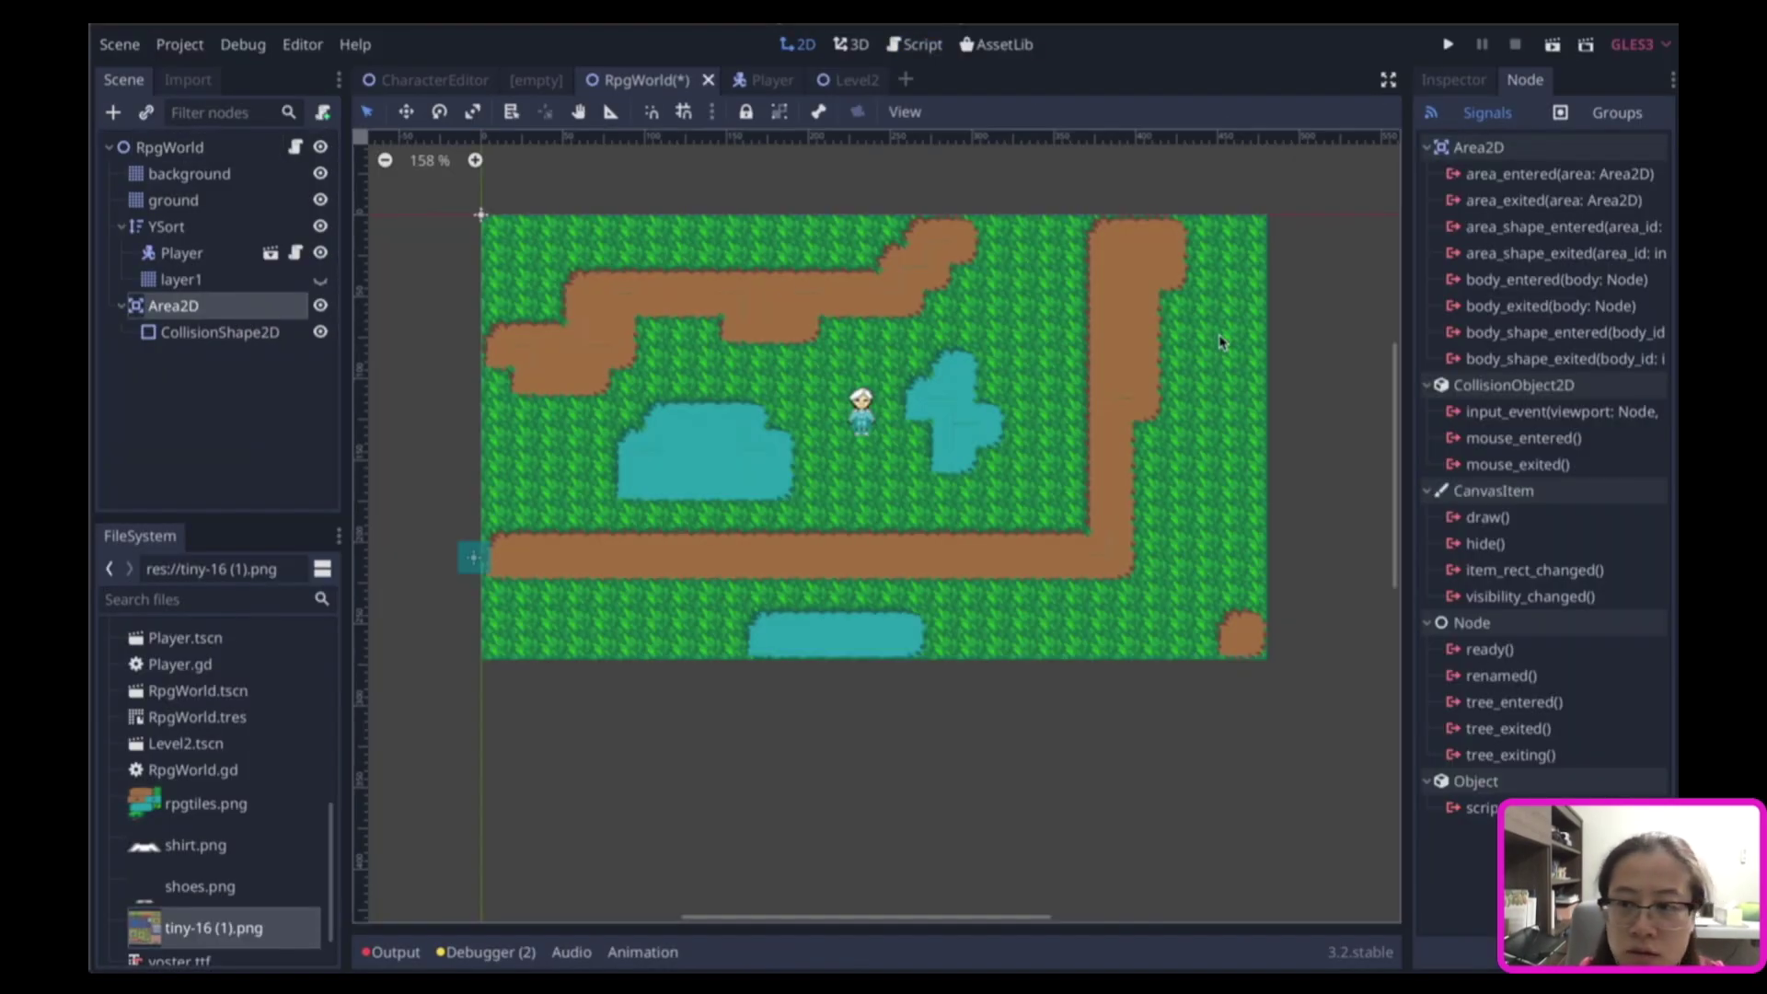
{"action": "double_click", "coordinate": [1555, 281]}
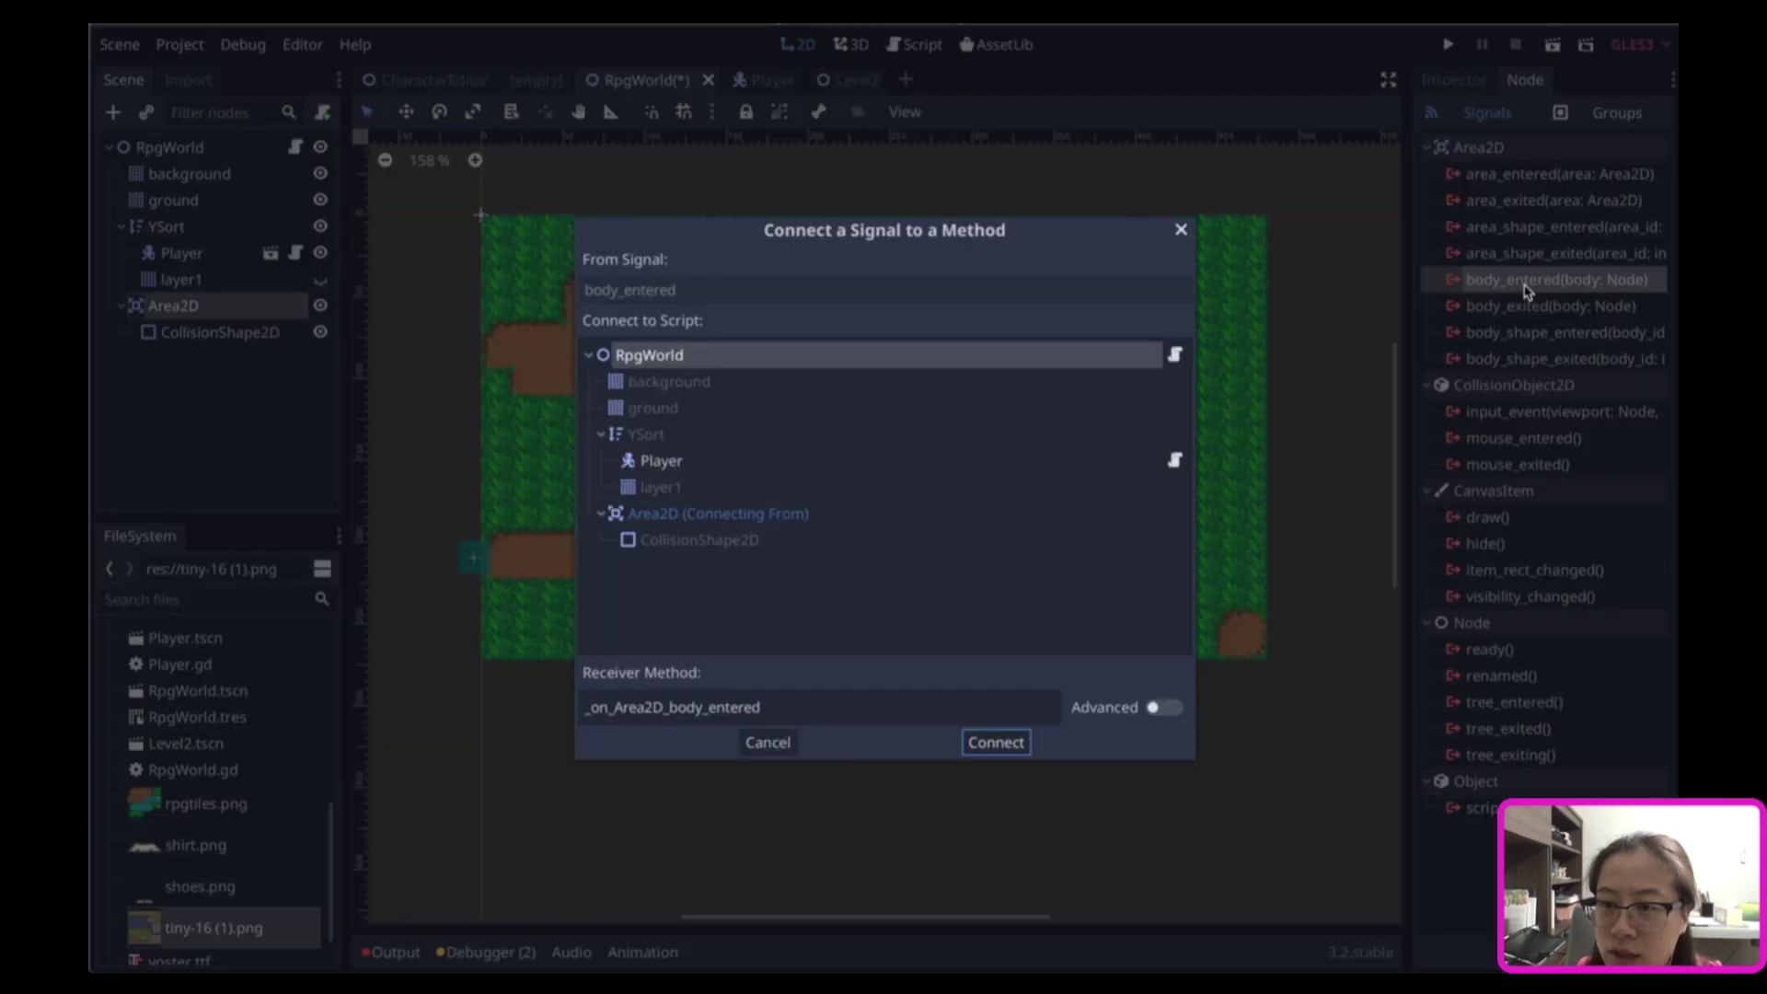
{"action": "left_click", "coordinate": [991, 752]}
Replace pass with an if body.name == "$YSort/Player" check calling get_tree().change_scene to Level2.
{"action": "left_click", "coordinate": [1034, 541], "text": "shift"}
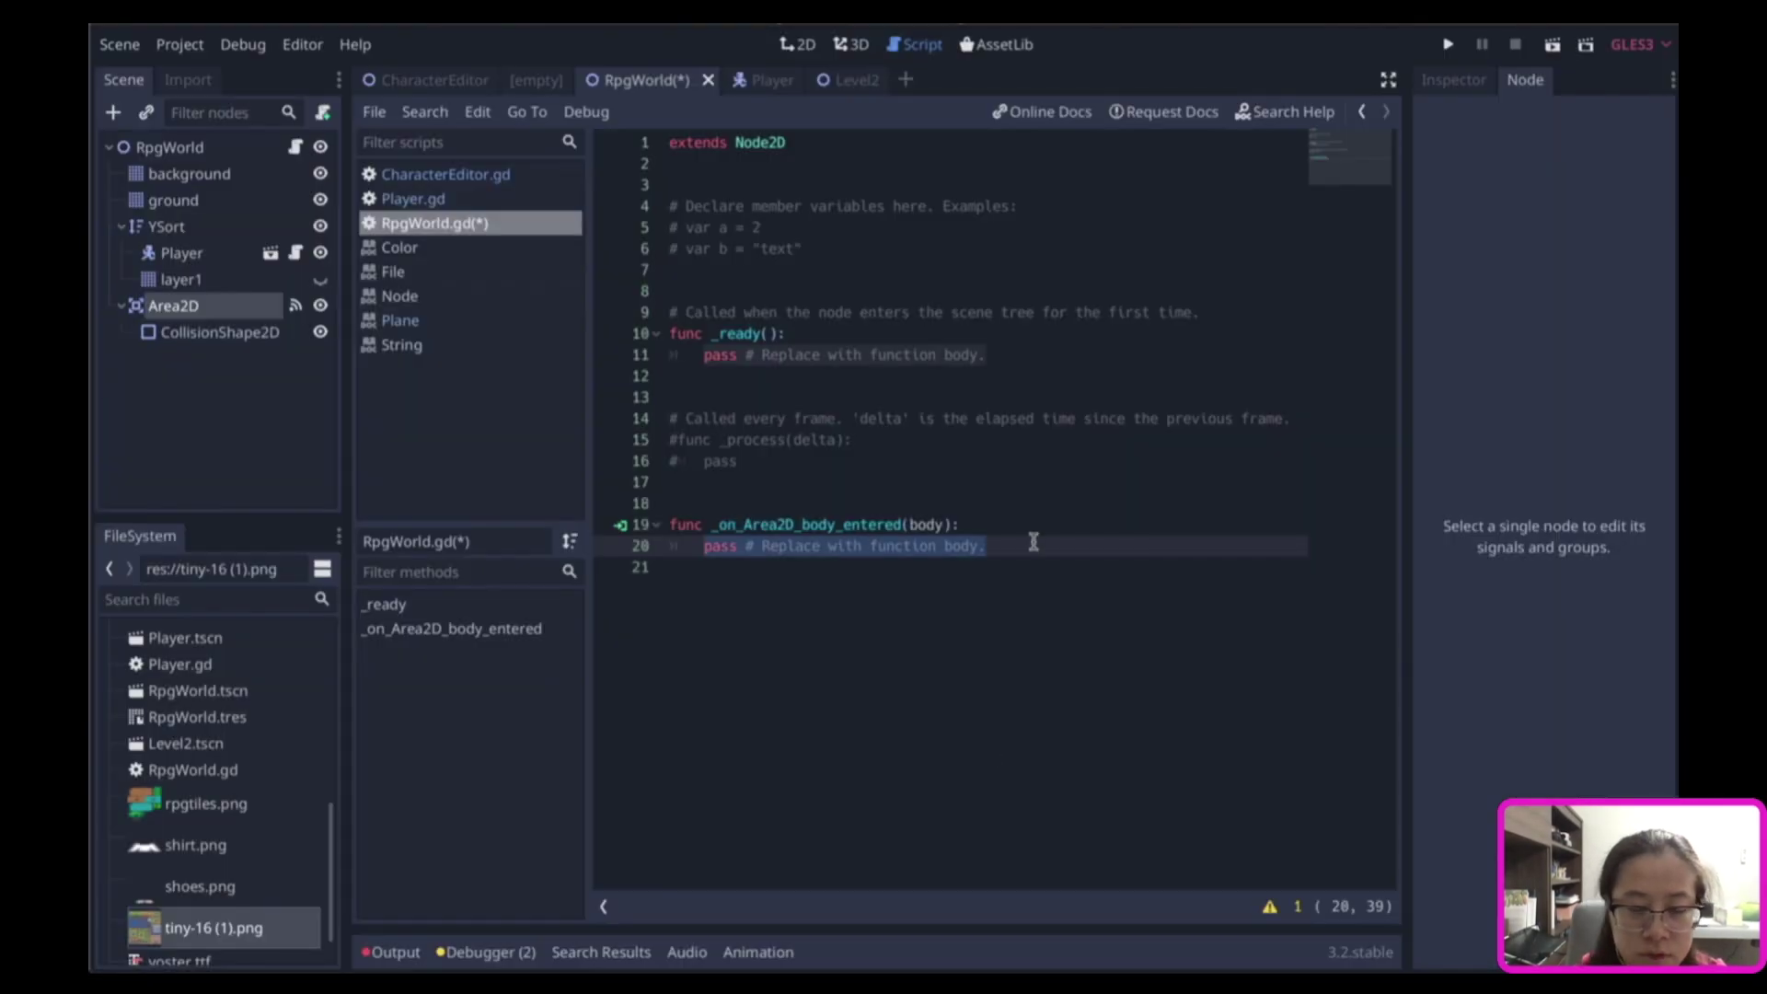
{"action": "type", "text": "if ("}
{"action": "type", "text": "b"}
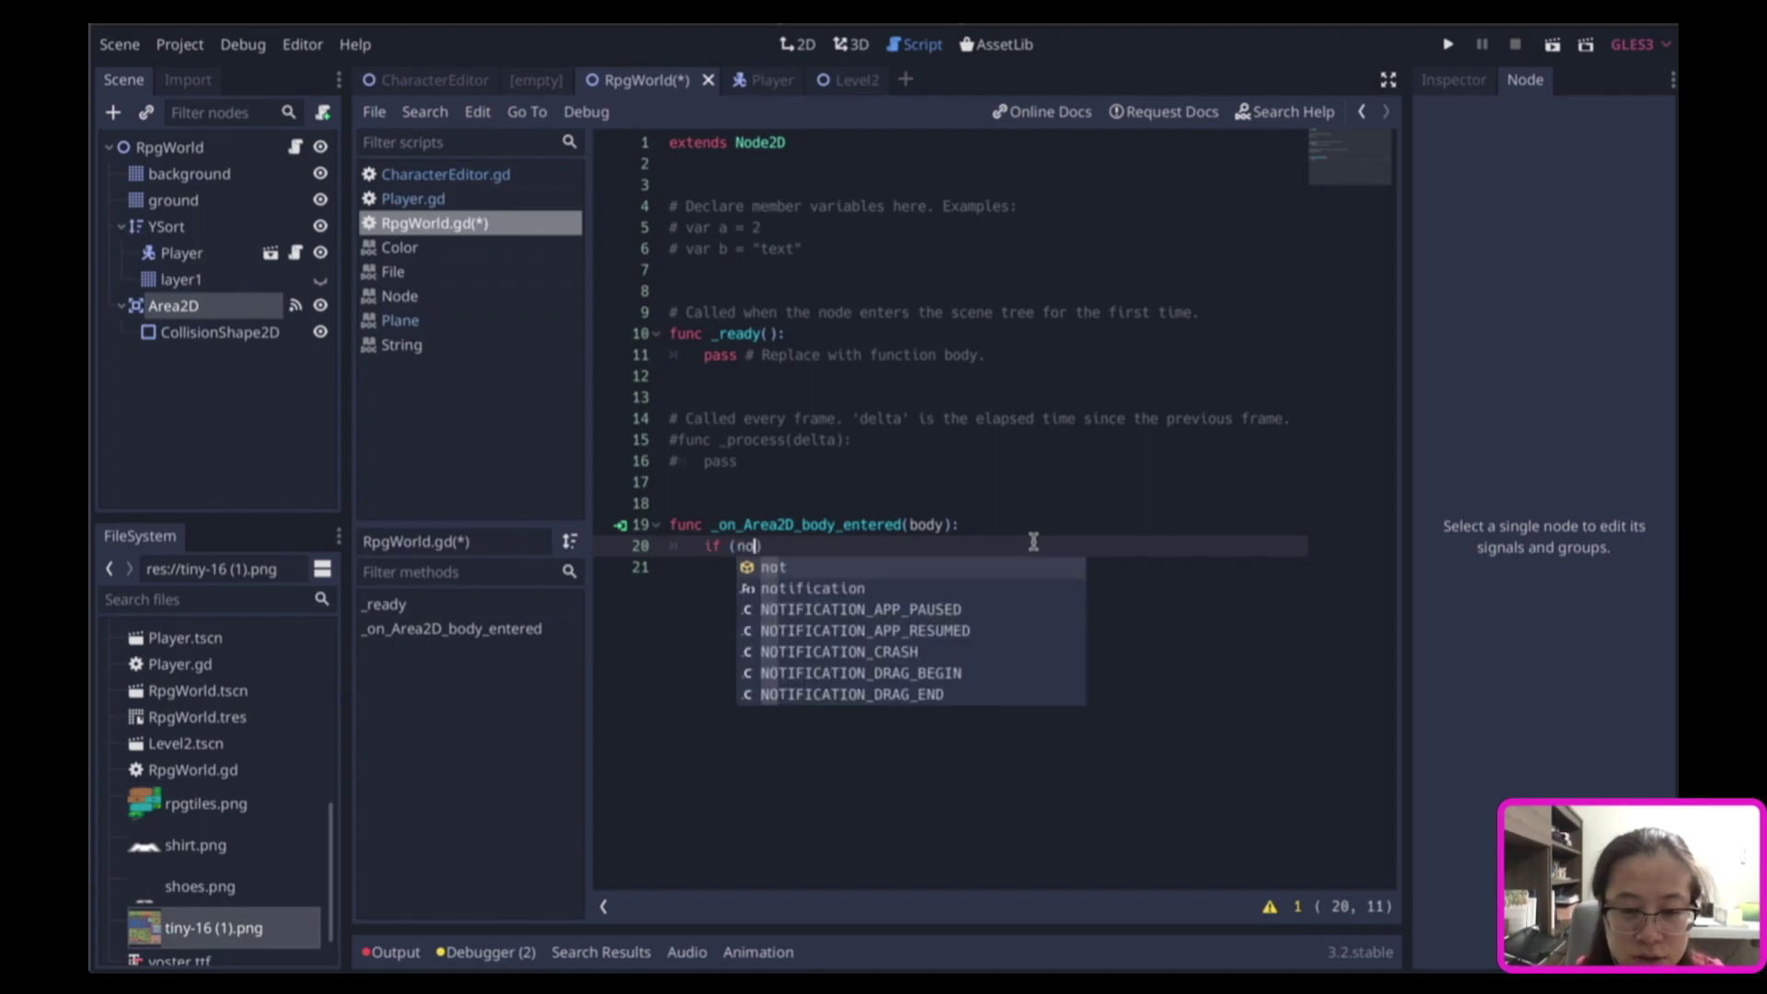
{"action": "type", "text": "ody"}
{"action": "type", "text": ".na"}
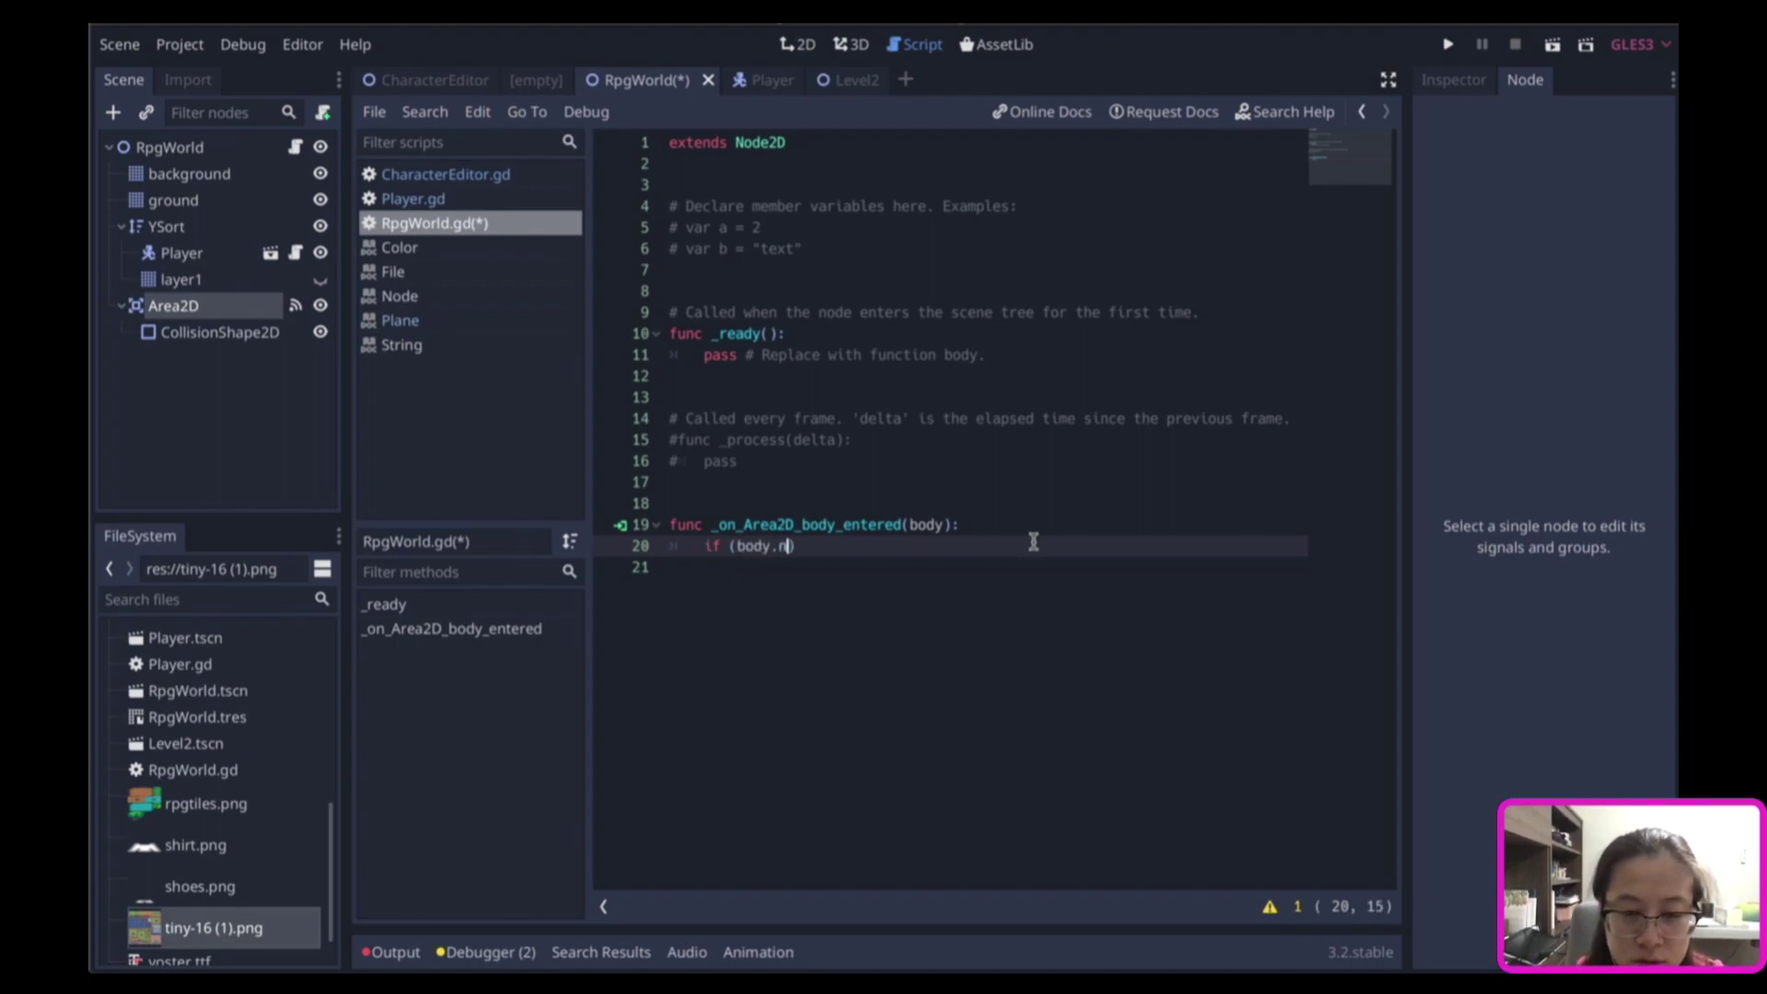
{"action": "type", "text": "me == "}
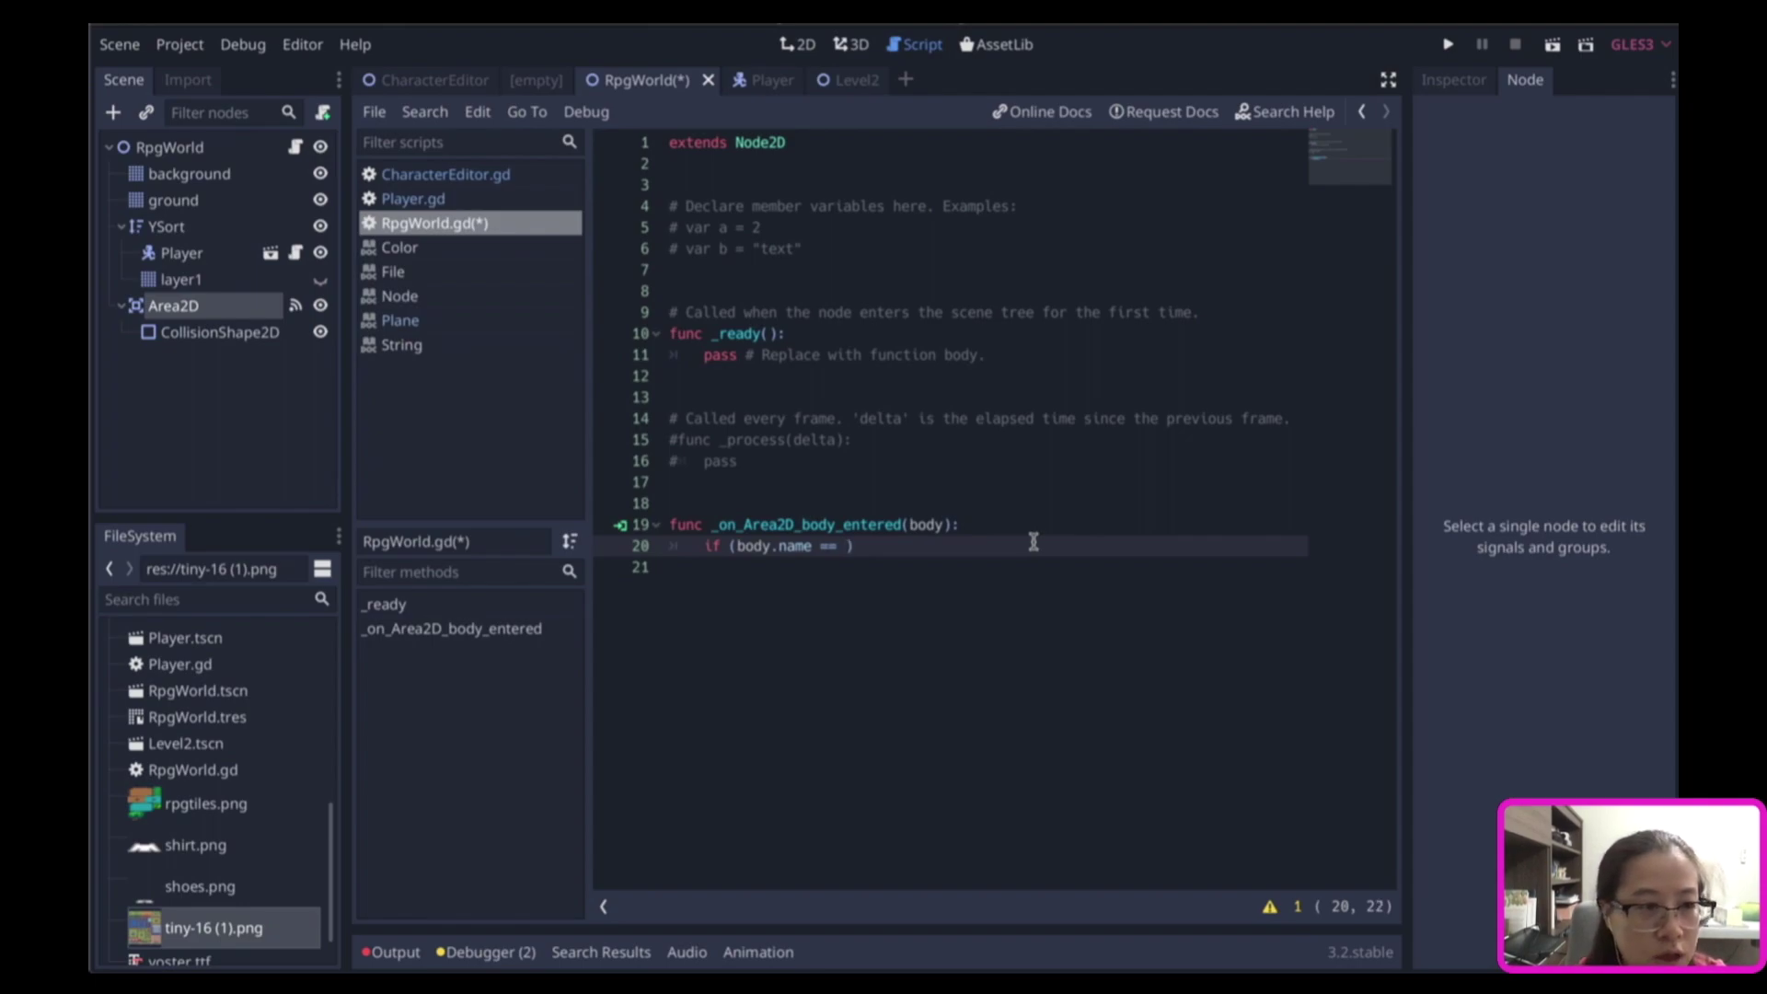
{"action": "type", "text": "\"$YSort/Player\"):"}
{"action": "key", "text": "Return"}
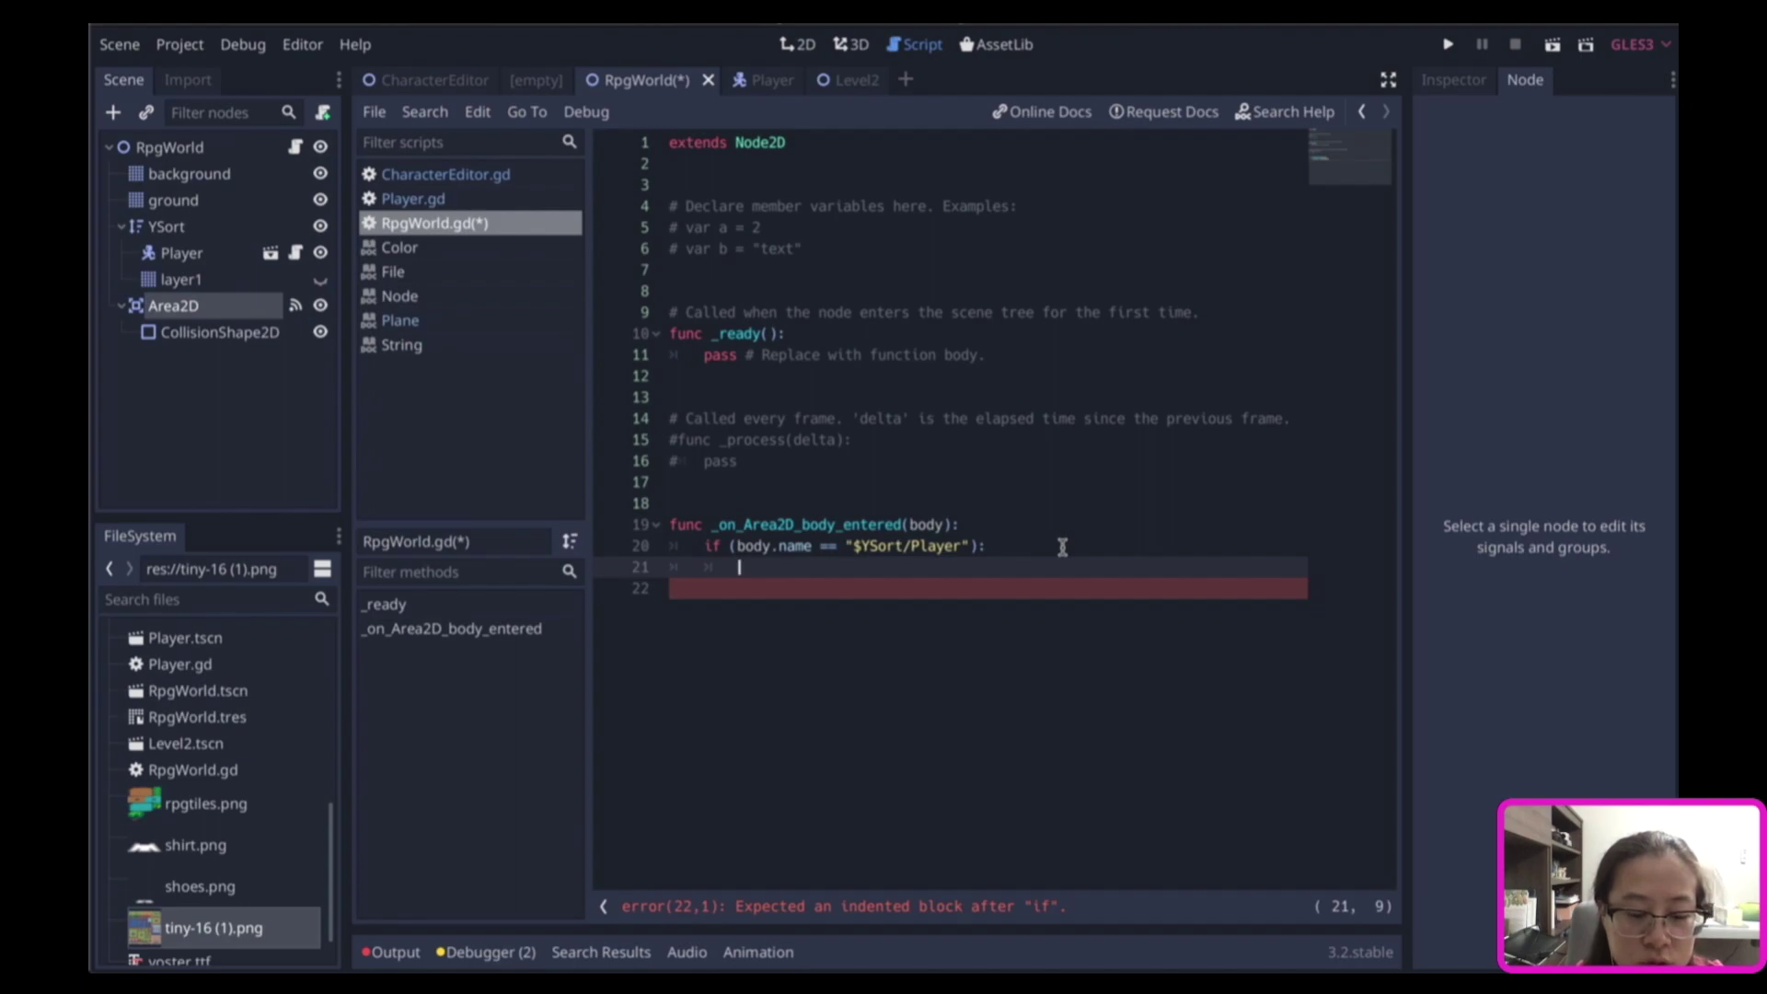
{"action": "type", "text": "get_tr"}
{"action": "key", "text": "Return"}
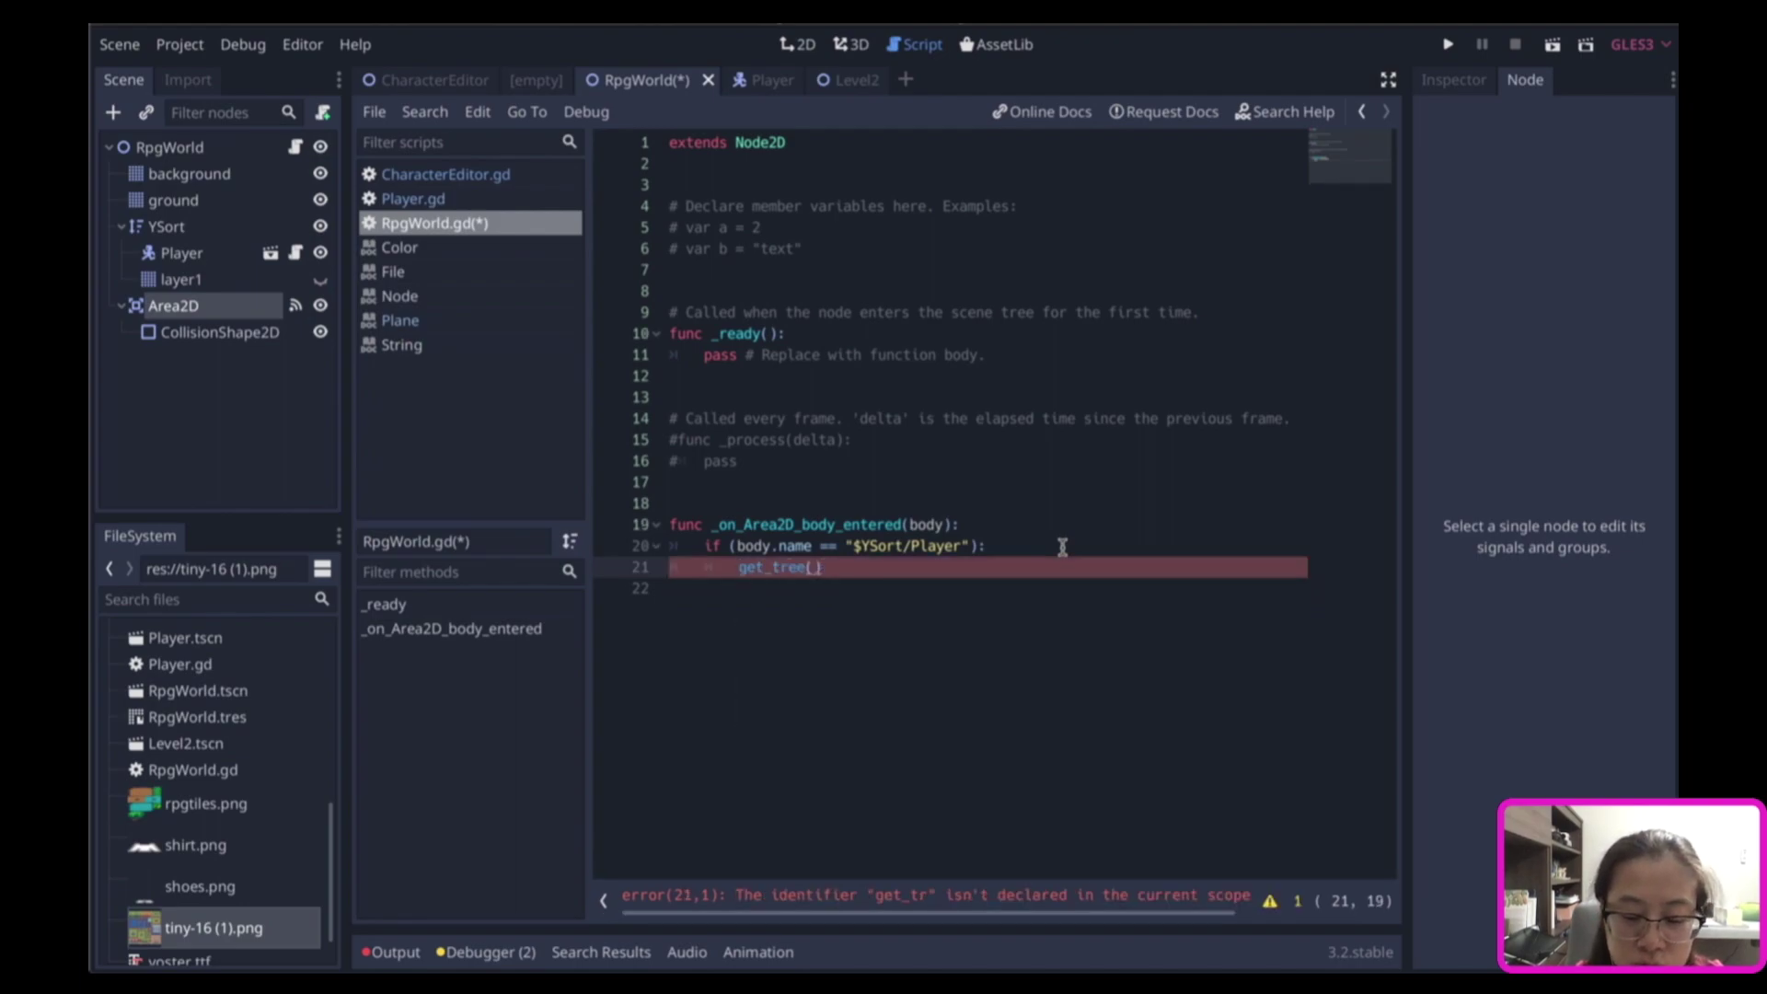
{"action": "type", "text": ".c"}
{"action": "type", "text": "h"}
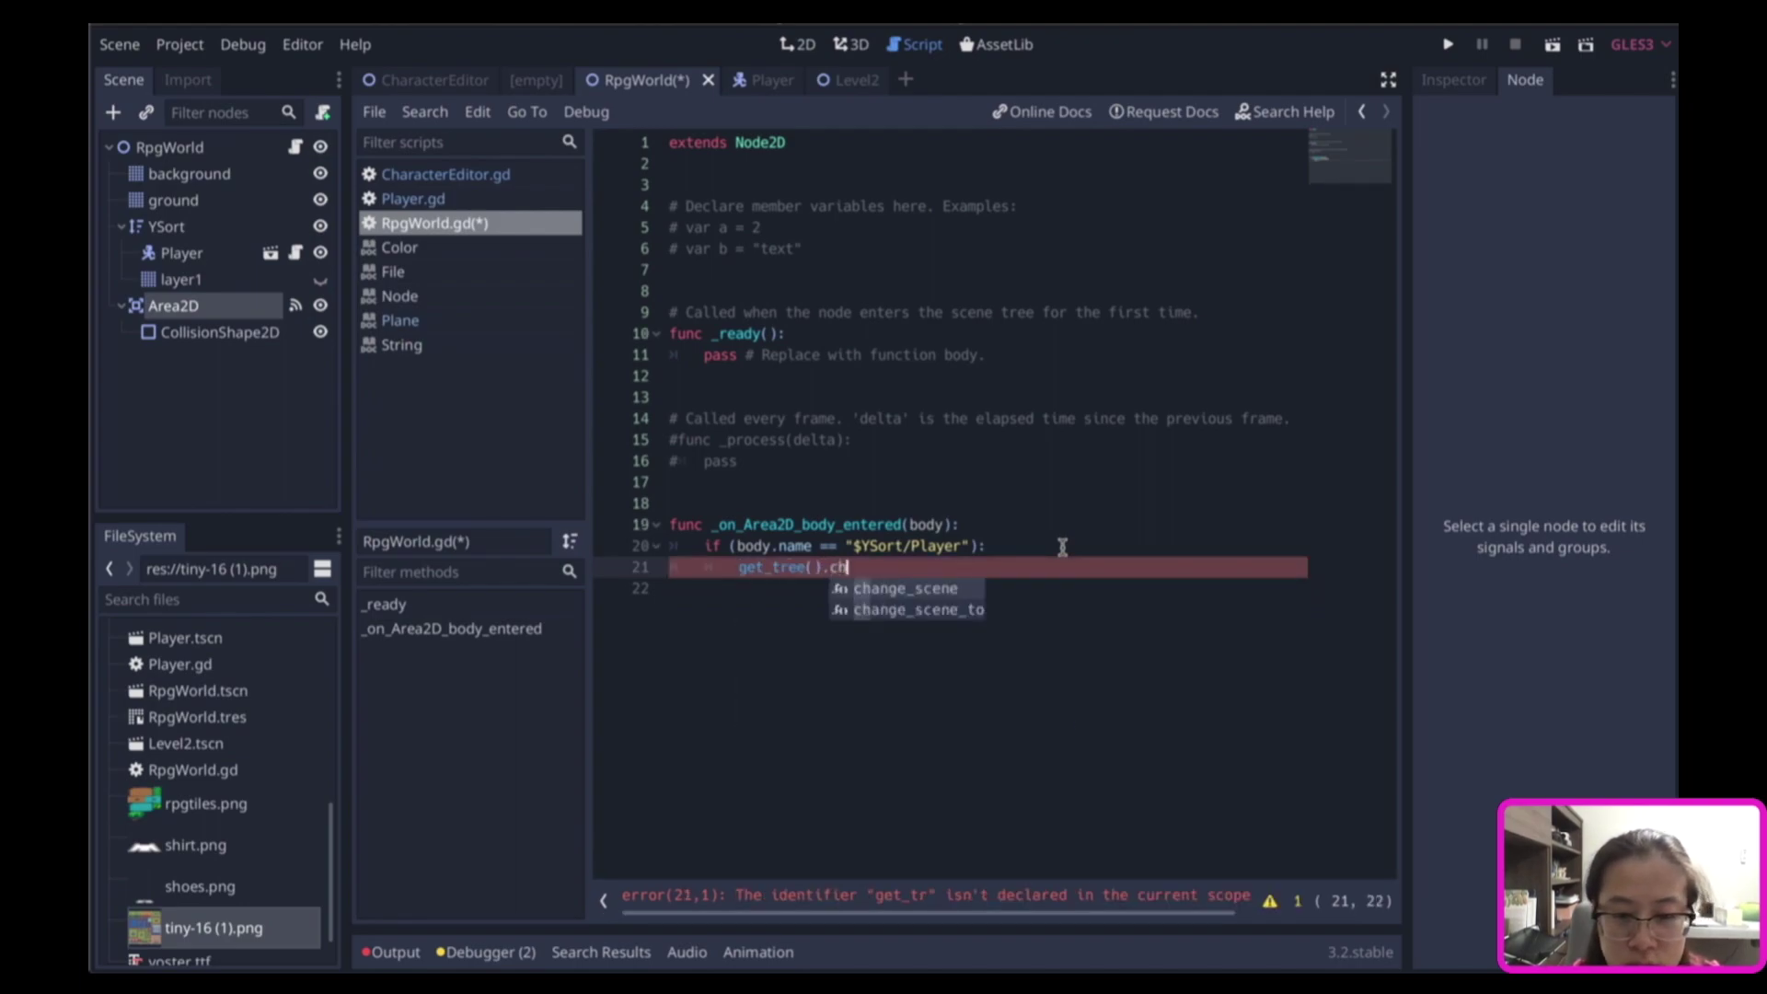
{"action": "key", "text": "Return"}
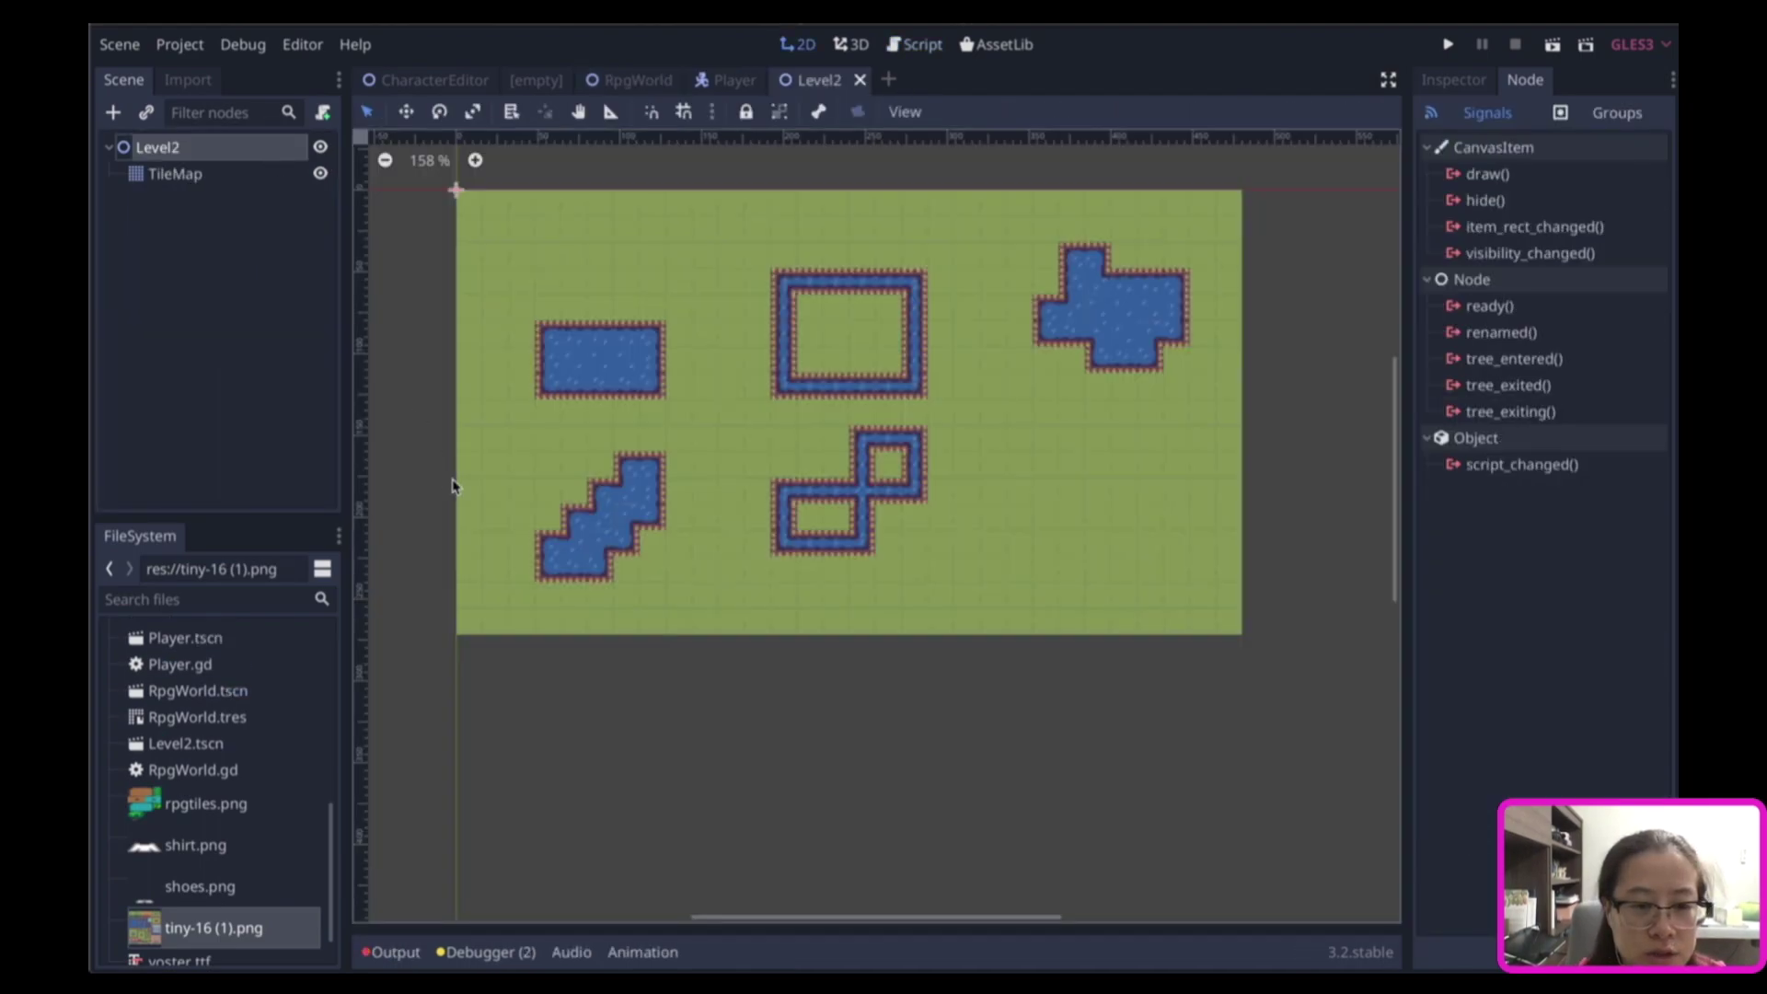
Add an Area2D child node to the Level2 root.
{"action": "right_click", "coordinate": [203, 152]}
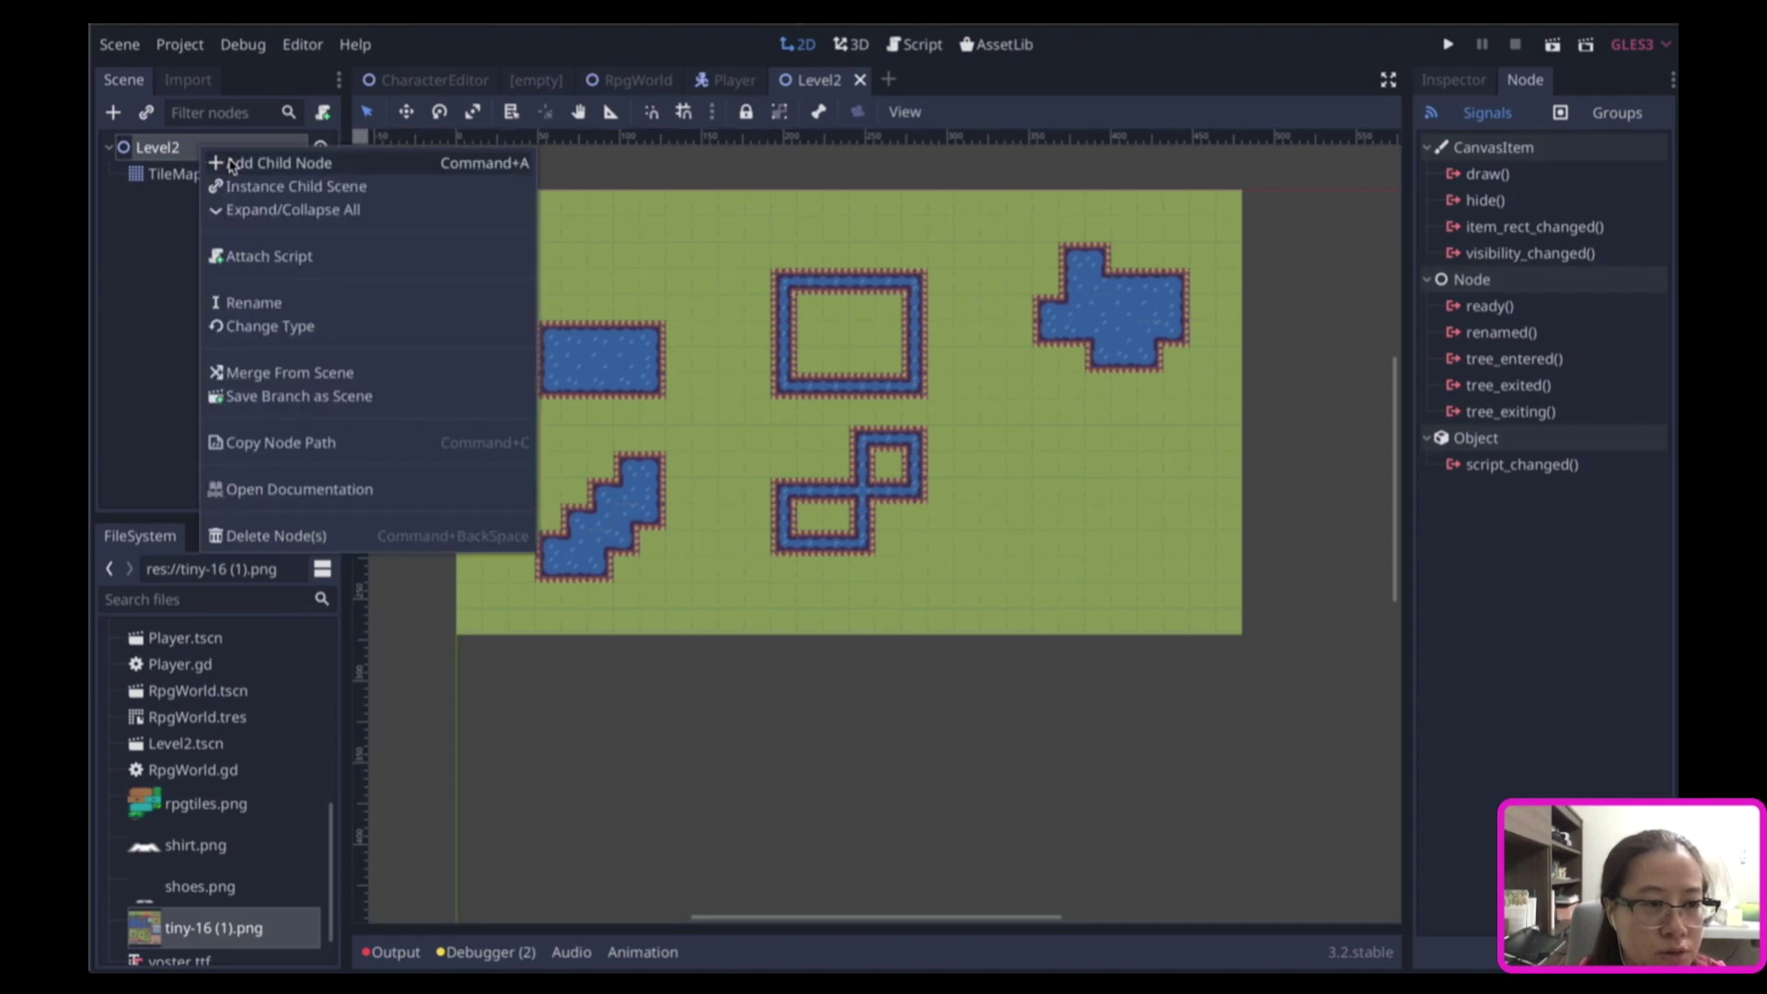
{"action": "left_click", "coordinate": [228, 159]}
{"action": "type", "text": "Area2D"}
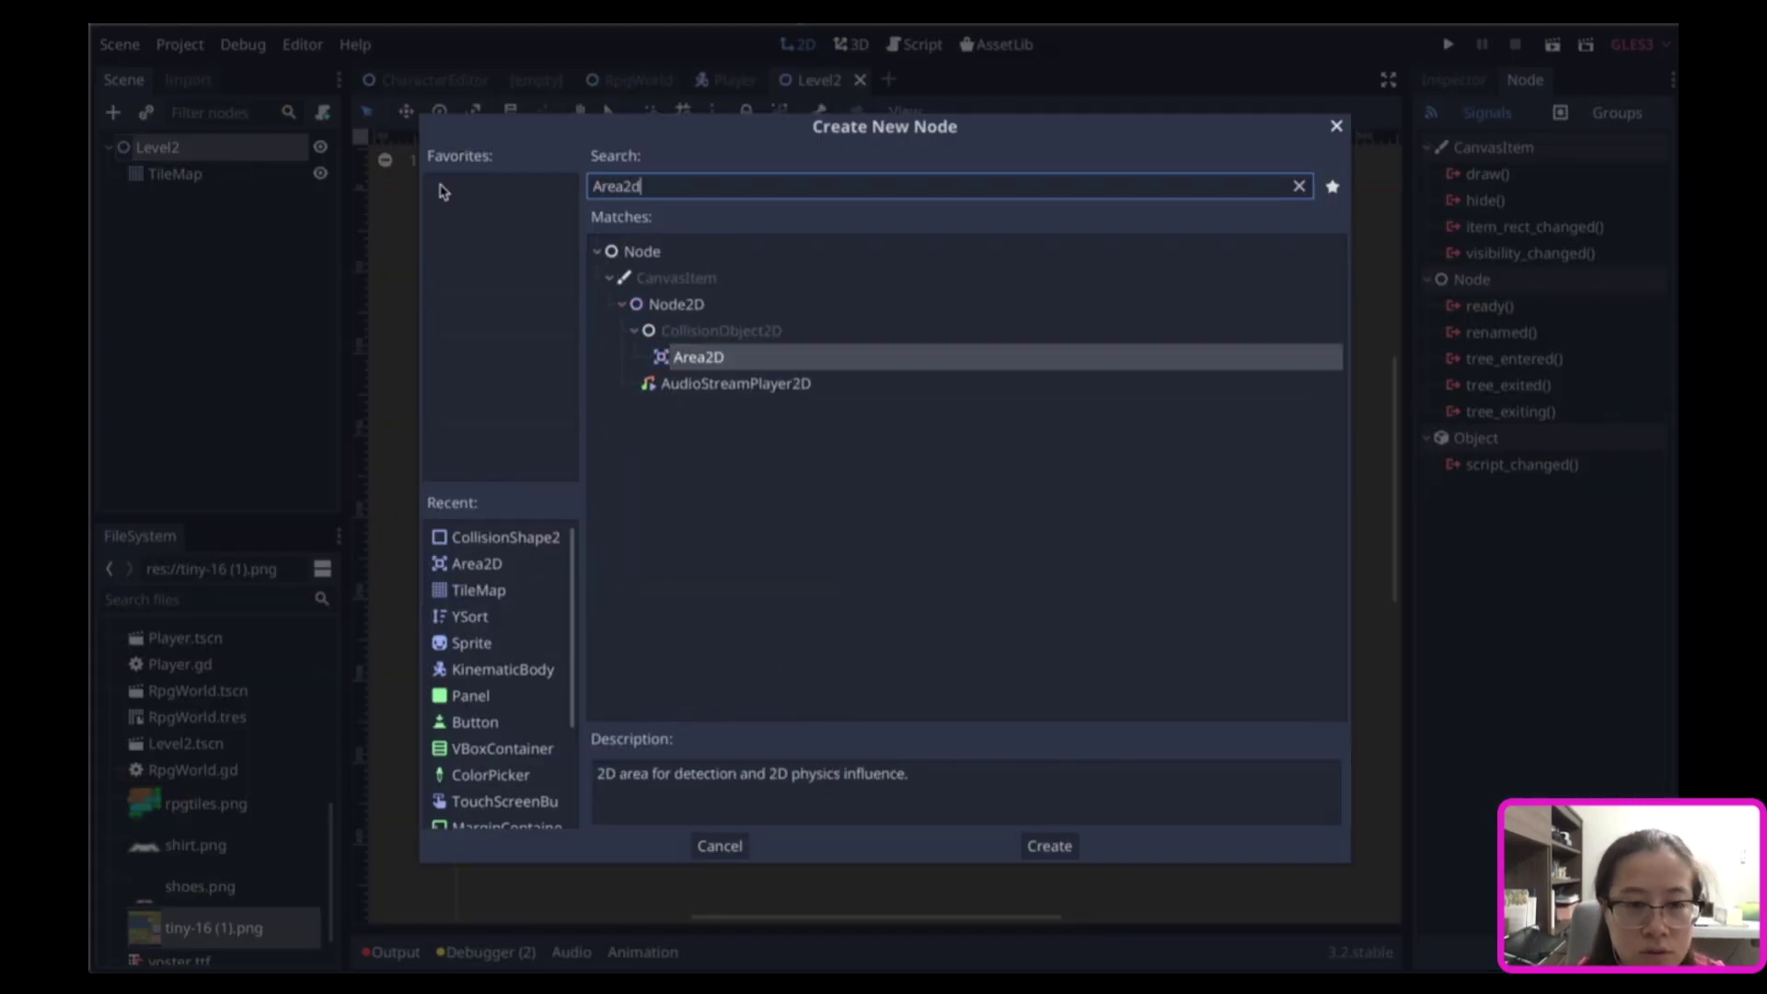
{"action": "key", "text": "Return"}
Give the Area2D a CollisionShape2D with a new RectangleShape2D at the map's bottom-right corner.
{"action": "right_click", "coordinate": [181, 206]}
{"action": "left_click", "coordinate": [229, 222]}
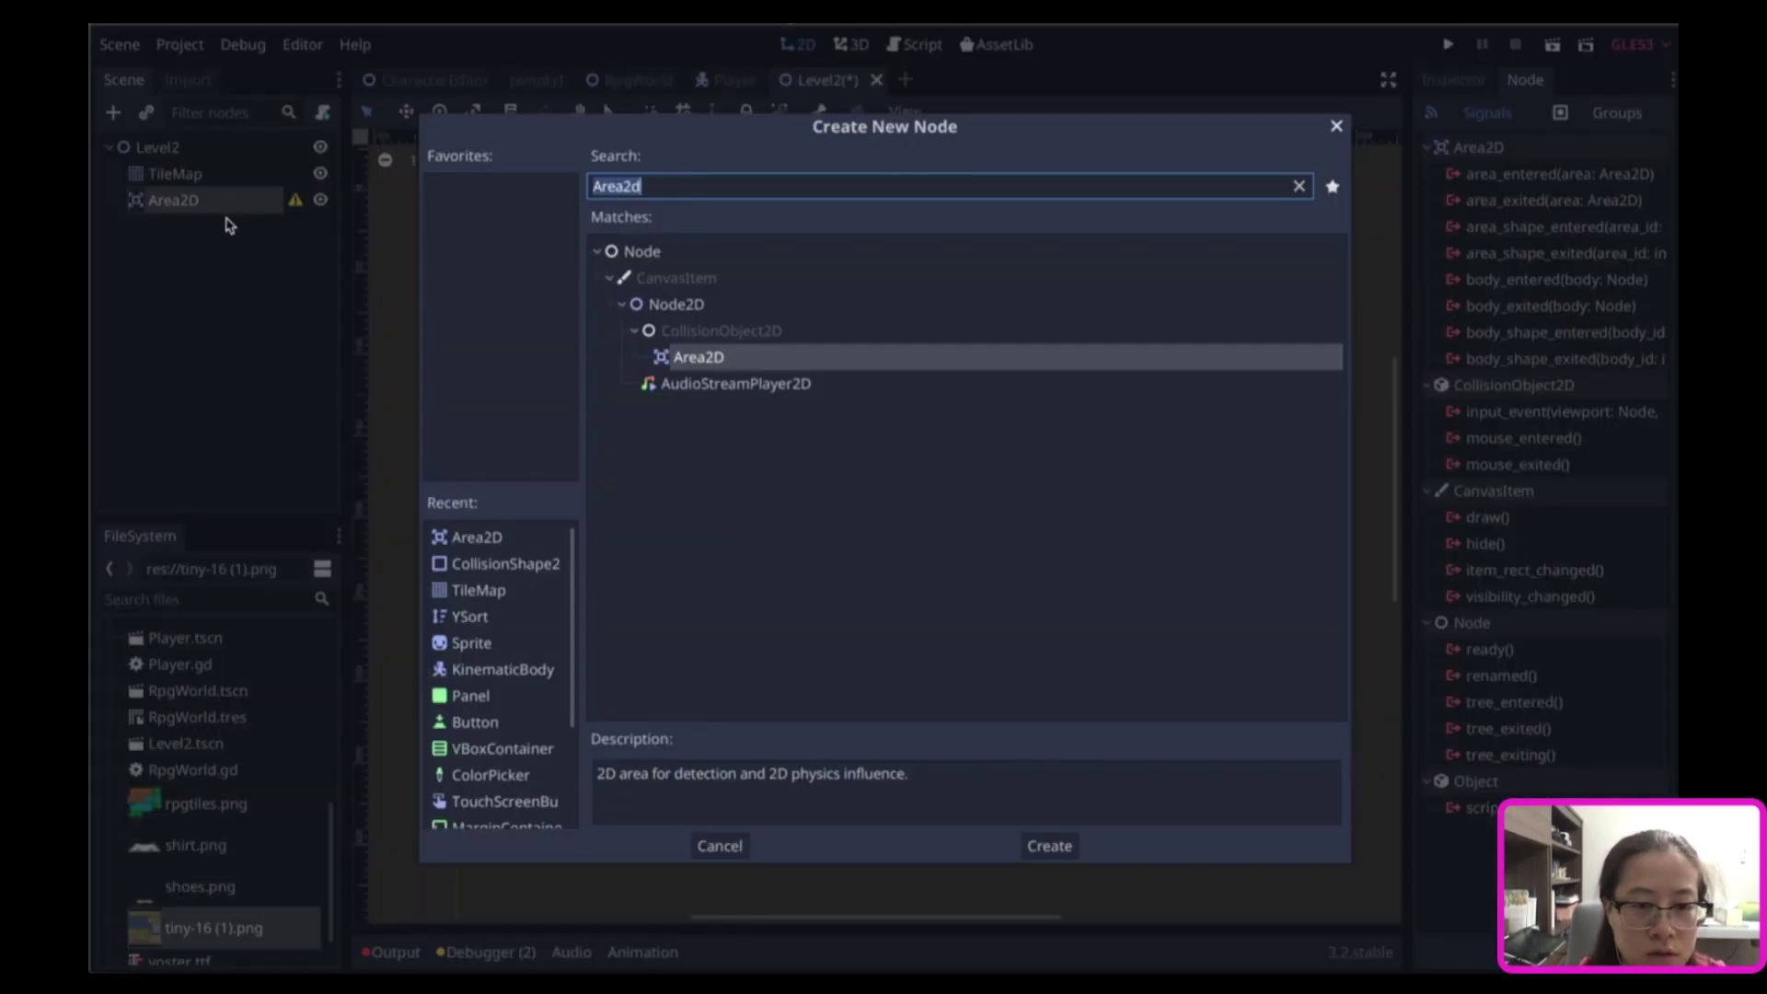
{"action": "type", "text": "Collu"}
{"action": "key", "text": "BackSpace"}
{"action": "type", "text": "i"}
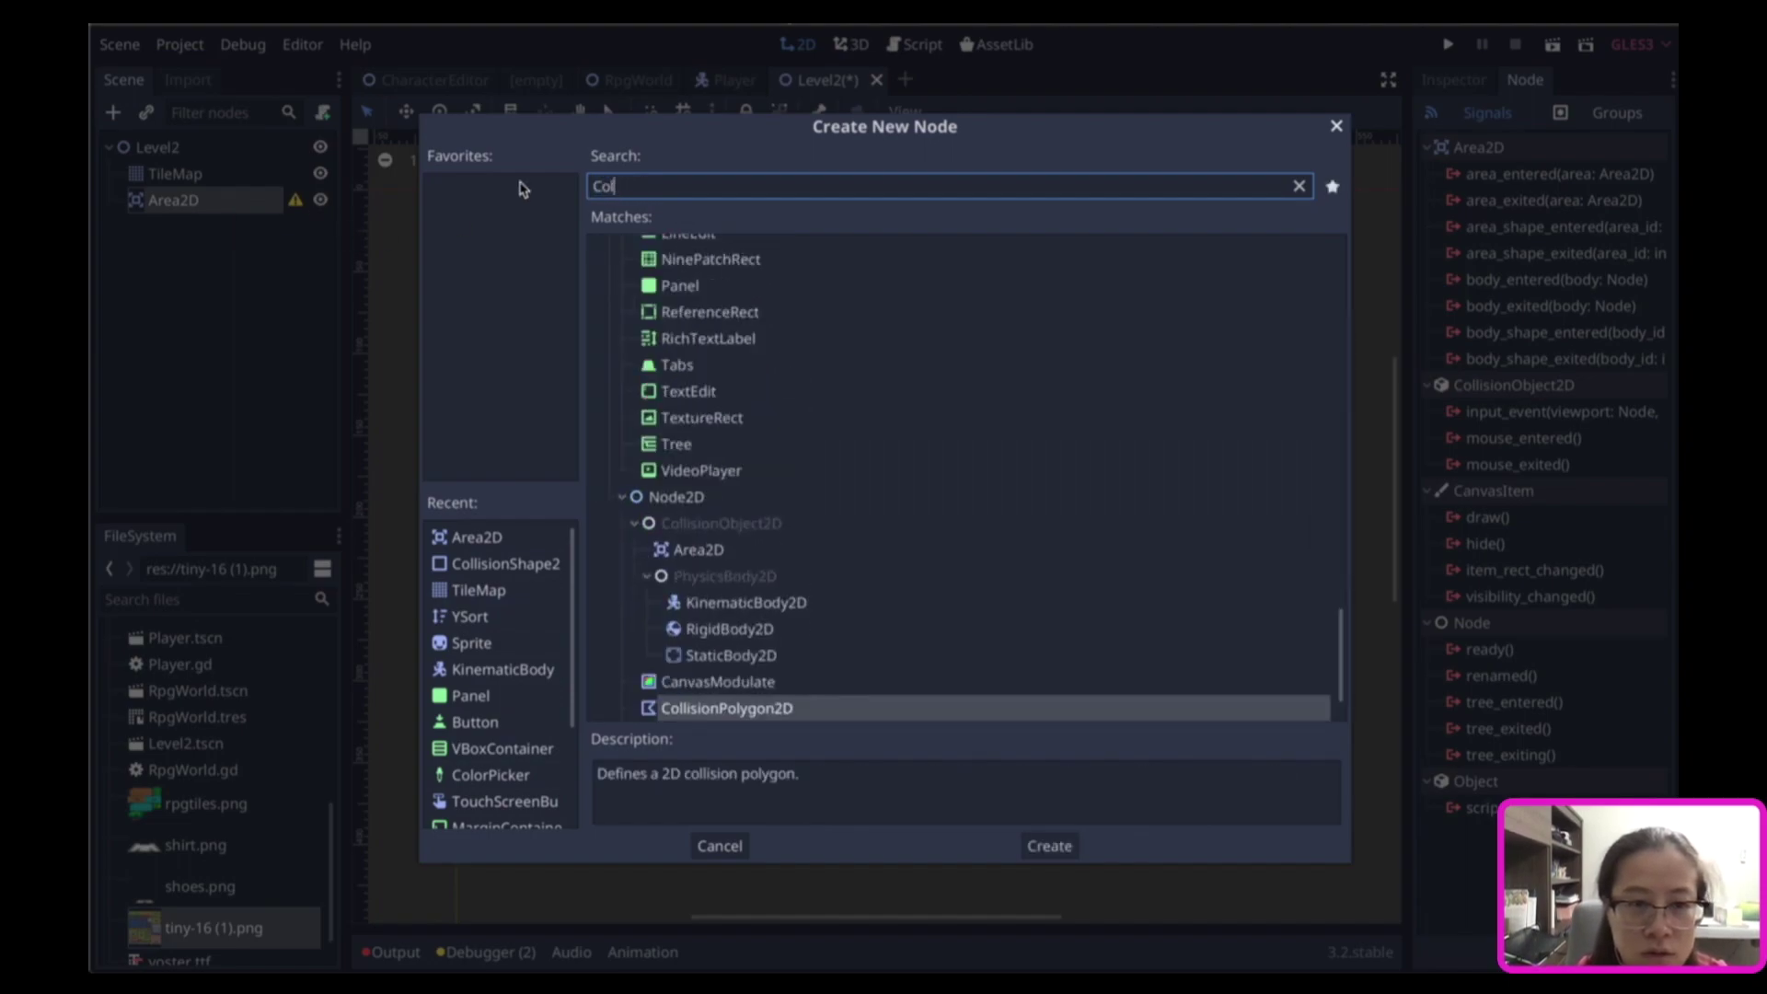
{"action": "type", "text": "sion"}
{"action": "double_click", "coordinate": [864, 694]}
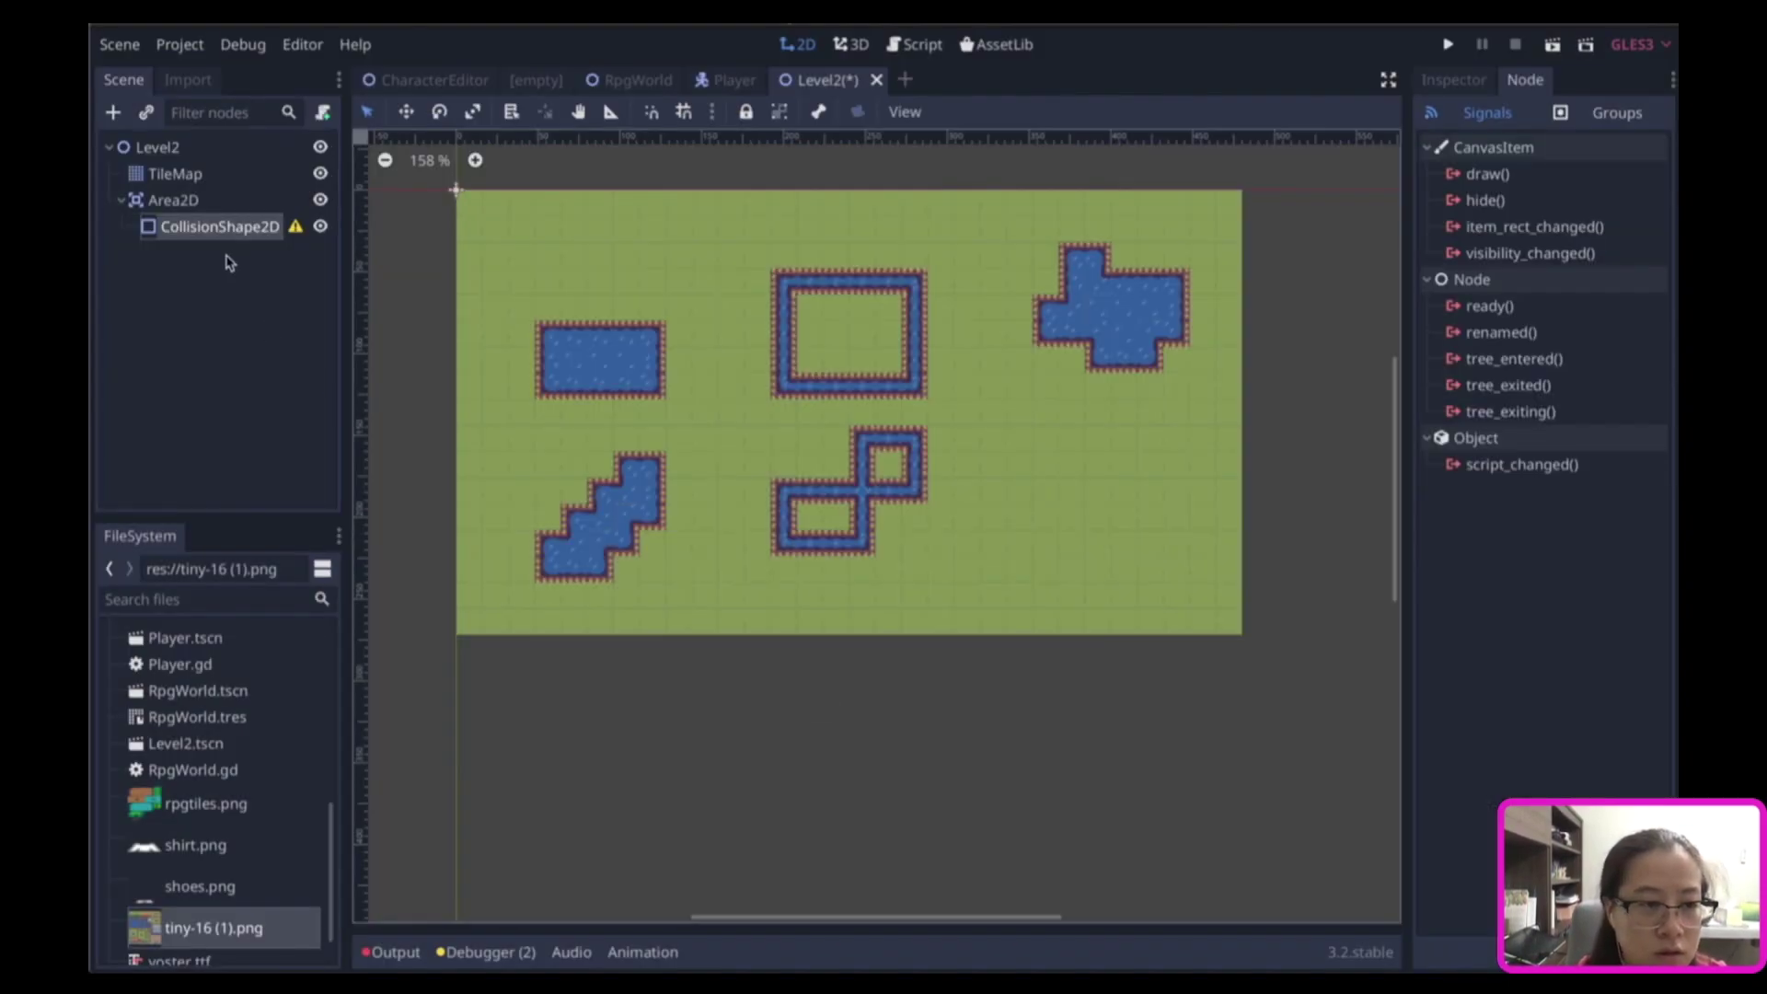
{"action": "left_click", "coordinate": [1453, 79]}
{"action": "left_click", "coordinate": [1601, 231]}
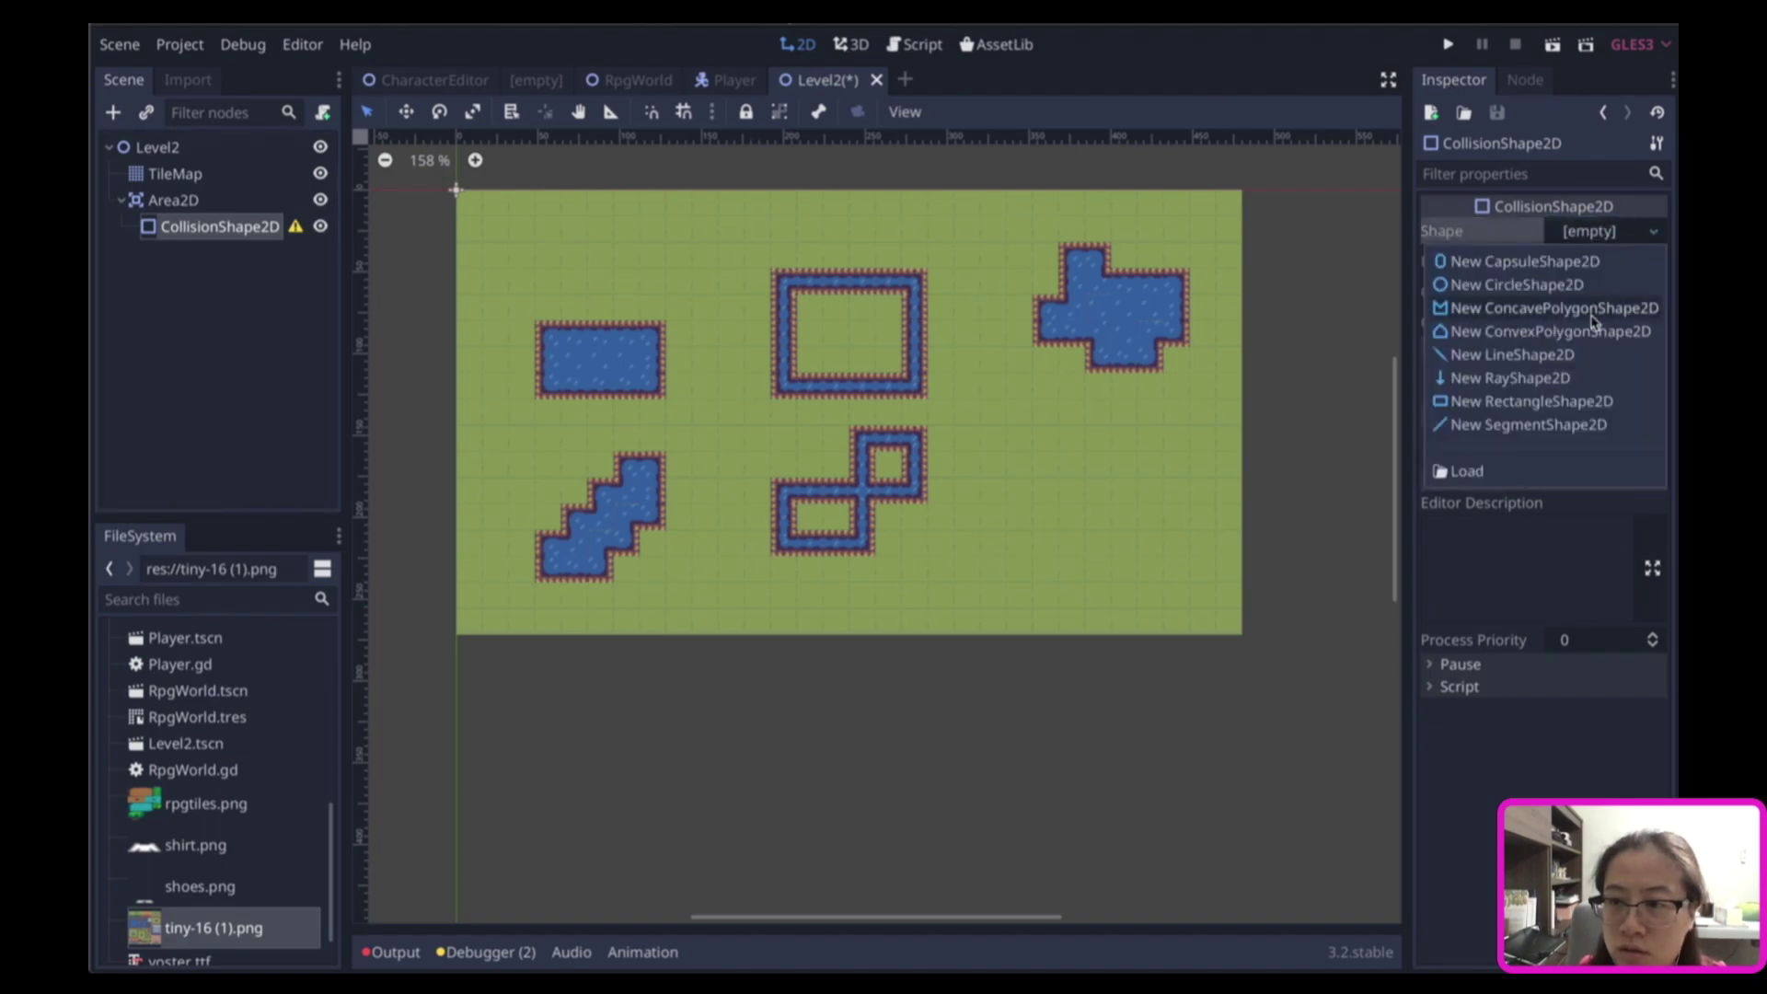
{"action": "left_click", "coordinate": [1546, 400]}
{"action": "left_click_drag", "start_coordinate": [444, 291], "coordinate": [699, 618]}
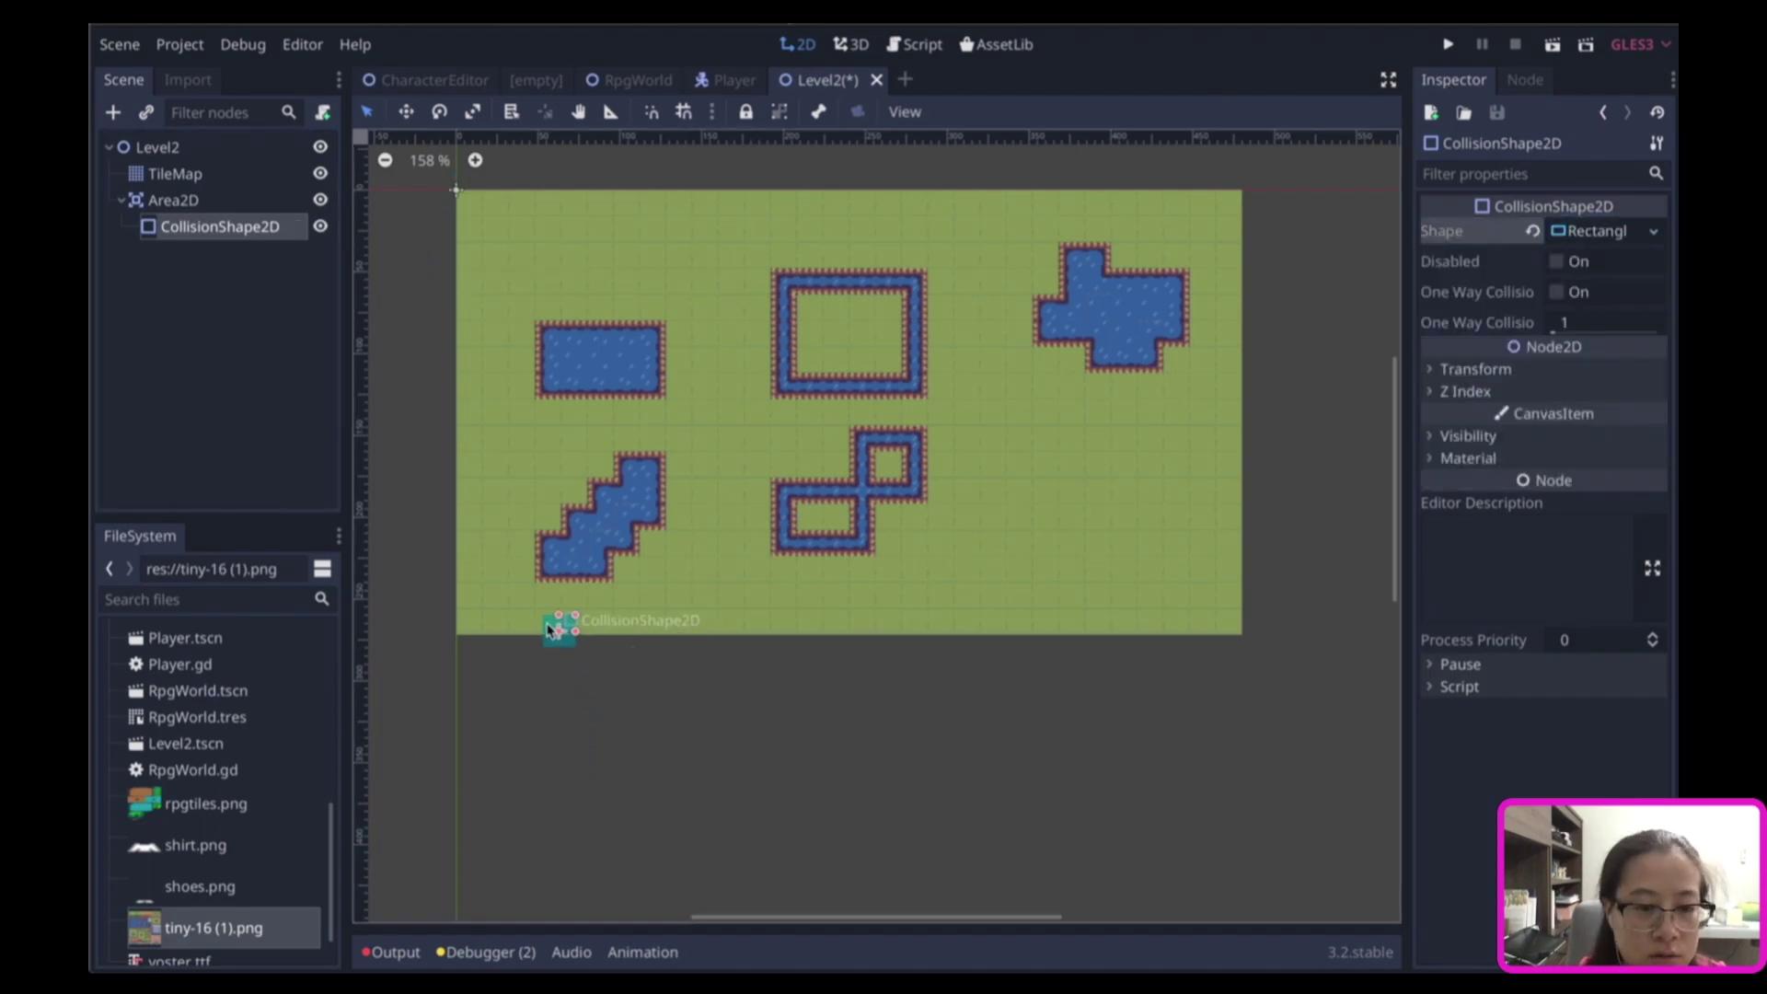
{"action": "mouse_move", "coordinate": [899, 604]}
{"action": "left_mouse_down"}
{"action": "mouse_move", "coordinate": [1180, 641]}
{"action": "mouse_move", "coordinate": [1219, 622]}
{"action": "left_mouse_up"}
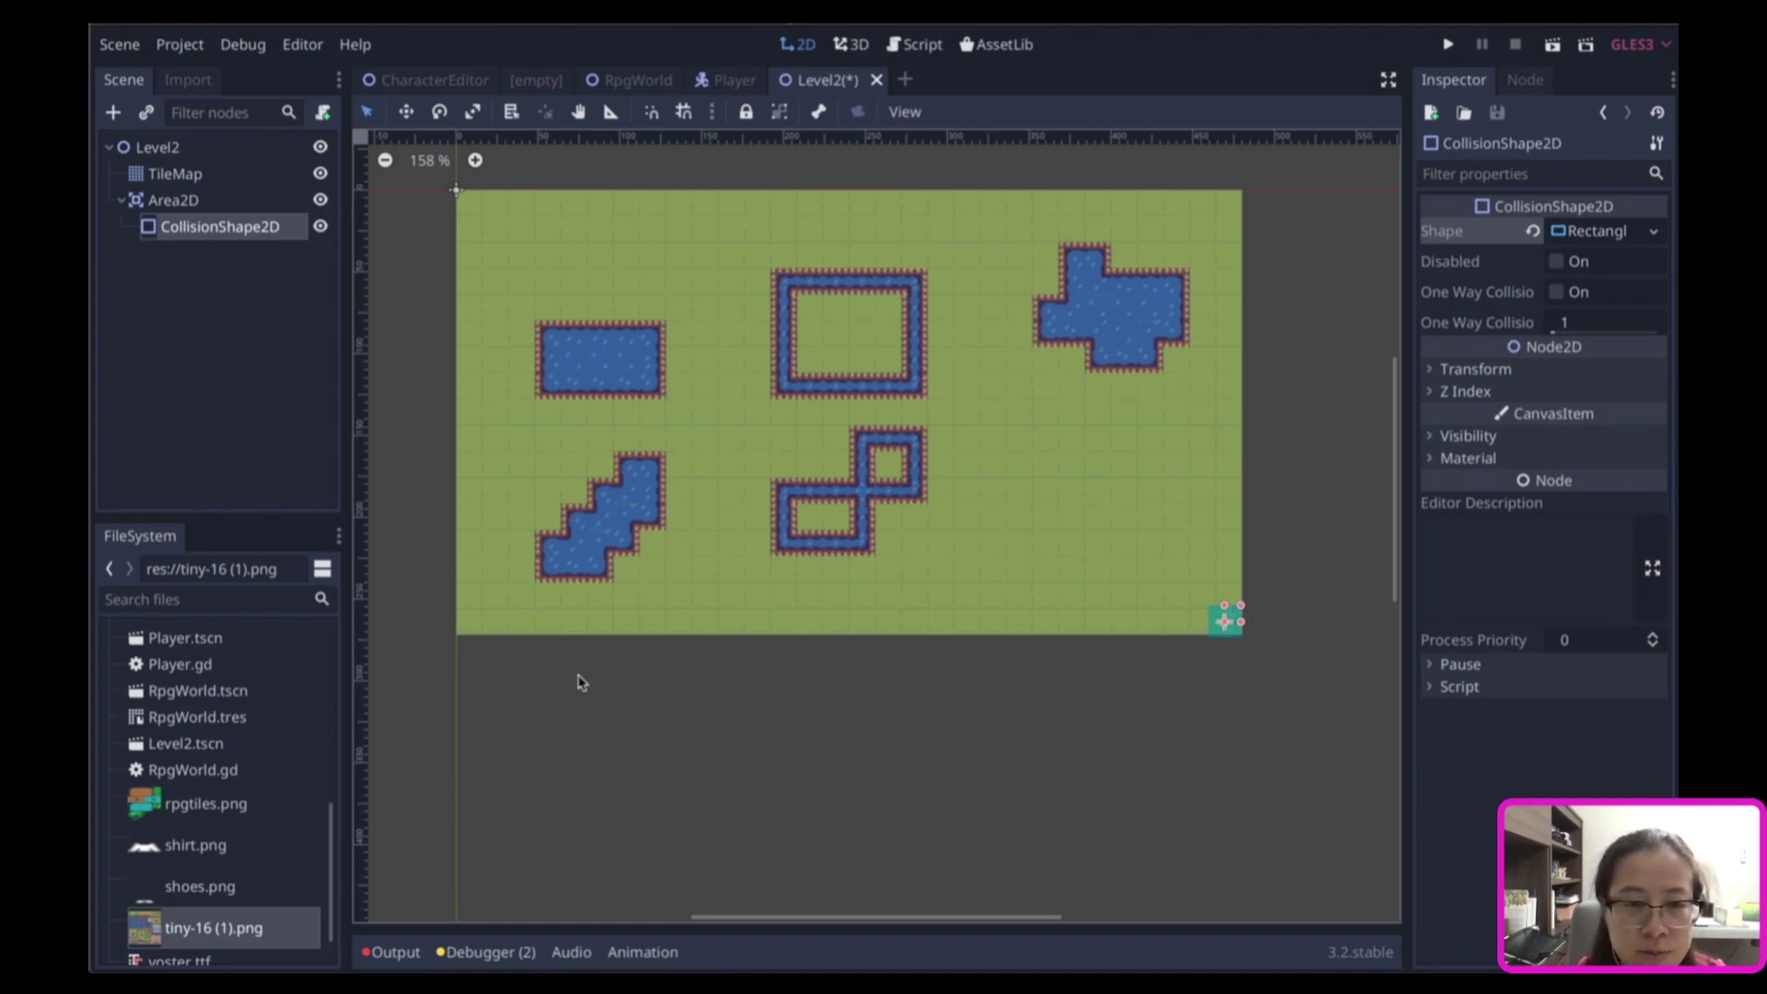
Instance Player.tscn into Level2 and place the player near the map's bottom centre.
{"action": "left_click", "coordinate": [707, 82]}
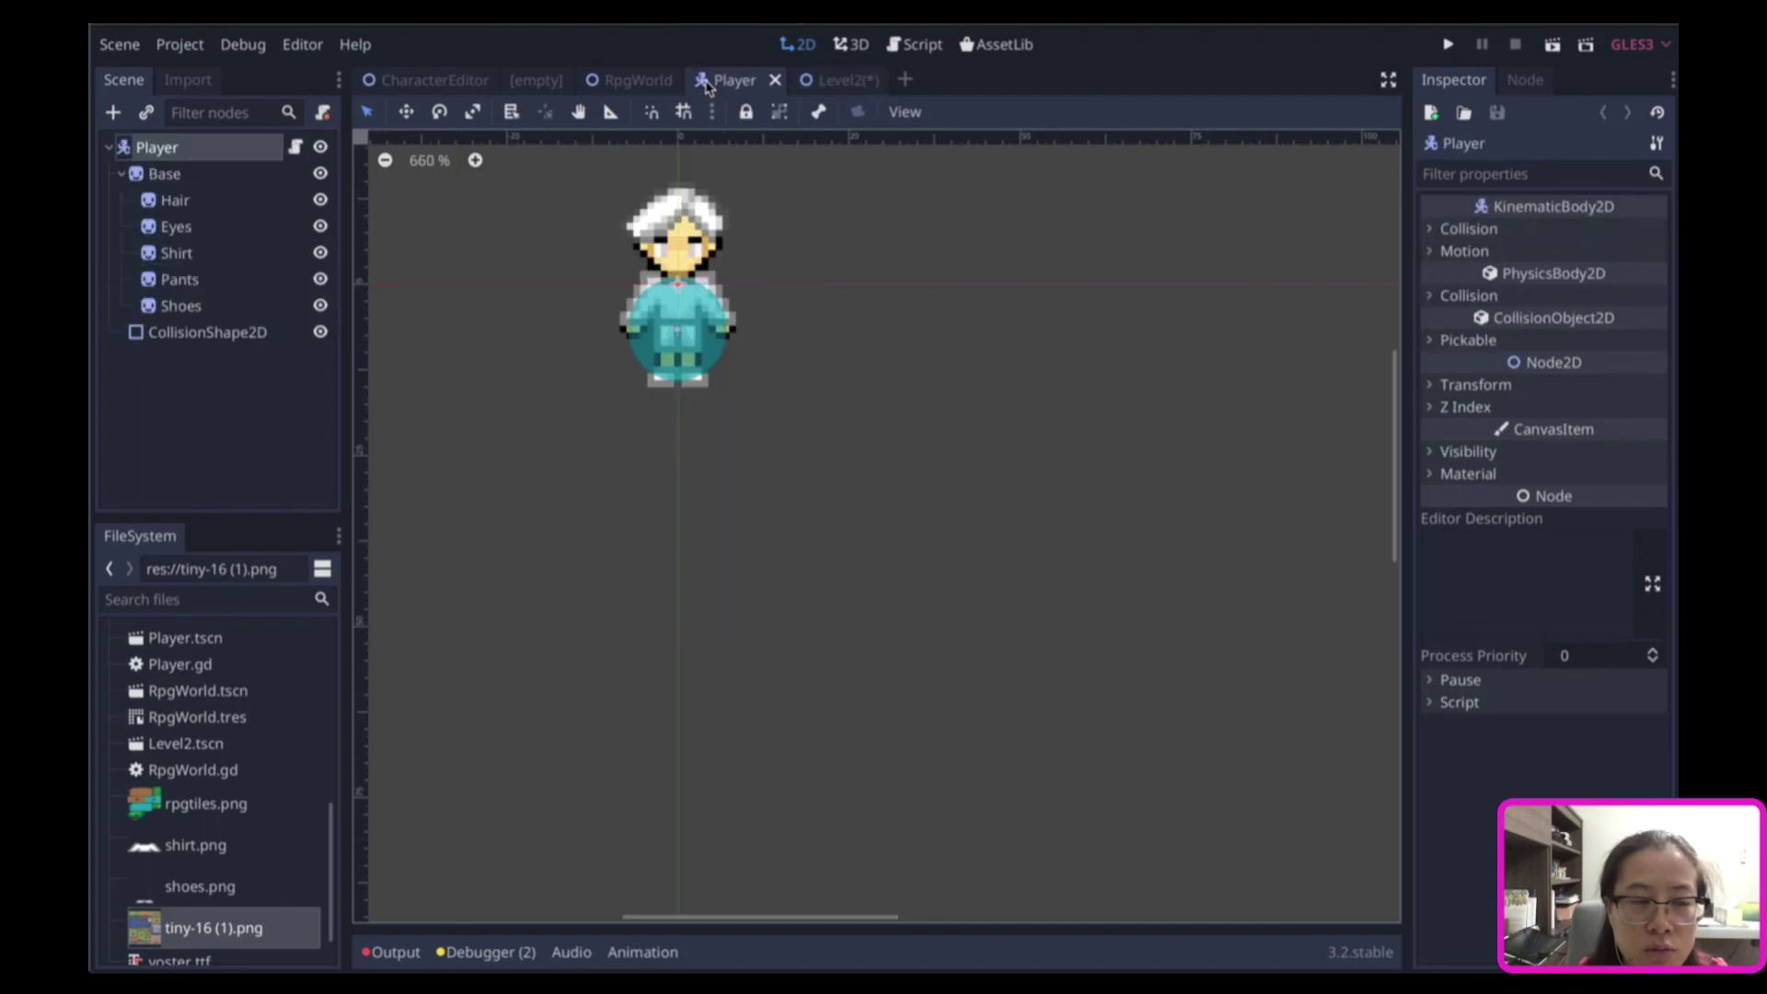
{"action": "left_click", "coordinate": [812, 85]}
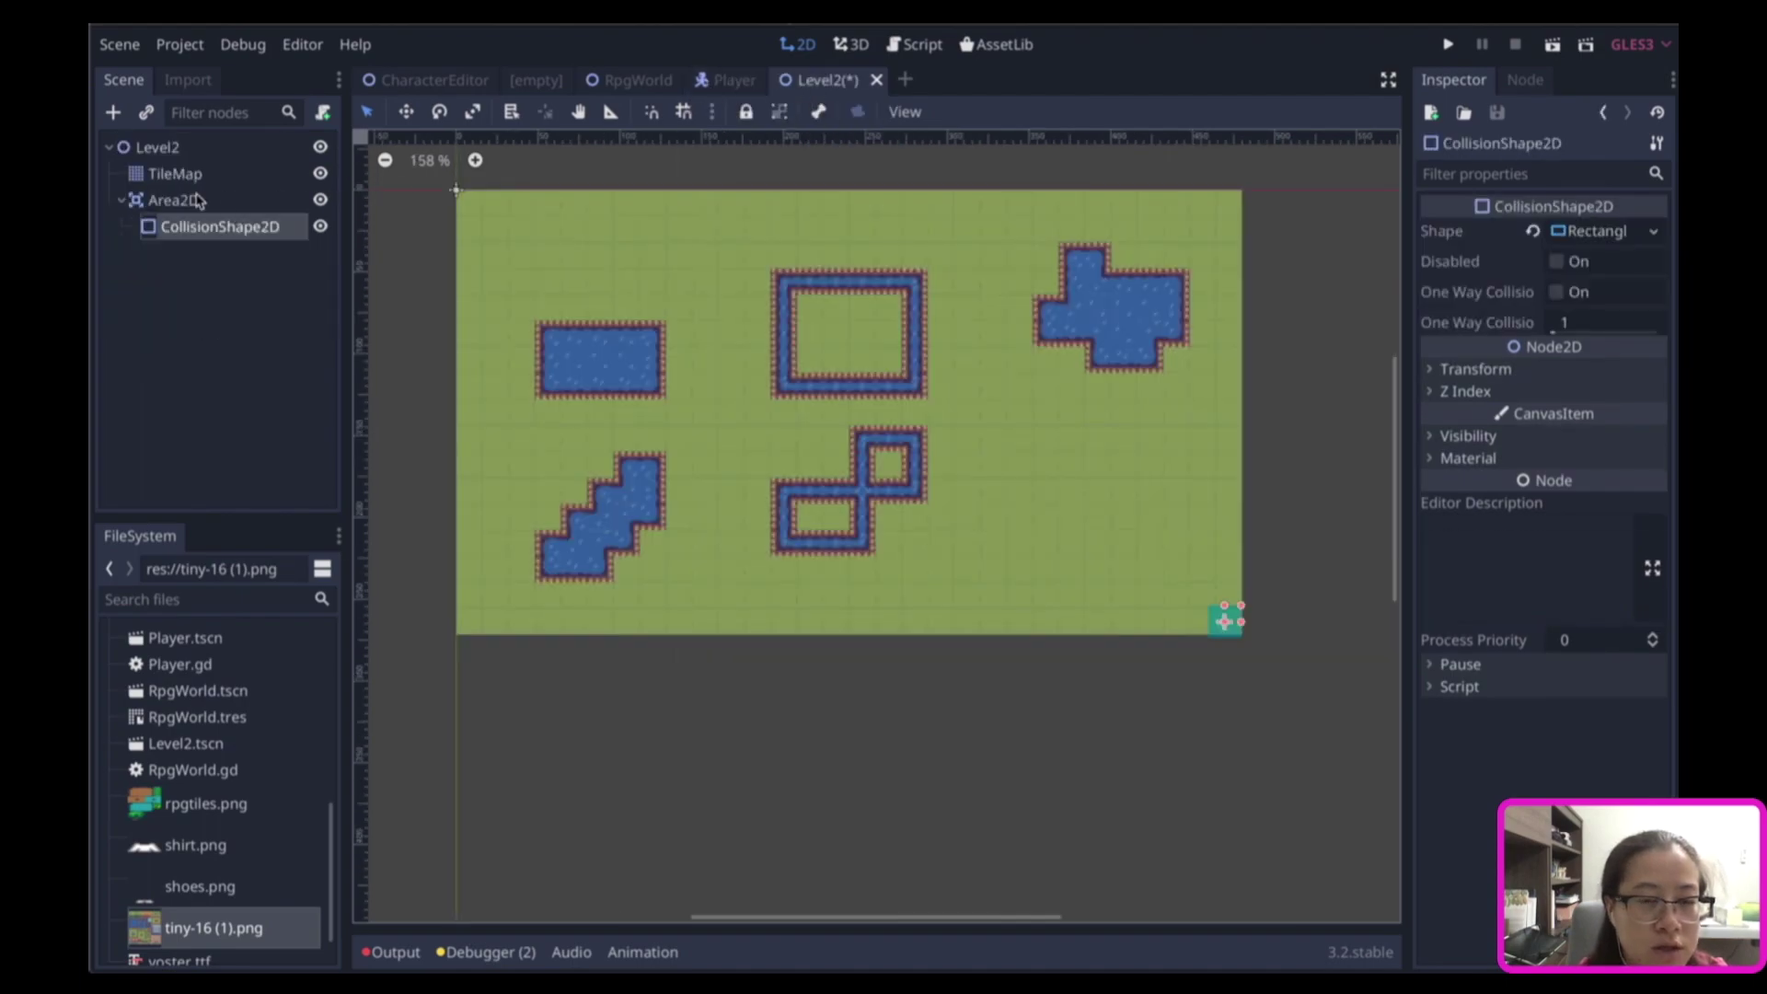
{"action": "left_click", "coordinate": [156, 147]}
{"action": "left_click", "coordinate": [146, 112]}
{"action": "type", "text": "Play"}
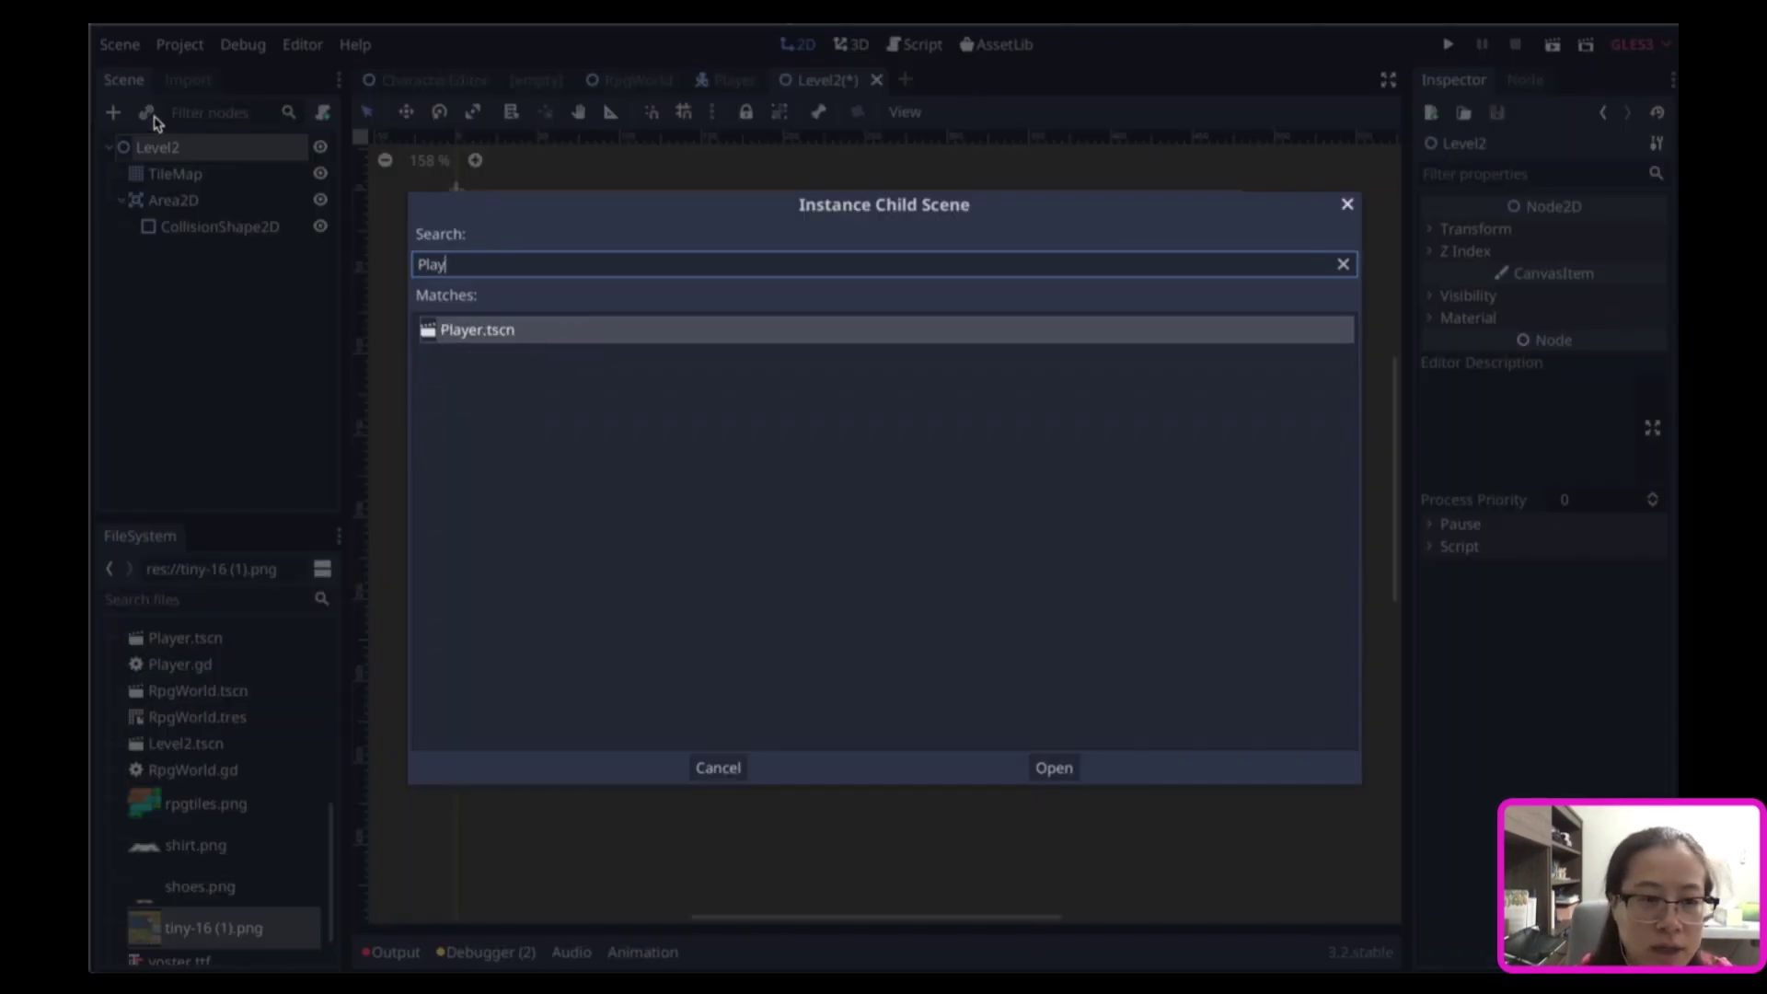
{"action": "double_click", "coordinate": [457, 331]}
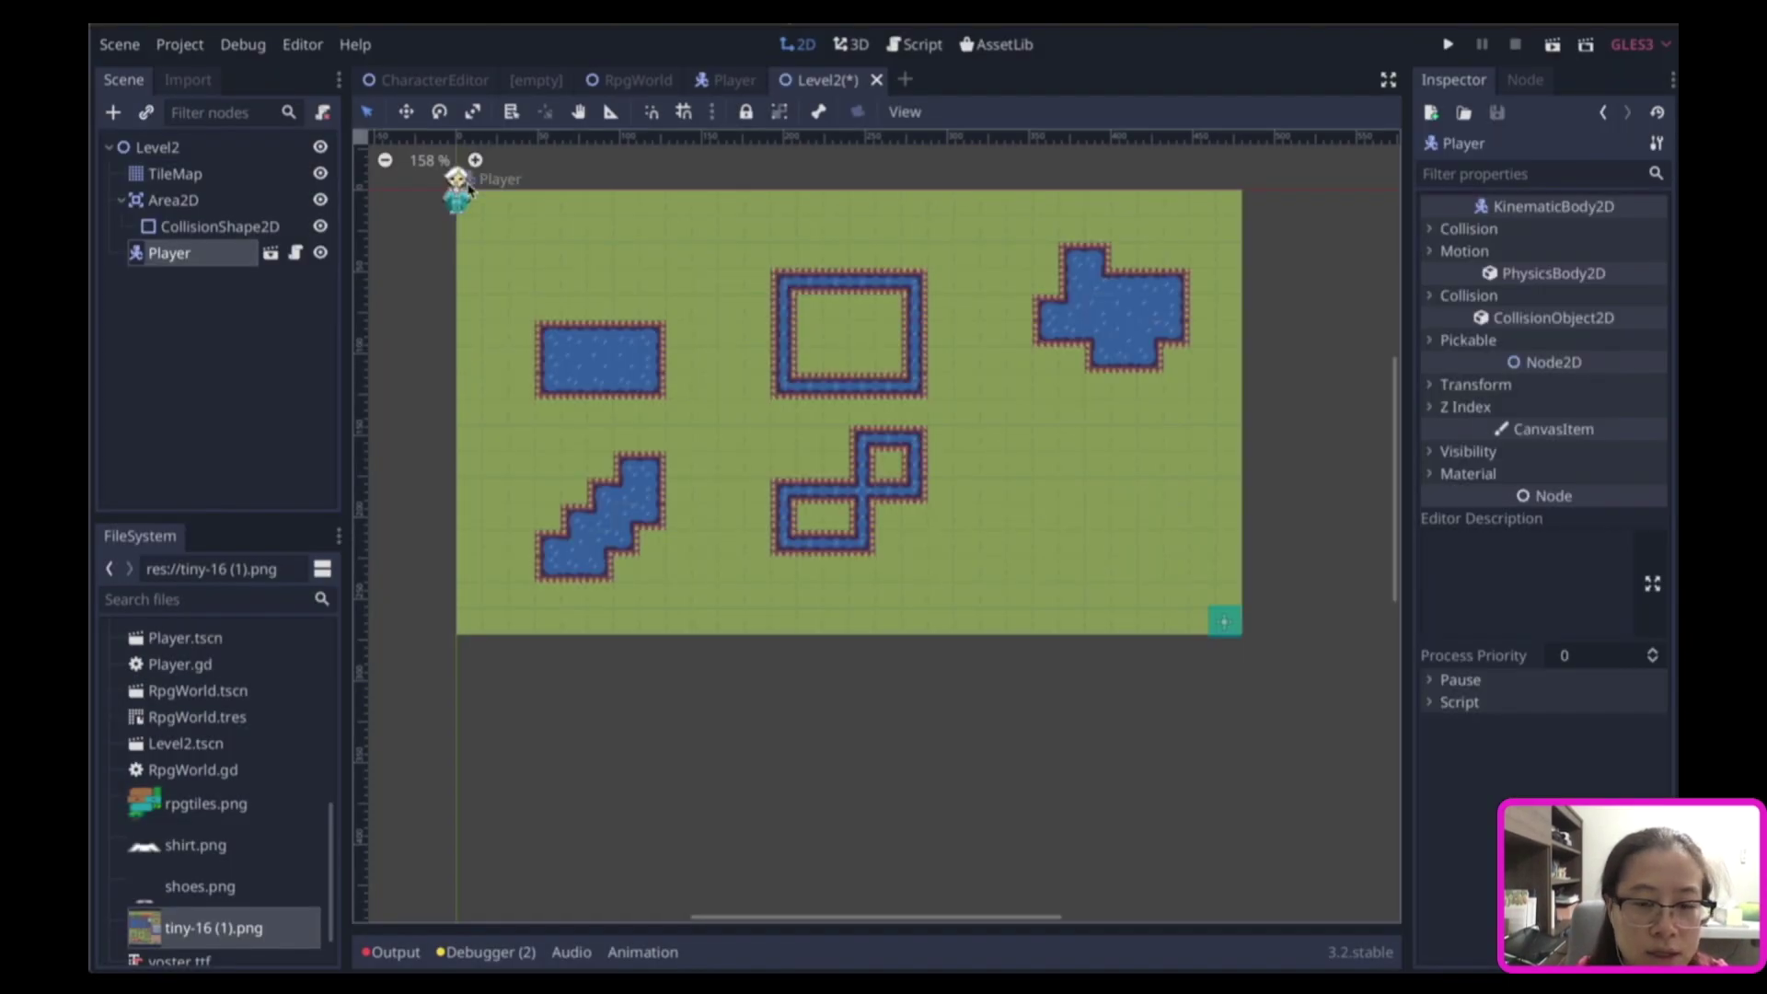
{"action": "mouse_move", "coordinate": [468, 187]}
{"action": "left_mouse_down"}
{"action": "mouse_move", "coordinate": [913, 421]}
{"action": "mouse_move", "coordinate": [938, 598]}
{"action": "left_mouse_up"}
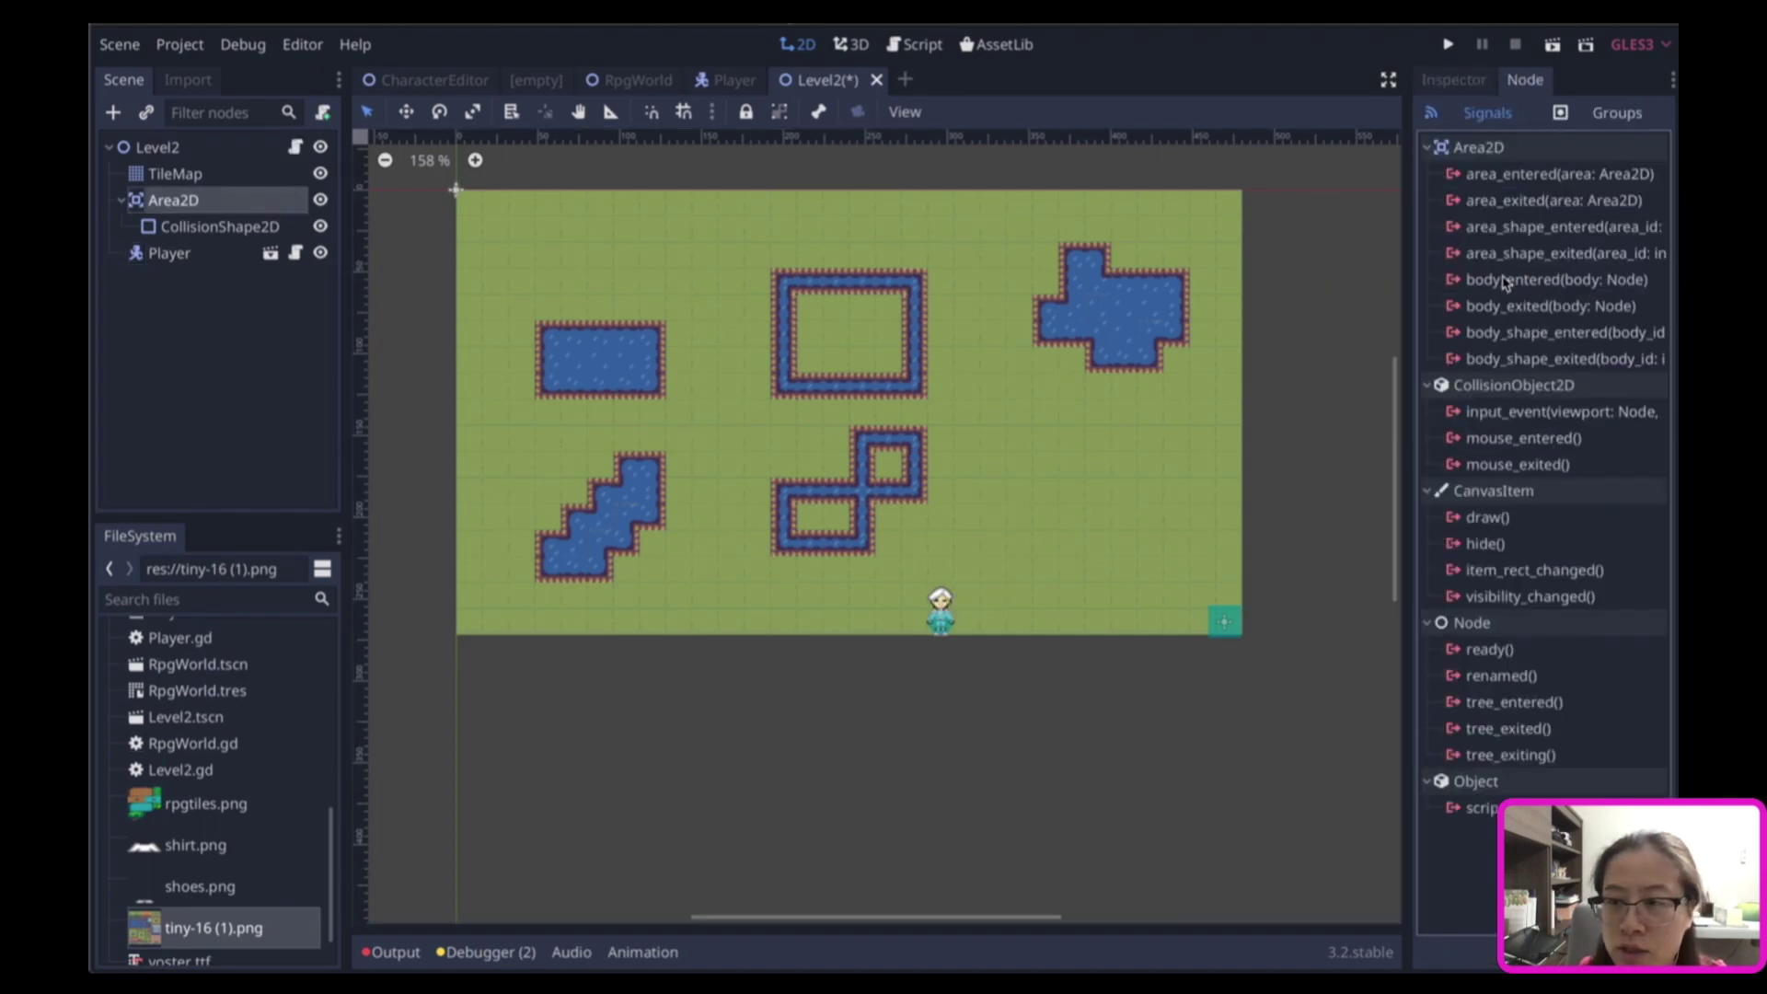
Connect body_entered to a handler calling get_tree().change_scene("res://RpgWorld.tscn"), save, and run the game.
{"action": "double_click", "coordinate": [1504, 280]}
{"action": "left_click", "coordinate": [1010, 737]}
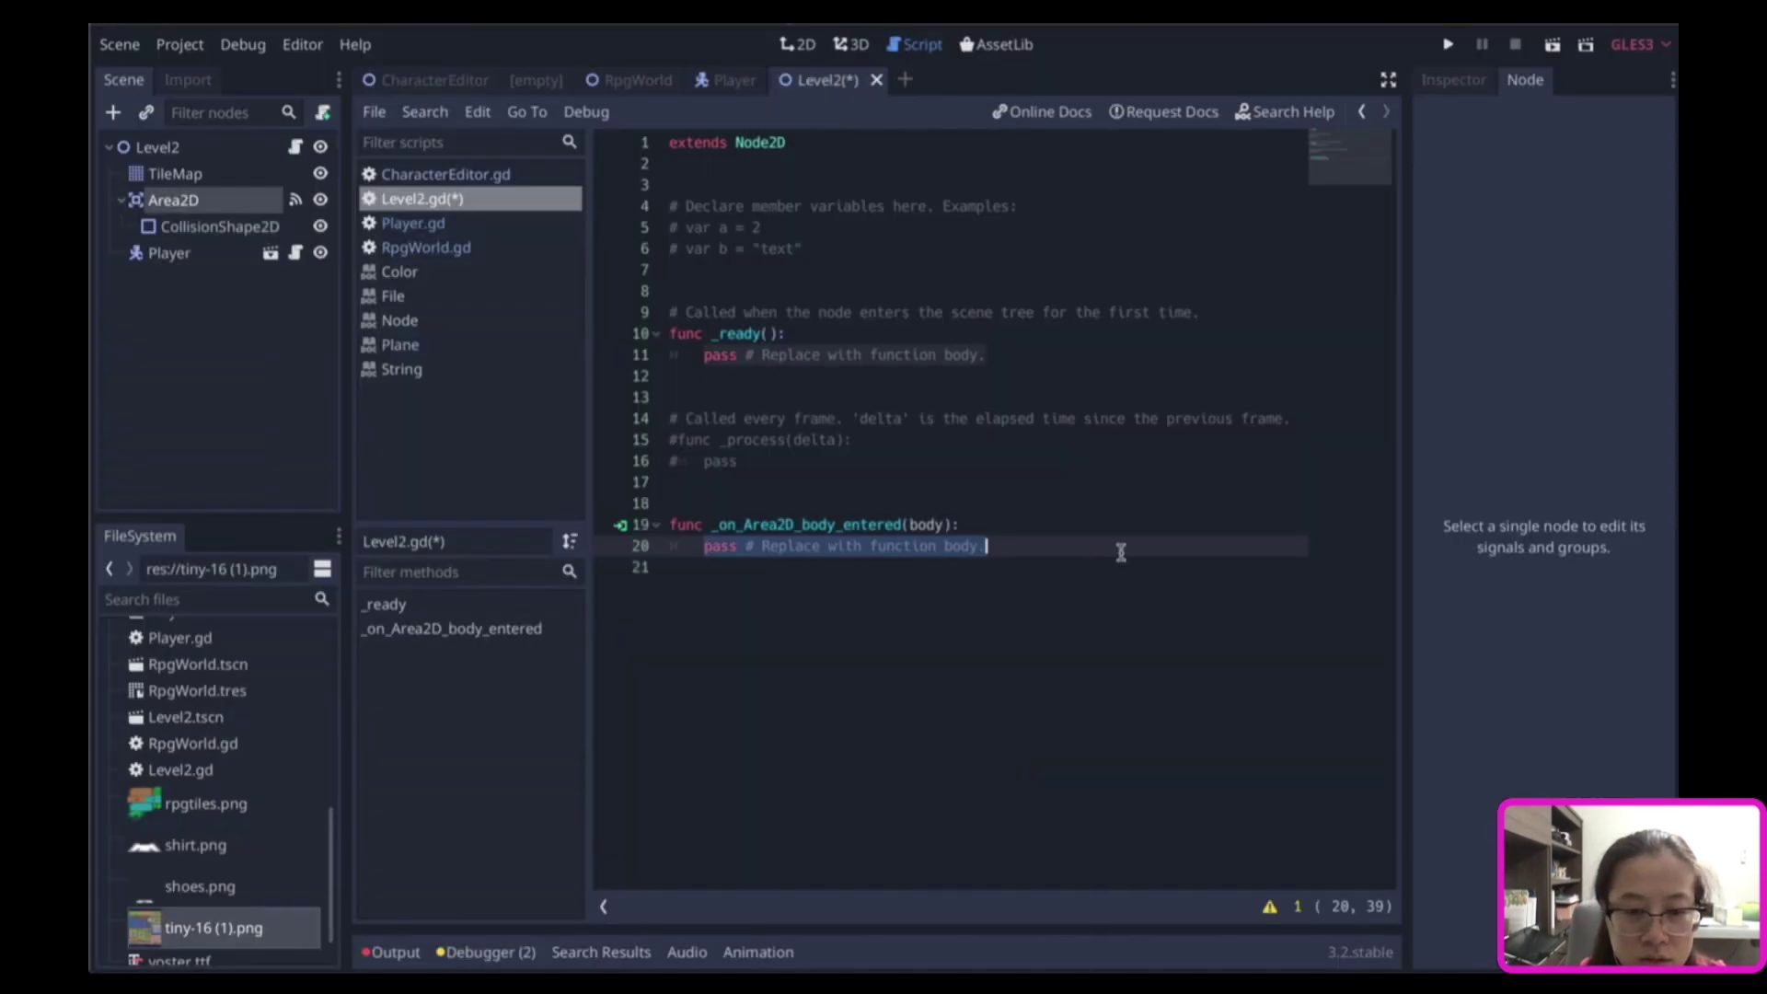
{"action": "type", "text": "get_tree().change_scene("}
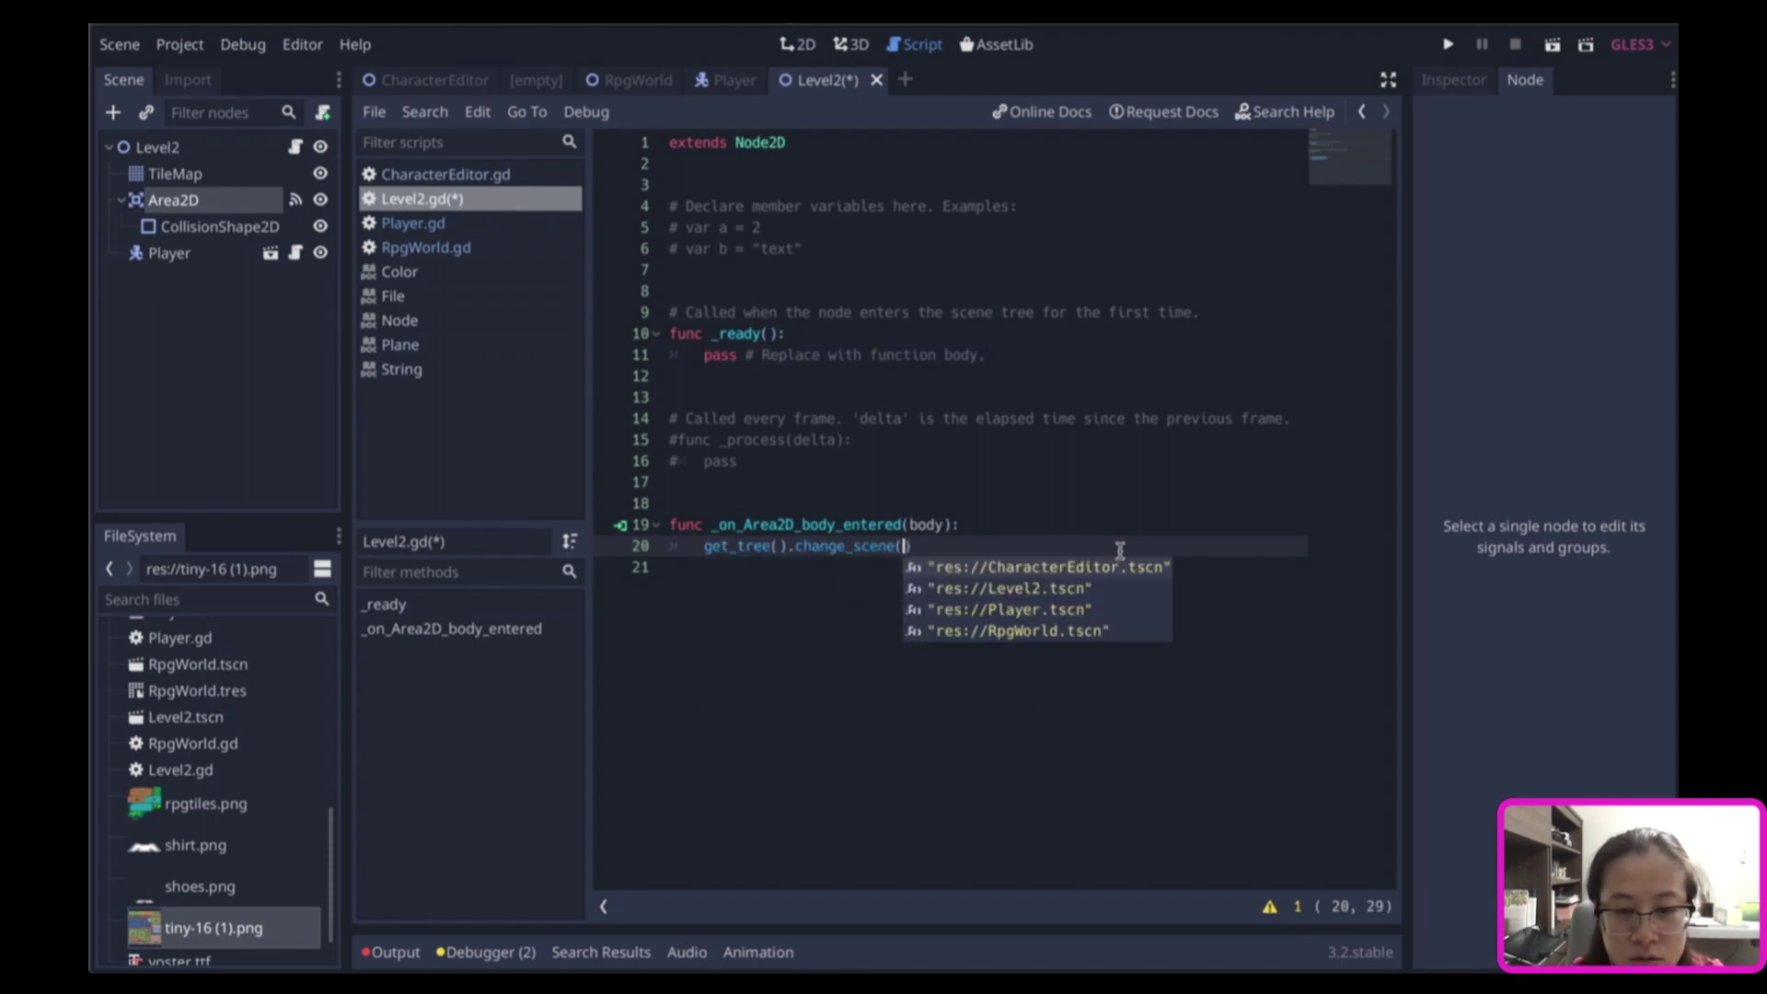
{"action": "key", "text": "Down"}
{"action": "key", "text": "Return"}
{"action": "key", "text": "ctrl+s"}
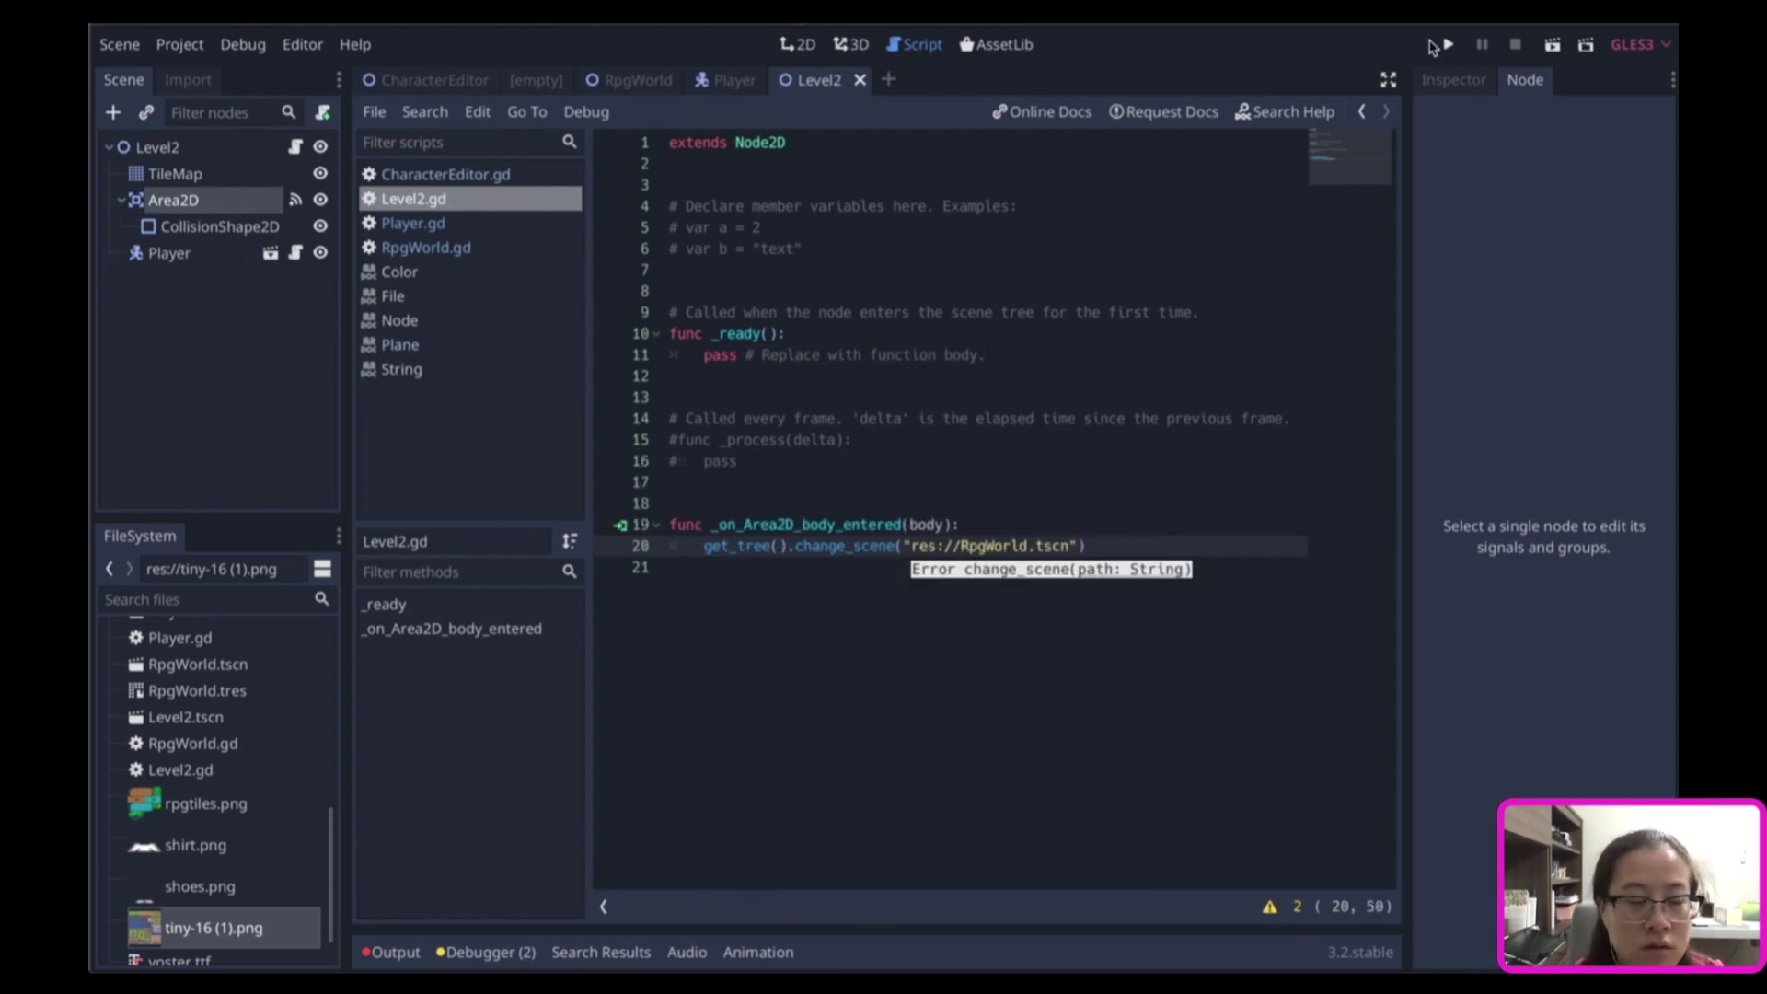
{"action": "left_click", "coordinate": [1443, 45]}
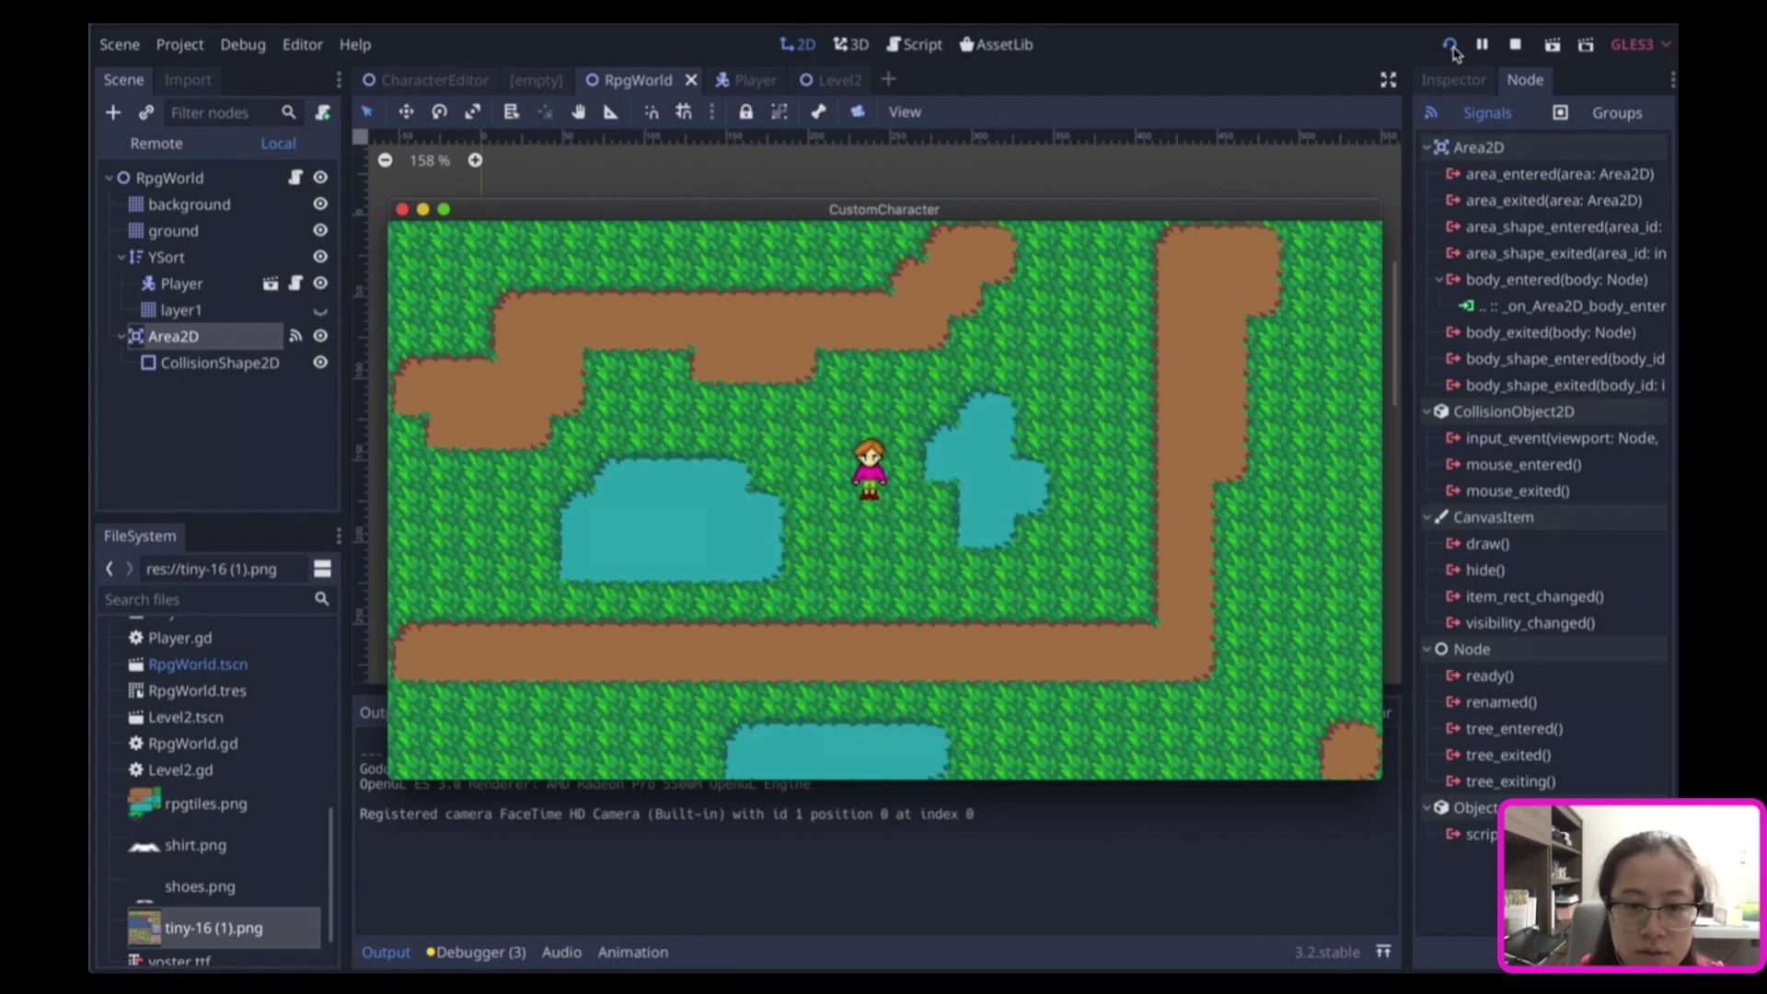
Walk the player down and left along the dirt path into the trigger to reach Level2.
{"action": "key", "text": "Down"}
{"action": "key", "text": "Left"}
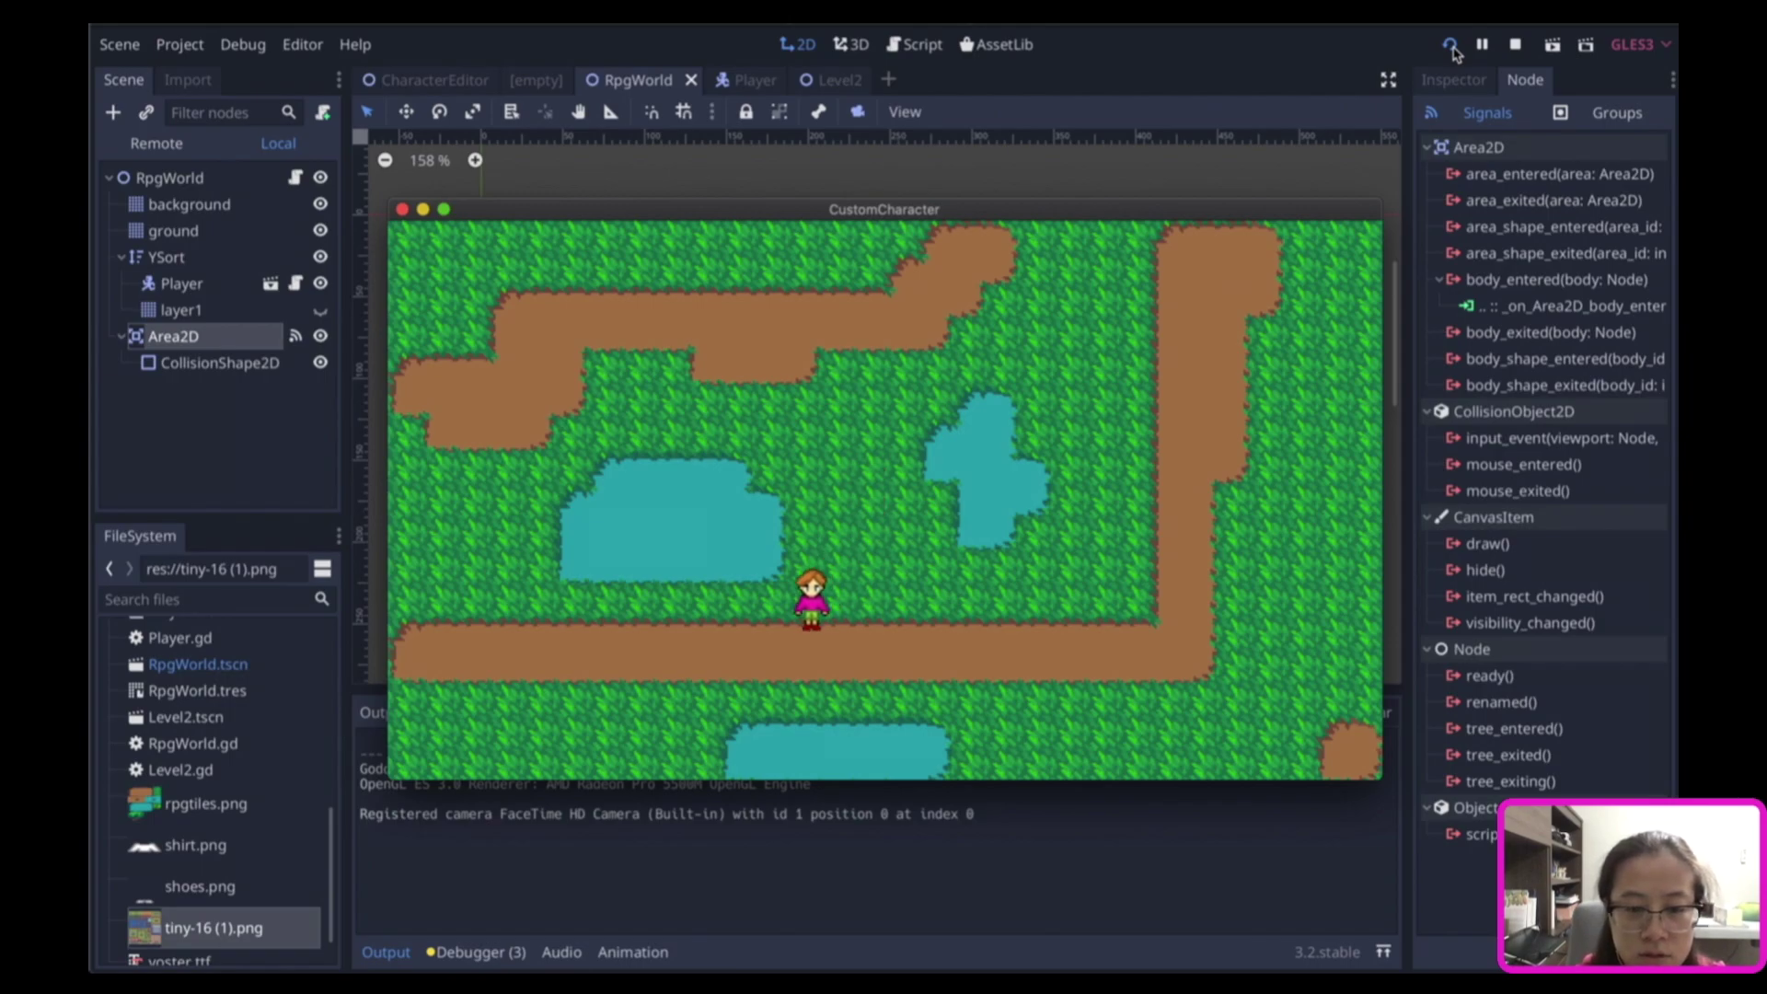
{"action": "key", "text": "Left"}
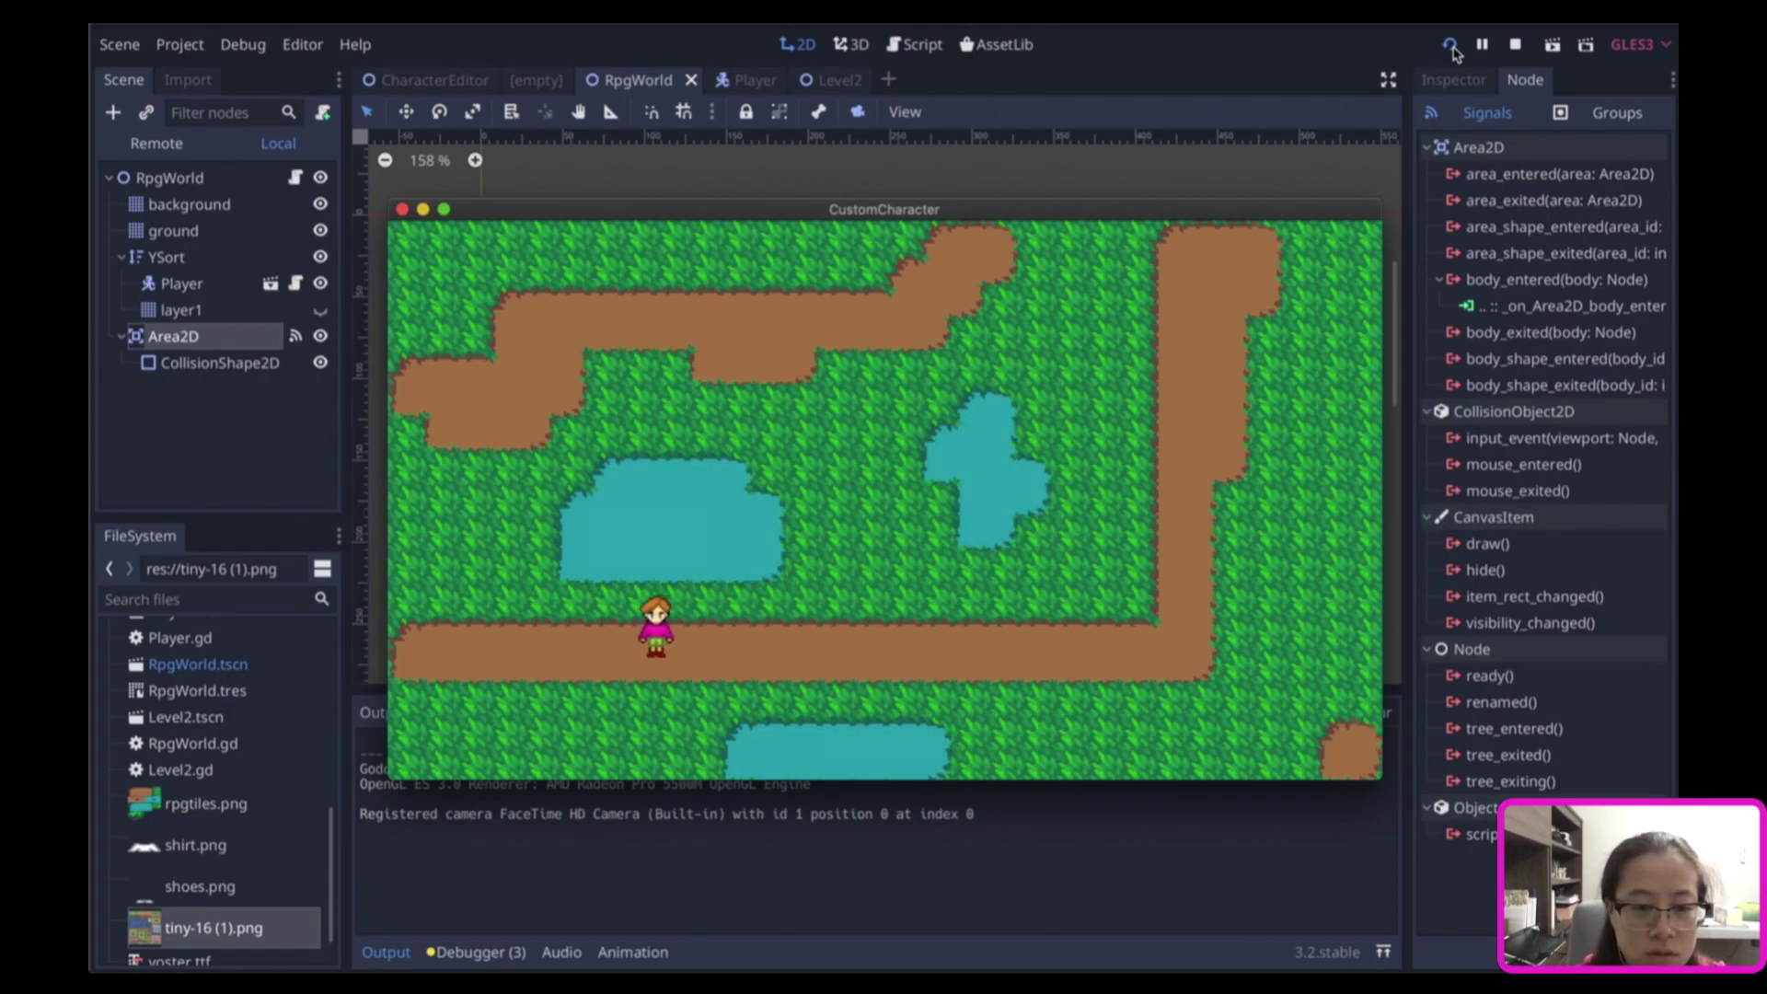
{"action": "key", "text": "Left"}
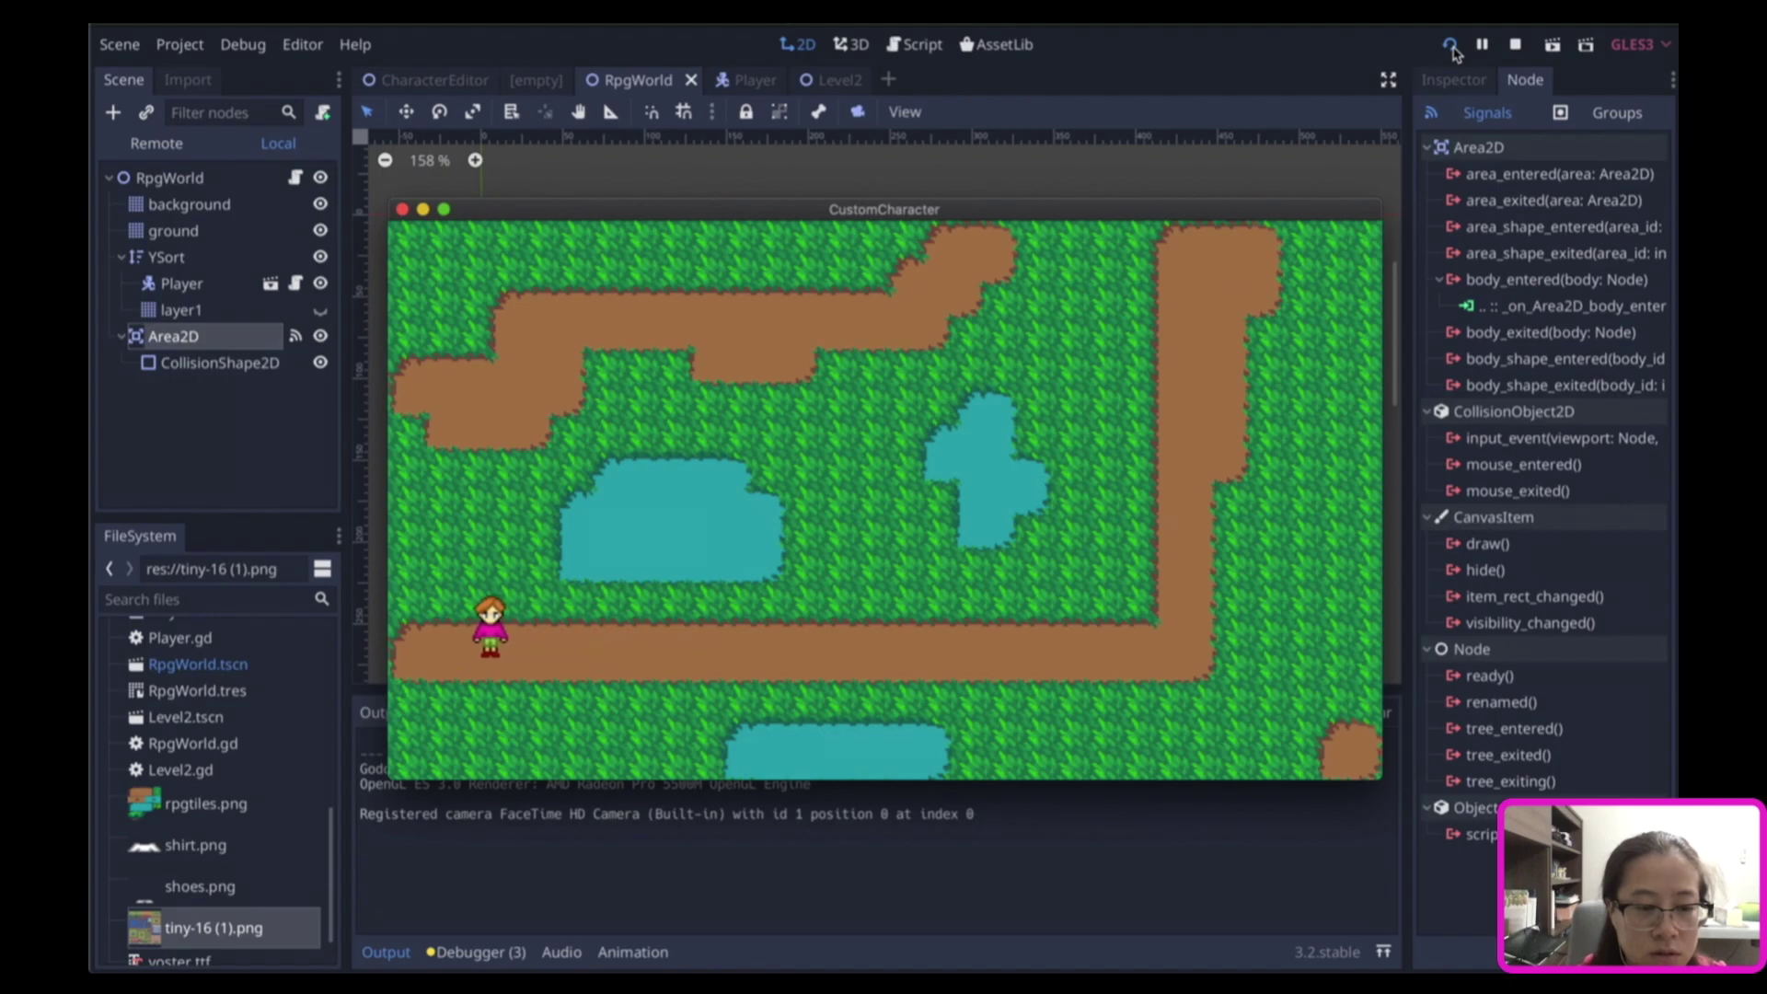
{"action": "key", "text": "Left"}
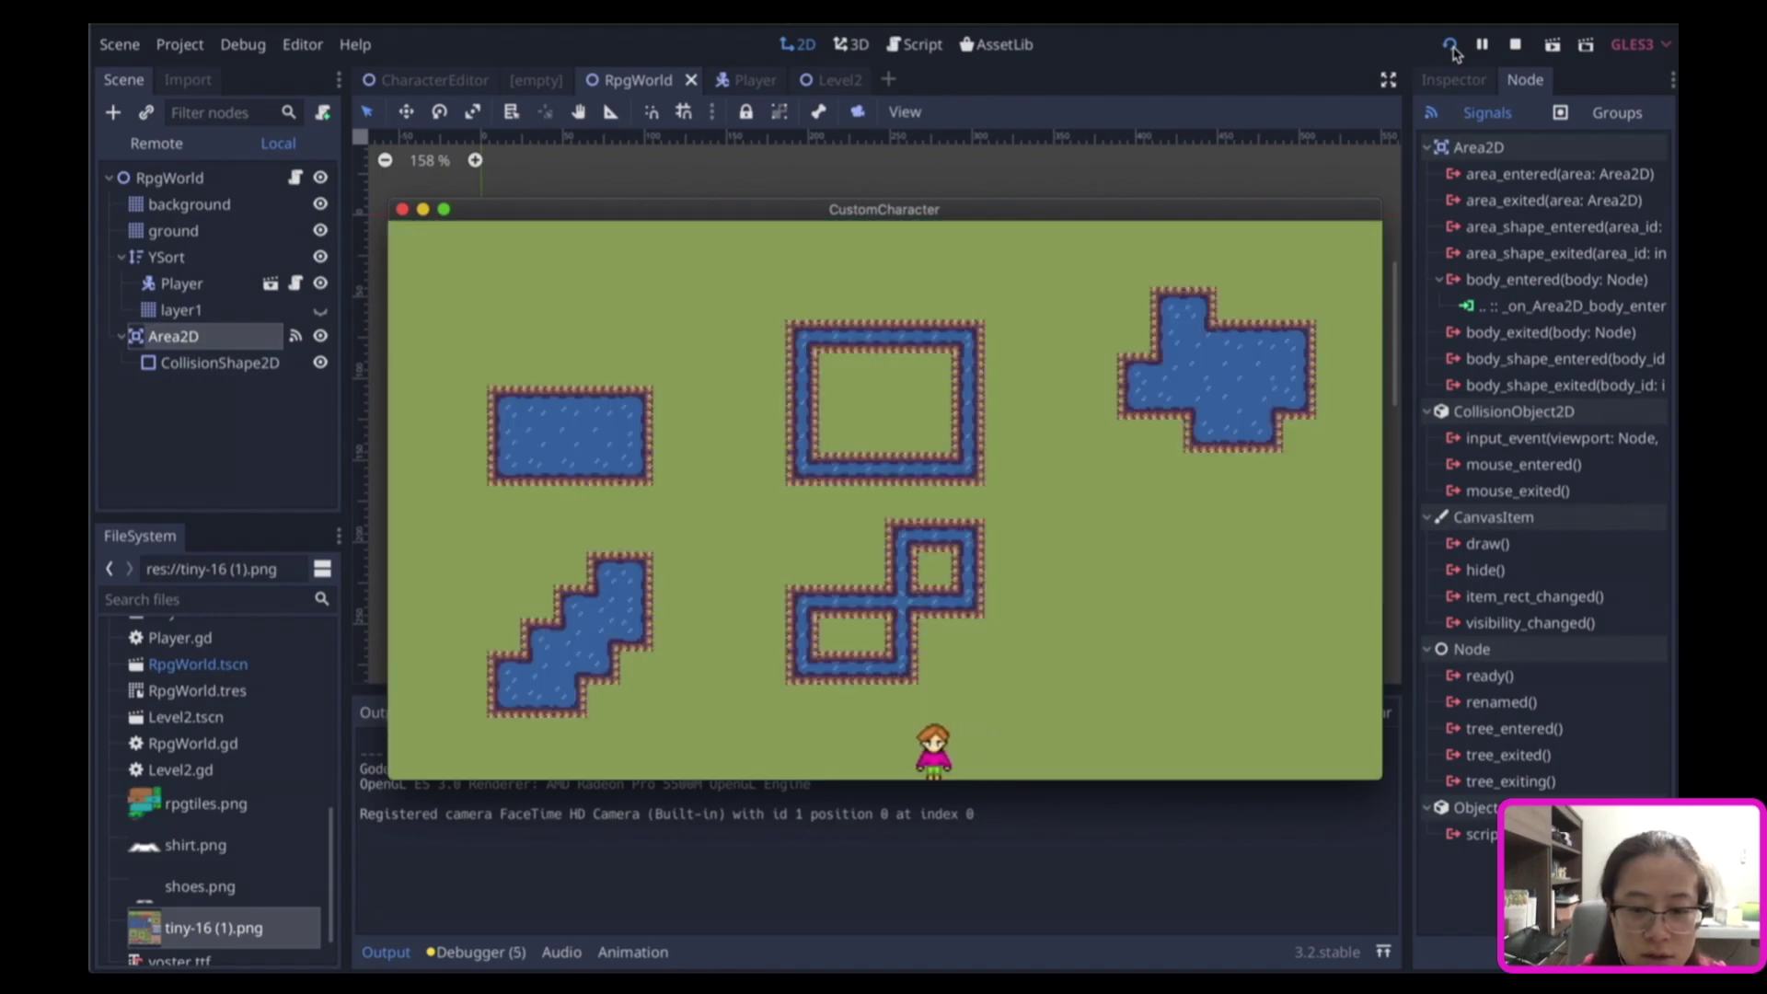
Walk the player right to Level2's bottom-right trigger to return to RpgWorld.
{"action": "key", "text": "Right"}
{"action": "key", "text": "Up"}
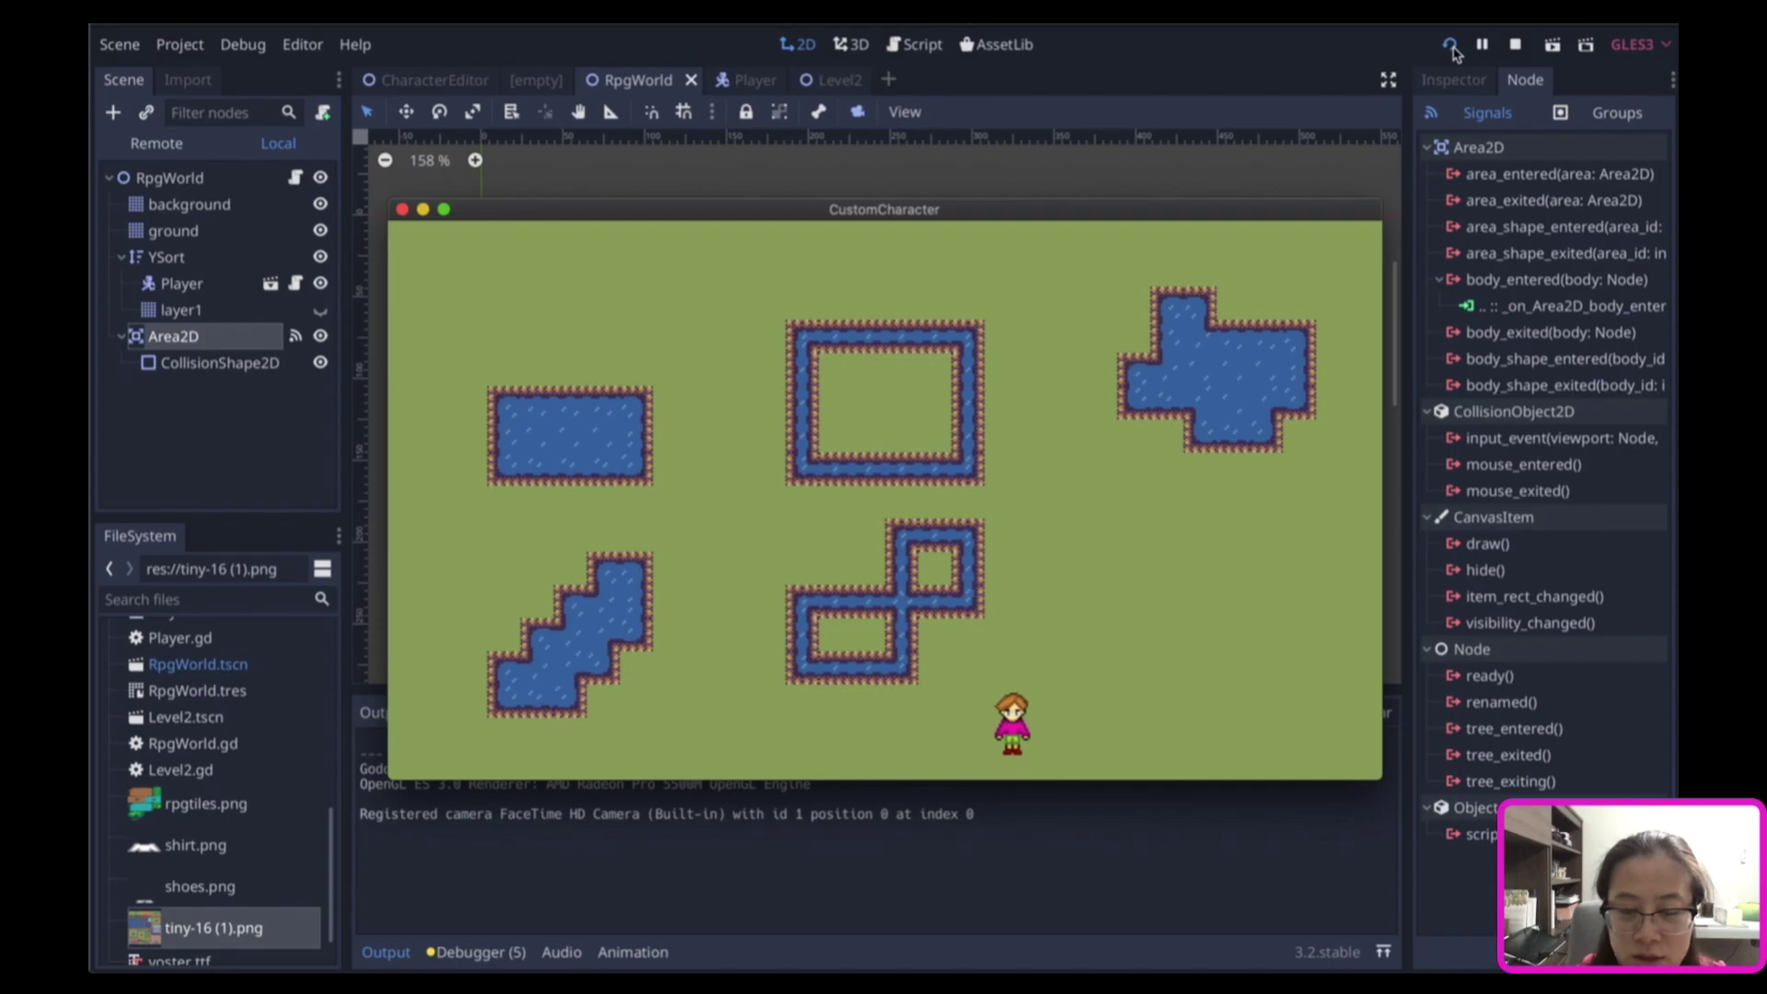
{"action": "key", "text": "Right"}
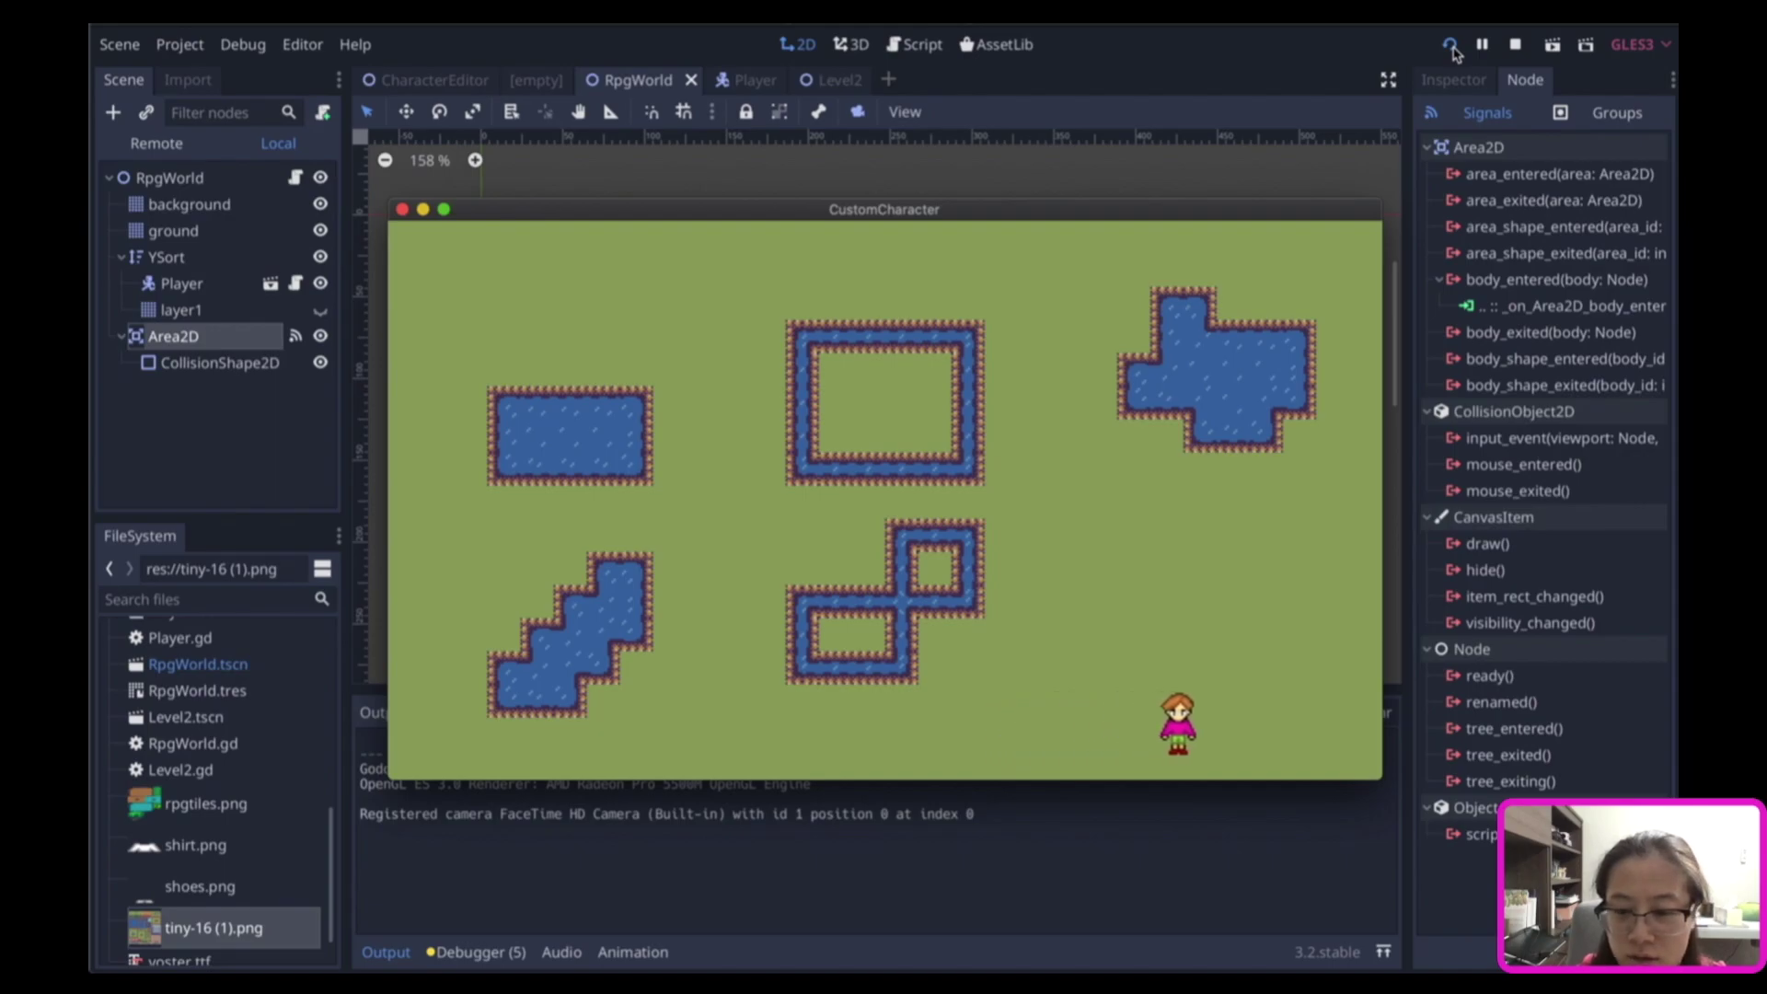
{"action": "key", "text": "Down"}
{"action": "key", "text": "Right"}
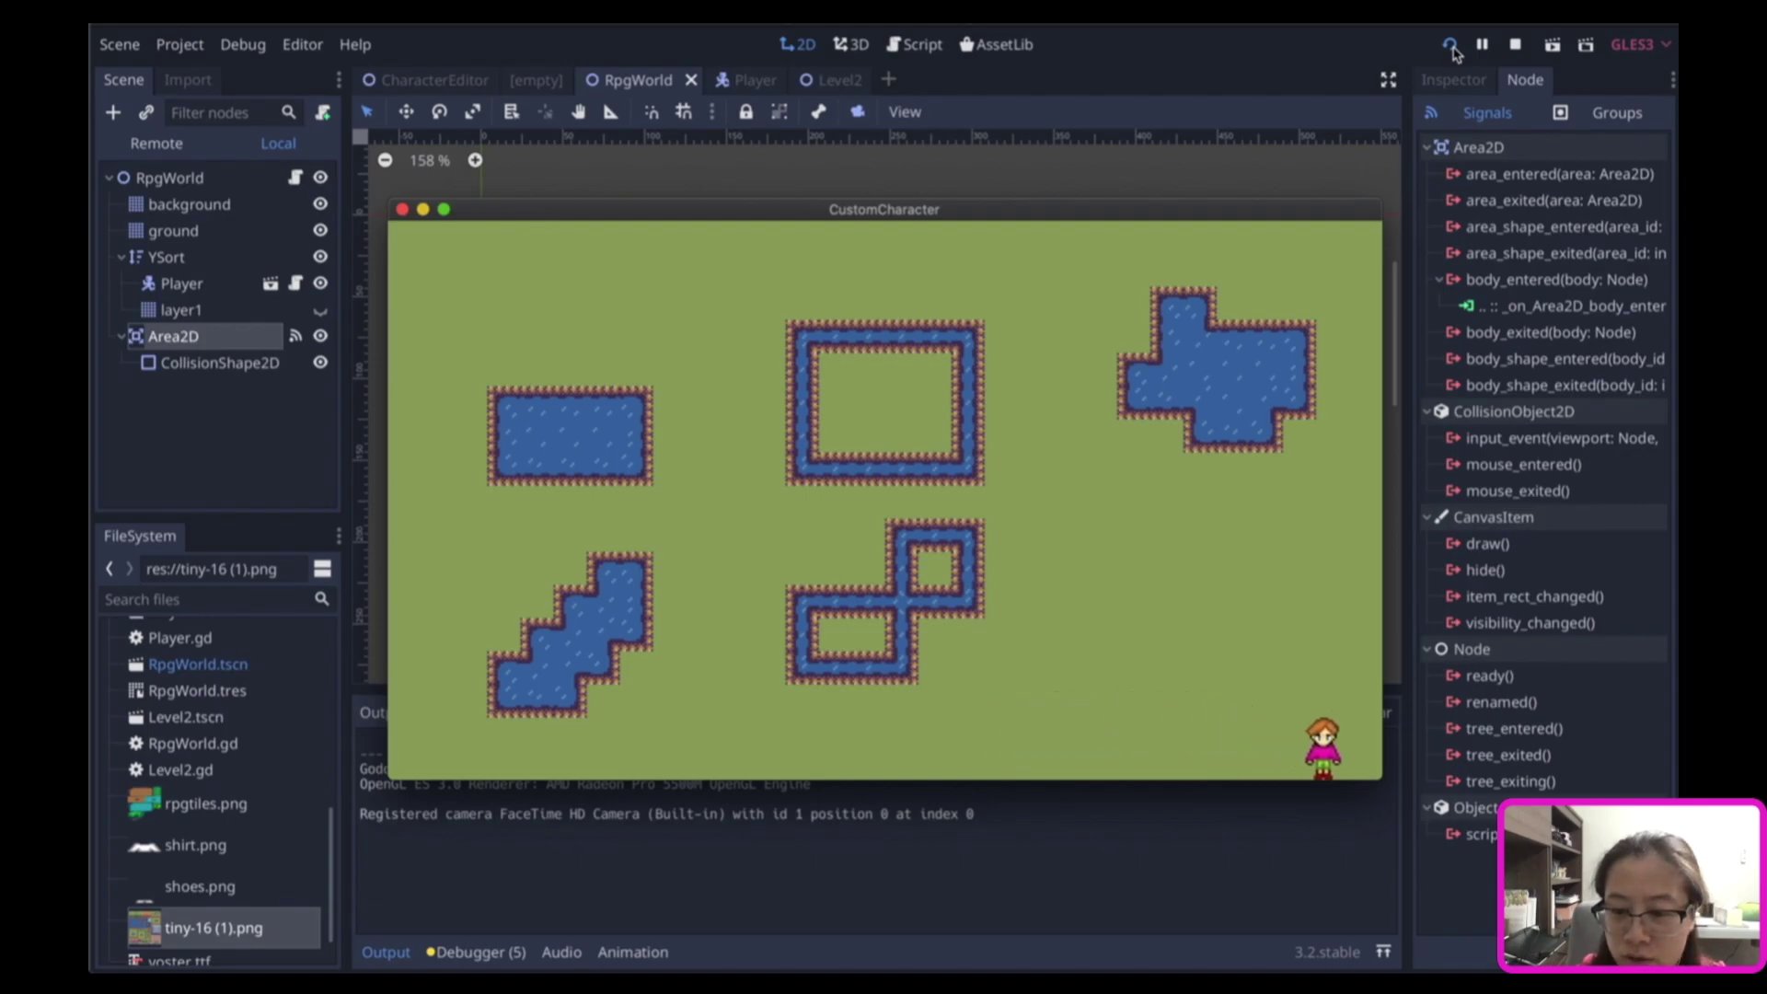
{"action": "key", "text": "Right"}
Move the player around RpgWorld briefly, then close the game window.
{"action": "key", "text": "Left"}
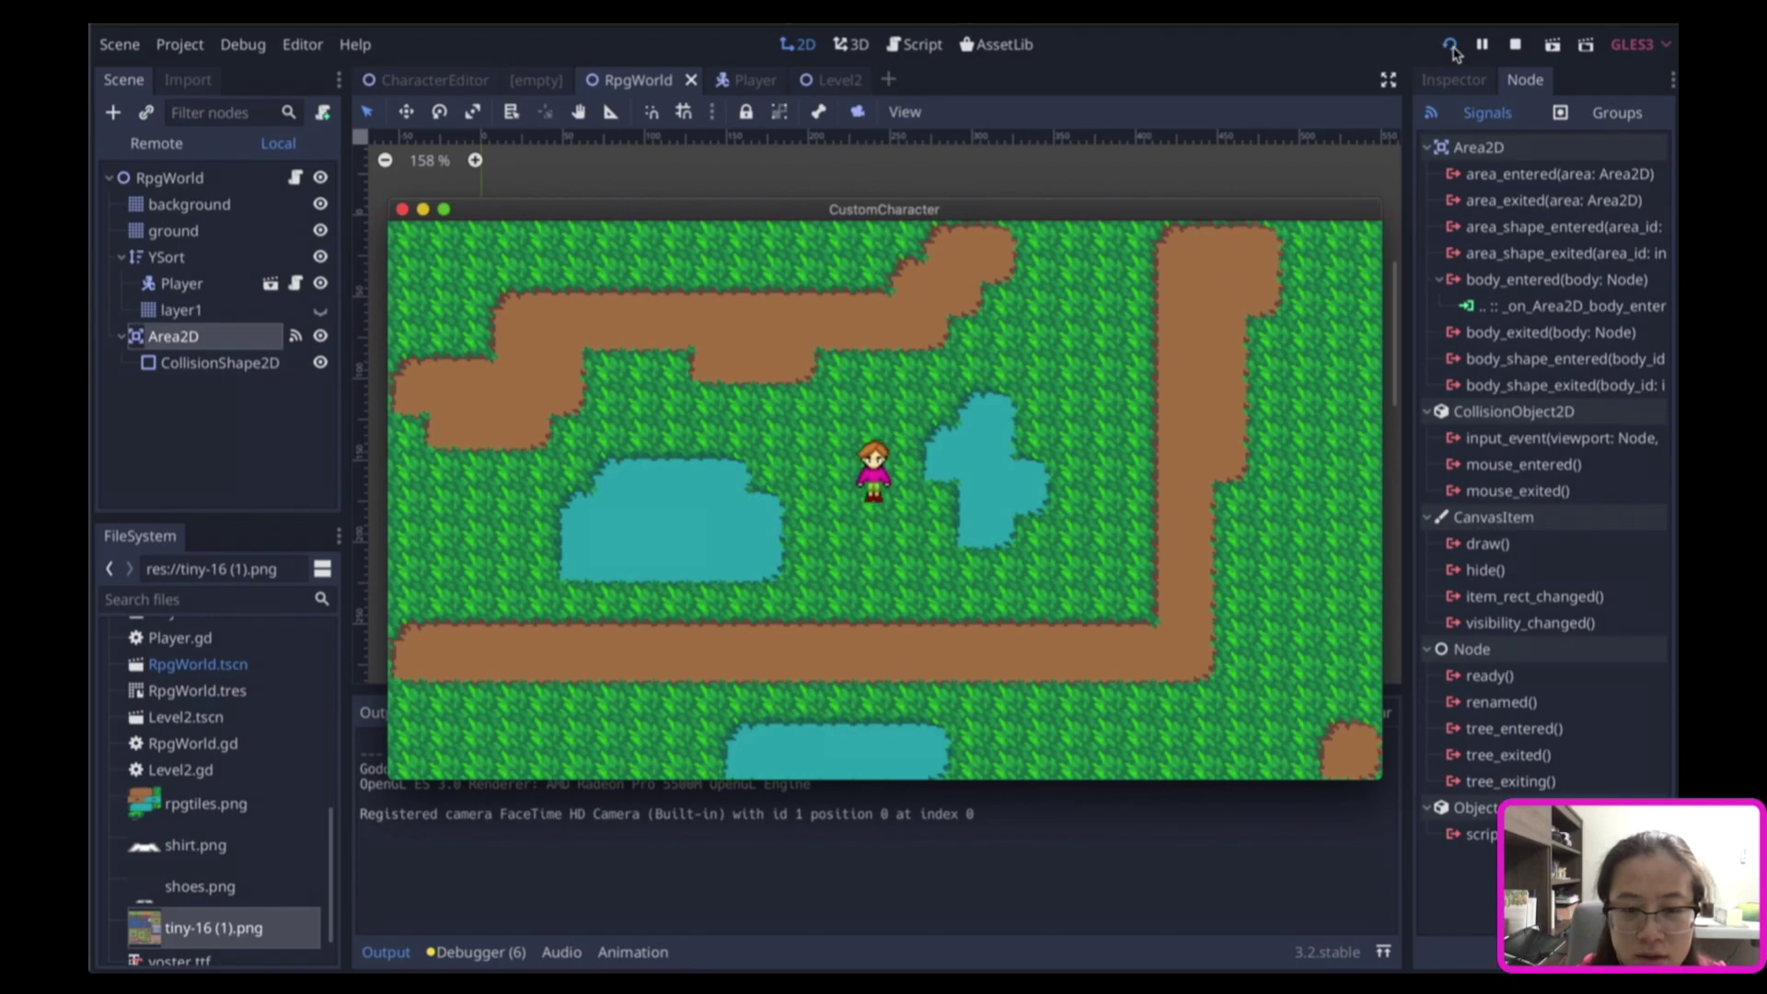
{"action": "key", "text": "Up"}
{"action": "key", "text": "Up"}
{"action": "key", "text": "Right"}
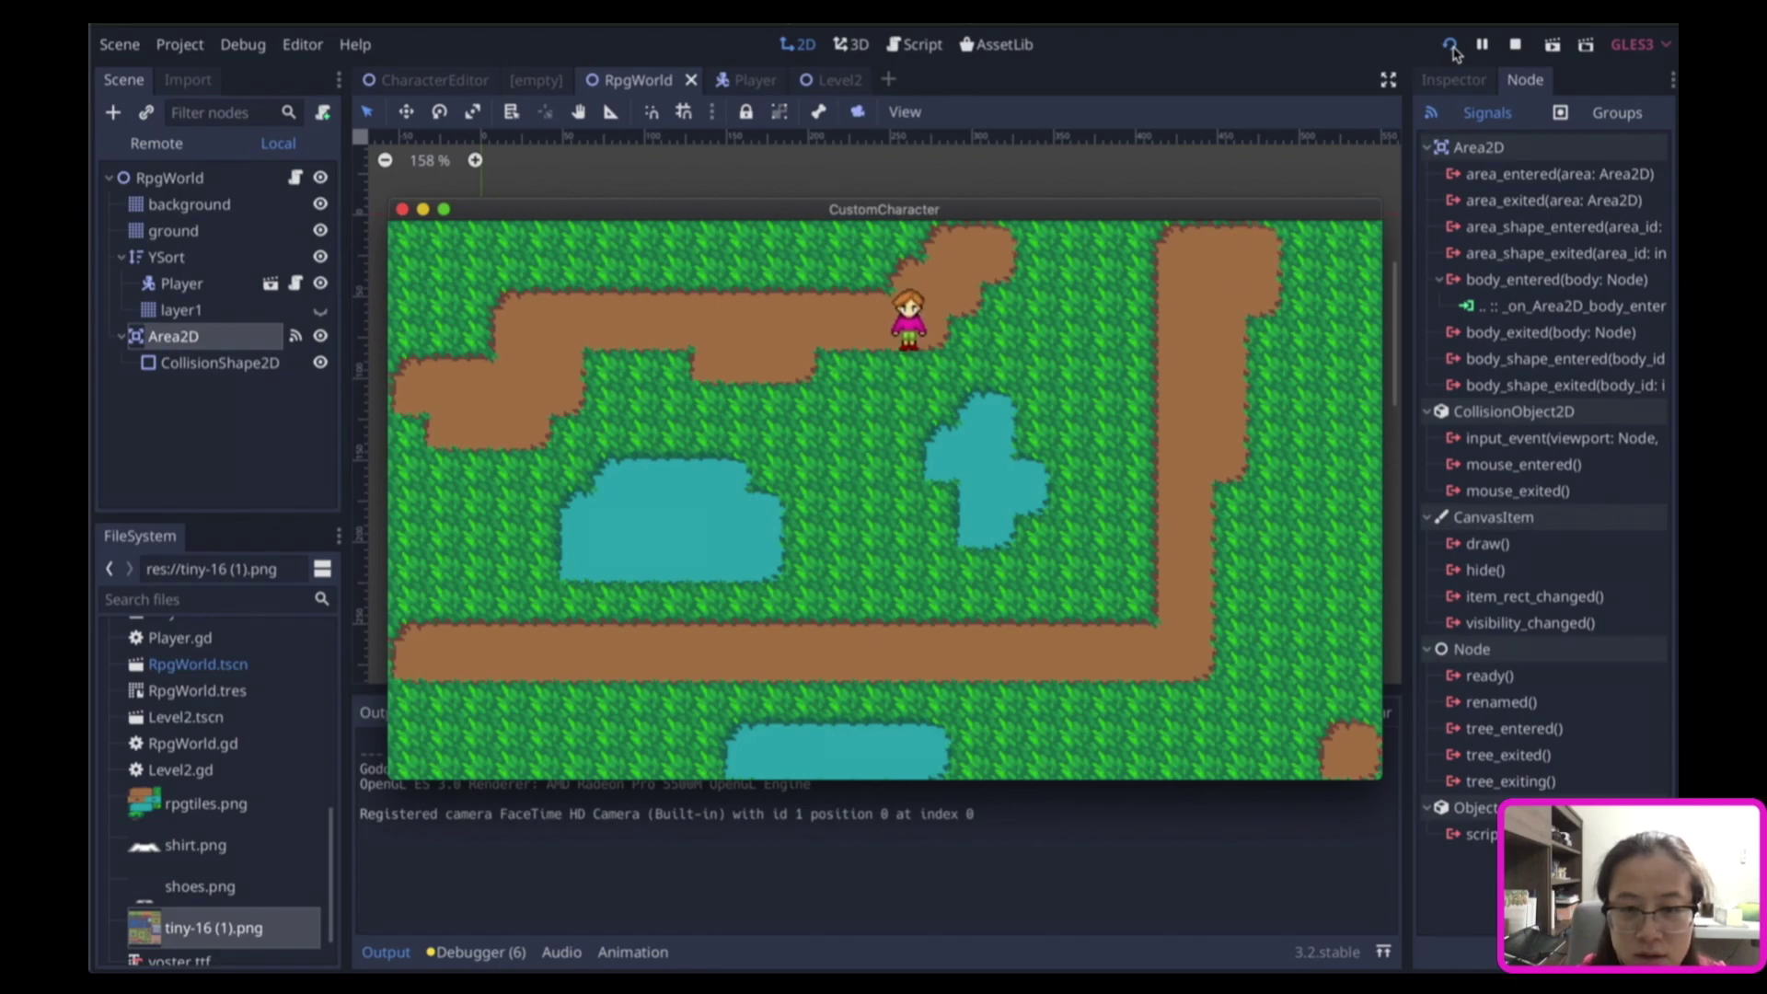
{"action": "key", "text": "Down"}
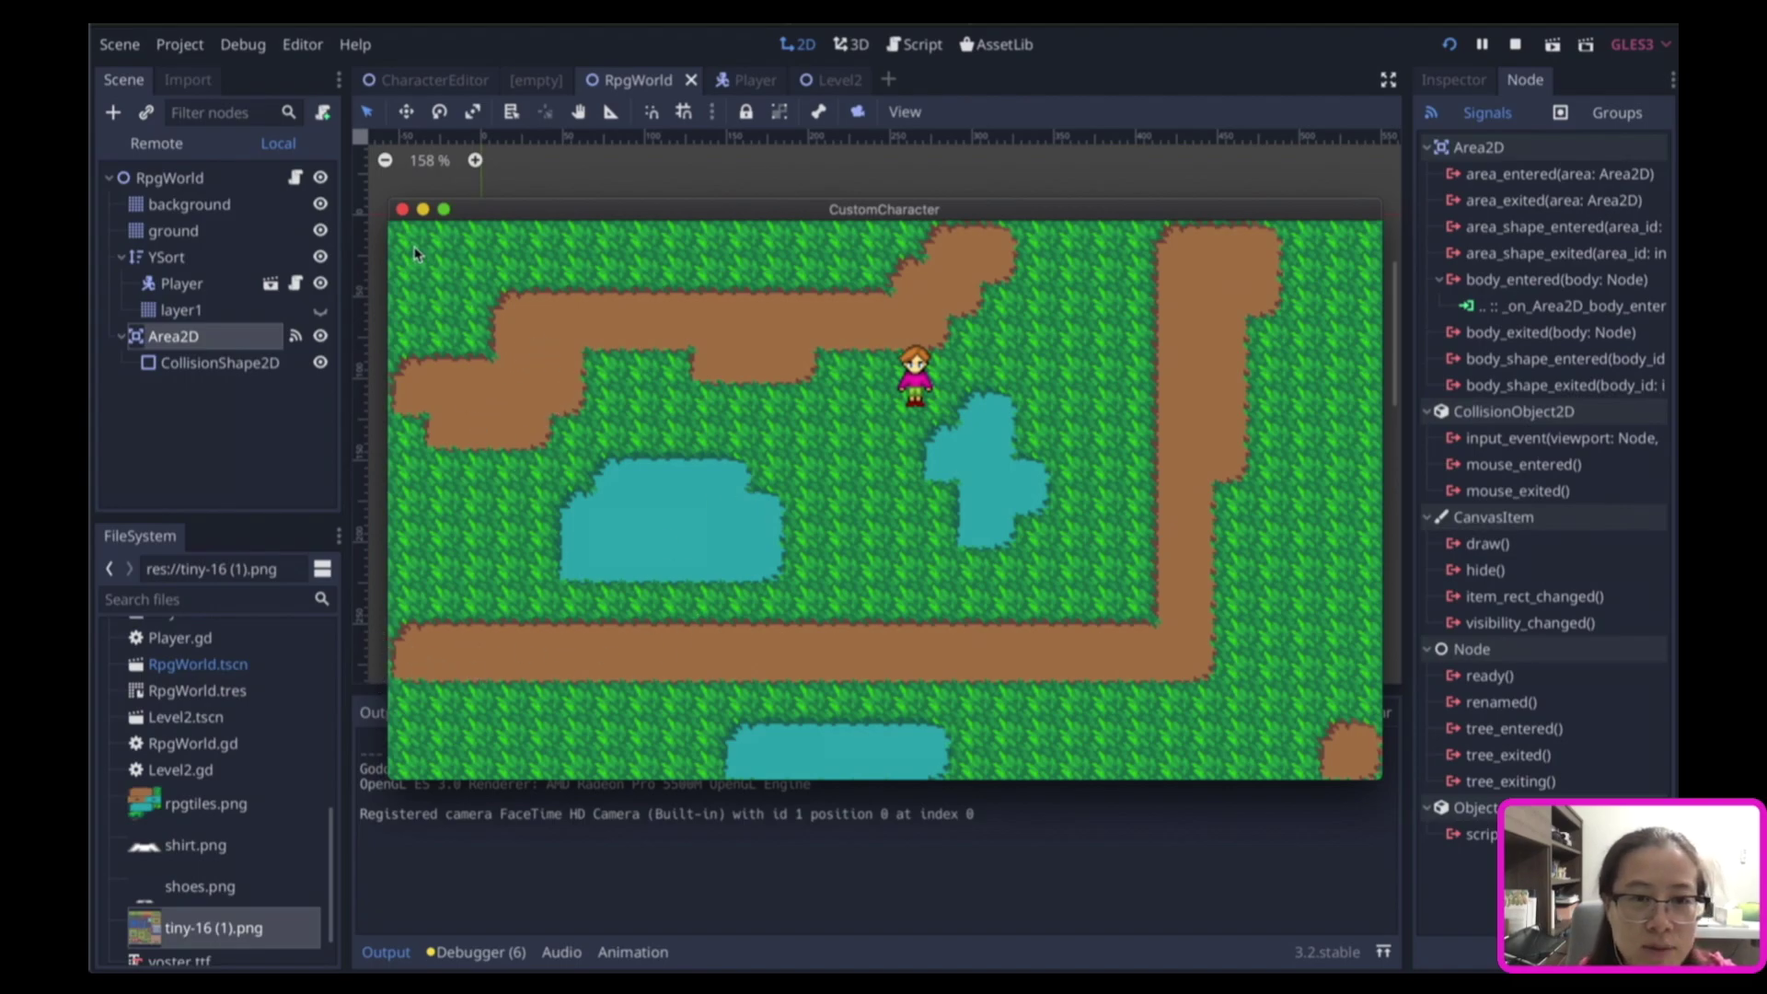
{"action": "left_click", "coordinate": [403, 213]}
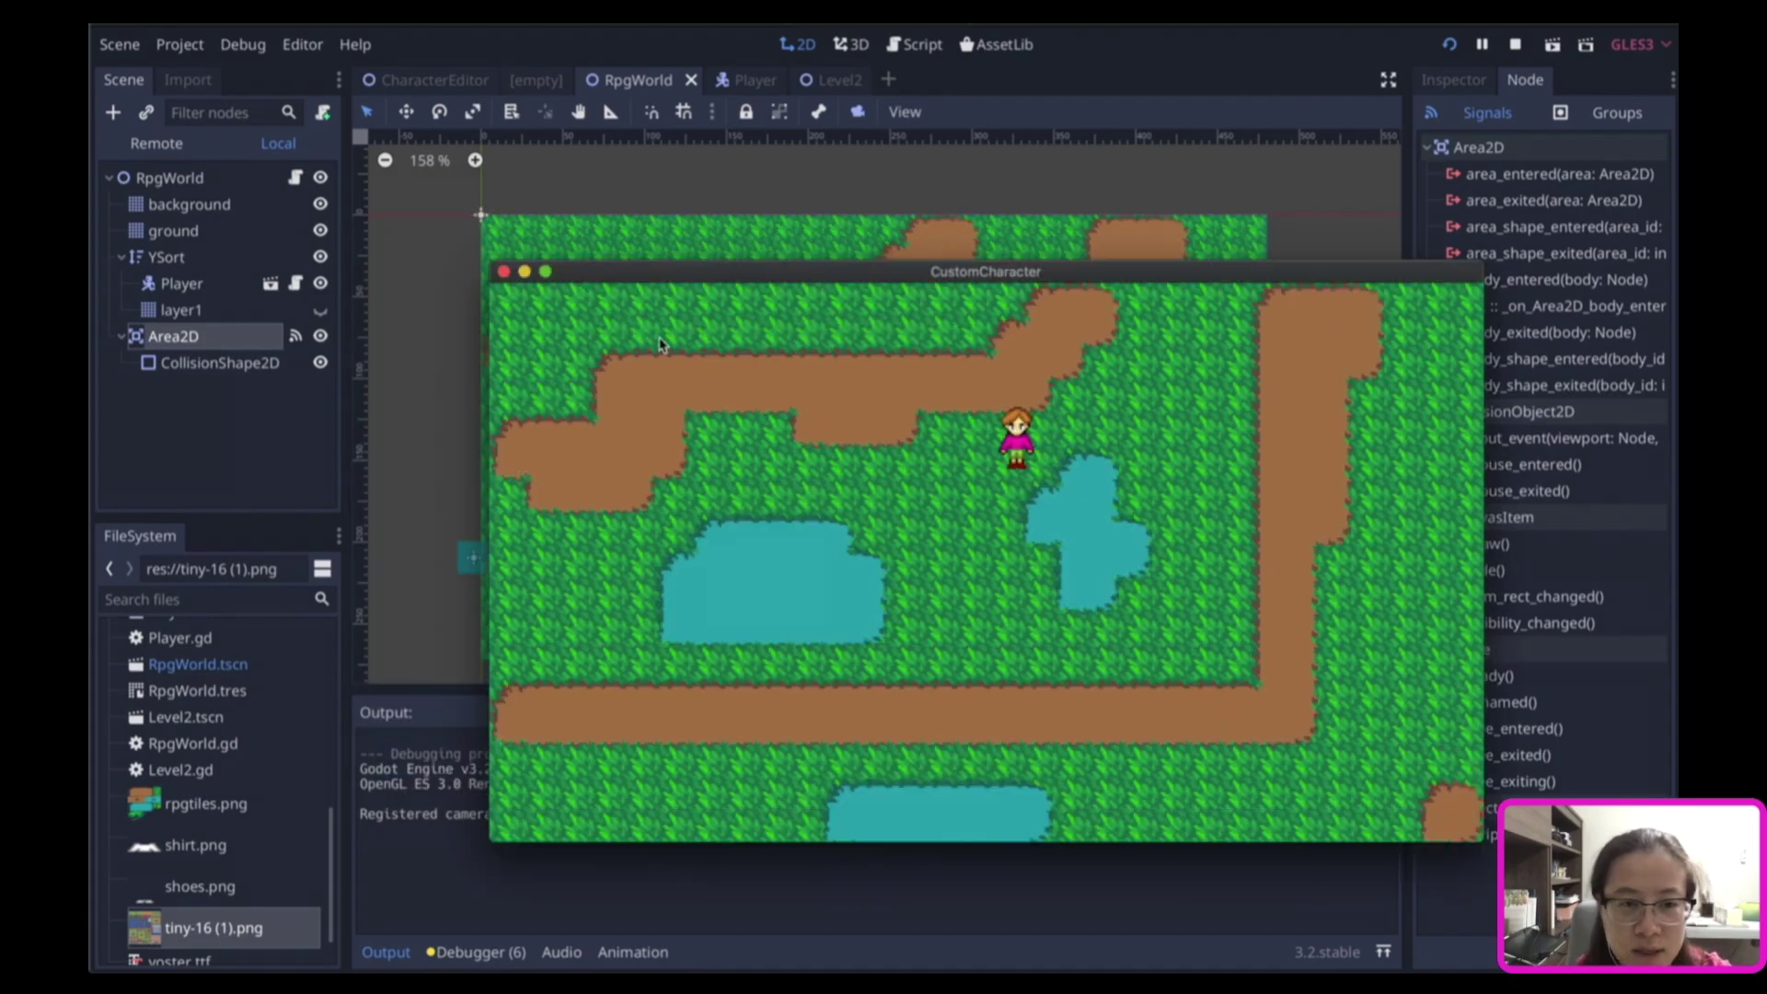